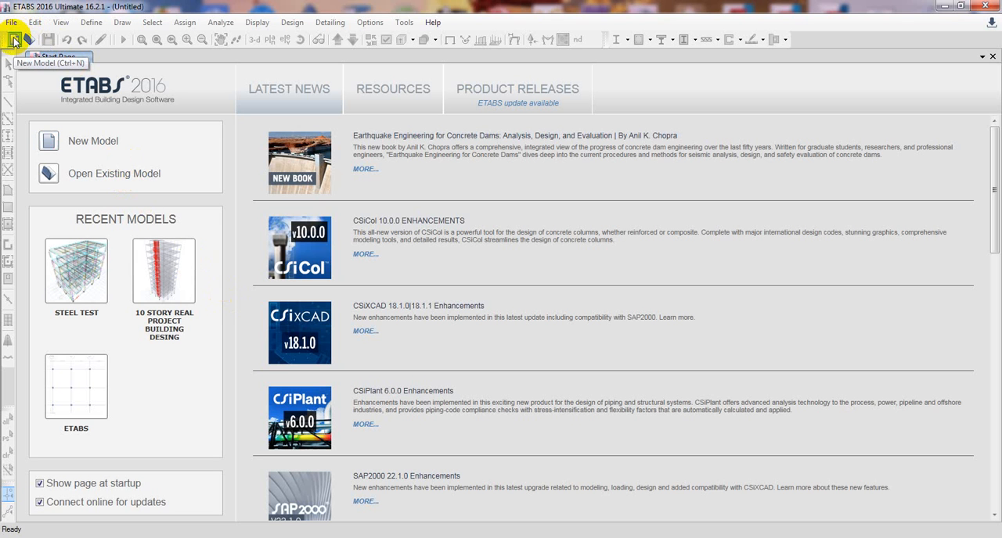
Start a new model using the built-in settings with U.S. Customary display units.
{"action": "left_click", "coordinate": [14, 41]}
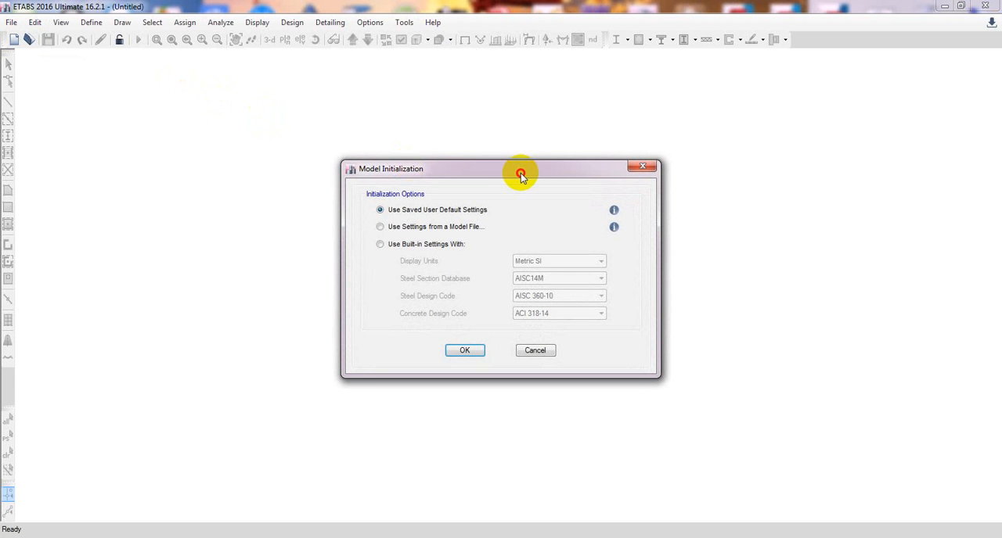
{"action": "left_click_drag", "start_coordinate": [519, 174], "coordinate": [499, 178]}
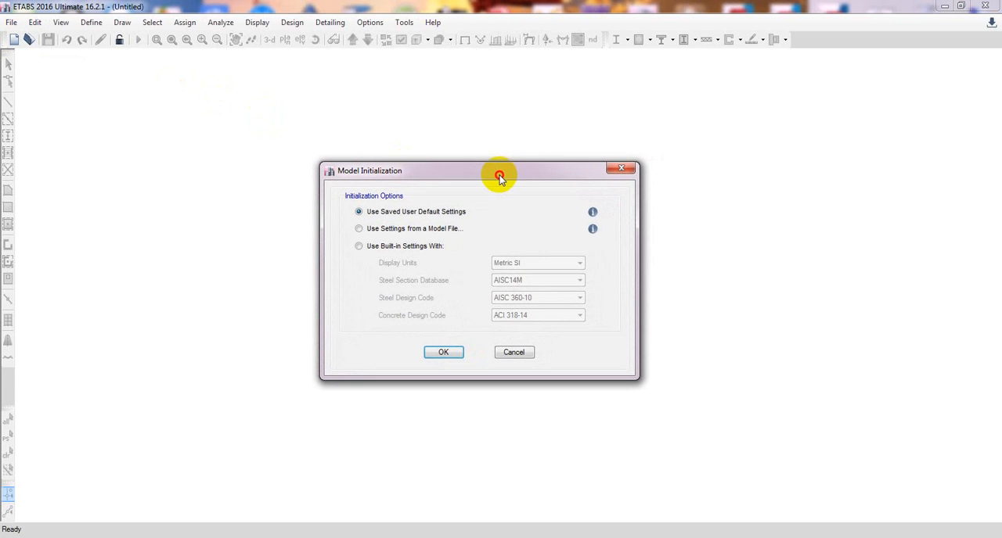
{"action": "left_click", "coordinate": [358, 246]}
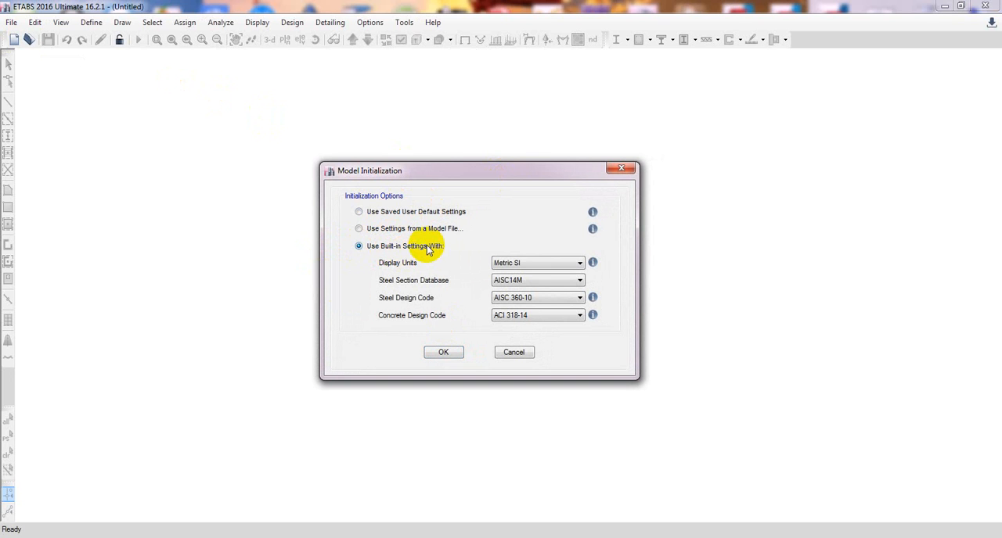
{"action": "left_click", "coordinate": [539, 263]}
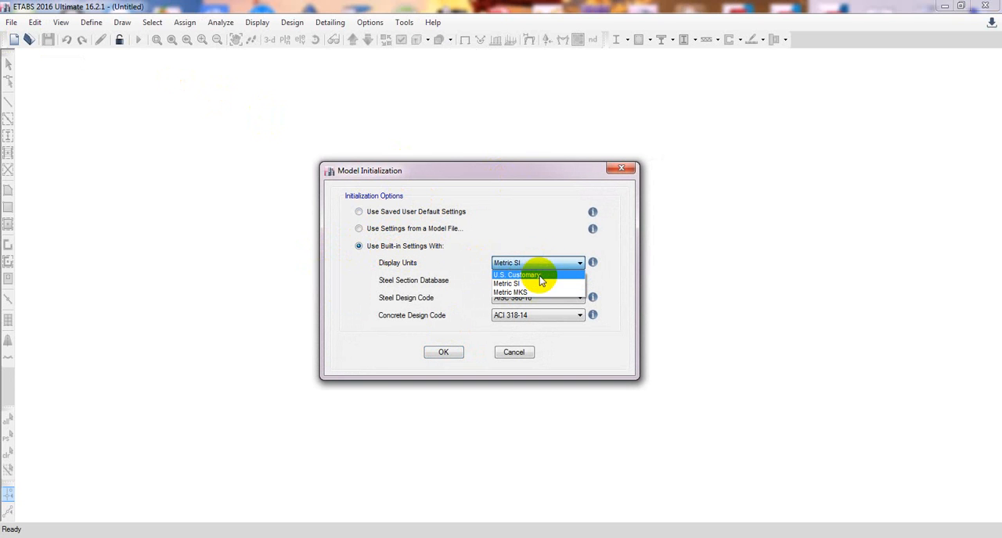
{"action": "left_click", "coordinate": [513, 275]}
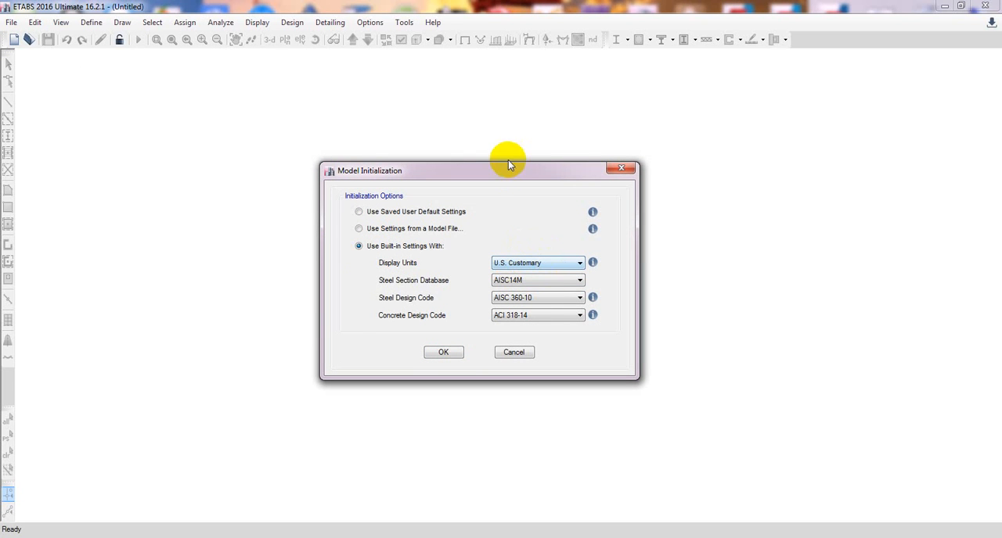
{"action": "mouse_move", "coordinate": [509, 168]}
{"action": "left_mouse_down"}
{"action": "mouse_move", "coordinate": [519, 165]}
{"action": "mouse_move", "coordinate": [498, 167]}
{"action": "left_mouse_up"}
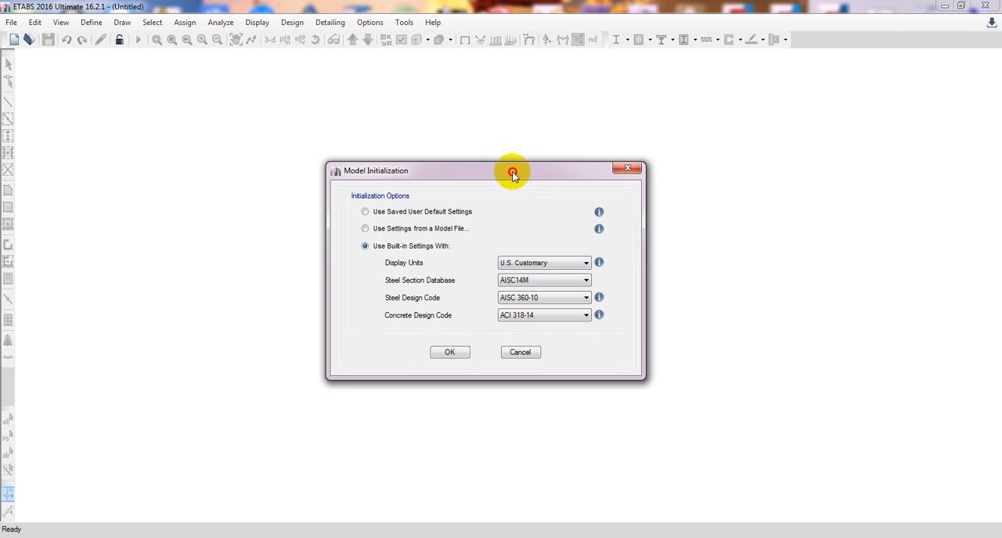
{"action": "left_click", "coordinate": [553, 269]}
{"action": "left_click", "coordinate": [526, 285]}
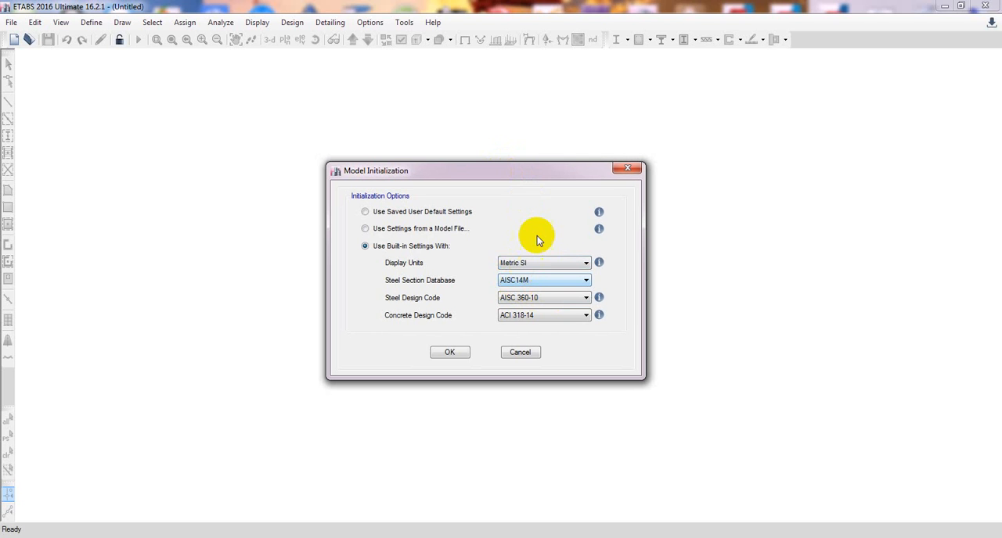
{"action": "left_click", "coordinate": [532, 265]}
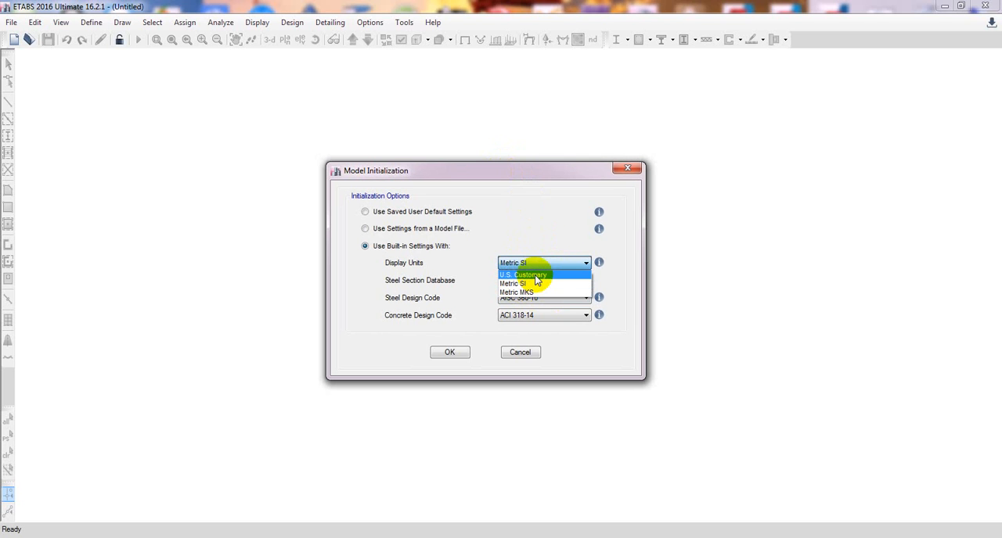
{"action": "left_click", "coordinate": [536, 276]}
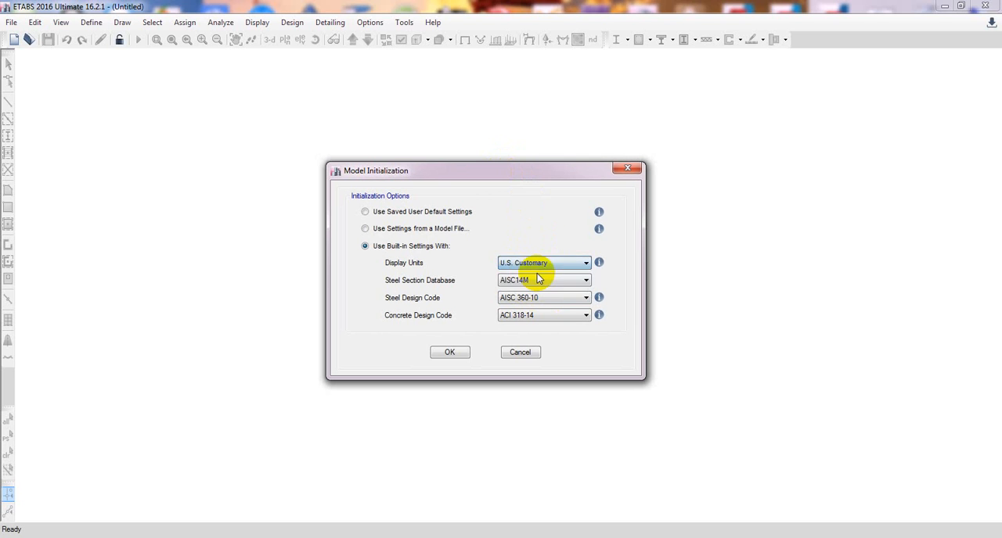
{"action": "left_click_drag", "start_coordinate": [500, 171], "coordinate": [500, 158]}
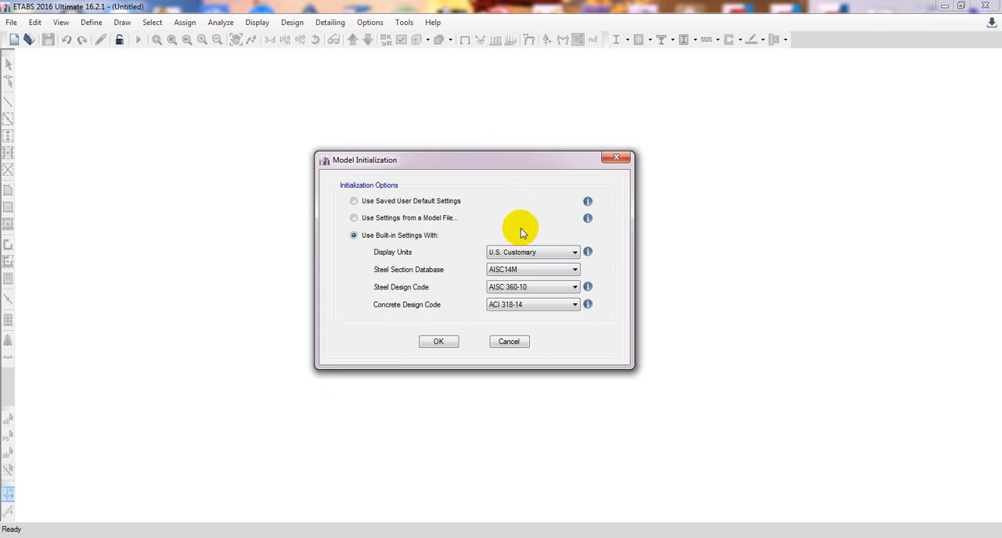
Keep AISC 360-10 for steel, choose ACI 318-14 as the concrete design code, and accept the model initialization.
{"action": "mouse_move", "coordinate": [587, 253]}
{"action": "left_click", "coordinate": [509, 270]}
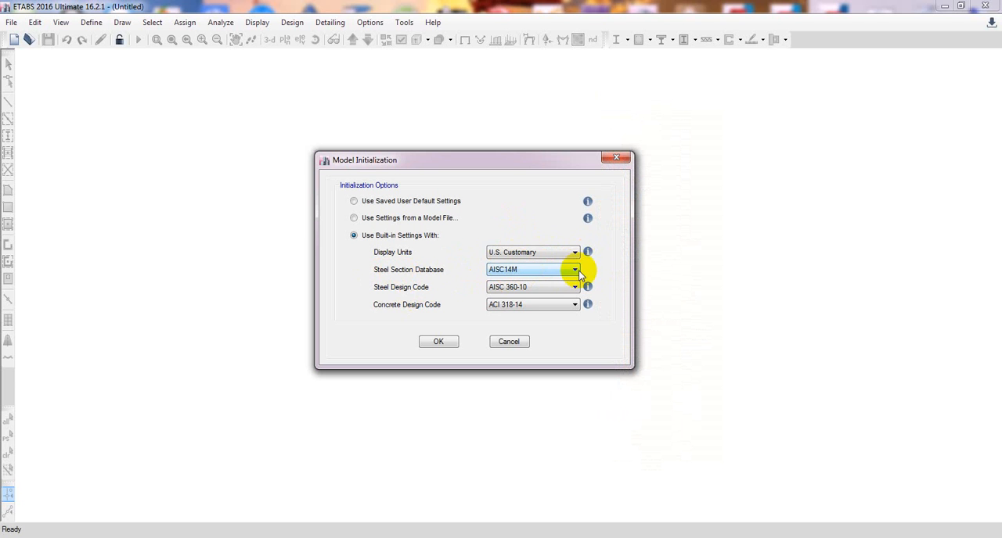
{"action": "left_click", "coordinate": [531, 288]}
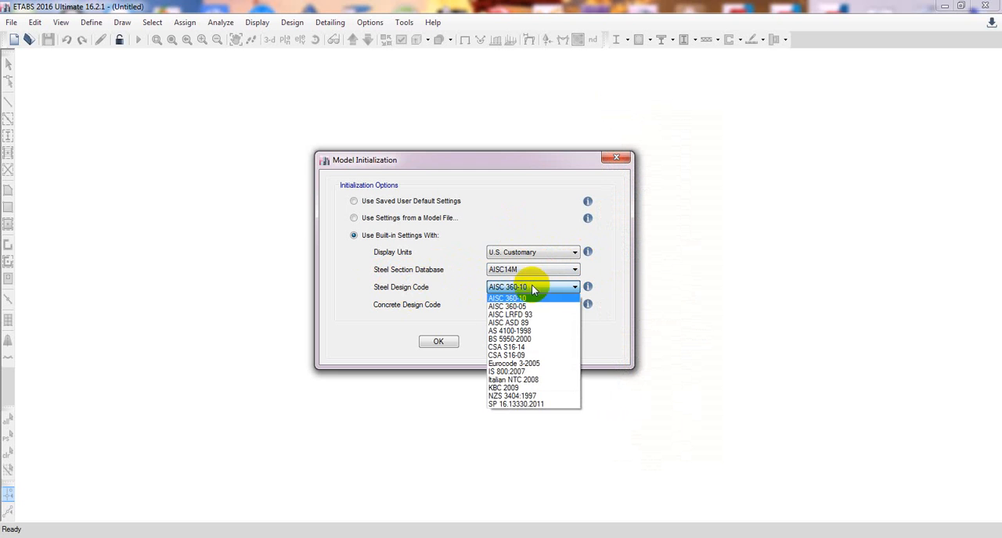
{"action": "left_click", "coordinate": [404, 292]}
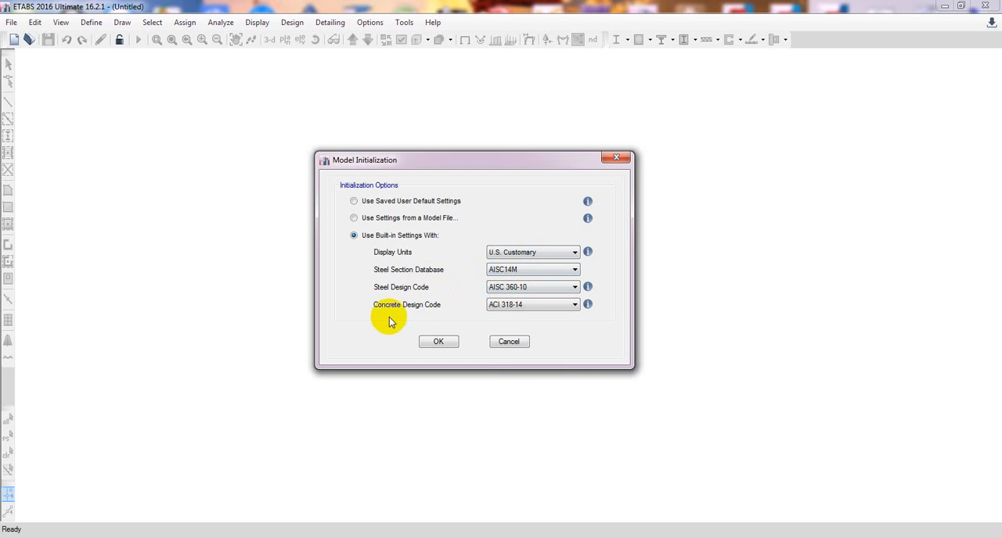
{"action": "left_click", "coordinate": [565, 303]}
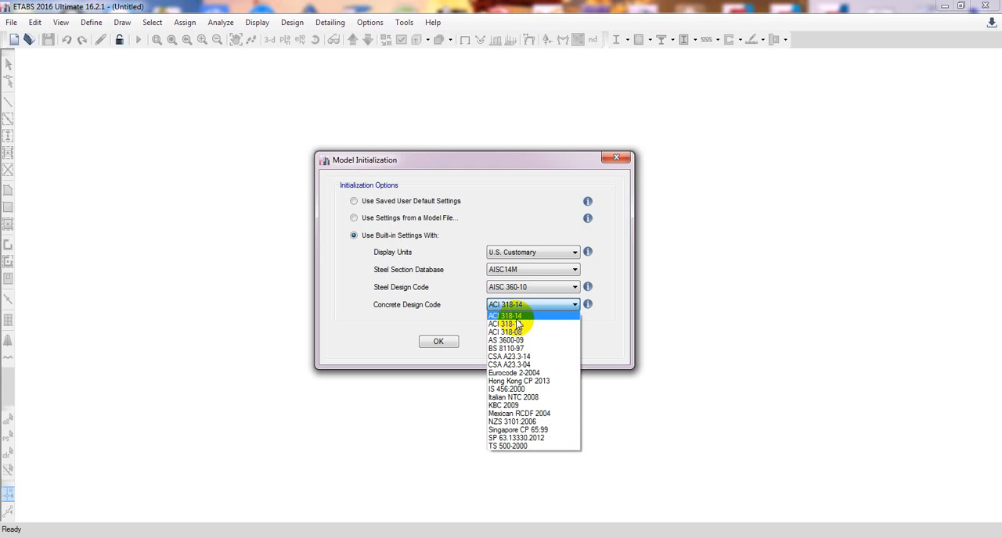
{"action": "left_click", "coordinate": [517, 316]}
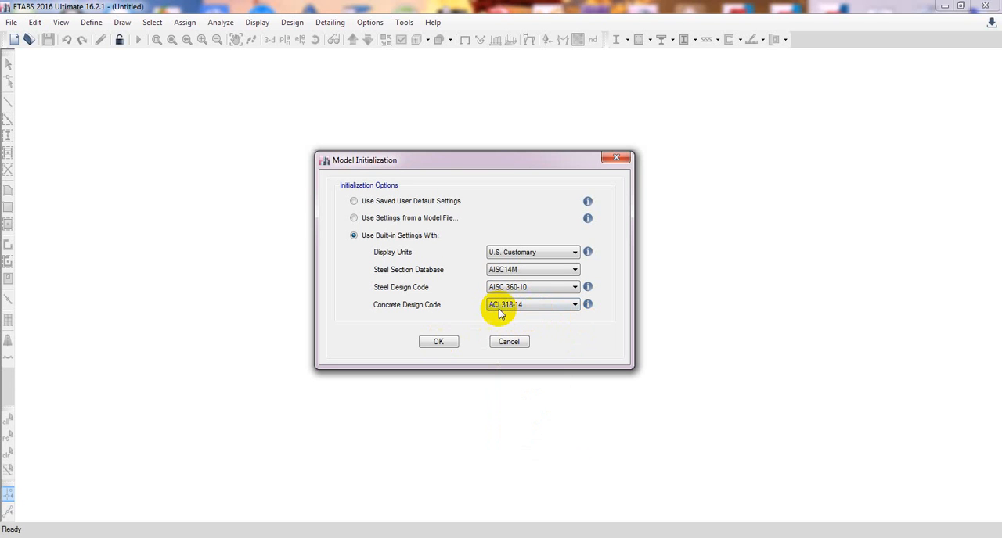
{"action": "left_click_drag", "start_coordinate": [497, 160], "coordinate": [501, 156]}
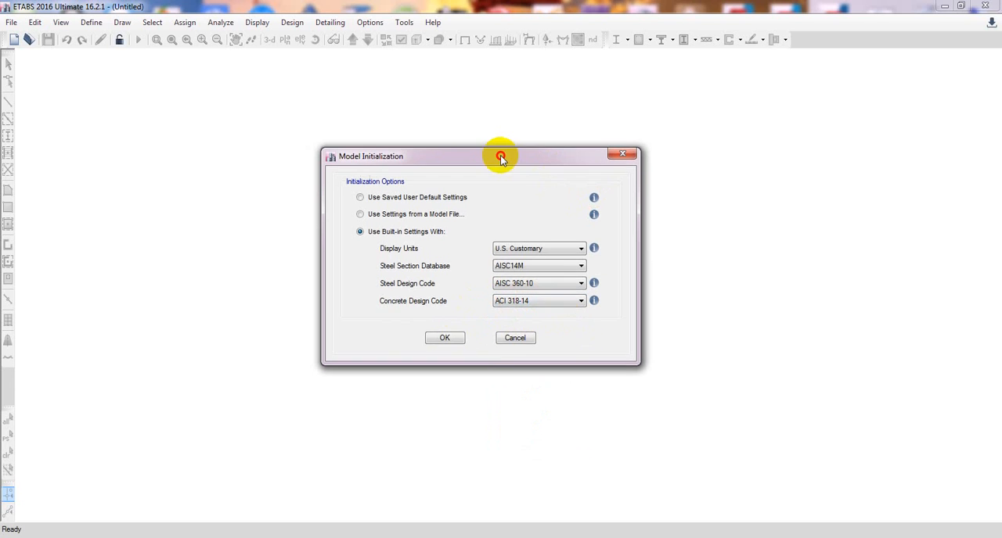
{"action": "left_click", "coordinate": [443, 339]}
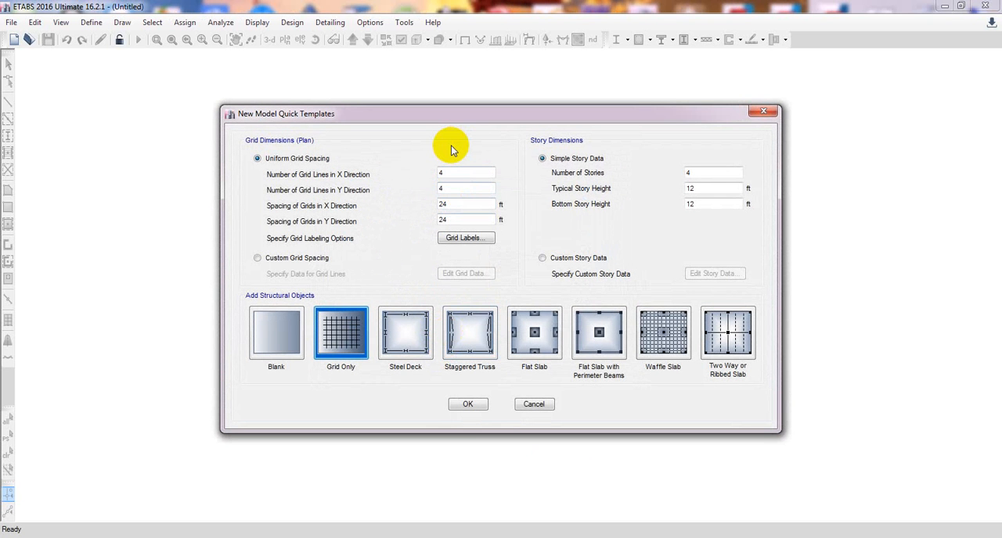
Set the number of grid lines in the X direction to 5, keeping 4 in the Y direction.
{"action": "left_click_drag", "start_coordinate": [472, 117], "coordinate": [475, 117]}
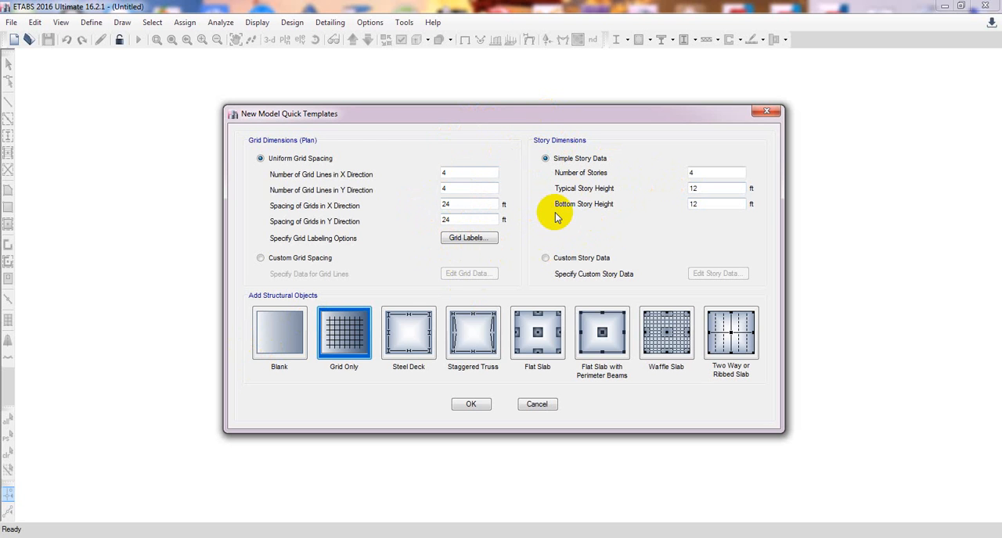
{"action": "double_click", "coordinate": [473, 173]}
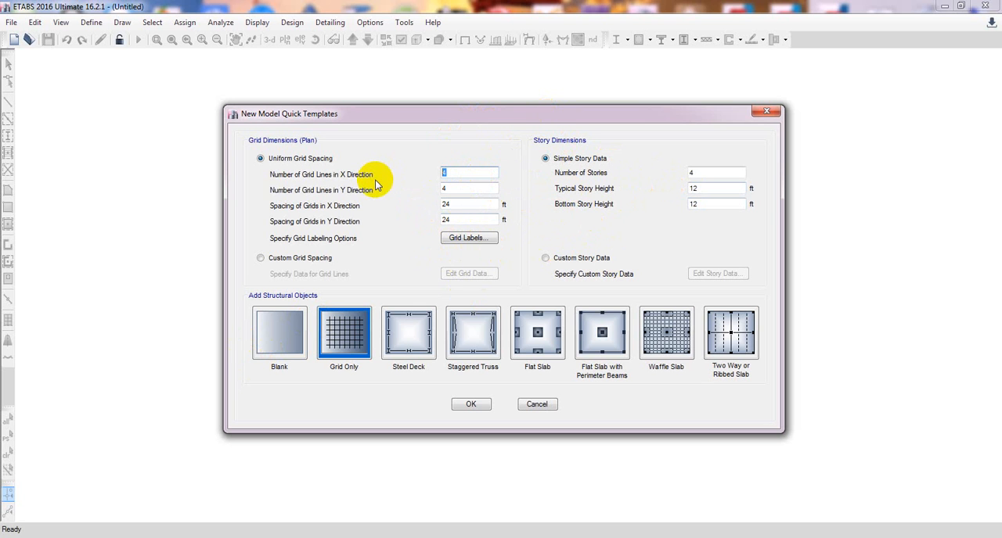
{"action": "left_click", "coordinate": [451, 188]}
{"action": "left_click", "coordinate": [453, 174]}
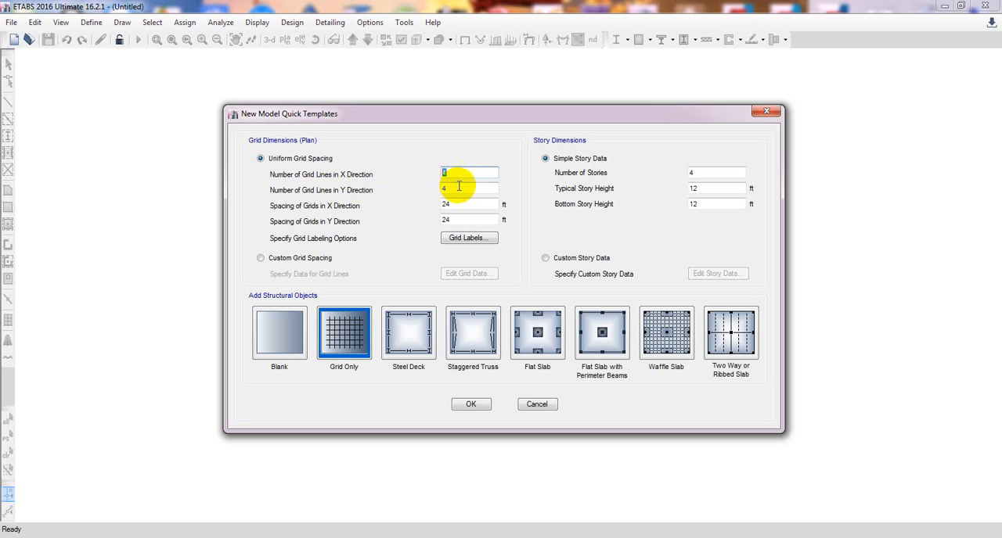
{"action": "double_click", "coordinate": [460, 189]}
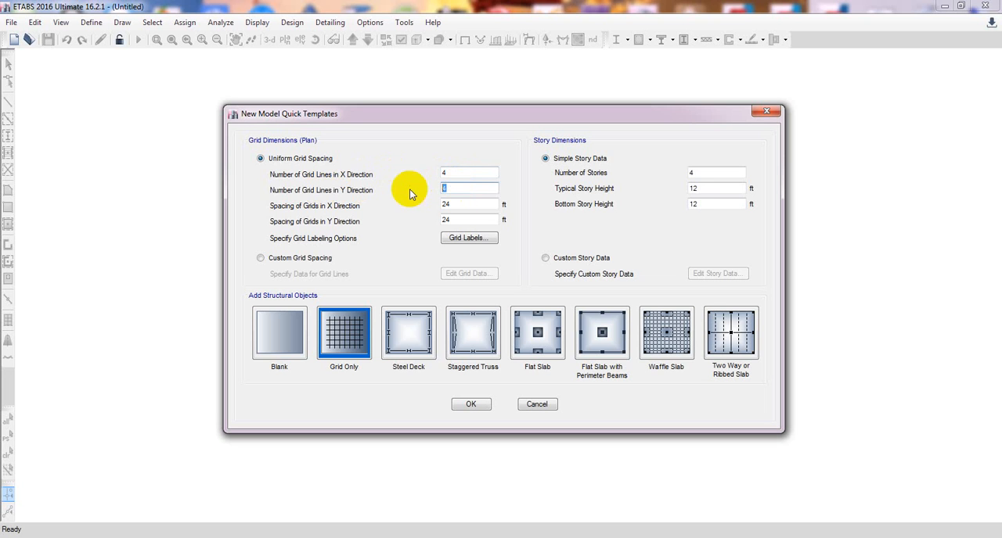
{"action": "double_click", "coordinate": [448, 172]}
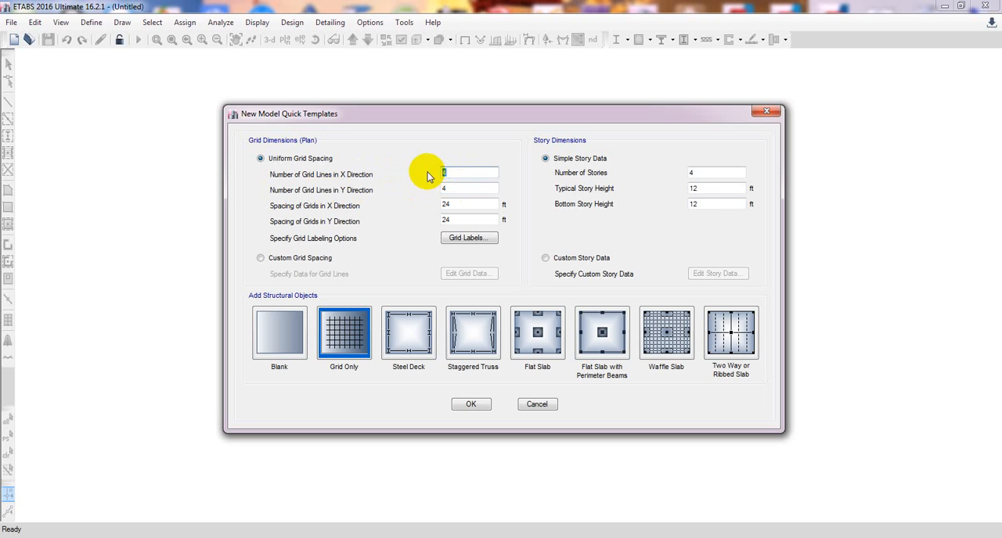
{"action": "type", "text": "5"}
{"action": "double_click", "coordinate": [461, 190]}
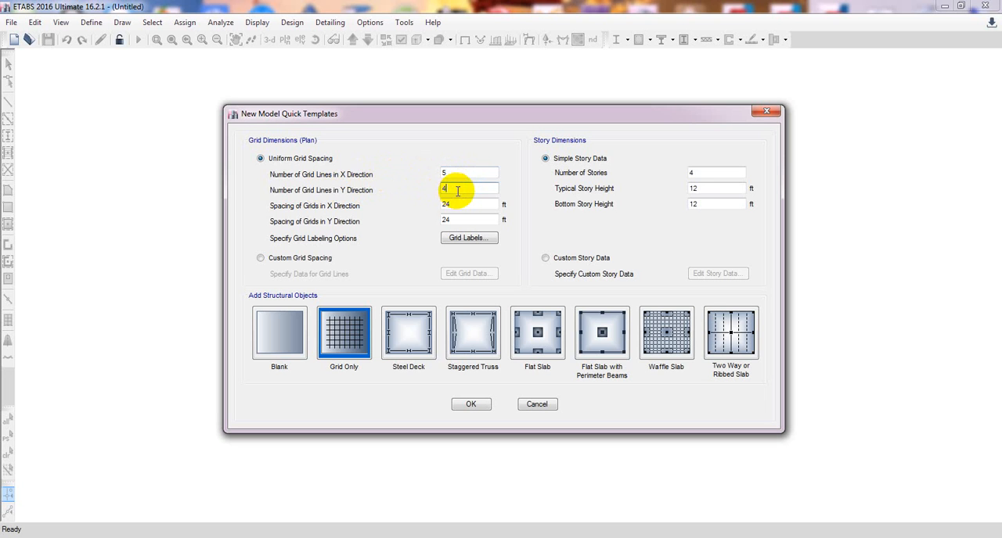
{"action": "left_click_drag", "start_coordinate": [456, 172], "coordinate": [425, 191]}
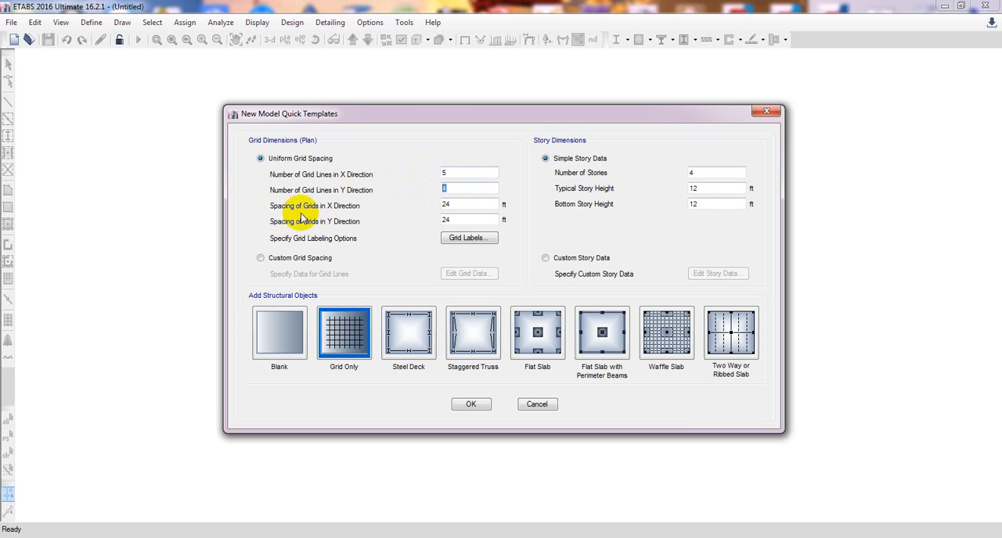
Set the uniform grid spacing to 12 ft in both the X and Y directions.
{"action": "left_click", "coordinate": [447, 203]}
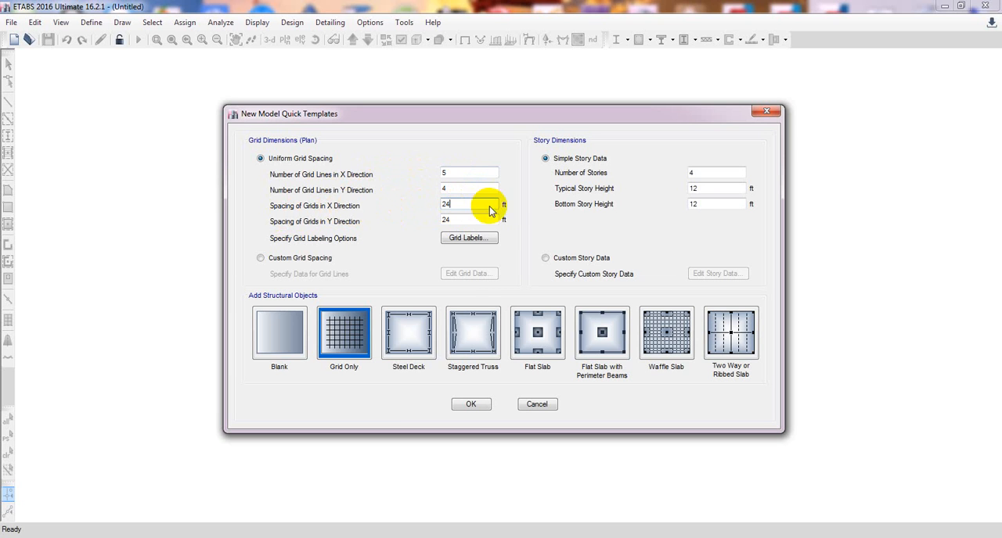
{"action": "left_click_drag", "start_coordinate": [484, 208], "coordinate": [380, 209]}
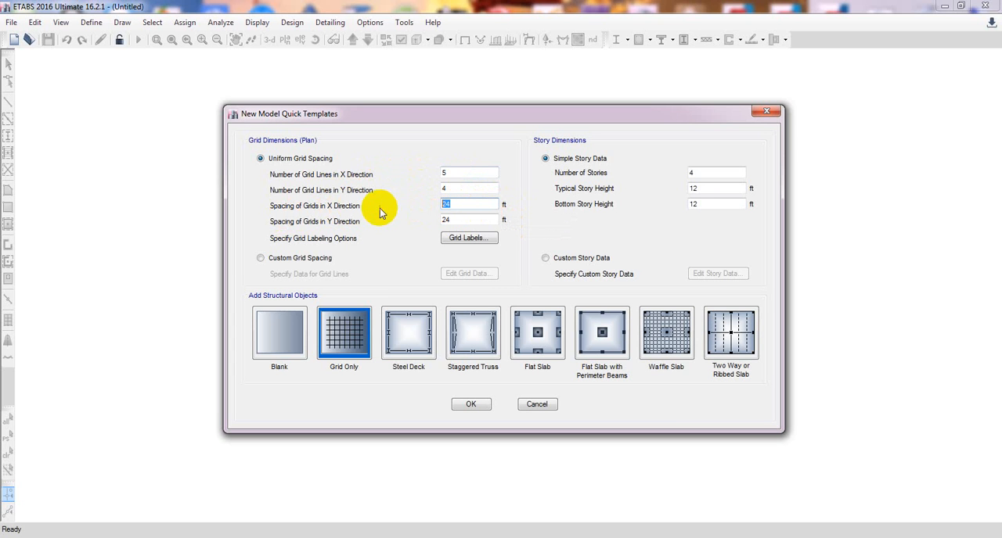
{"action": "type", "text": "12"}
{"action": "left_click_drag", "start_coordinate": [450, 220], "coordinate": [407, 222]}
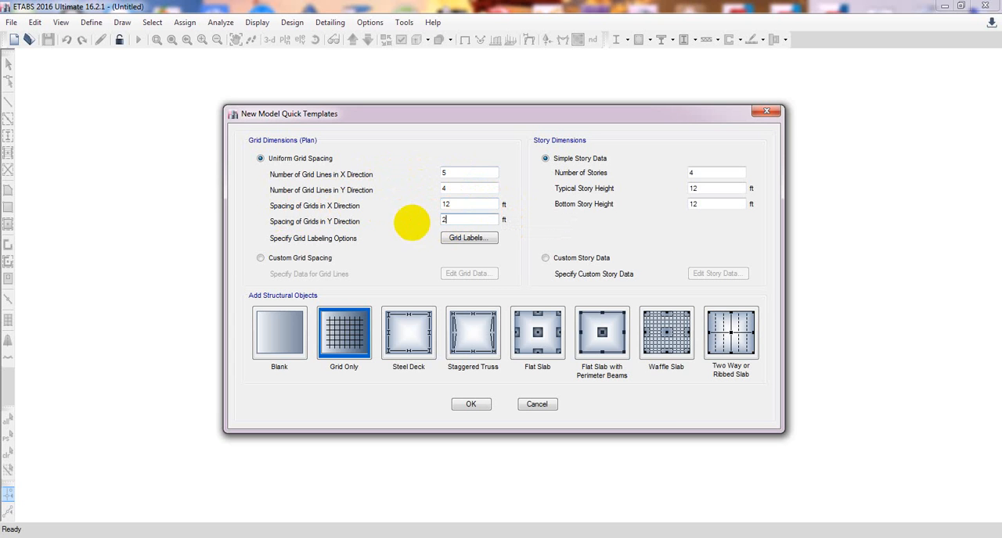
{"action": "type", "text": "22"}
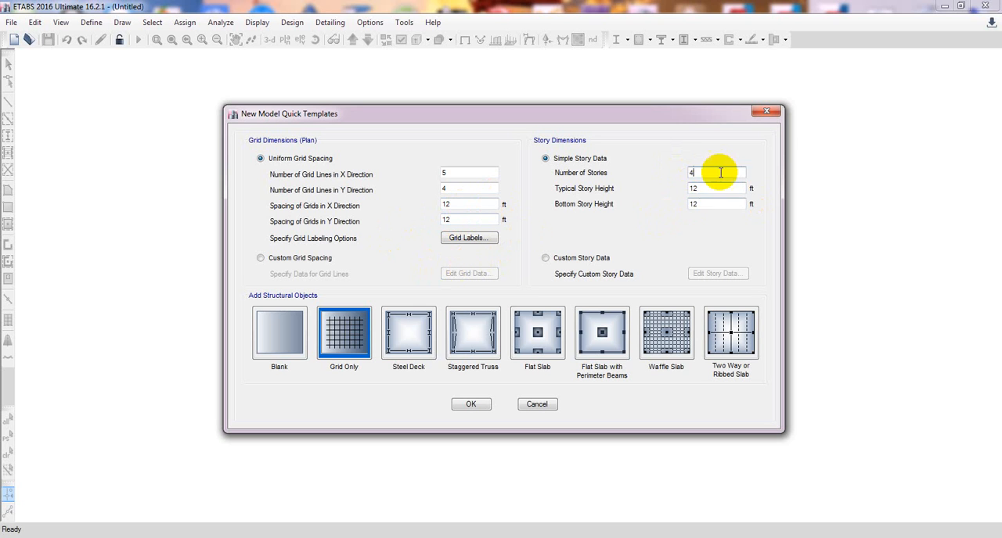
{"action": "left_click", "coordinate": [719, 174]}
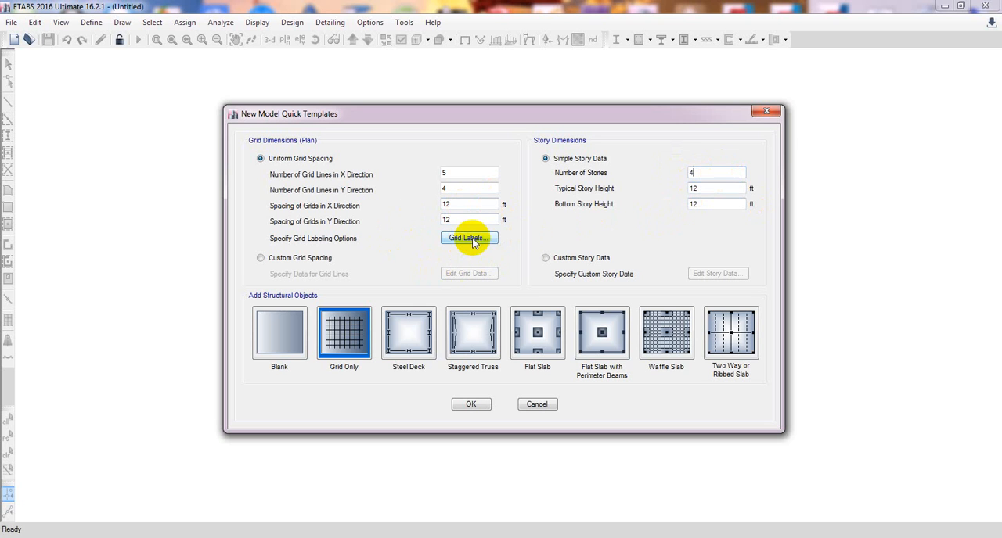
Switch to custom grid spacing and open the grid data for editing, displayed as spacing.
{"action": "left_click", "coordinate": [265, 259]}
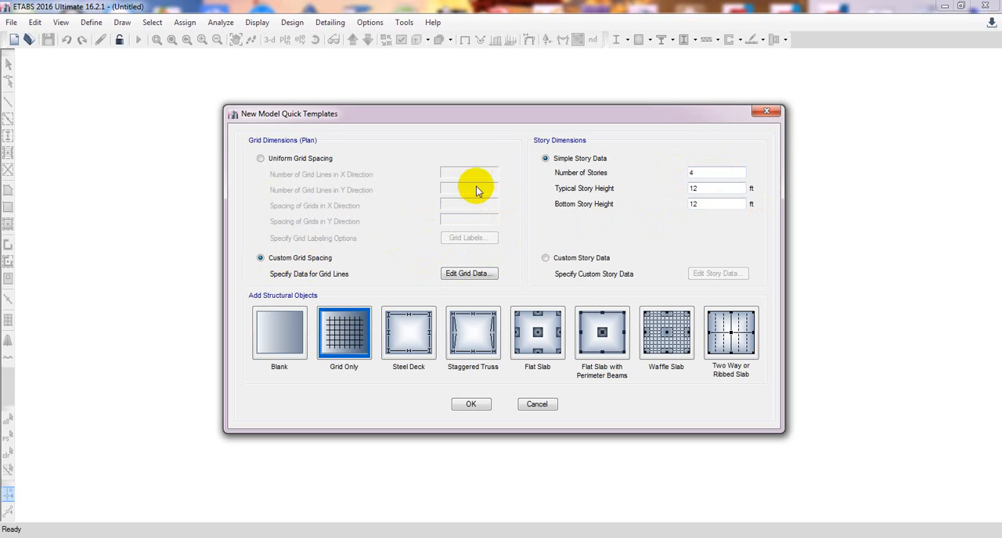
{"action": "left_click", "coordinate": [461, 278]}
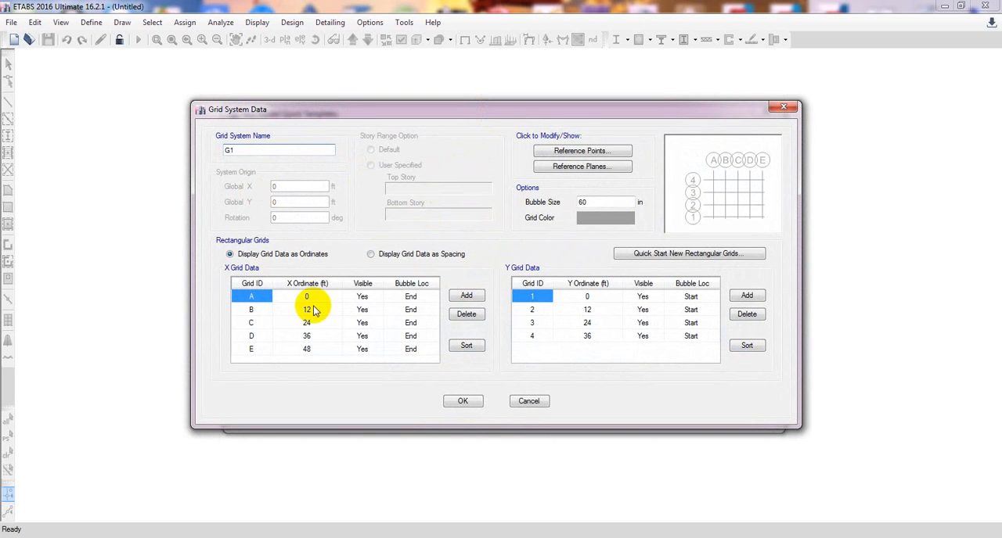
{"action": "left_click", "coordinate": [426, 257]}
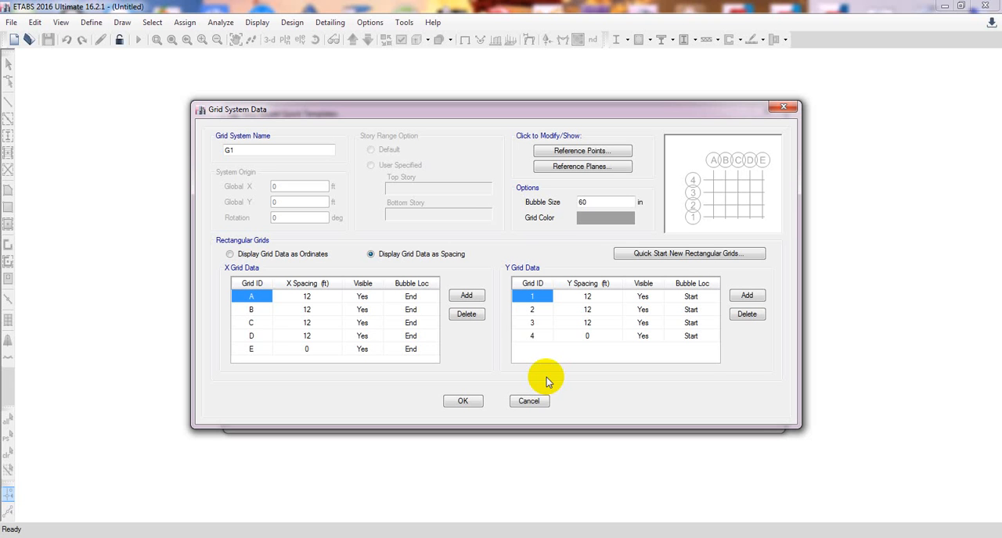
Set the X spacing of grid line B to 15 ft.
{"action": "left_click", "coordinate": [321, 312]}
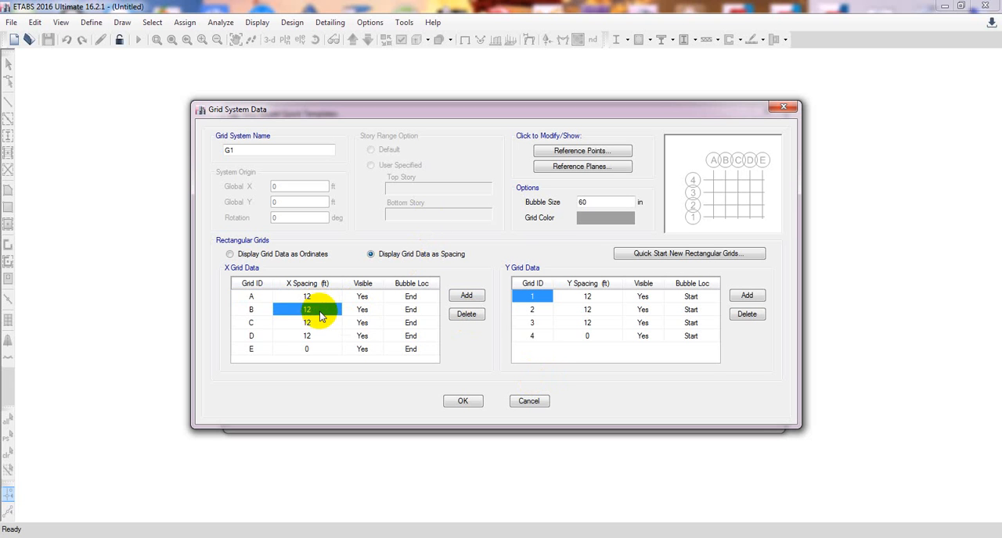
{"action": "type", "text": "1"}
{"action": "left_click_drag", "start_coordinate": [321, 311], "coordinate": [278, 311]}
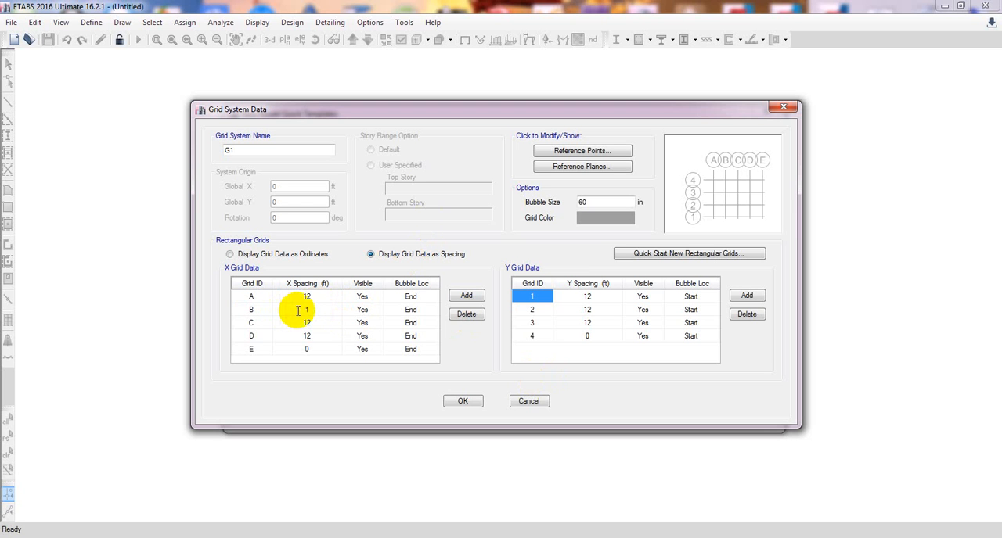
{"action": "key", "text": "BackSpace"}
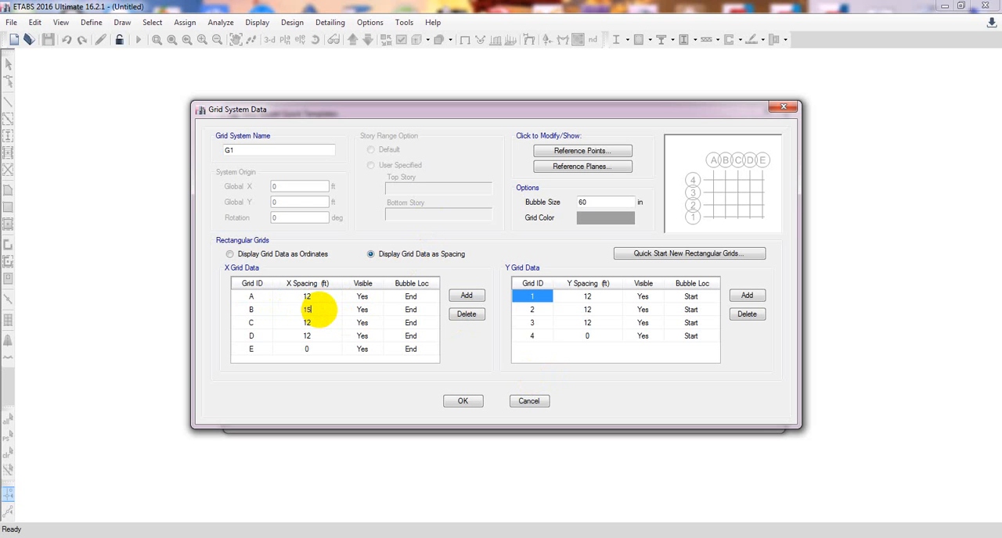
{"action": "type", "text": "15"}
{"action": "left_click", "coordinate": [317, 336]}
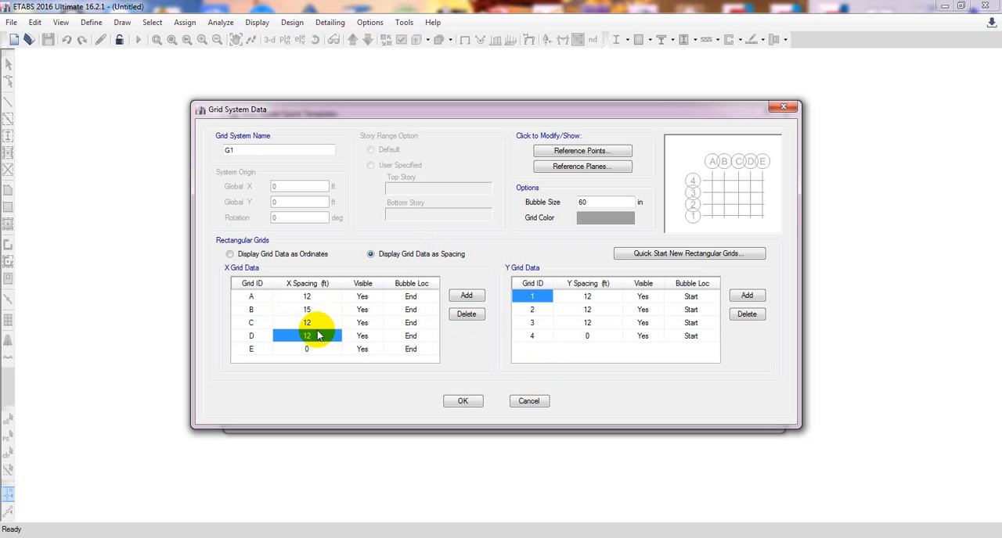
Set the X spacing of grid line D to 14 ft and accept the custom grid data.
{"action": "left_click", "coordinate": [317, 335]}
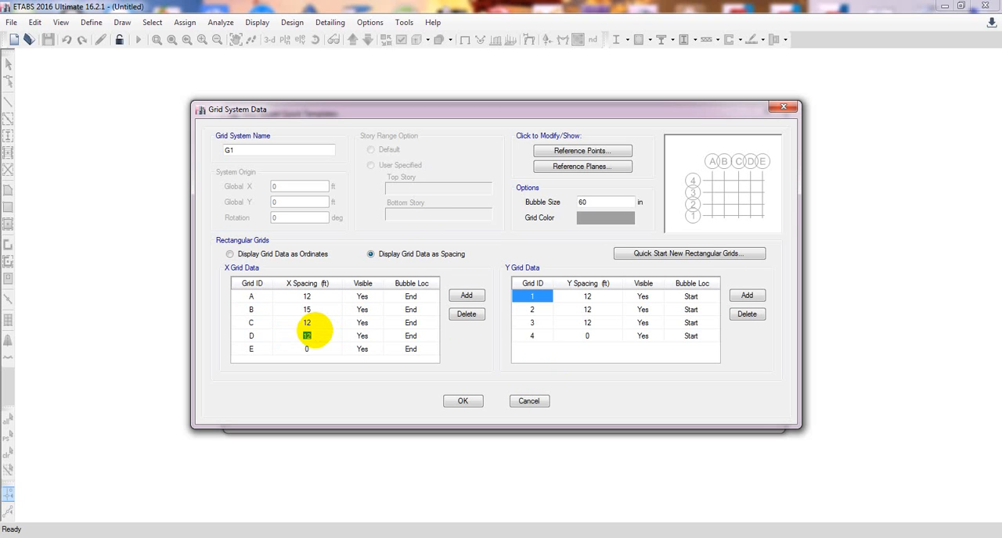
{"action": "type", "text": "14"}
{"action": "left_click", "coordinate": [318, 319]}
{"action": "left_click", "coordinate": [315, 298]}
{"action": "left_click", "coordinate": [315, 313]}
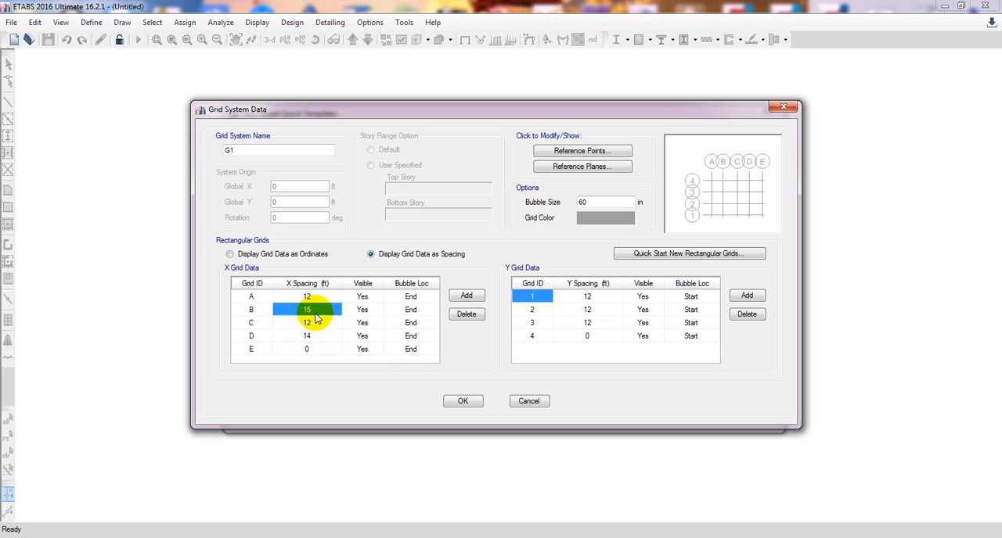
{"action": "left_click", "coordinate": [316, 335]}
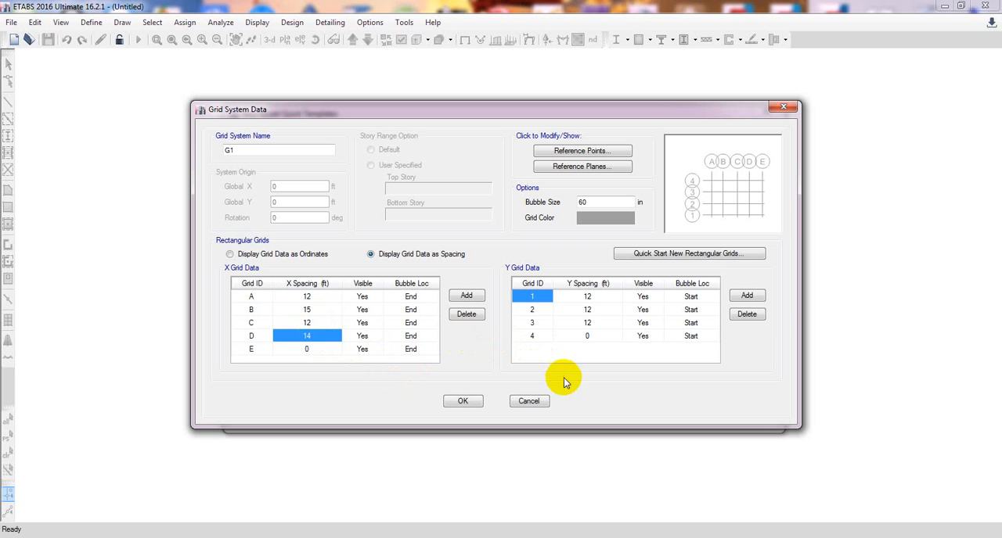
{"action": "left_click", "coordinate": [596, 298]}
{"action": "left_click", "coordinate": [588, 335]}
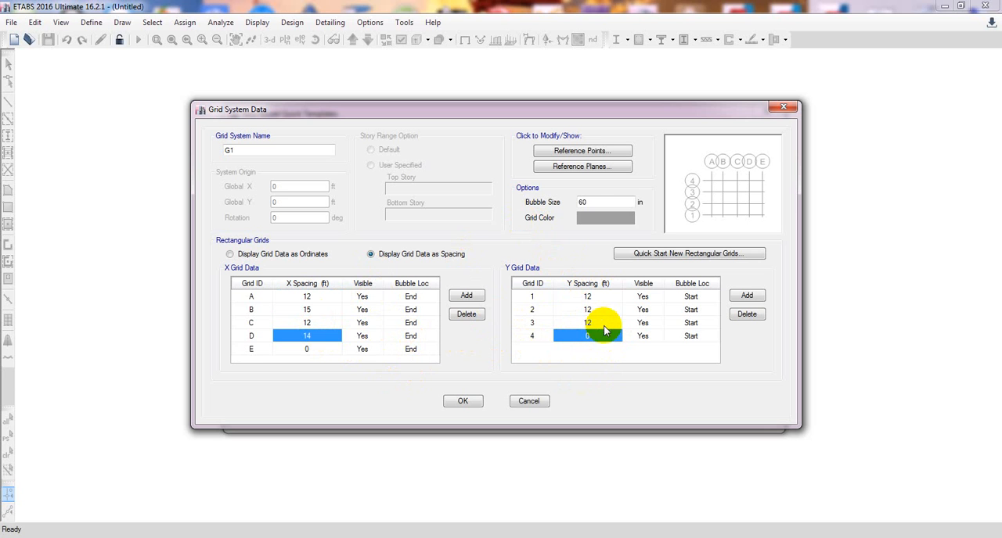
{"action": "left_click", "coordinate": [463, 402]}
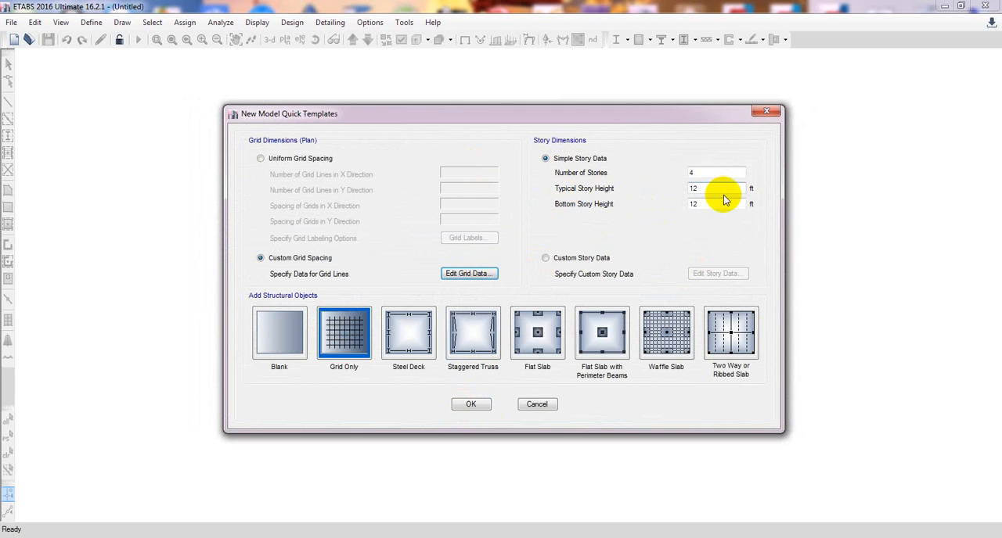
Set 5 stories with a 10 ft typical and 8 ft bottom story height, and open them for editing as custom story data.
{"action": "double_click", "coordinate": [709, 173]}
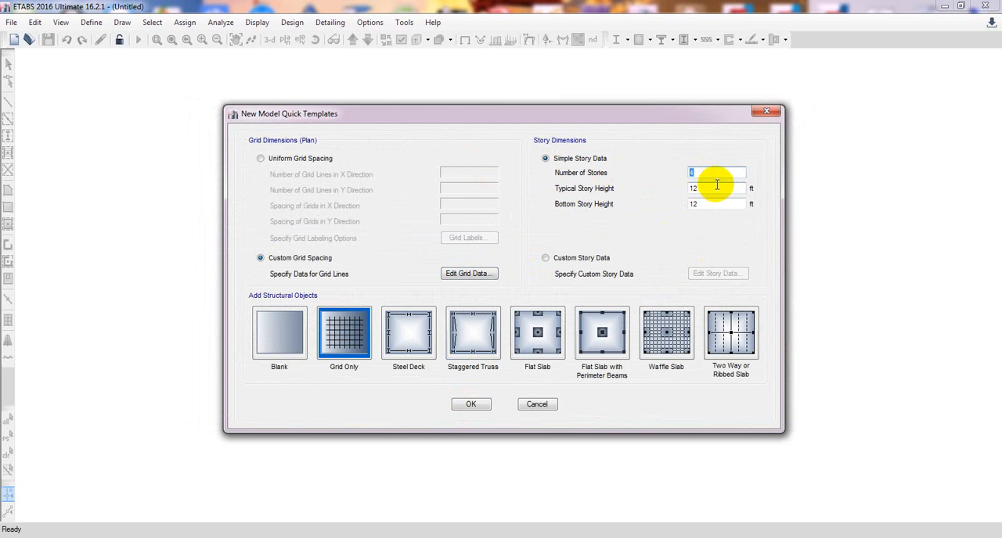
{"action": "type", "text": "5"}
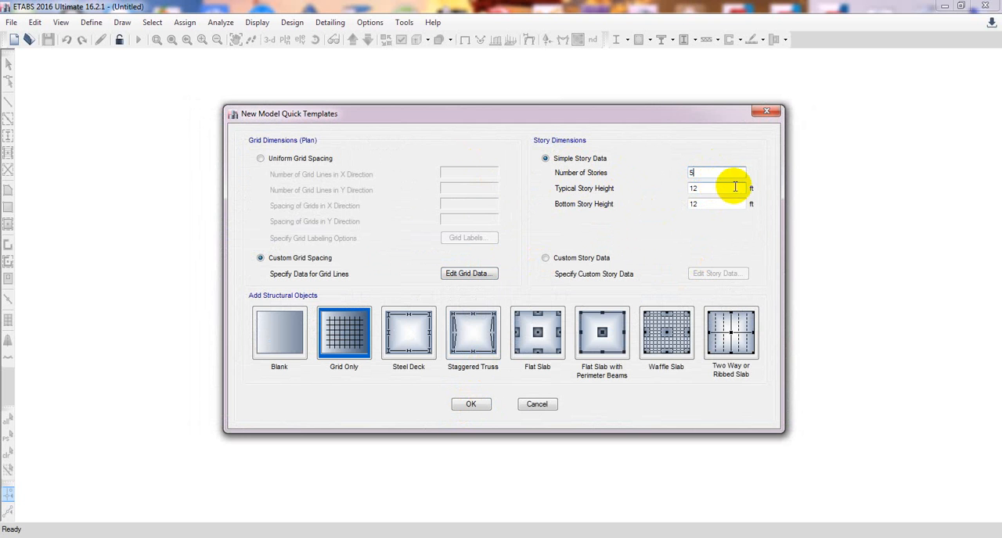
{"action": "double_click", "coordinate": [704, 189]}
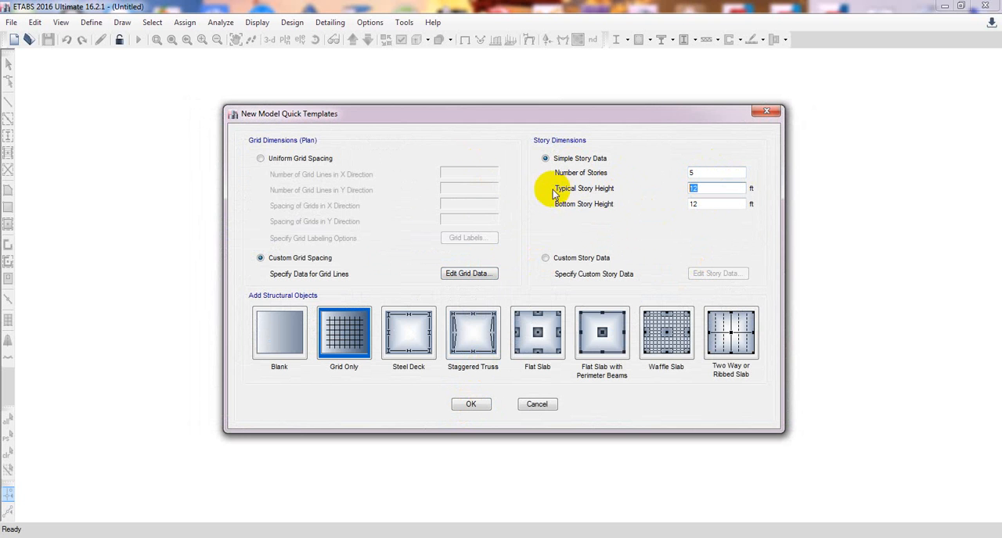
{"action": "double_click", "coordinate": [708, 205]}
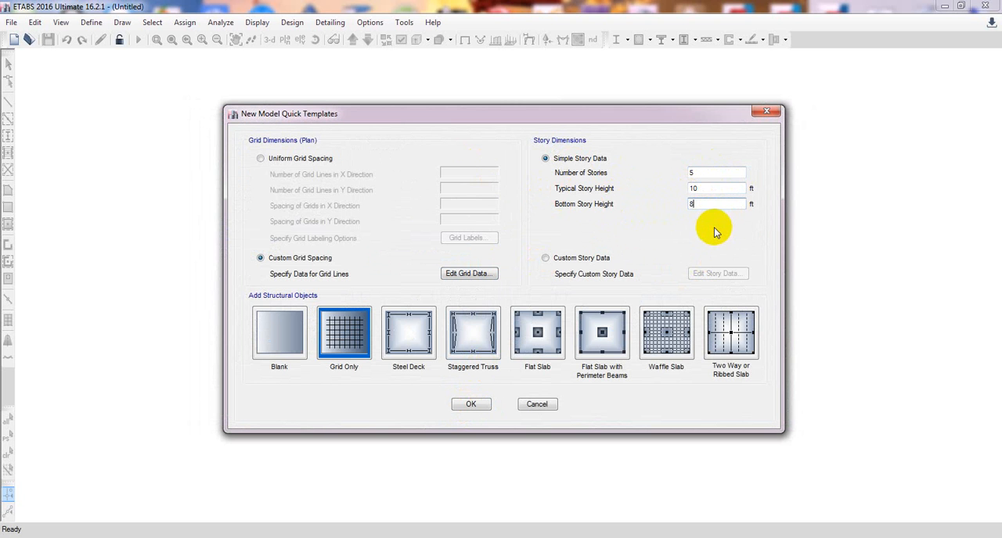
{"action": "left_click", "coordinate": [545, 258]}
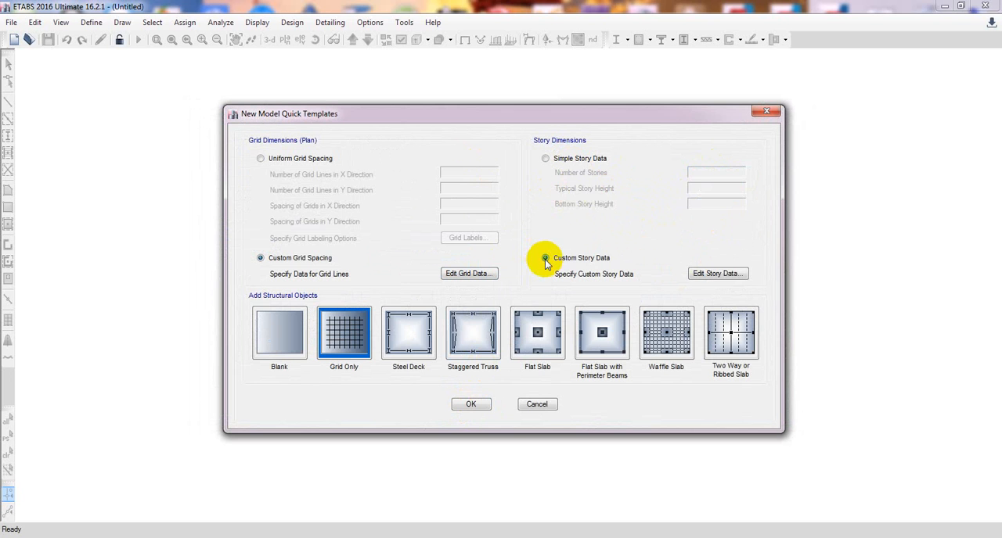
{"action": "left_click", "coordinate": [718, 274]}
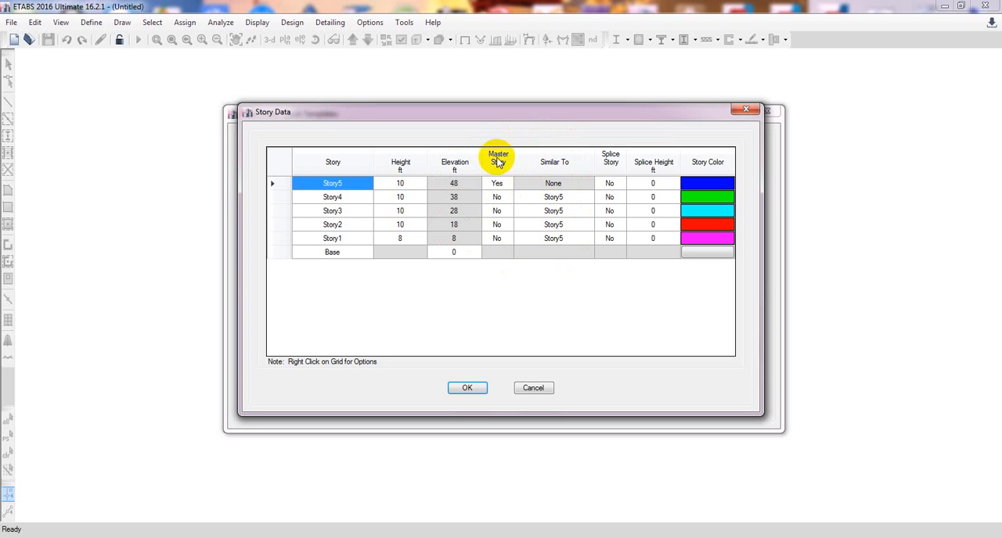
Examine the Master Story and Similar To settings of the stories, including the Similar To choices offered for Story4.
{"action": "left_click", "coordinate": [496, 197]}
{"action": "left_click", "coordinate": [496, 211]}
{"action": "left_click", "coordinate": [496, 224]}
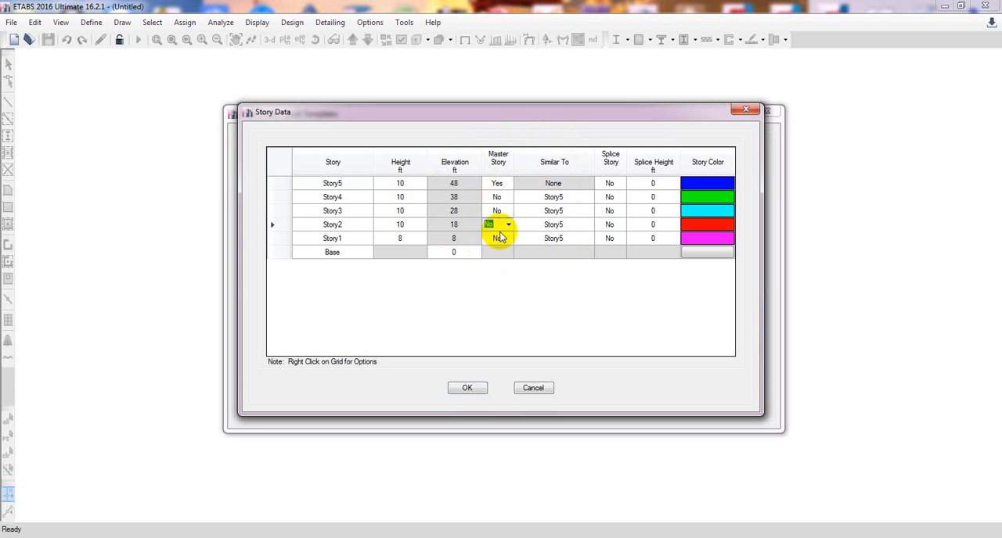
{"action": "left_click", "coordinate": [498, 238]}
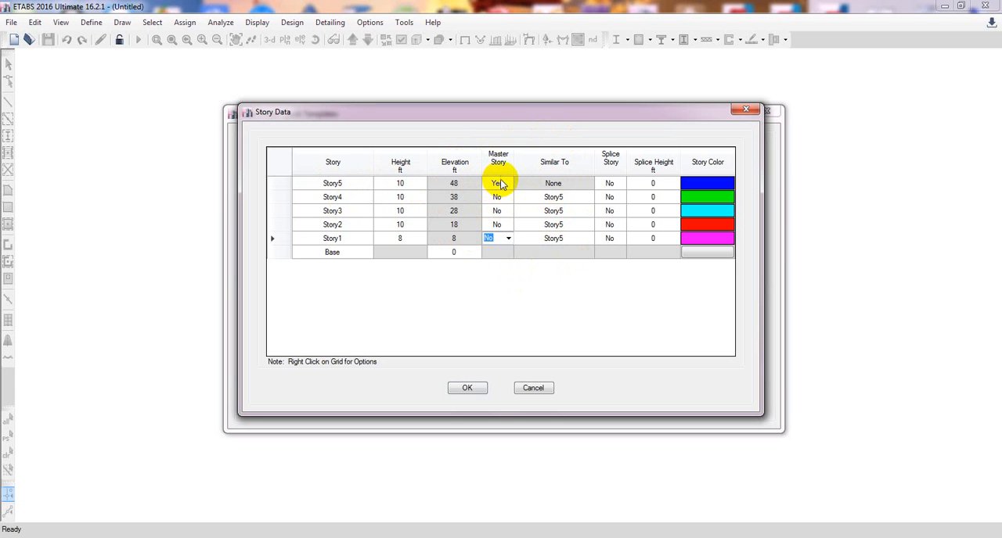
{"action": "left_click", "coordinate": [559, 197]}
{"action": "left_click", "coordinate": [563, 224]}
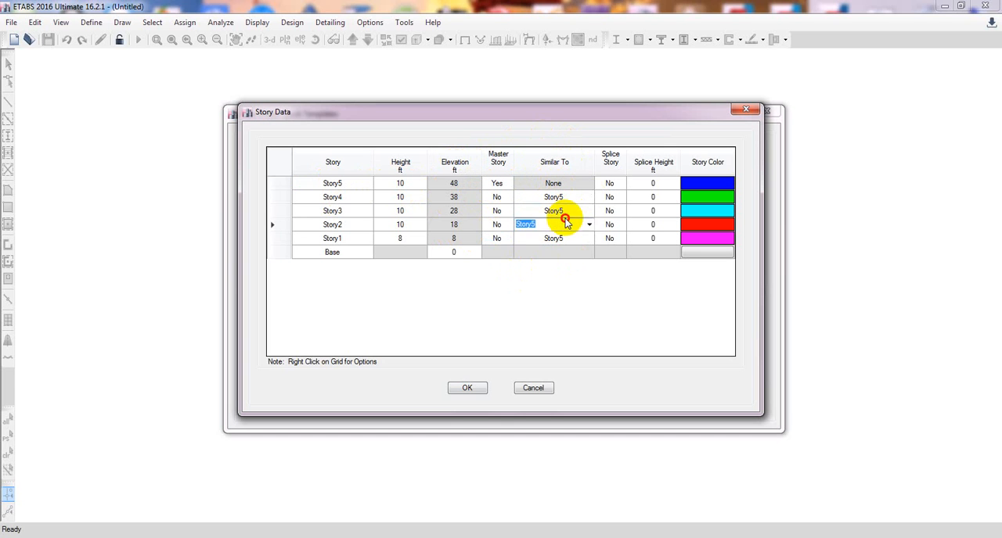
{"action": "left_click", "coordinate": [565, 238]}
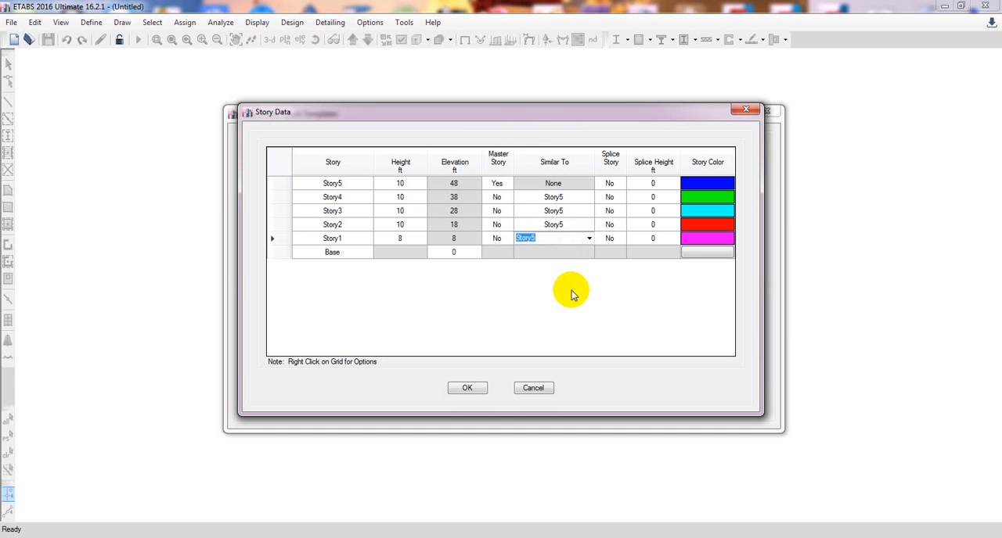
{"action": "left_click", "coordinate": [332, 183]}
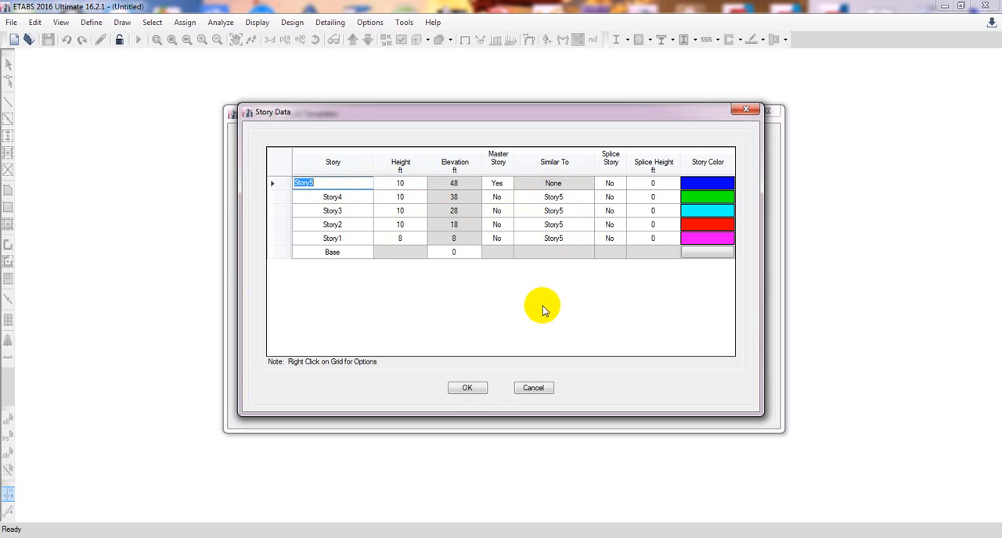
{"action": "left_click", "coordinate": [572, 198]}
{"action": "left_click", "coordinate": [588, 197]}
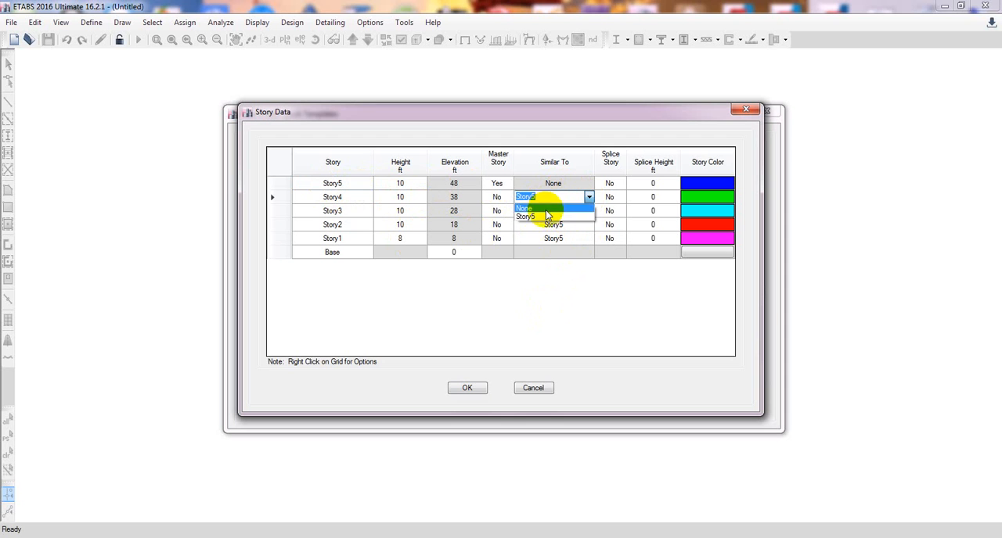
{"action": "left_click", "coordinate": [536, 318]}
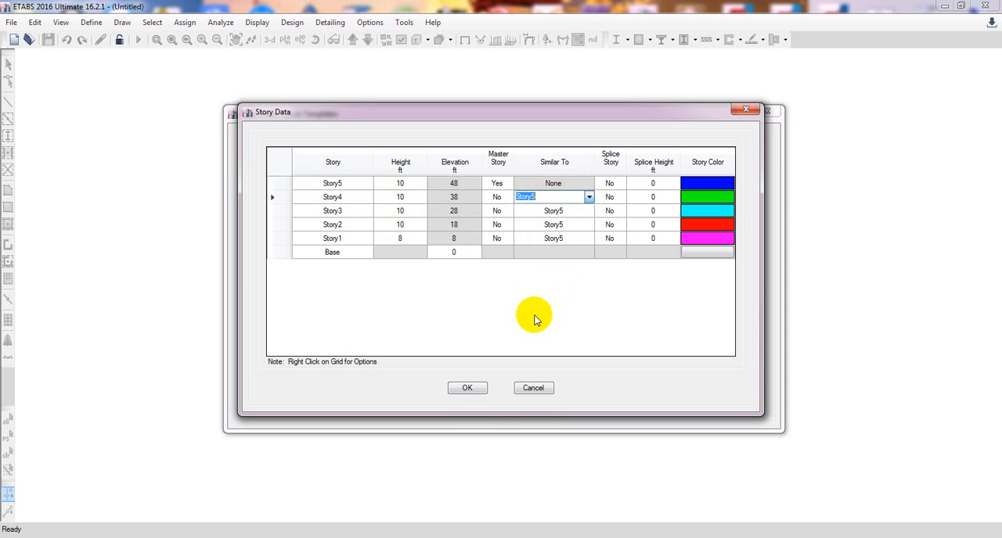
Set Master Story to No for Story5 and to Yes for Story4.
{"action": "left_click", "coordinate": [496, 198]}
{"action": "left_click", "coordinate": [505, 183]}
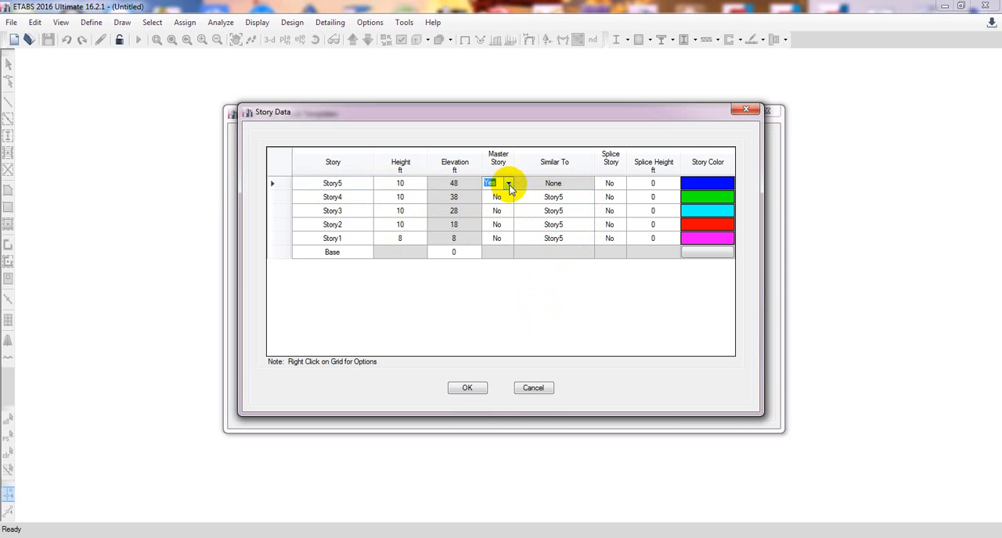
{"action": "left_click", "coordinate": [509, 183]}
{"action": "left_click", "coordinate": [494, 204]}
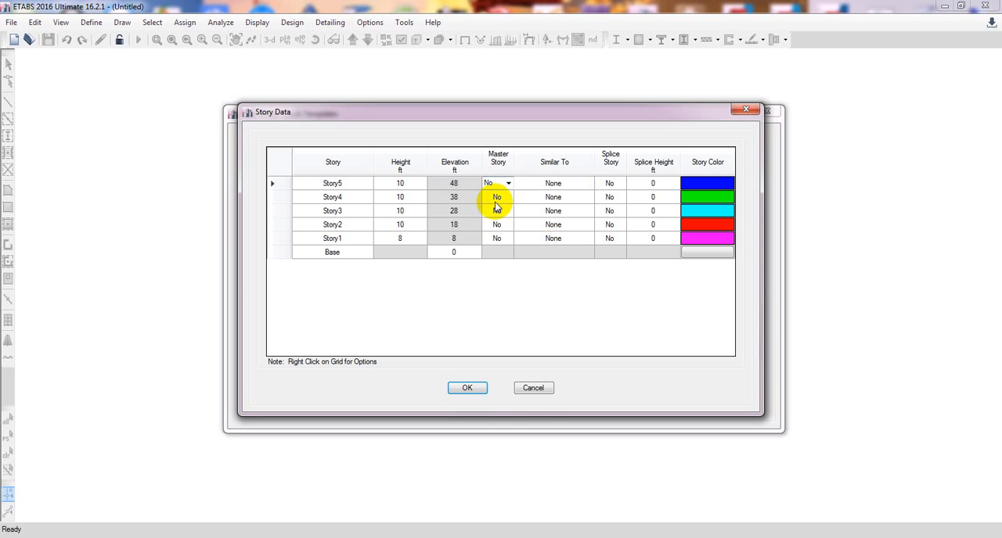
{"action": "left_click", "coordinate": [510, 198]}
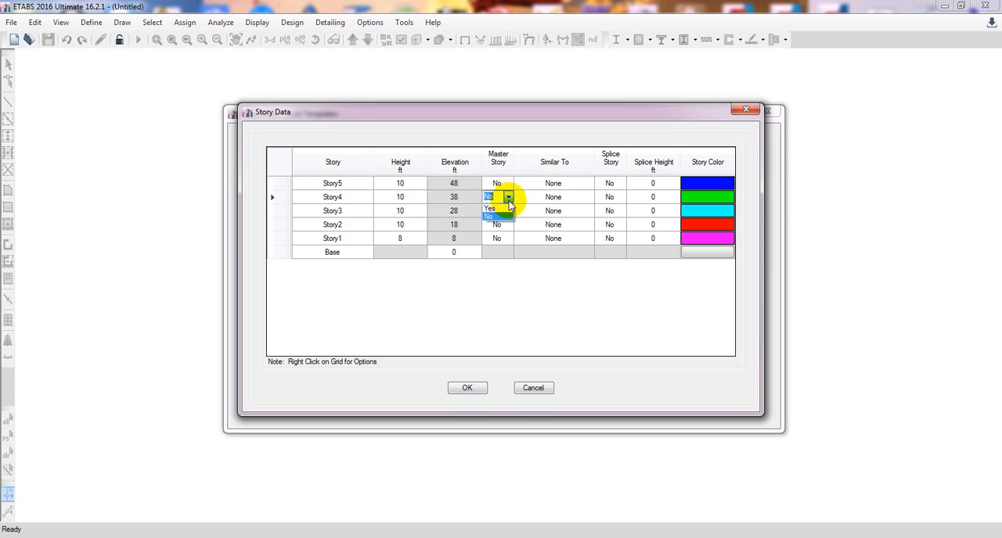
{"action": "left_click", "coordinate": [509, 198]}
{"action": "left_click", "coordinate": [500, 211]}
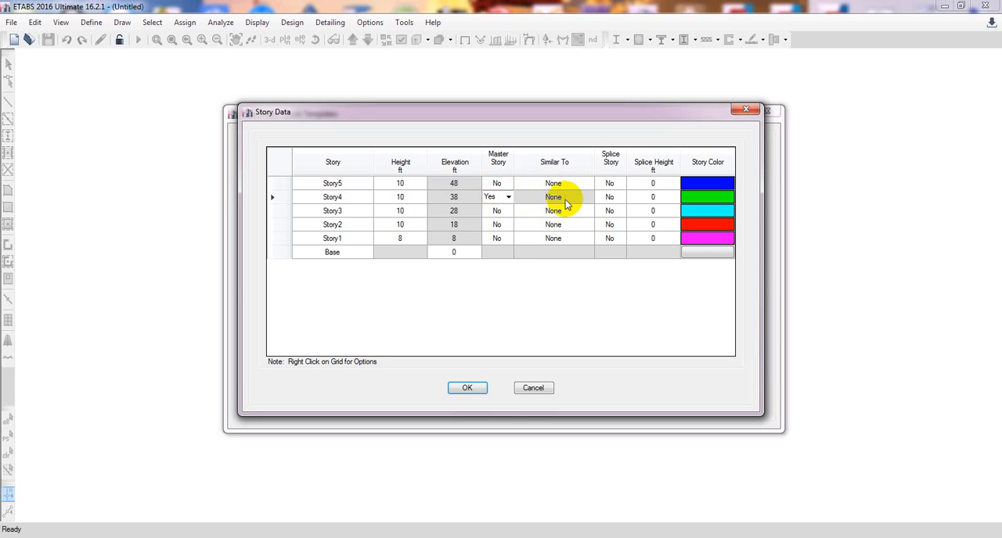
Make Story3 and Story2 similar to Story4.
{"action": "left_click", "coordinate": [561, 197]}
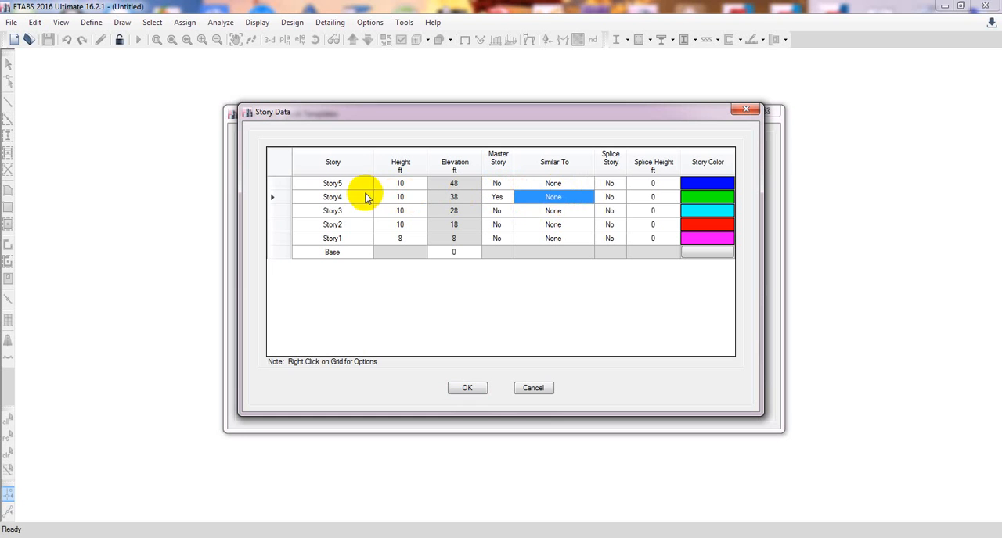
{"action": "left_click", "coordinate": [572, 200]}
{"action": "left_click", "coordinate": [574, 211]}
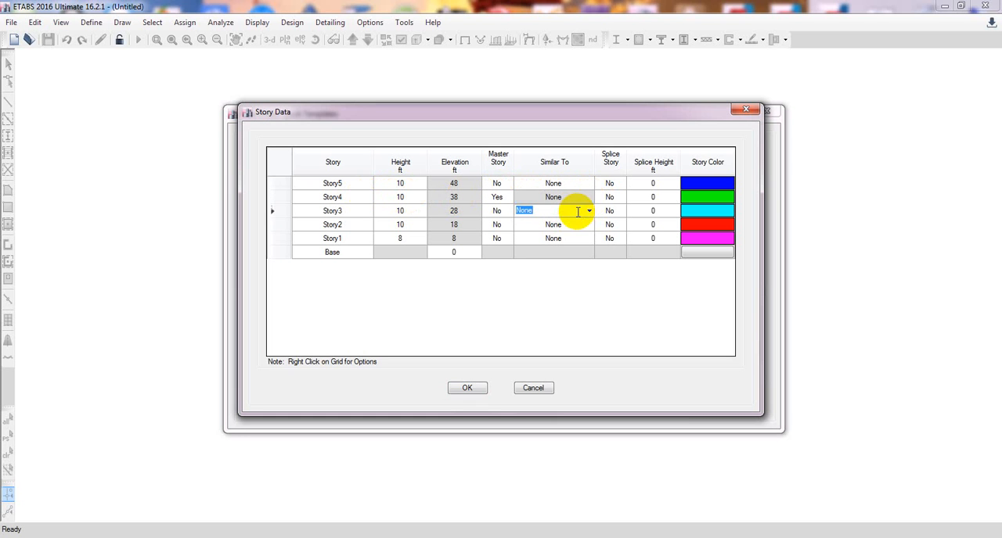
{"action": "left_click", "coordinate": [588, 210]}
{"action": "left_click", "coordinate": [559, 229]}
{"action": "left_click", "coordinate": [572, 224]}
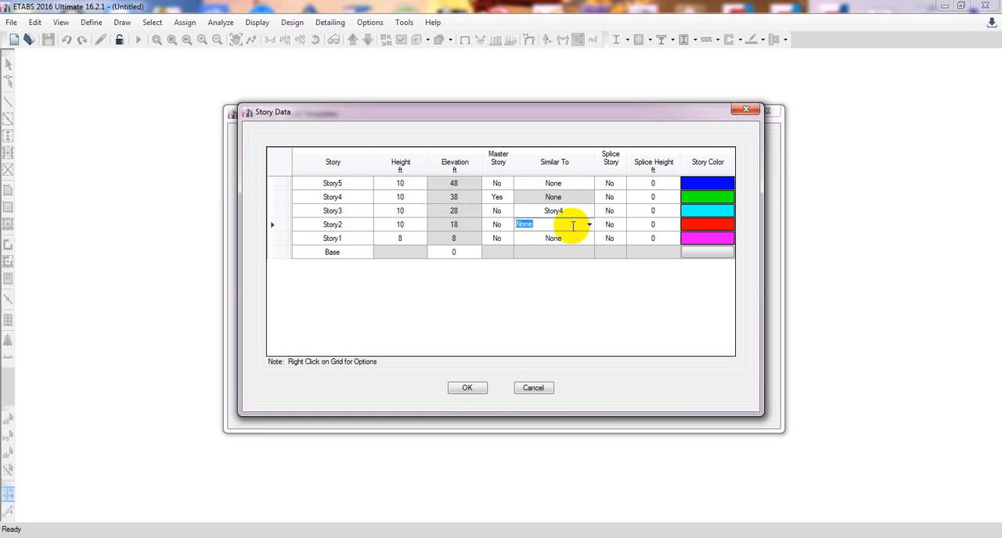
{"action": "left_click", "coordinate": [588, 225]}
{"action": "left_click", "coordinate": [557, 245]}
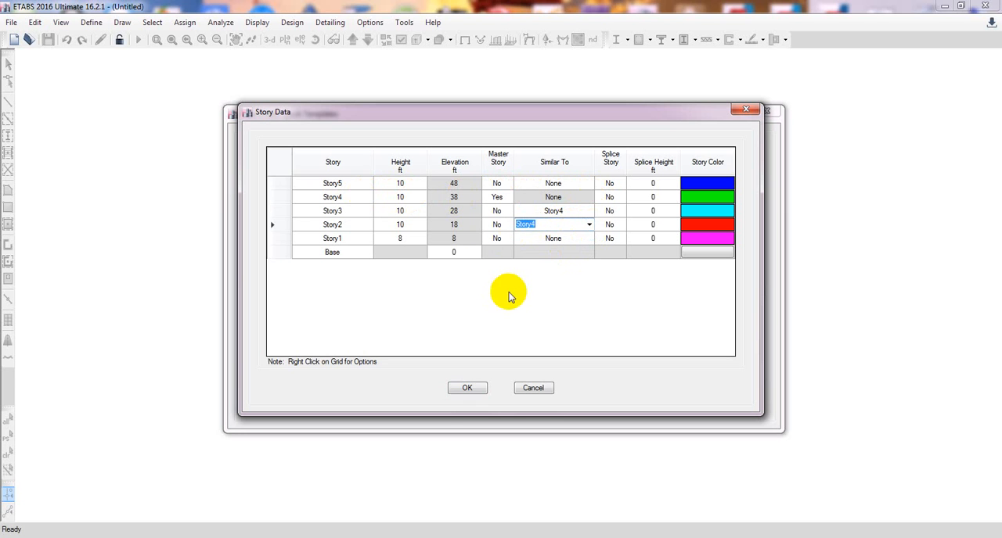
Set Master Story to Yes for Story5 and to No for Story4.
{"action": "left_click", "coordinate": [332, 197]}
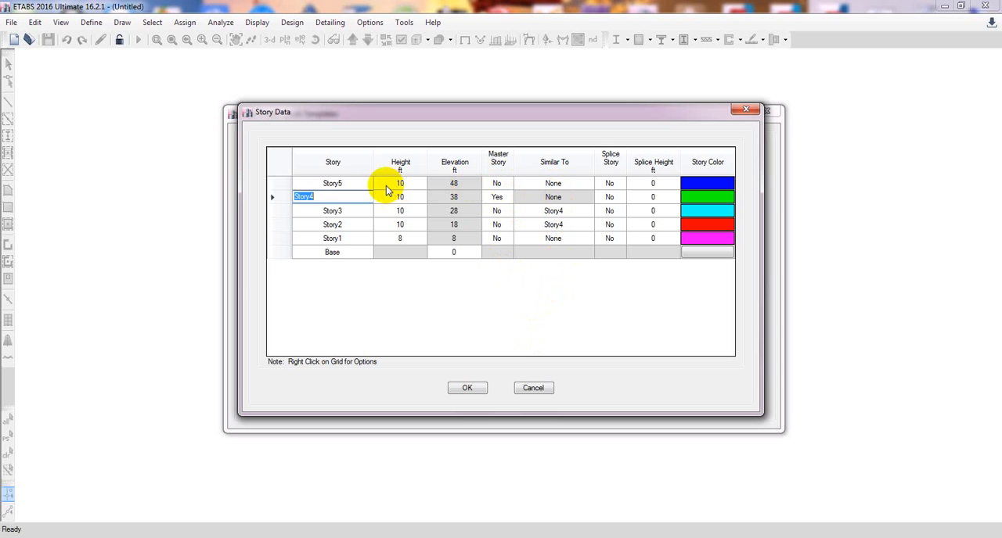
{"action": "left_click", "coordinate": [497, 185]}
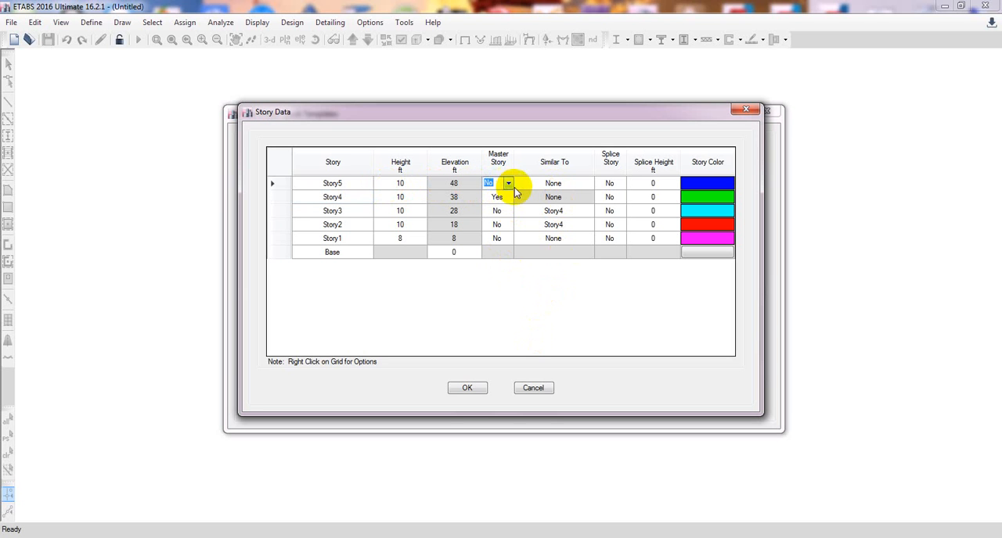
{"action": "left_click", "coordinate": [501, 195]}
{"action": "left_click", "coordinate": [505, 199]}
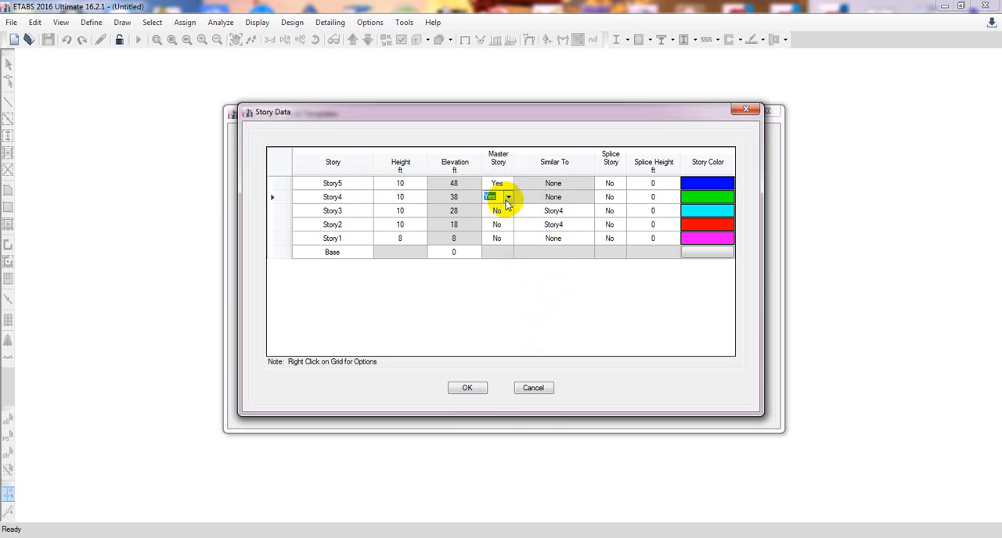
{"action": "left_click", "coordinate": [508, 199]}
{"action": "left_click", "coordinate": [498, 217]}
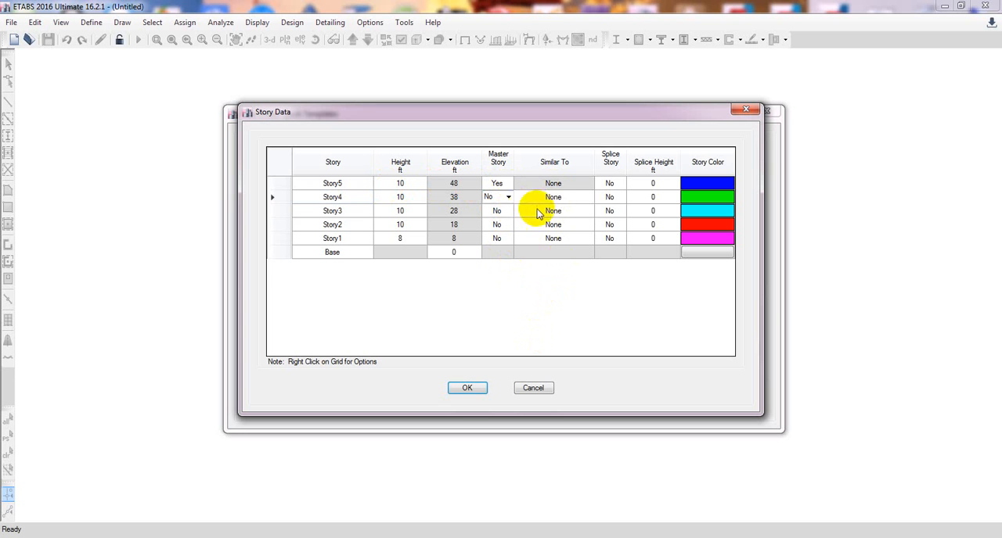
Make Story4, Story3 and Story2 similar to Story5.
{"action": "left_click", "coordinate": [558, 197]}
{"action": "left_click", "coordinate": [589, 196]}
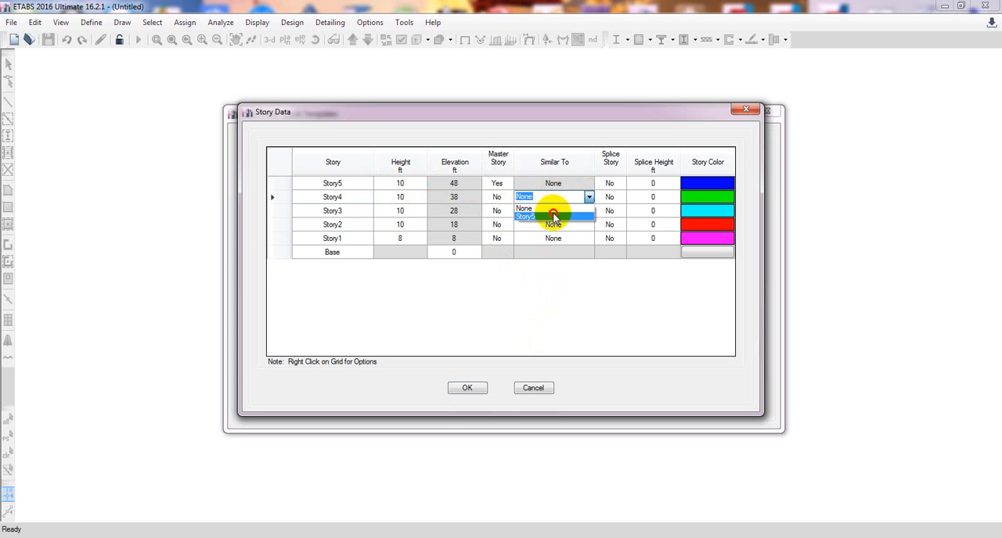
{"action": "left_click", "coordinate": [557, 210]}
{"action": "left_click", "coordinate": [562, 213]}
{"action": "left_click", "coordinate": [588, 211]}
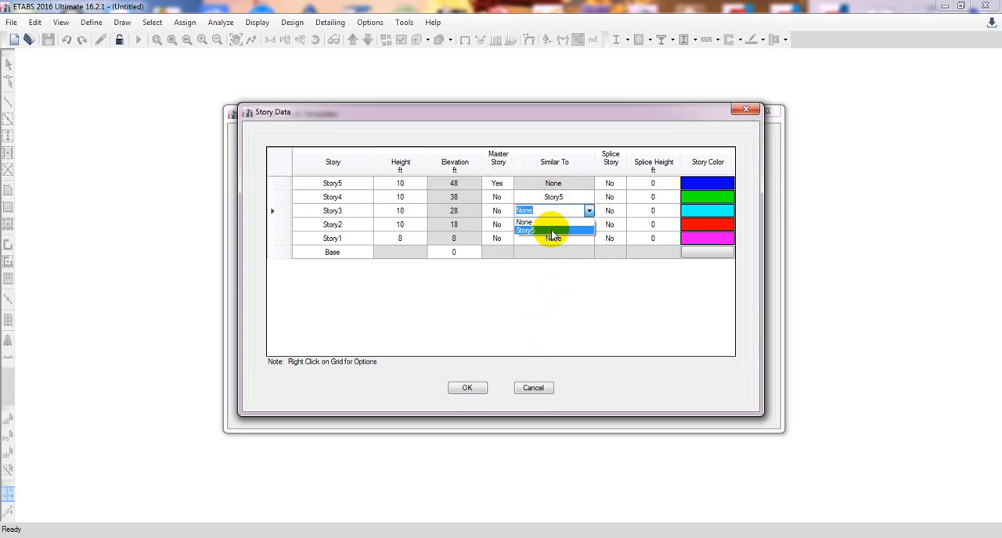
{"action": "left_click", "coordinate": [588, 225]}
{"action": "left_click", "coordinate": [560, 244]}
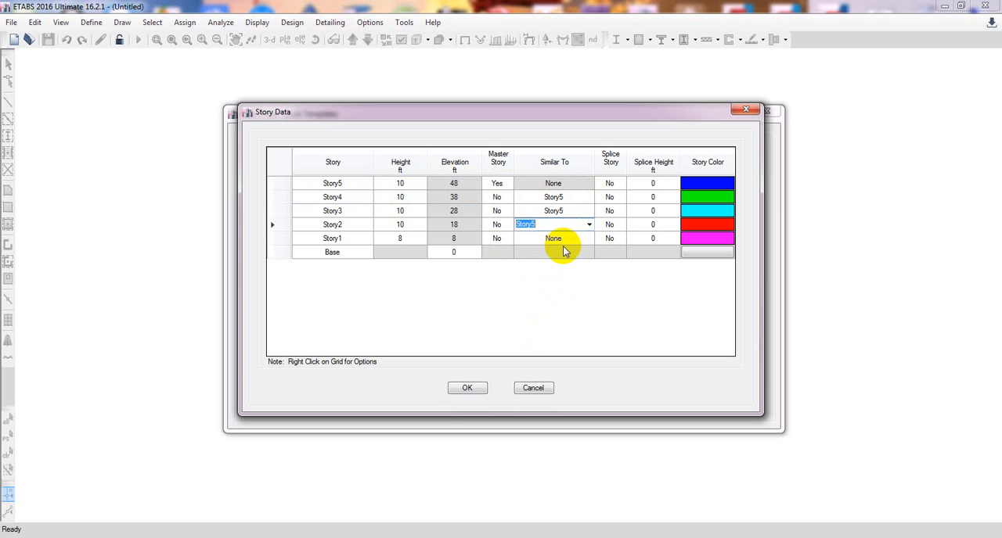
Make Story1 similar to Story5 in the story data.
{"action": "left_click", "coordinate": [572, 236]}
{"action": "left_click", "coordinate": [588, 239]}
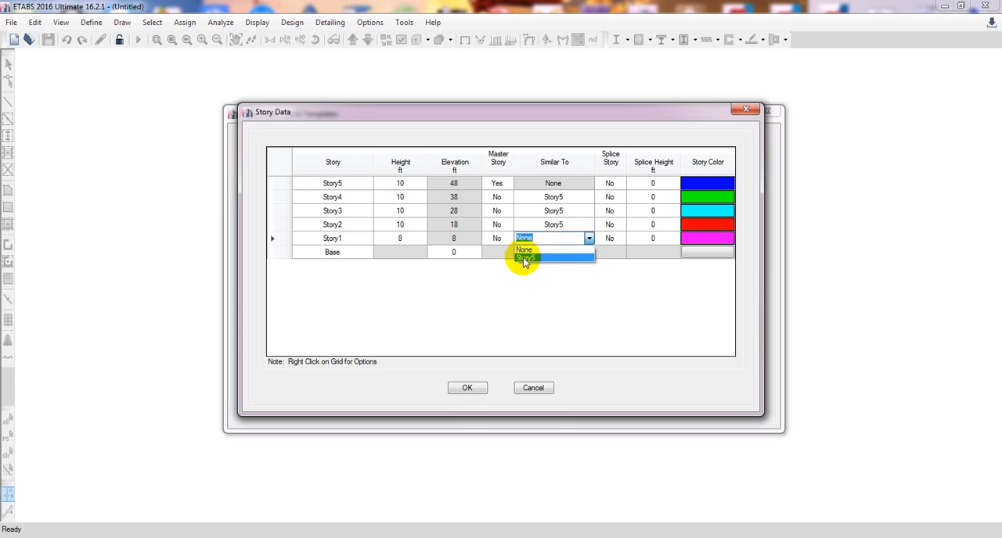
{"action": "left_click", "coordinate": [548, 303]}
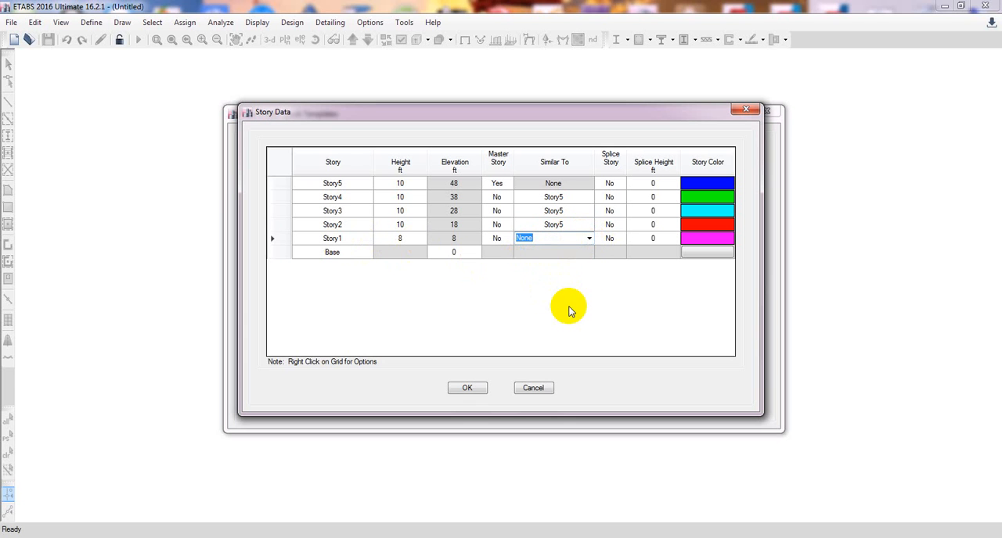
{"action": "left_click", "coordinate": [589, 239]}
{"action": "left_click", "coordinate": [556, 259]}
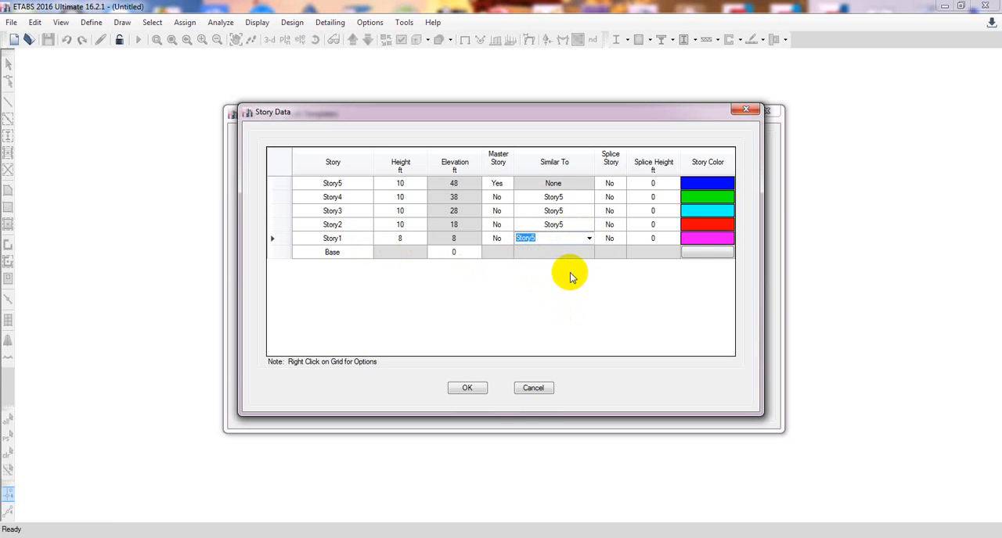
Accept the story data, create the grid-only model, and narrow the Model Explorer.
{"action": "left_click", "coordinate": [467, 389]}
{"action": "left_click", "coordinate": [469, 405]}
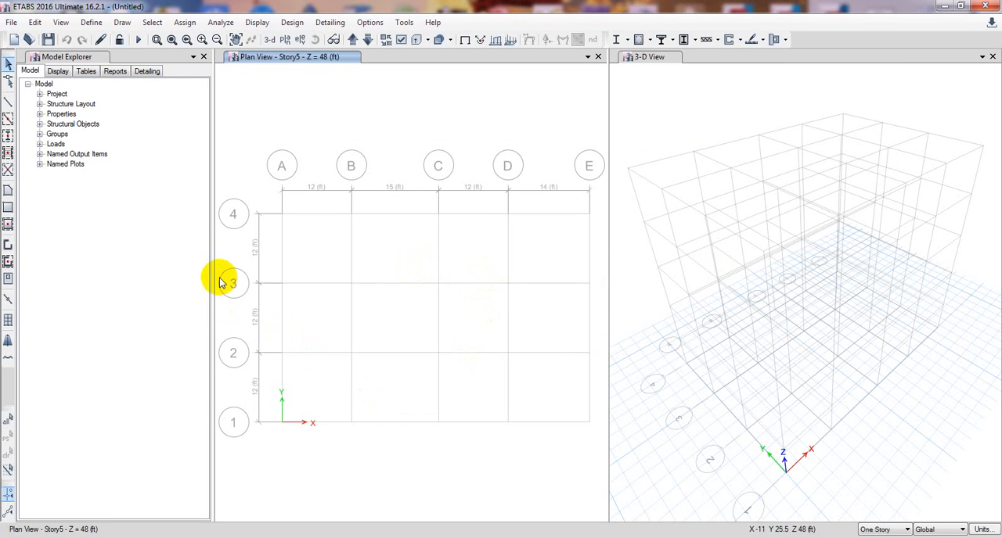
{"action": "left_click_drag", "start_coordinate": [212, 268], "coordinate": [178, 266]}
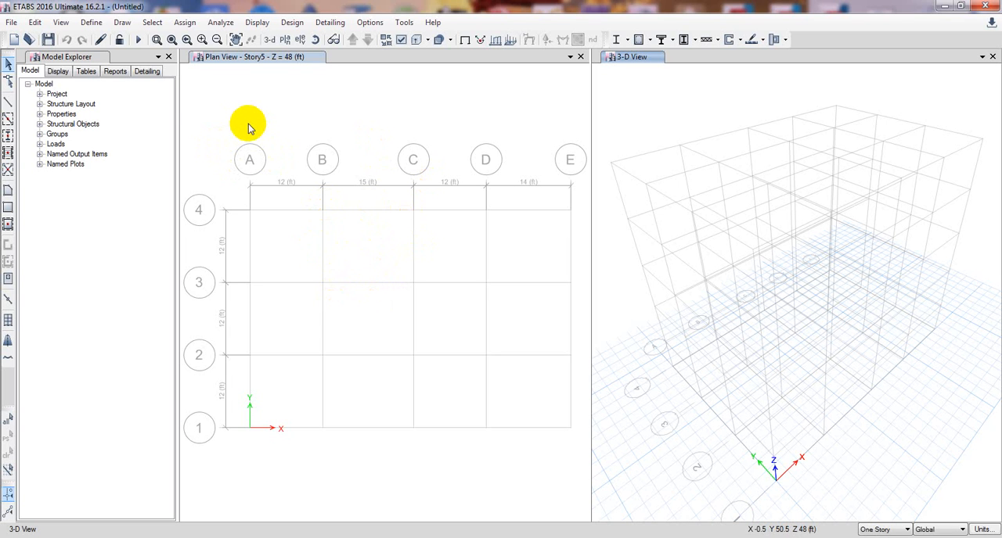
Open the material definitions and select the 4000Psi concrete.
{"action": "left_click", "coordinate": [92, 23]}
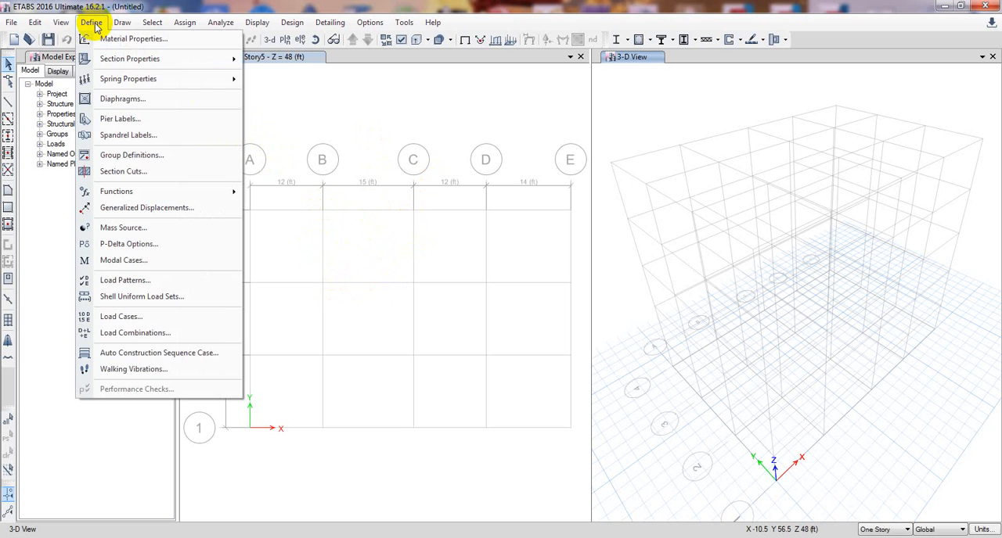
{"action": "left_click", "coordinate": [107, 38]}
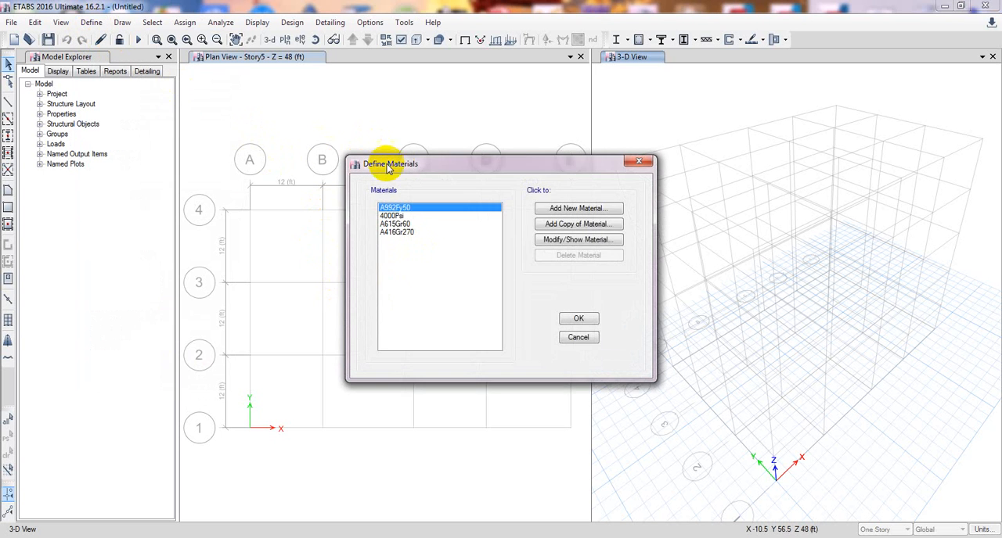
{"action": "left_click_drag", "start_coordinate": [380, 160], "coordinate": [196, 161]}
{"action": "left_click_drag", "start_coordinate": [313, 153], "coordinate": [450, 144]}
{"action": "left_click", "coordinate": [308, 201]}
{"action": "left_click", "coordinate": [290, 194]}
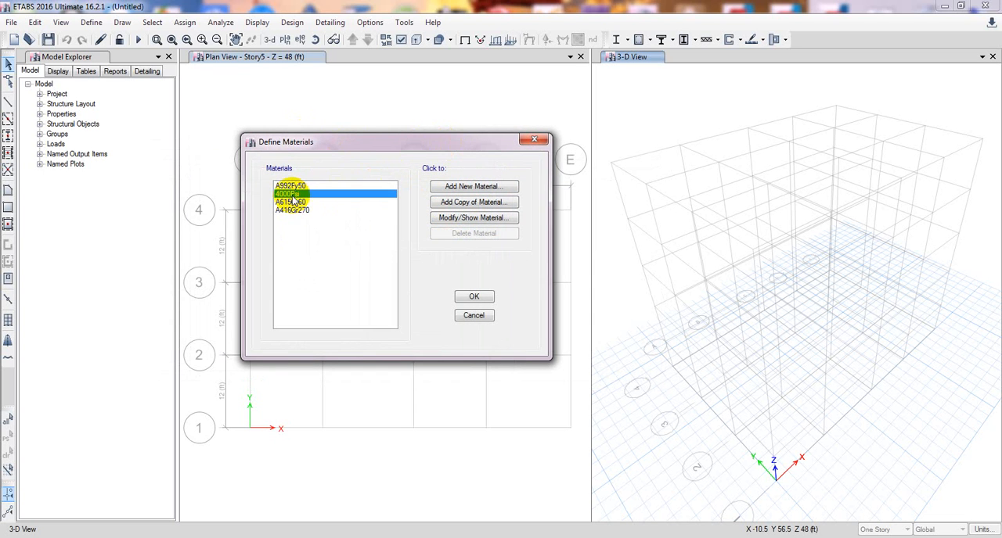
{"action": "left_click_drag", "start_coordinate": [369, 145], "coordinate": [316, 148]}
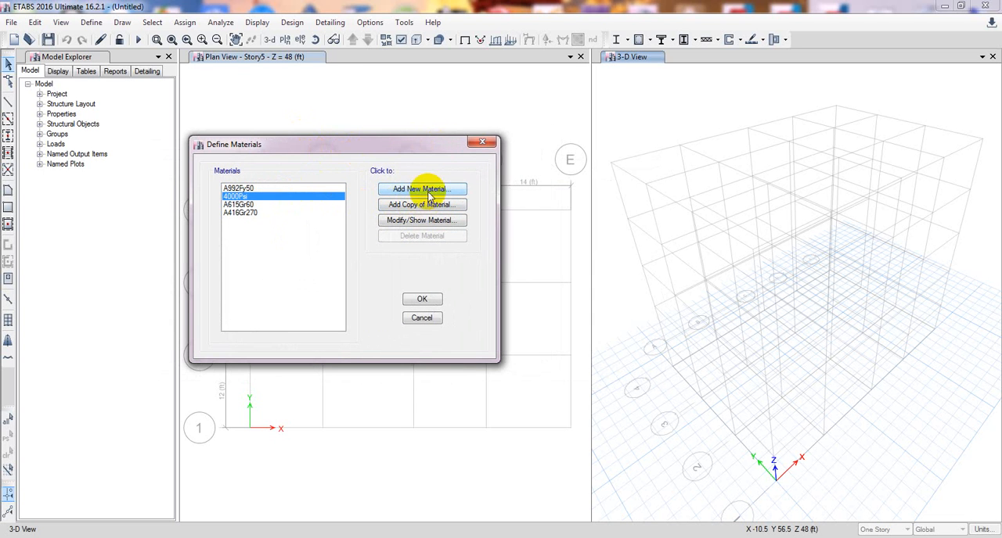
Review the name and property data of the 4000Psi concrete and accept them as they are.
{"action": "left_click", "coordinate": [426, 221]}
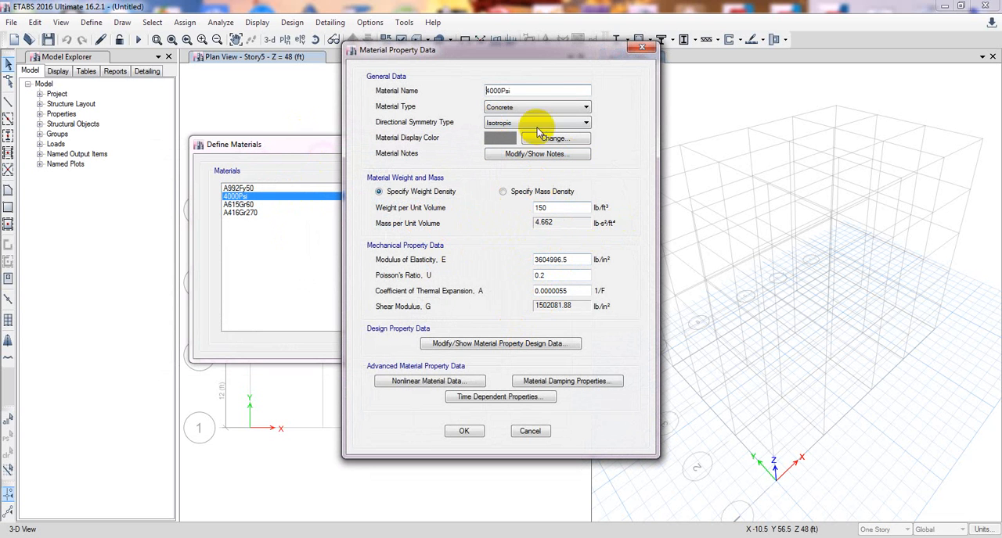
{"action": "left_click_drag", "start_coordinate": [583, 90], "coordinate": [448, 96]}
{"action": "left_click", "coordinate": [533, 94]}
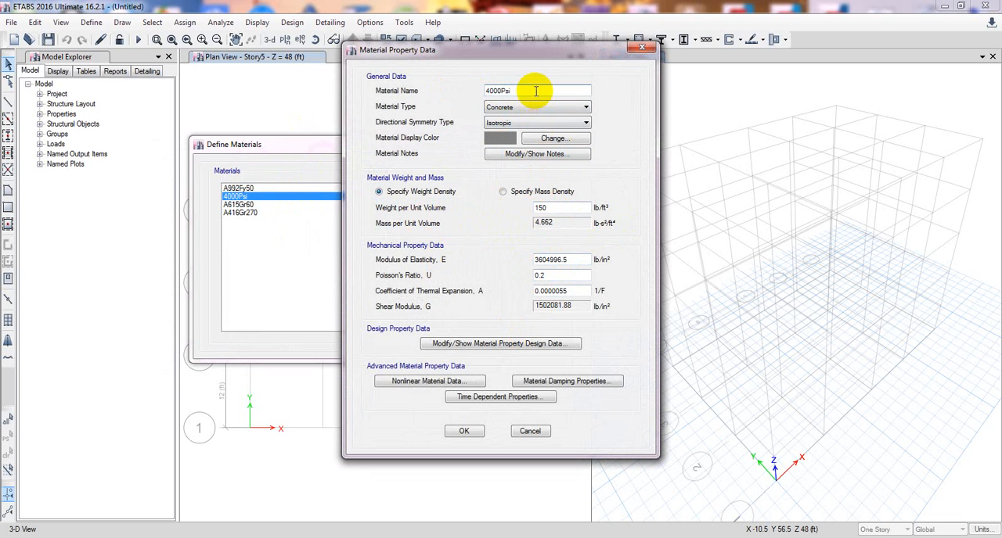
{"action": "left_click_drag", "start_coordinate": [537, 91], "coordinate": [514, 89]}
{"action": "left_click", "coordinate": [540, 90]}
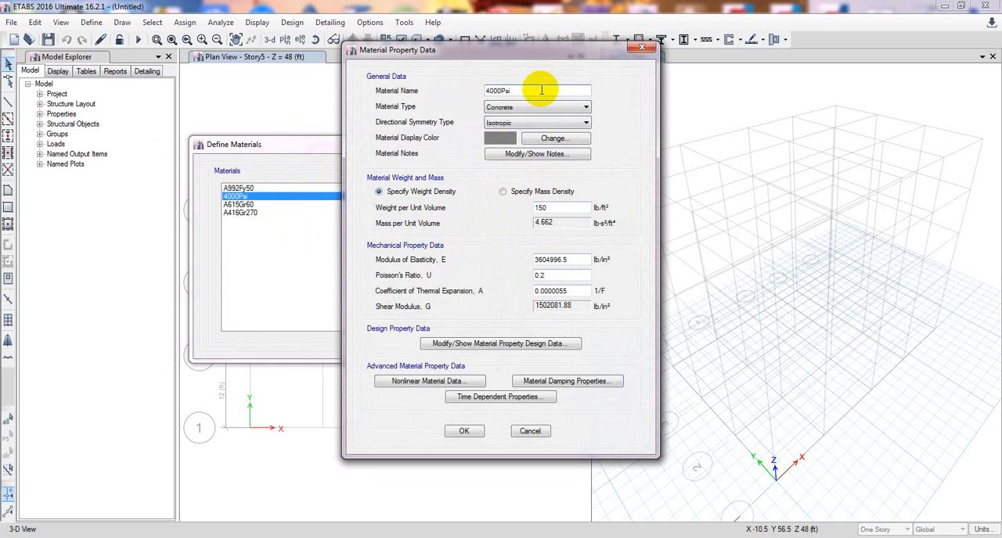
{"action": "left_click_drag", "start_coordinate": [540, 90], "coordinate": [477, 92]}
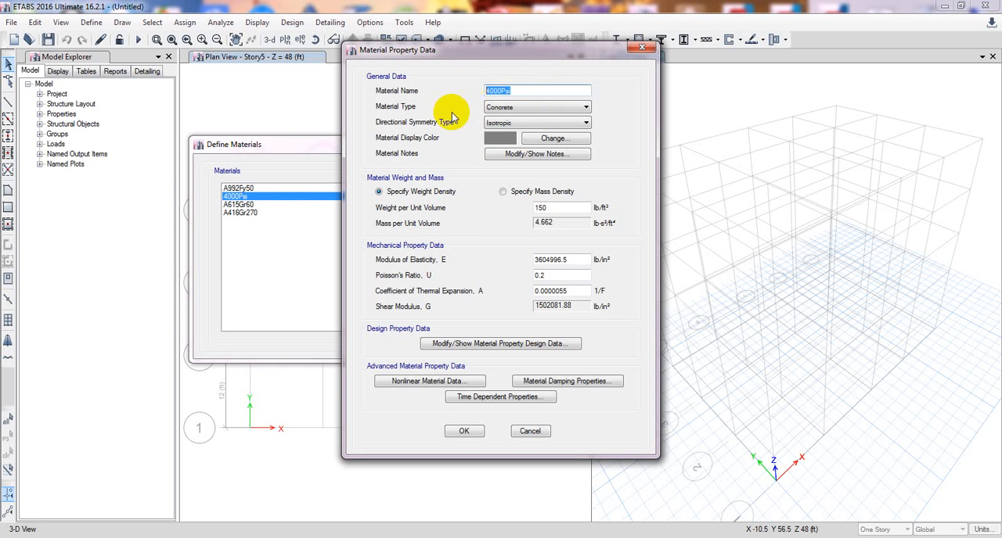
{"action": "left_click", "coordinate": [464, 431]}
{"action": "left_click", "coordinate": [425, 192]}
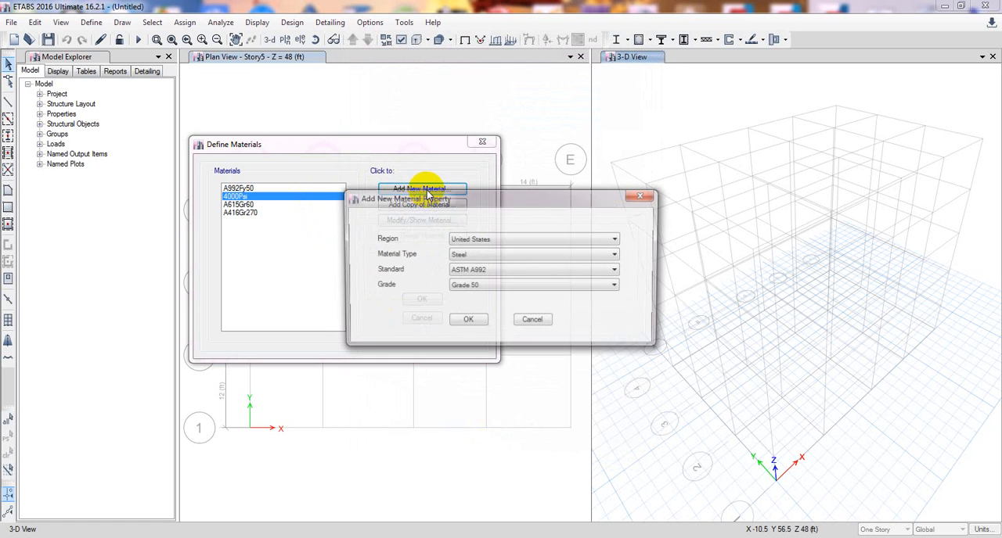
{"action": "left_click", "coordinate": [483, 264]}
{"action": "left_click", "coordinate": [462, 294]}
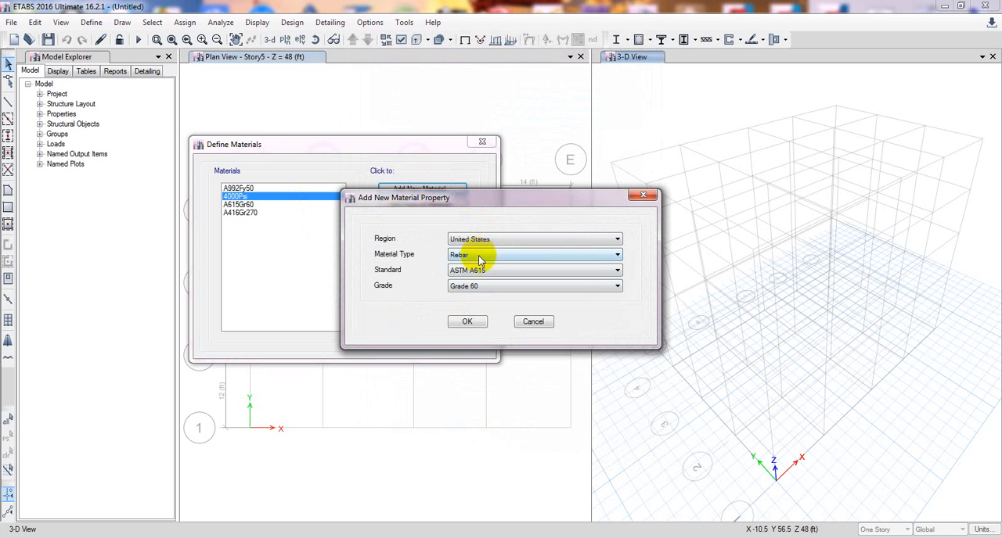
{"action": "left_click", "coordinate": [481, 270]}
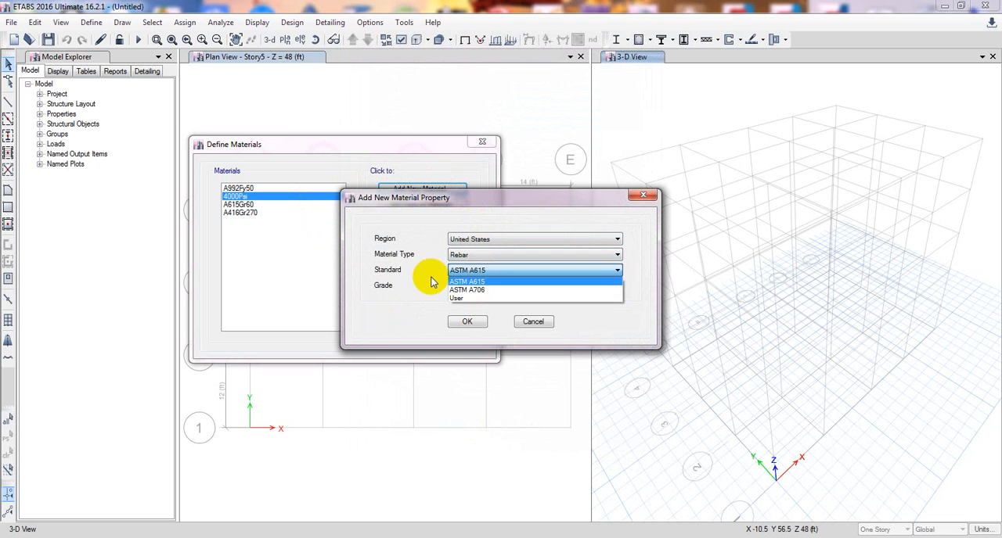
{"action": "left_click", "coordinate": [494, 290]}
{"action": "left_click", "coordinate": [497, 288]}
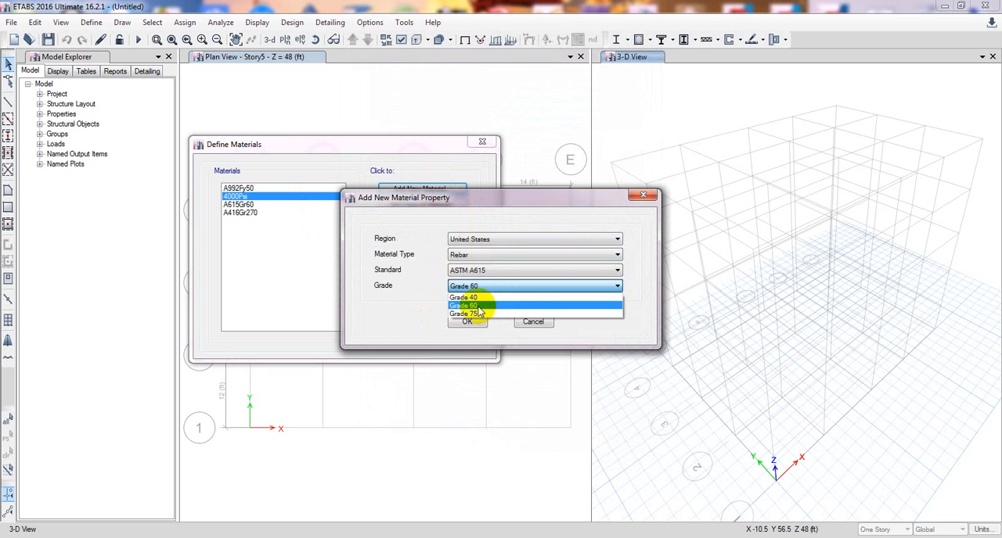
{"action": "left_click", "coordinate": [479, 306]}
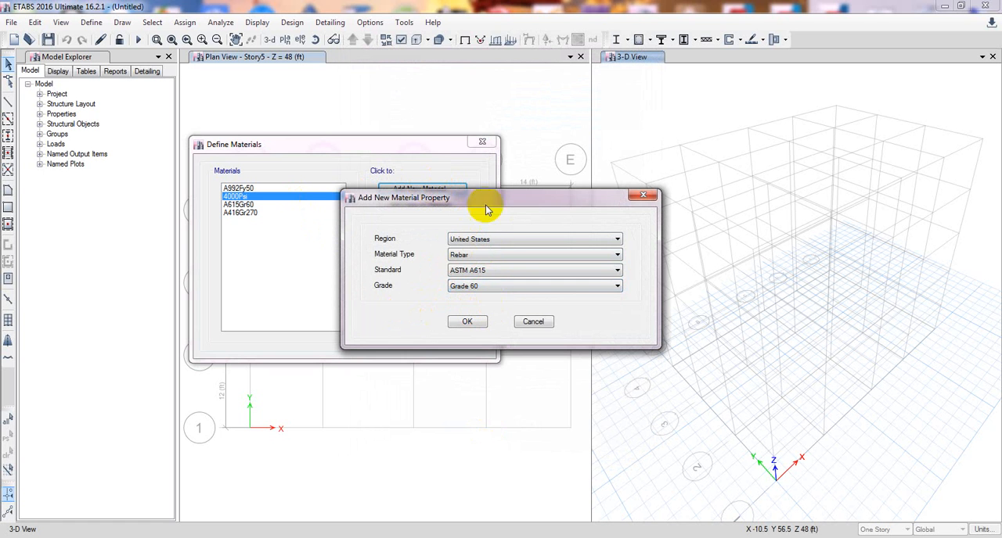
{"action": "left_click", "coordinate": [467, 323]}
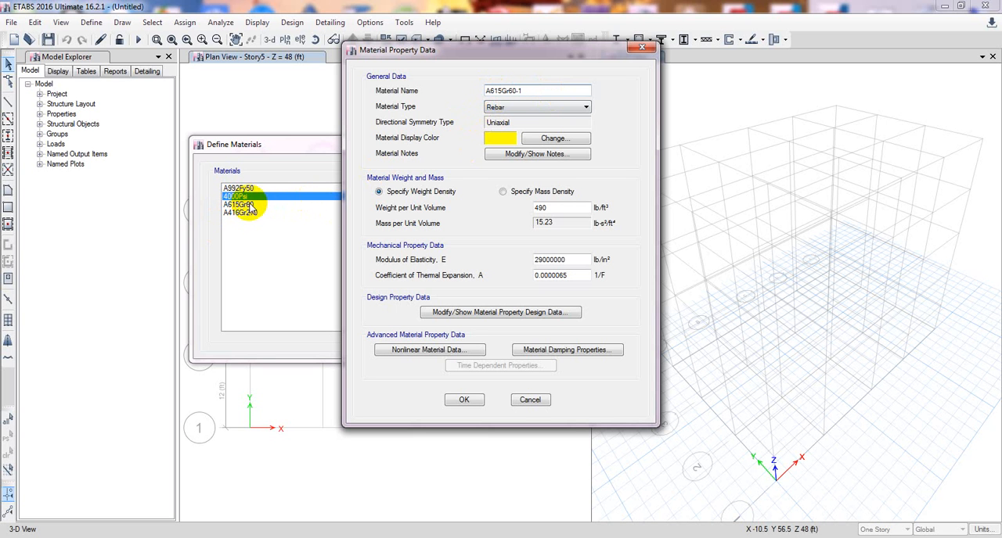
{"action": "left_click", "coordinate": [529, 401]}
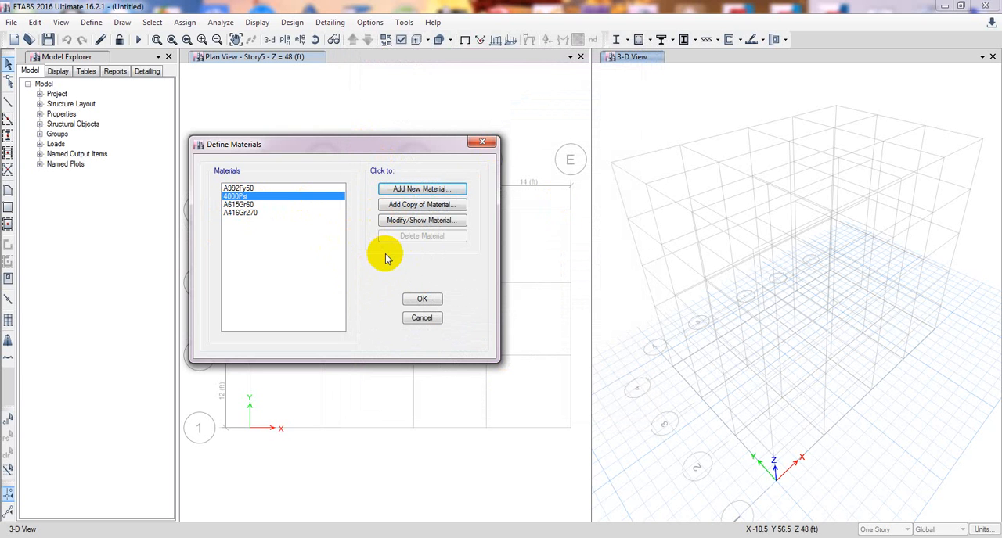
Look over the 4000Psi and A615Gr60 entries among the defined materials and accept the list.
{"action": "left_click_drag", "start_coordinate": [357, 141], "coordinate": [359, 147]}
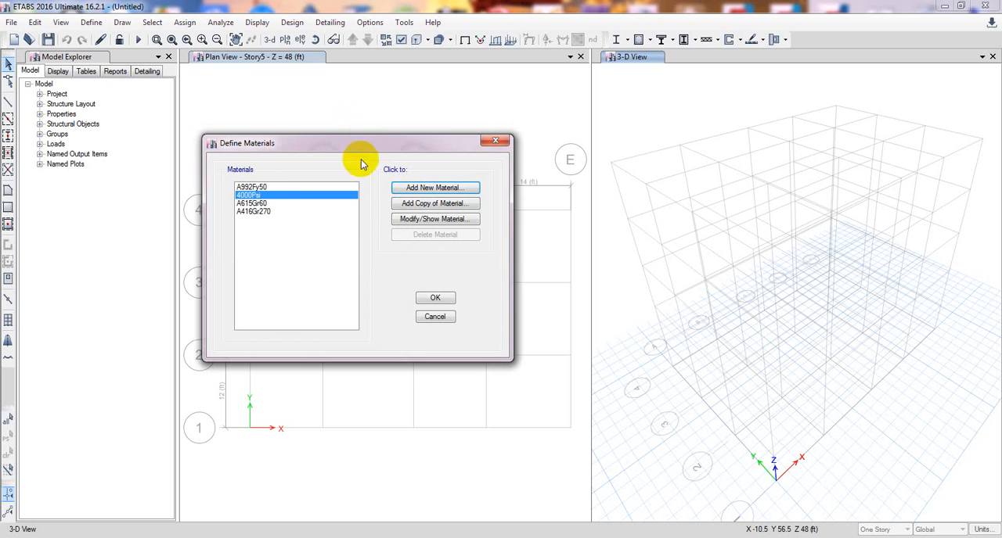
{"action": "left_click", "coordinate": [273, 204]}
{"action": "left_click", "coordinate": [266, 195]}
{"action": "left_click", "coordinate": [268, 204]}
{"action": "left_click", "coordinate": [265, 196]}
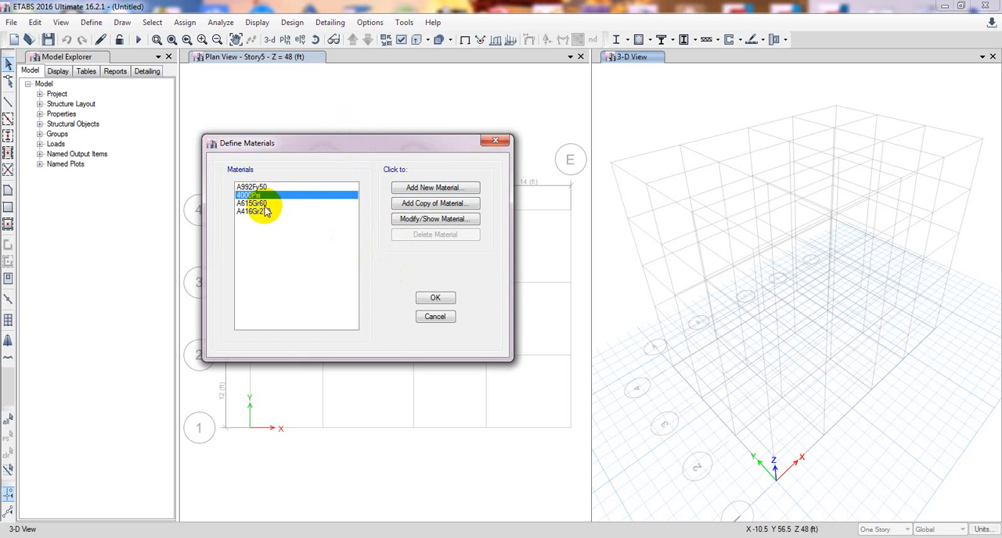
{"action": "left_click", "coordinate": [266, 204]}
{"action": "left_click", "coordinate": [267, 195]}
{"action": "left_click", "coordinate": [268, 204]}
{"action": "left_click", "coordinate": [266, 195]}
{"action": "left_click", "coordinate": [271, 203]}
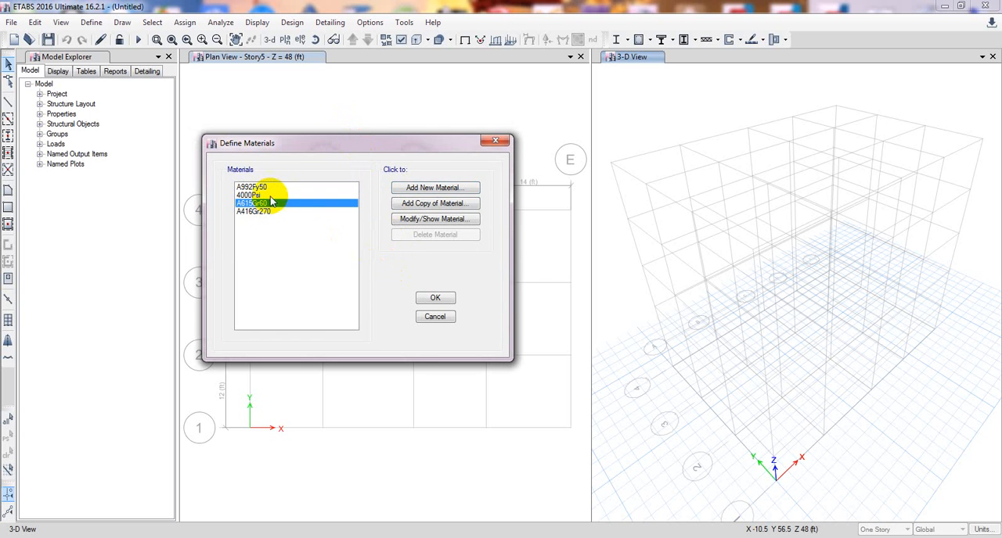
{"action": "left_click", "coordinate": [271, 204]}
{"action": "left_click", "coordinate": [426, 299]}
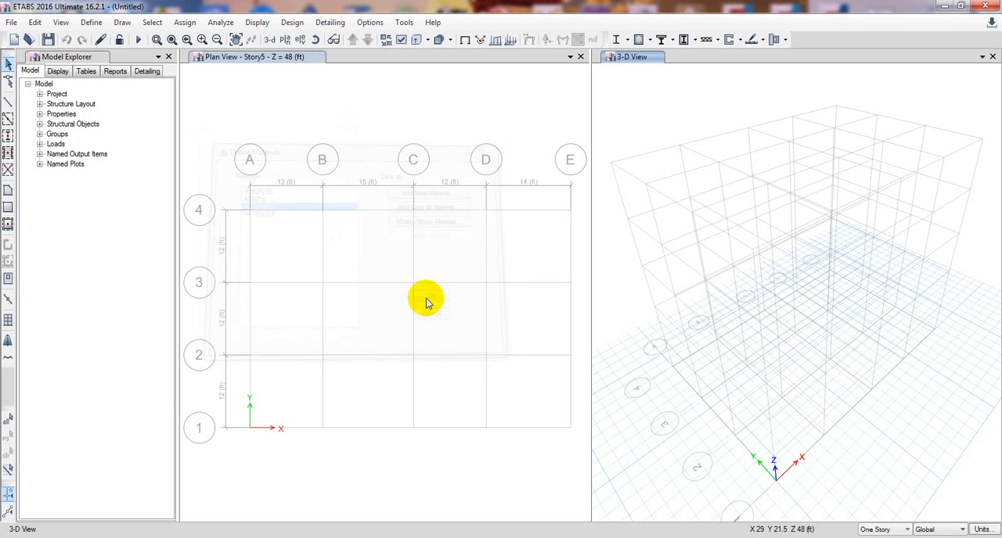
Delete the default frame sections from A-CompBm through SteelCol in one multiple deletion.
{"action": "left_click", "coordinate": [92, 22]}
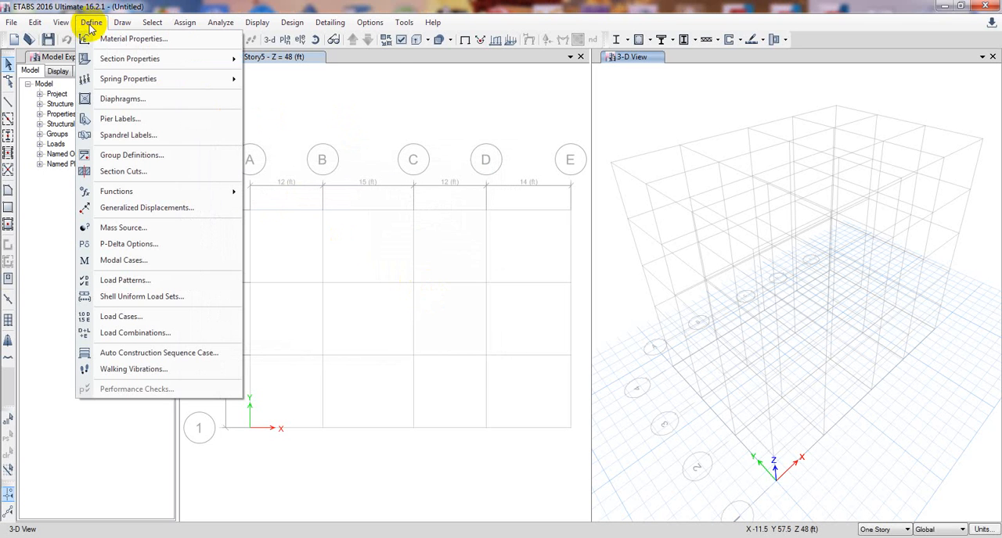
{"action": "mouse_move", "coordinate": [124, 68]}
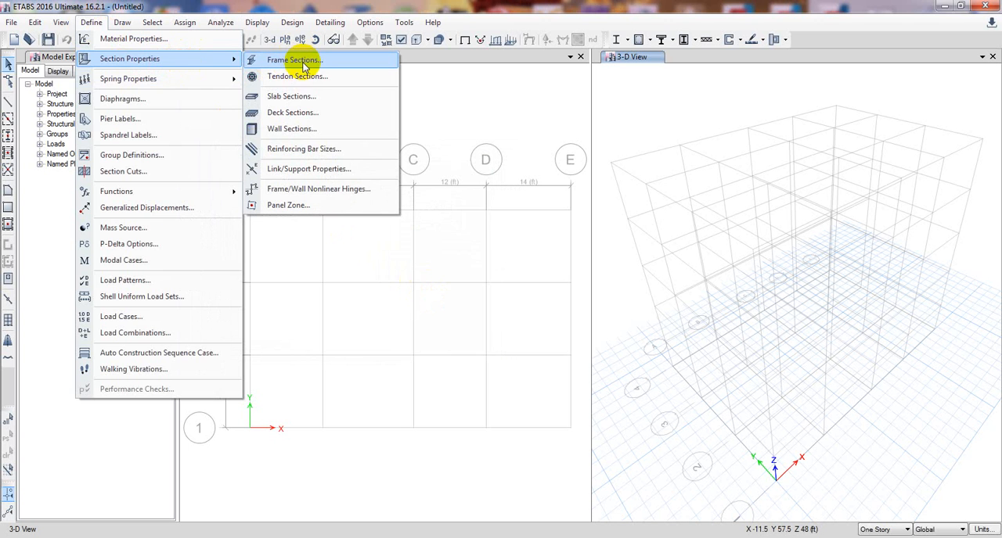
{"action": "left_click", "coordinate": [294, 60]}
{"action": "left_click_drag", "start_coordinate": [430, 120], "coordinate": [397, 111]}
{"action": "left_click_drag", "start_coordinate": [477, 252], "coordinate": [471, 387]}
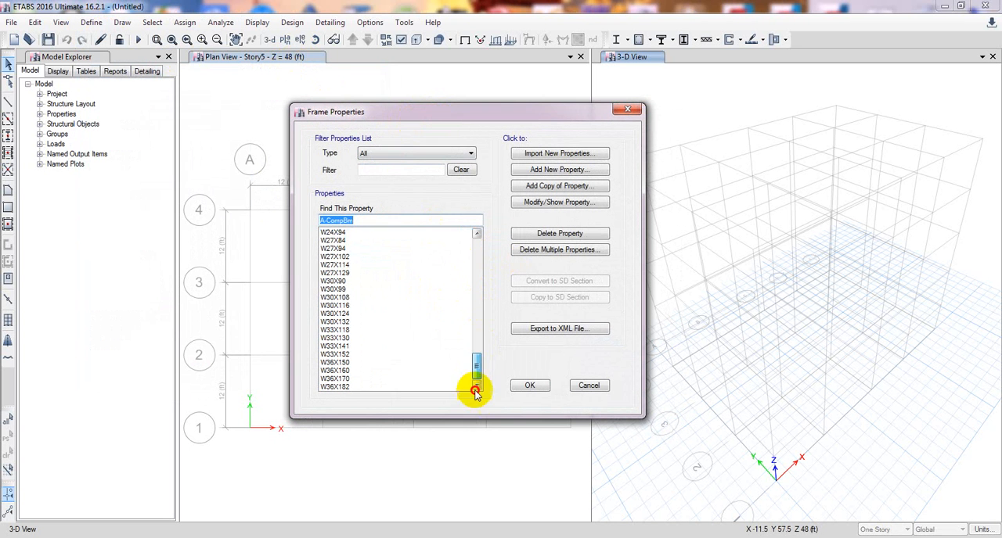
{"action": "left_click", "coordinate": [539, 249]}
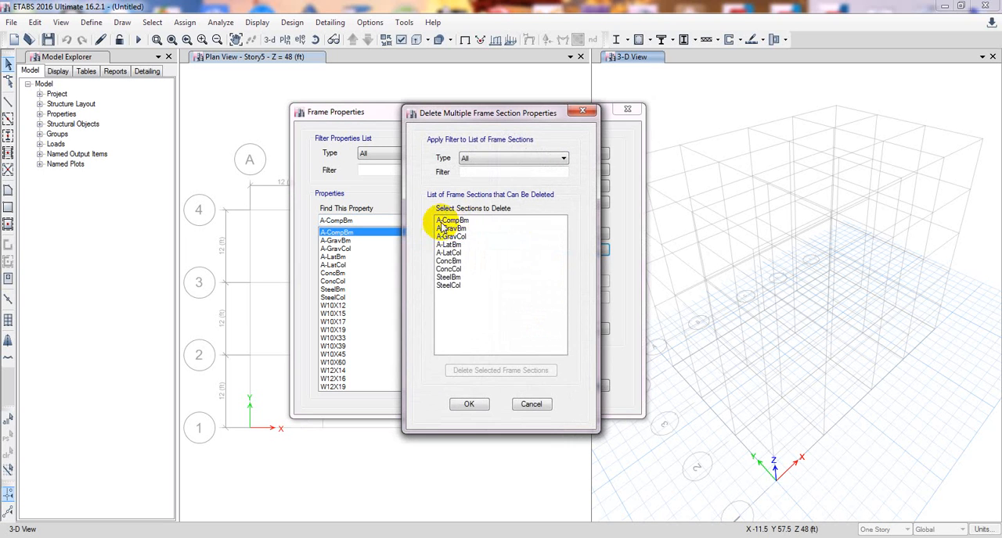
{"action": "left_click_drag", "start_coordinate": [438, 222], "coordinate": [452, 285]}
{"action": "left_click", "coordinate": [485, 373]}
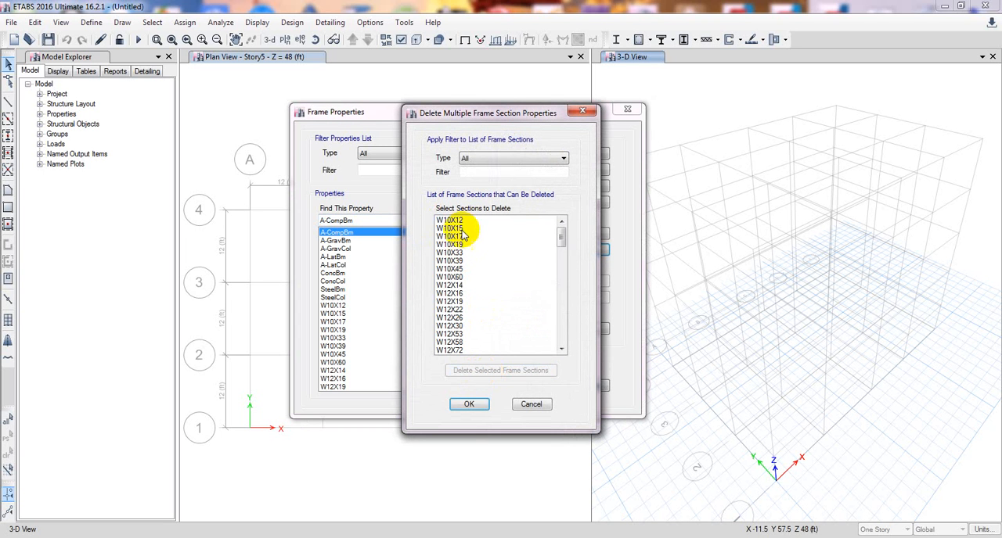
Delete all the W-shape frame sections offered for deletion and accept the deletions.
{"action": "left_click_drag", "start_coordinate": [461, 223], "coordinate": [490, 418]}
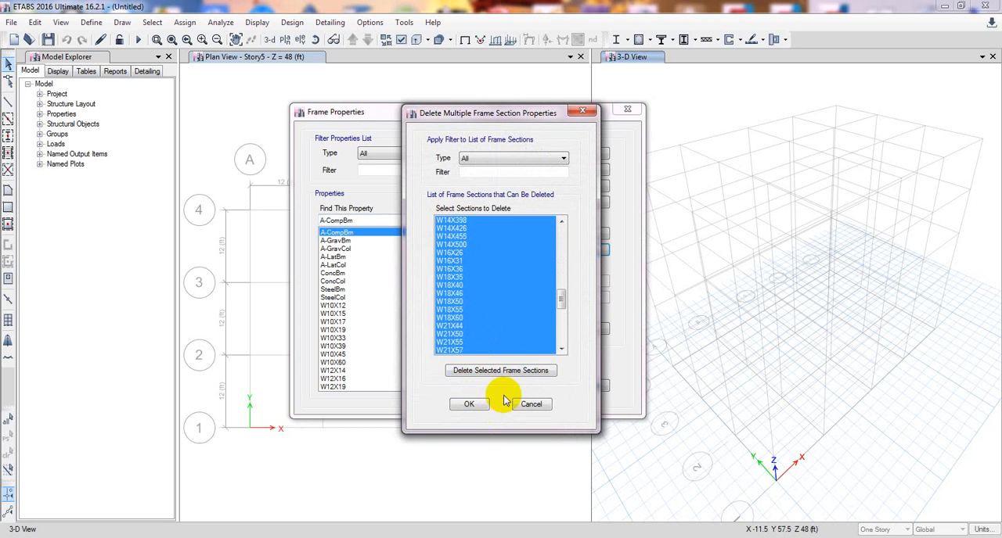
{"action": "left_click", "coordinate": [501, 371]}
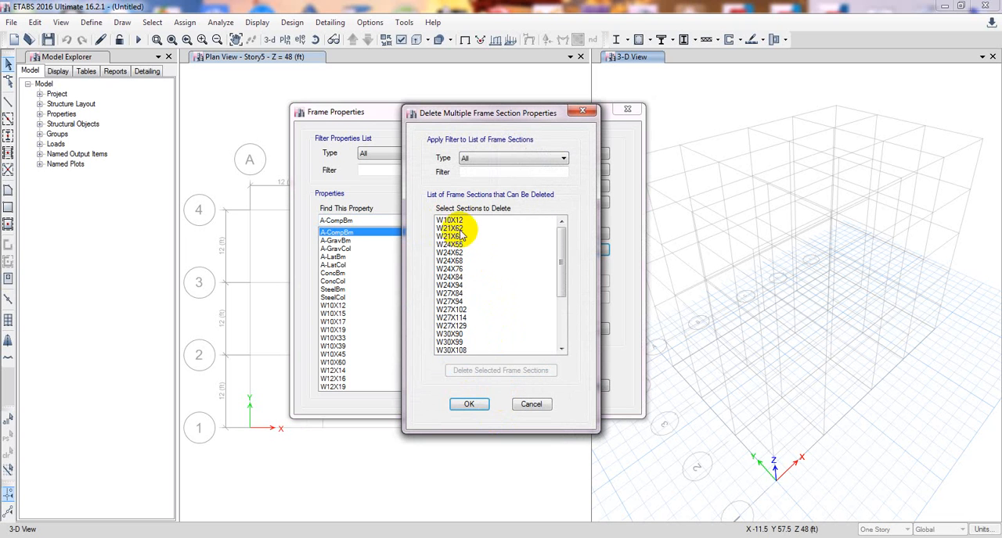
{"action": "left_click_drag", "start_coordinate": [458, 221], "coordinate": [473, 345]}
{"action": "left_click", "coordinate": [496, 371]}
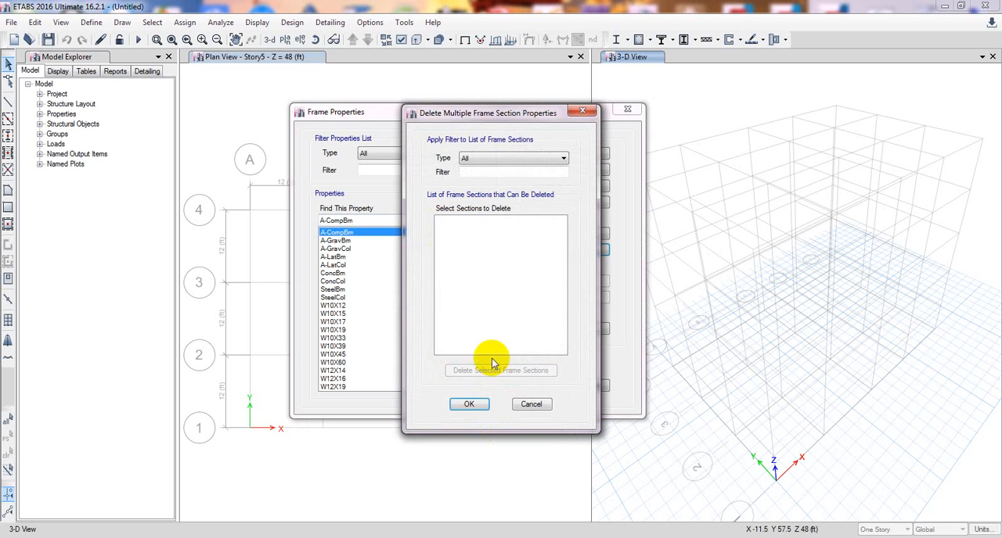
{"action": "left_click", "coordinate": [463, 405]}
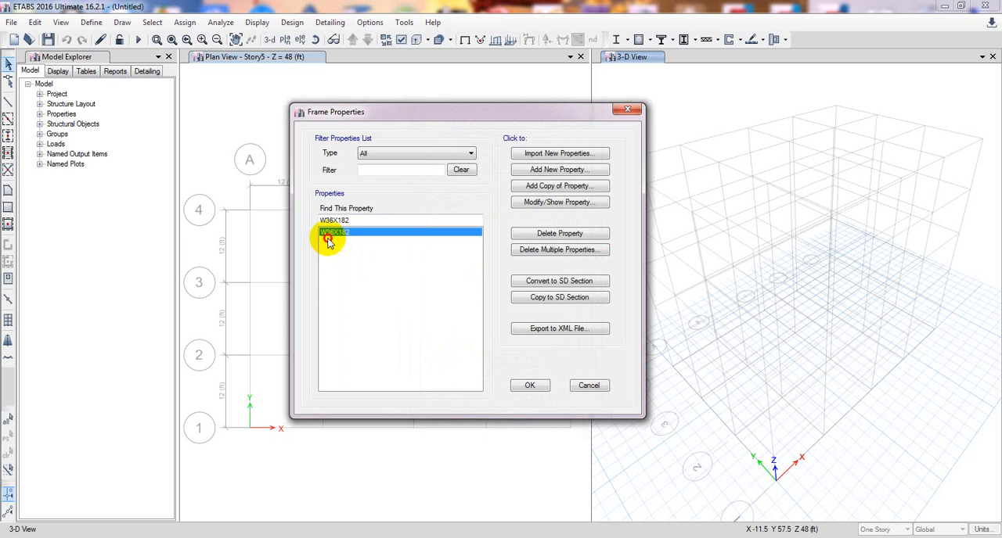
Add a new Concrete Rectangular frame section and name it Col 12x15.
{"action": "left_click", "coordinate": [560, 170]}
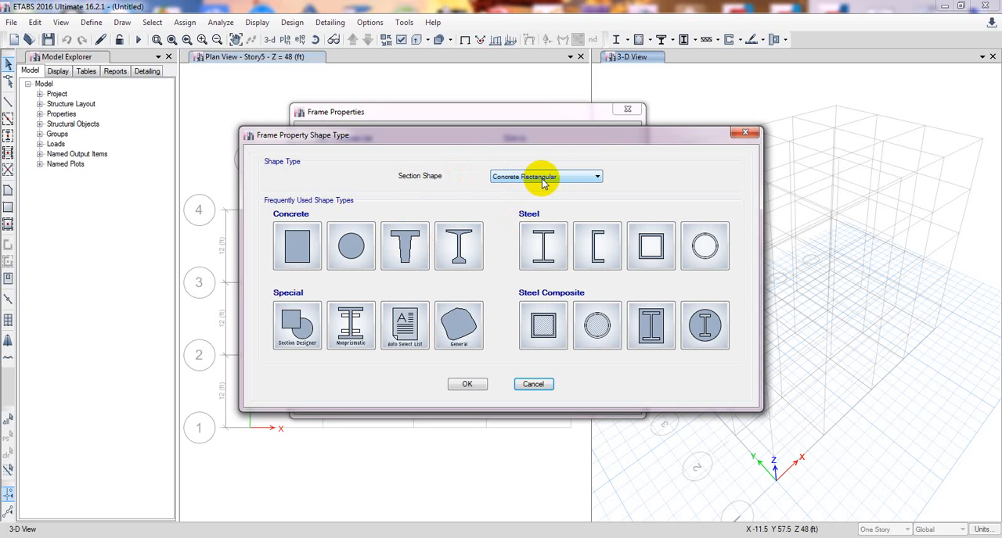
{"action": "left_click", "coordinate": [301, 248]}
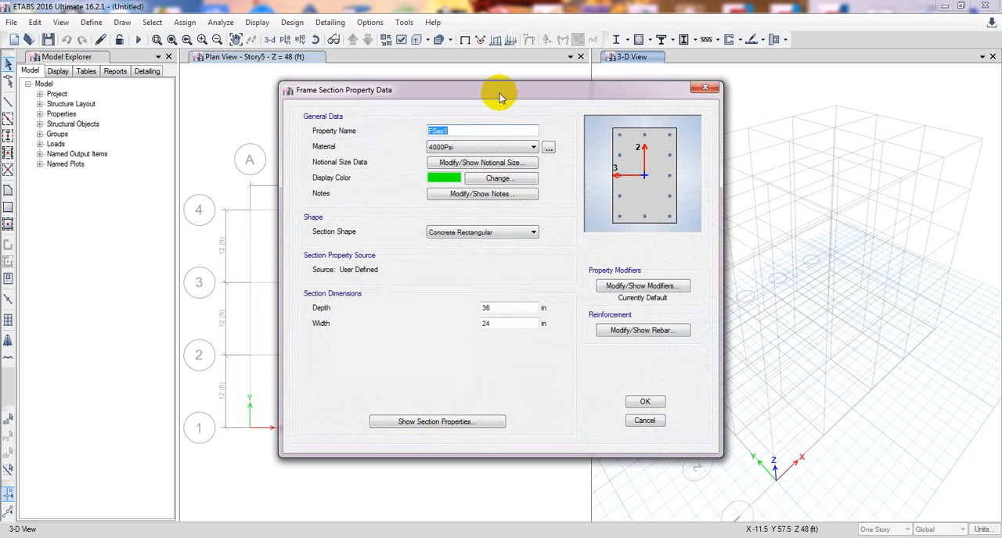
{"action": "left_click_drag", "start_coordinate": [476, 132], "coordinate": [423, 133]}
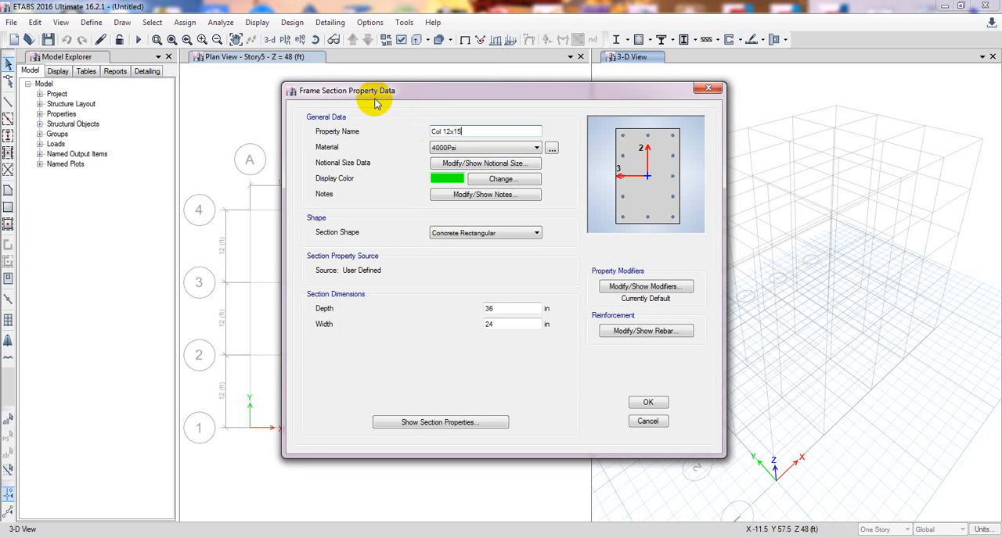
Set the Col 12x15 section's depth to 15 in and width to 12 in, and review its calculated section properties.
{"action": "double_click", "coordinate": [509, 310]}
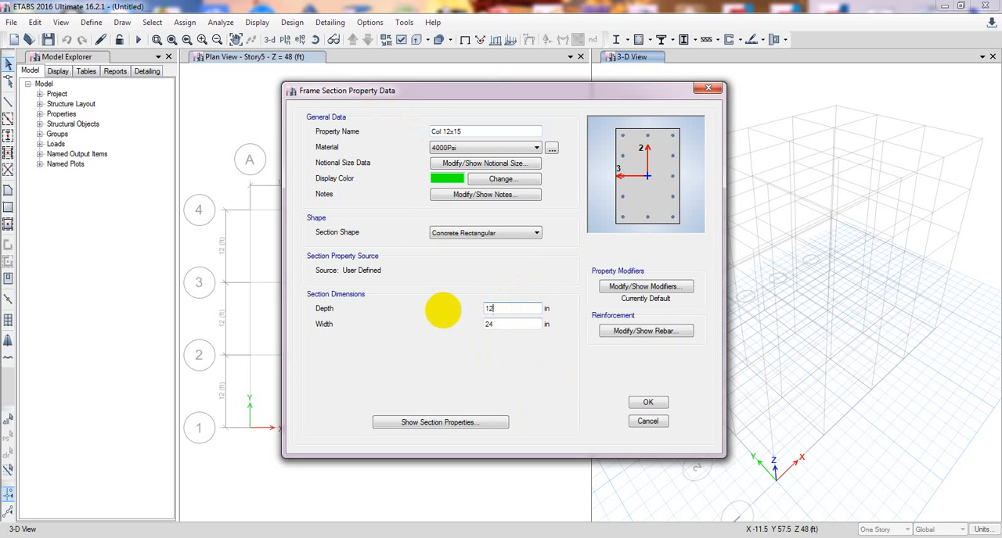
{"action": "left_click_drag", "start_coordinate": [505, 324], "coordinate": [430, 329]}
{"action": "left_click_drag", "start_coordinate": [509, 307], "coordinate": [434, 313]}
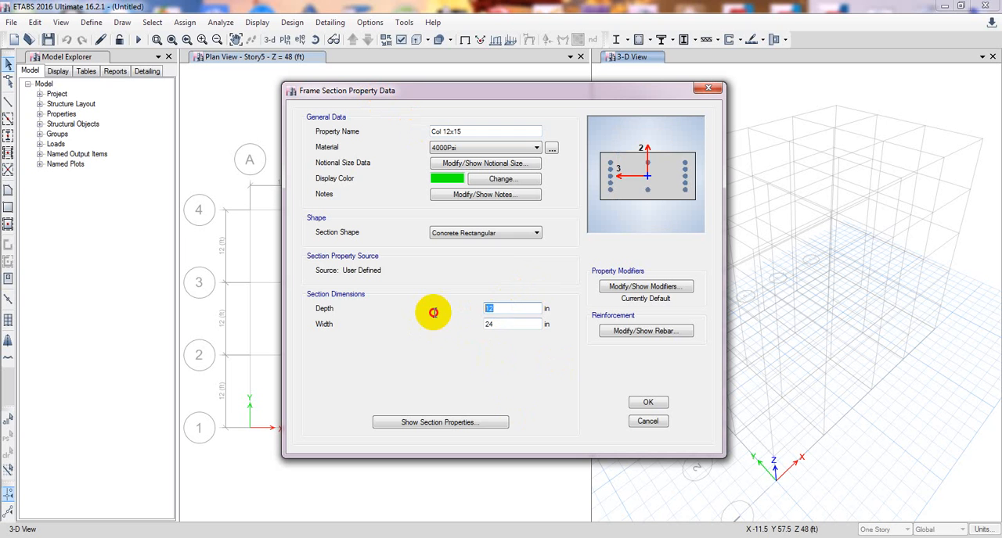
{"action": "type", "text": "15"}
{"action": "left_click_drag", "start_coordinate": [516, 324], "coordinate": [410, 326]}
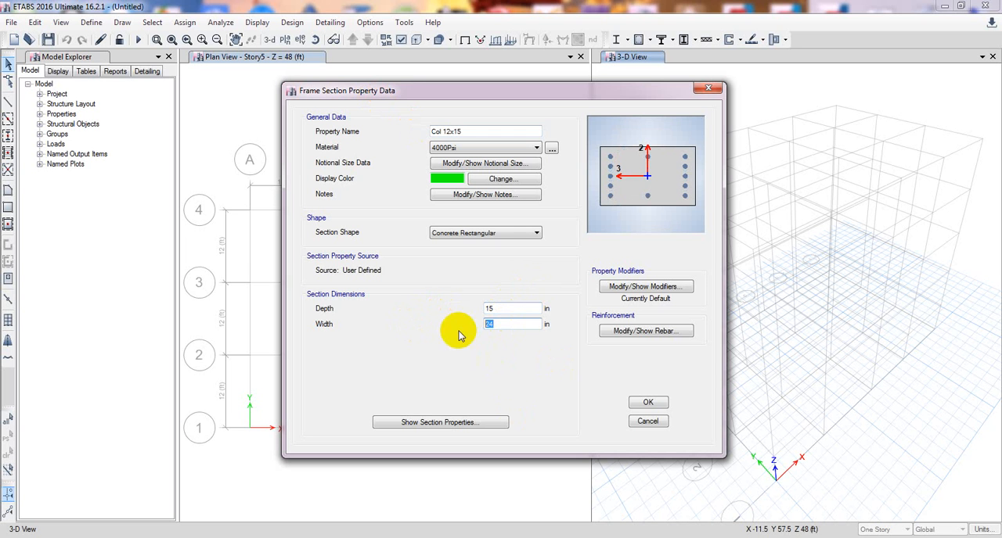
{"action": "type", "text": "15"}
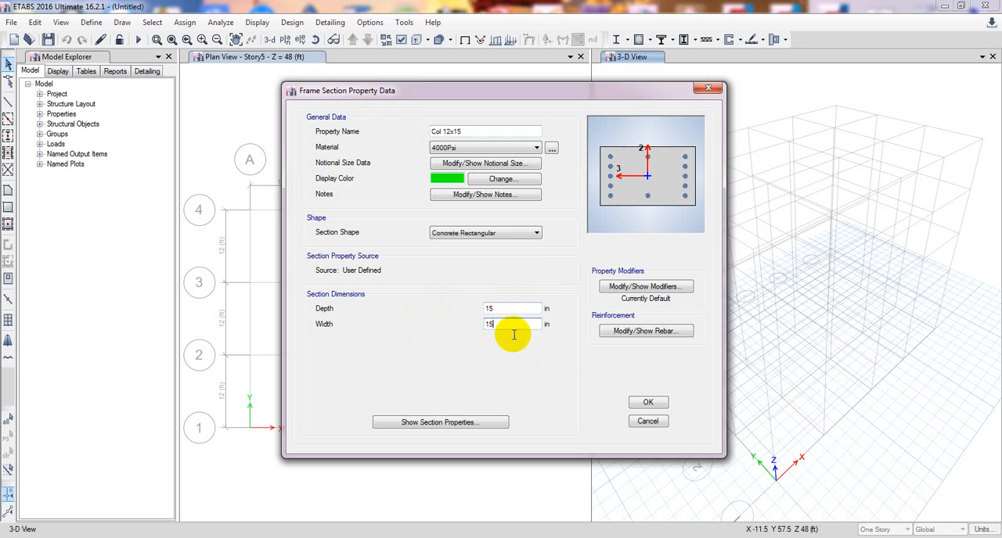
{"action": "left_click_drag", "start_coordinate": [491, 324], "coordinate": [436, 329]}
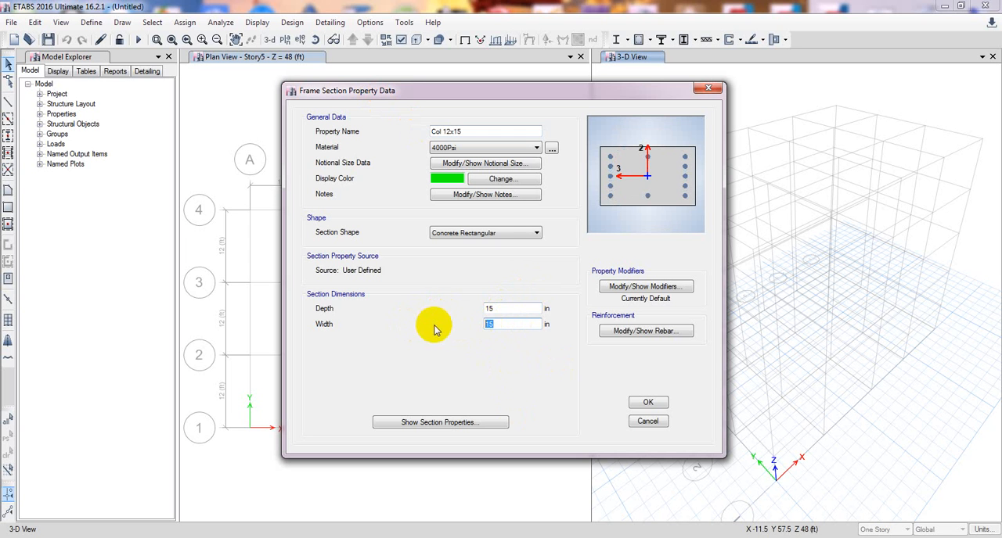
{"action": "type", "text": "12"}
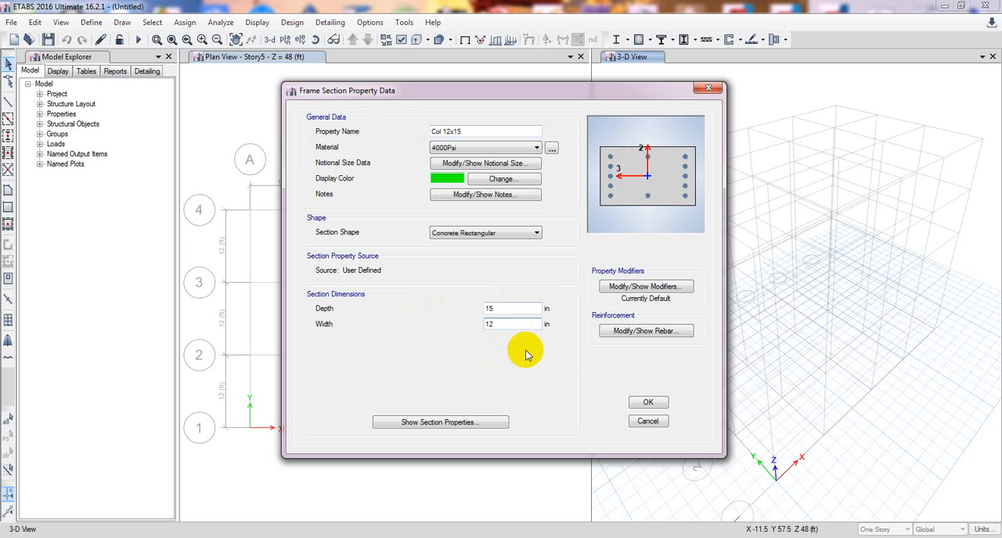
{"action": "left_click", "coordinate": [494, 426]}
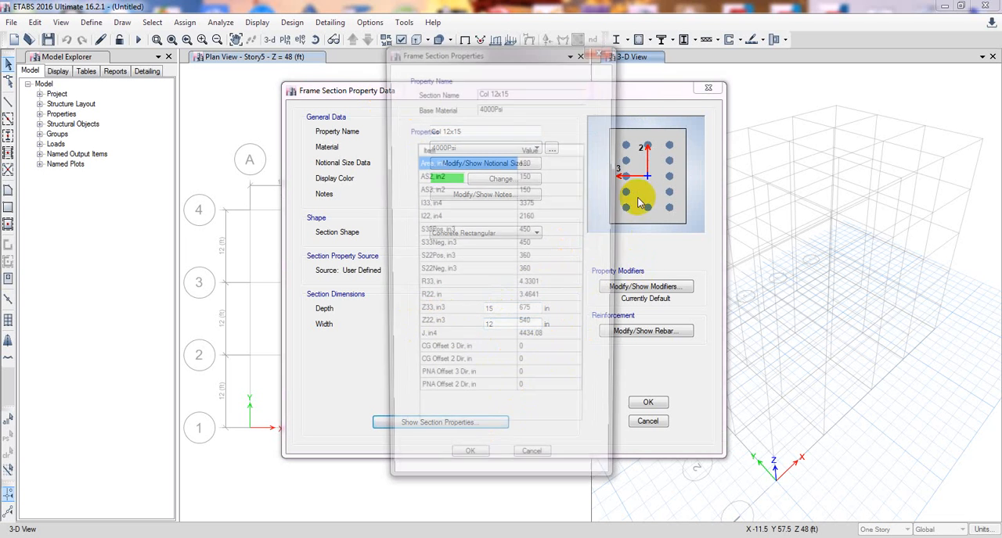
{"action": "left_click", "coordinate": [597, 98]}
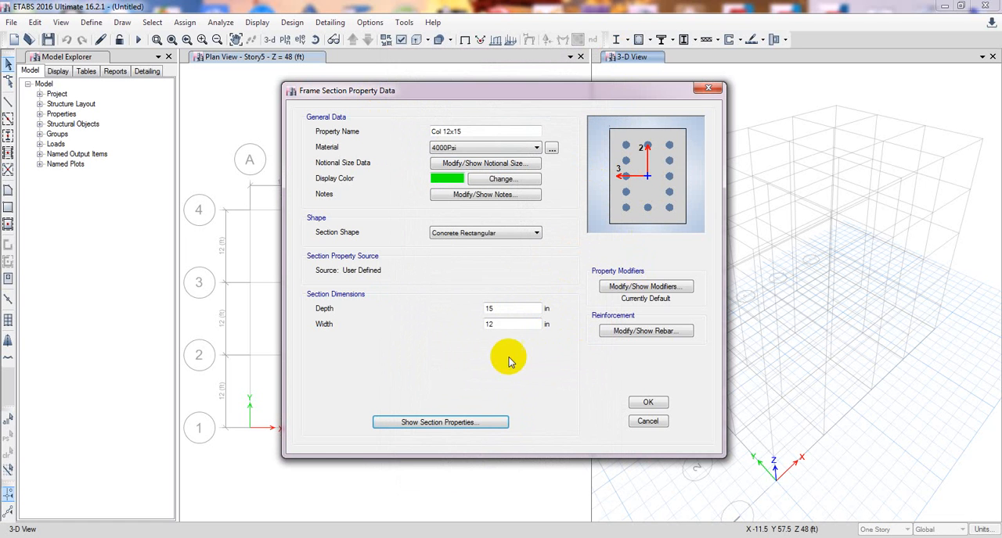
Set the column's property modifier for moment of inertia about the 2 axis to 0.7.
{"action": "left_click", "coordinate": [629, 289]}
{"action": "left_click_drag", "start_coordinate": [551, 152], "coordinate": [383, 152]}
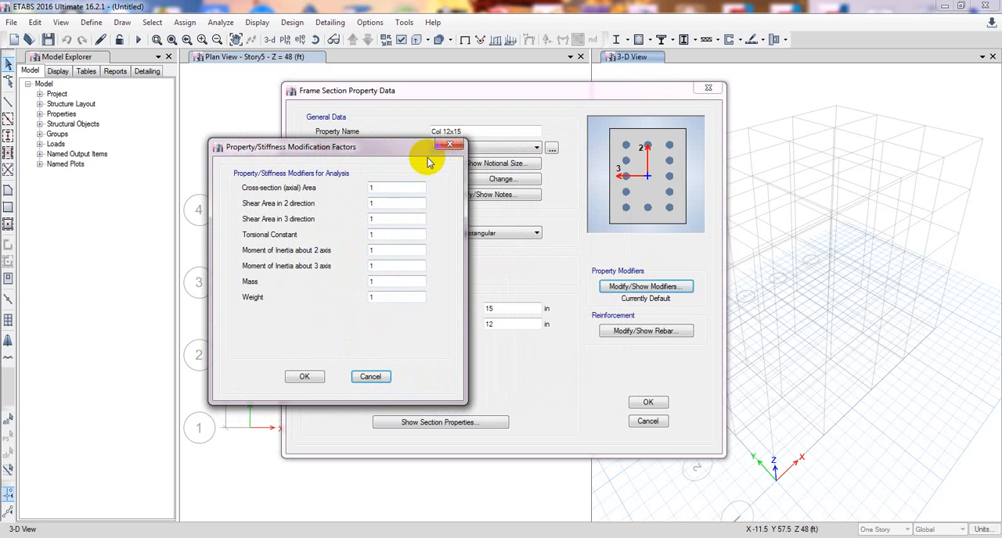
{"action": "left_click_drag", "start_coordinate": [399, 152], "coordinate": [397, 144]}
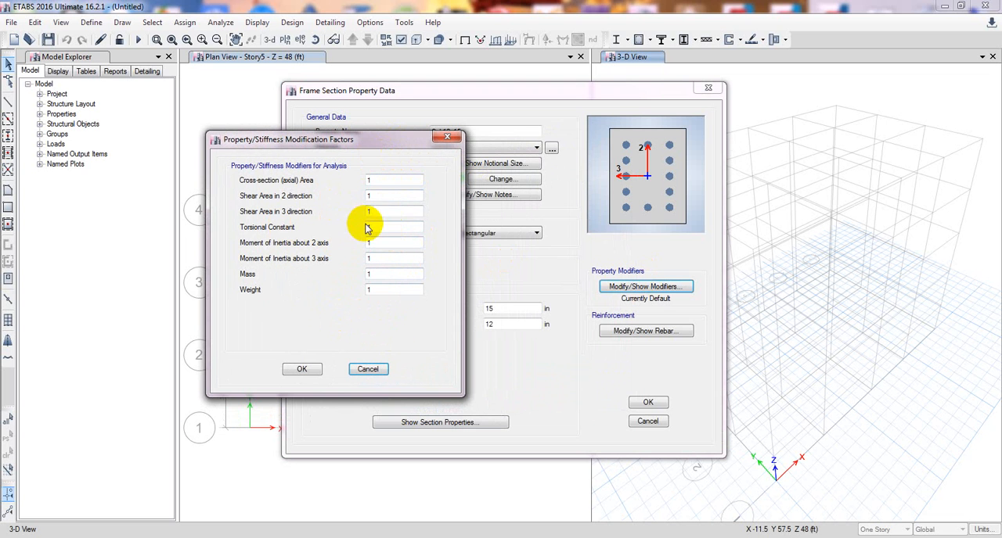
{"action": "left_click_drag", "start_coordinate": [384, 240], "coordinate": [299, 243]}
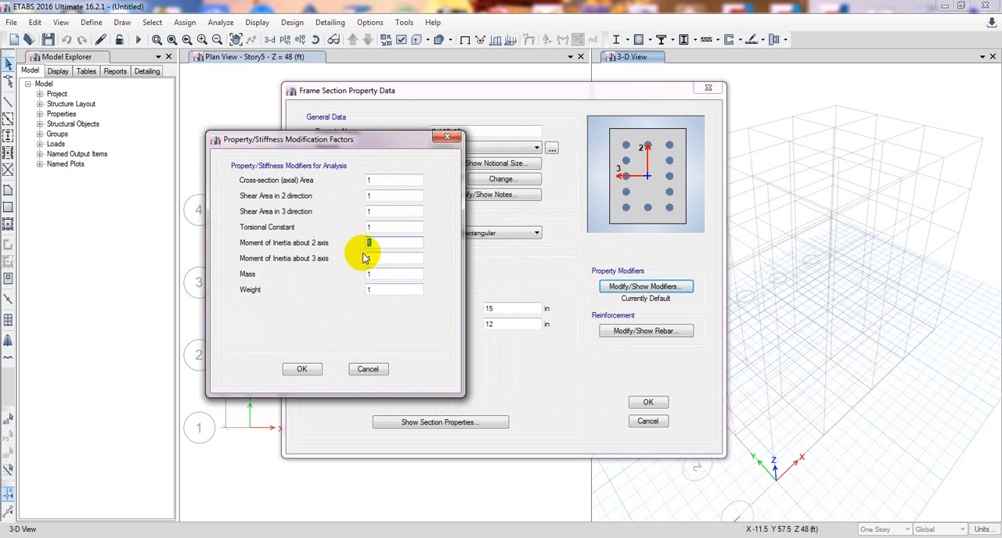
{"action": "left_click_drag", "start_coordinate": [383, 258], "coordinate": [284, 268]}
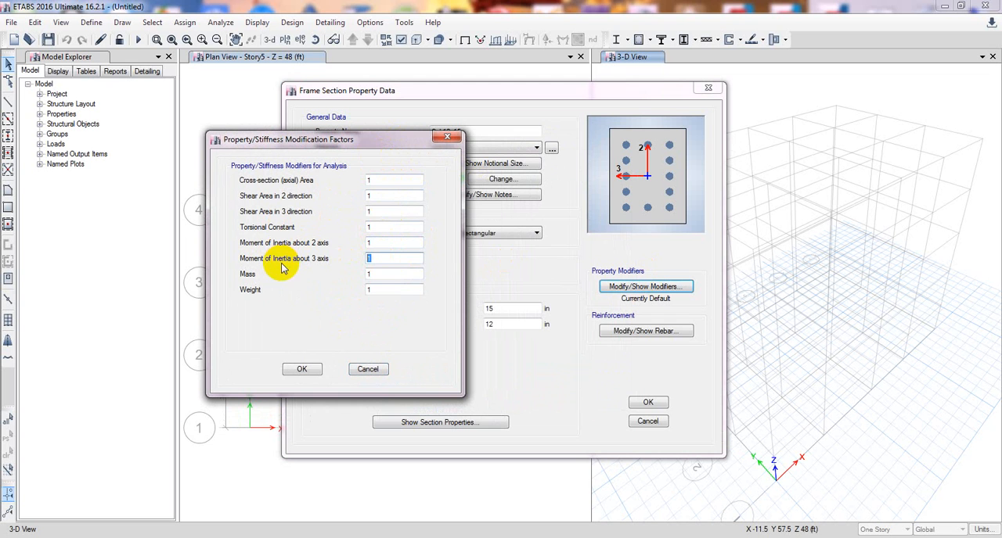
{"action": "left_click_drag", "start_coordinate": [376, 241], "coordinate": [346, 260]}
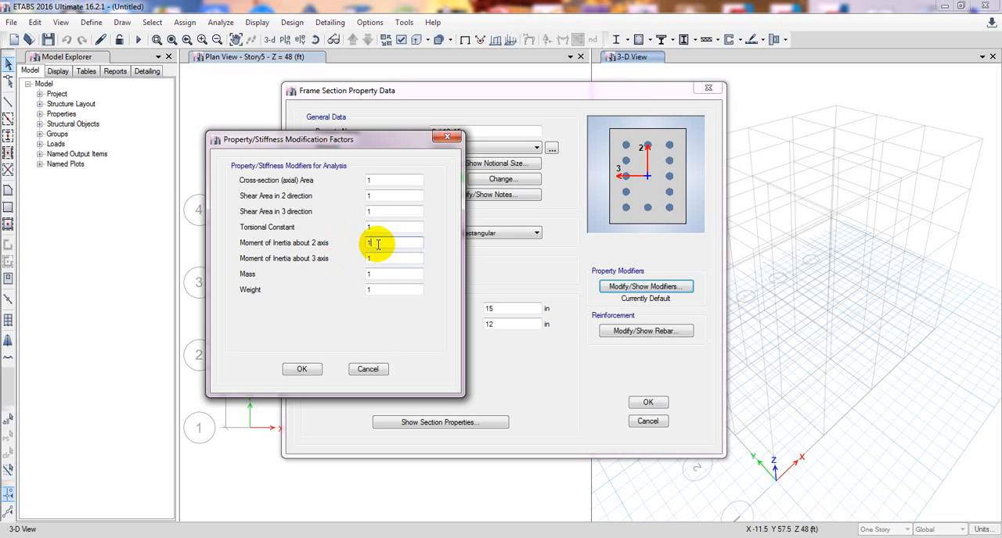
{"action": "left_click_drag", "start_coordinate": [385, 245], "coordinate": [338, 256]}
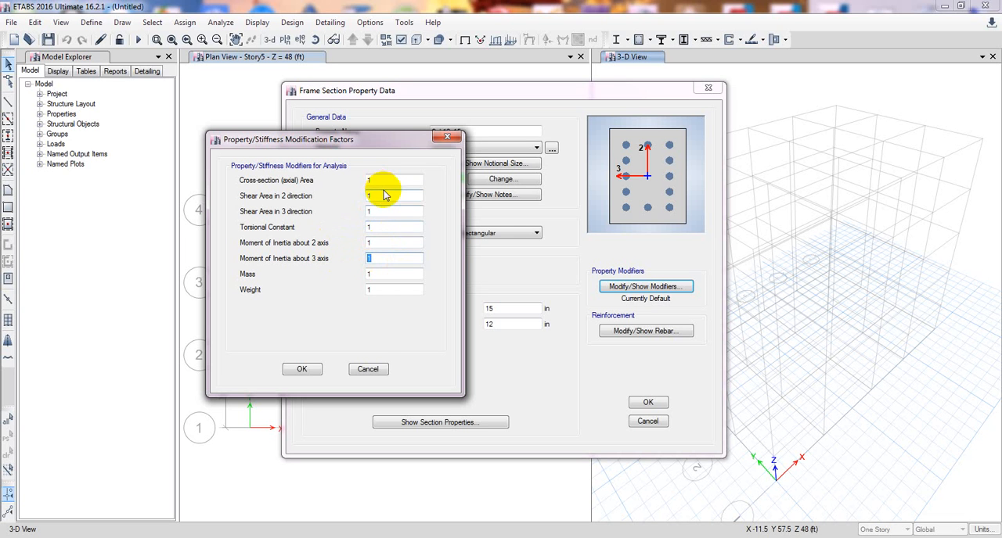
{"action": "left_click_drag", "start_coordinate": [364, 139], "coordinate": [368, 137]}
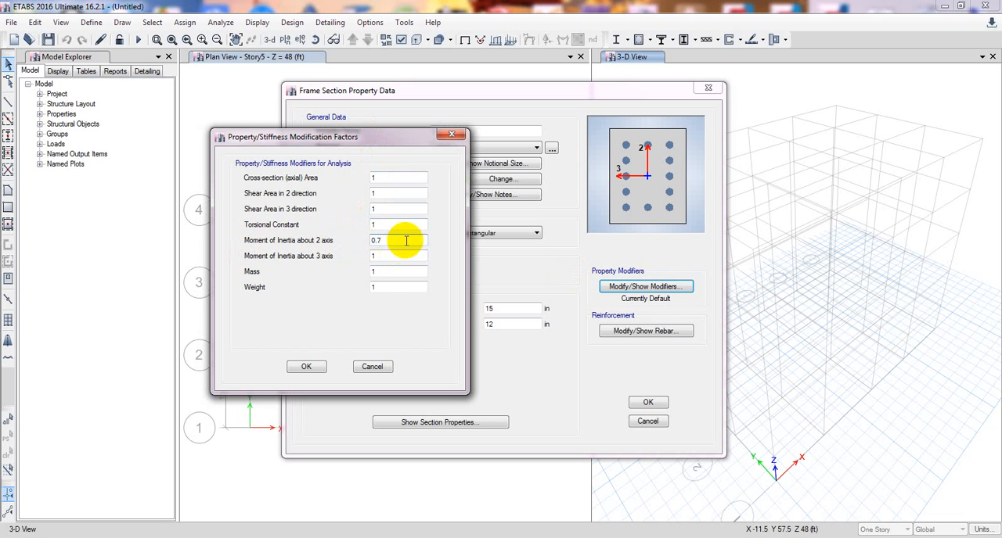
Set the modifier for moment of inertia about the 3 axis to 0.7, keep the torsional constant at 1, and accept the factors.
{"action": "left_click_drag", "start_coordinate": [385, 256], "coordinate": [270, 258]}
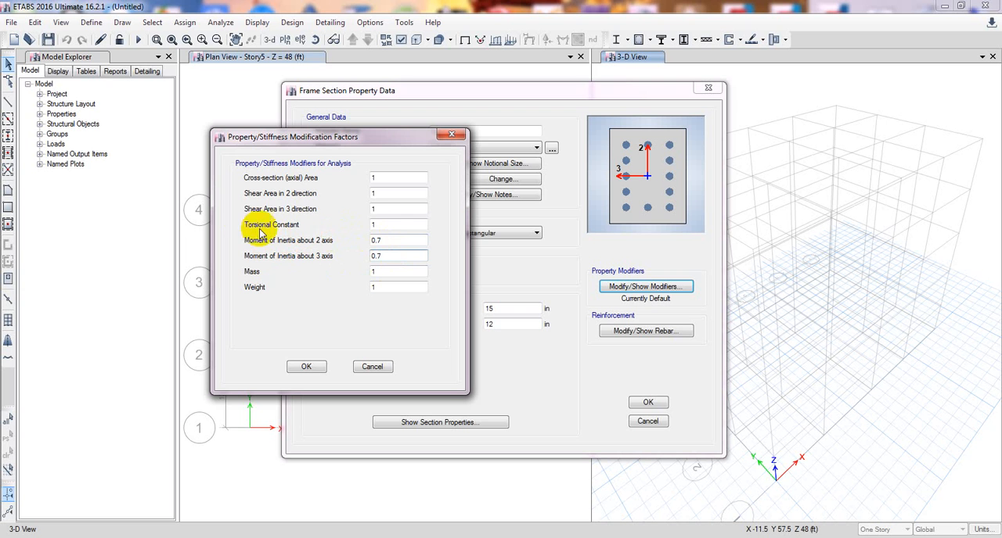
{"action": "left_click", "coordinate": [381, 224]}
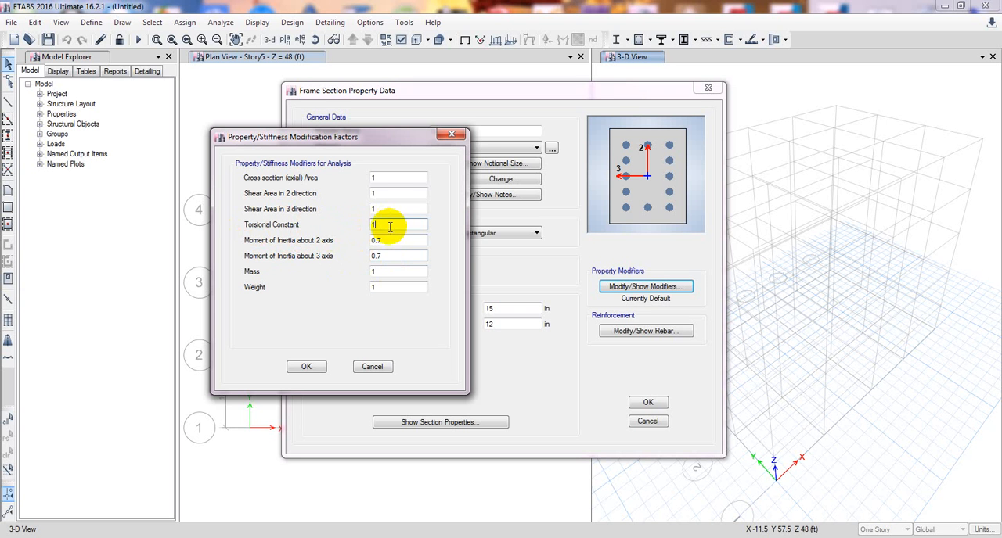
{"action": "double_click", "coordinate": [386, 226]}
{"action": "double_click", "coordinate": [382, 229]}
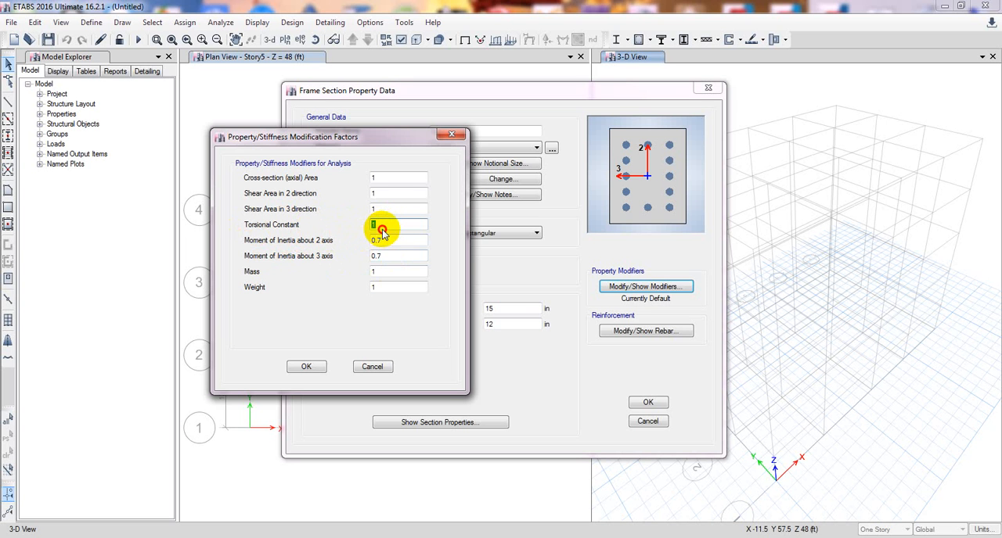
{"action": "left_click", "coordinate": [381, 228]}
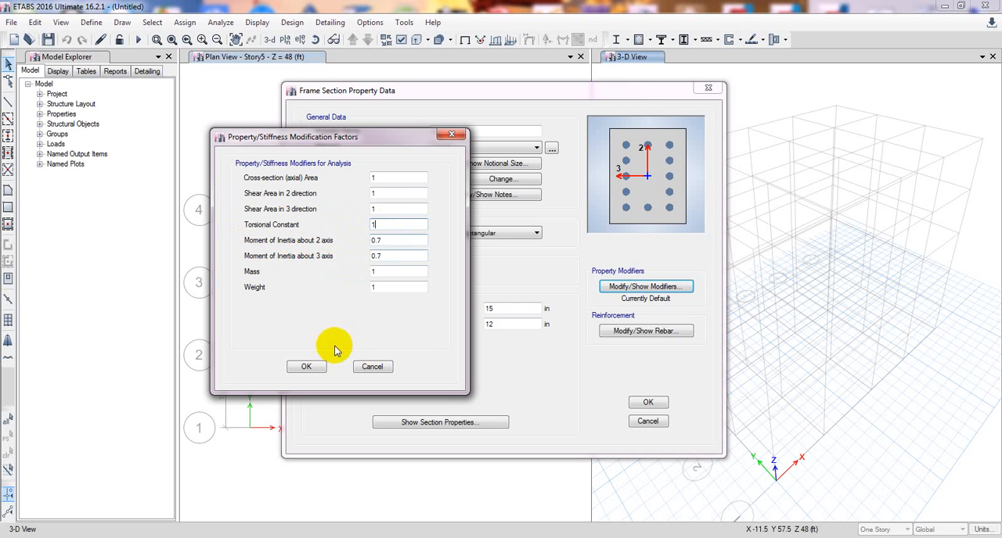
{"action": "left_click", "coordinate": [305, 367]}
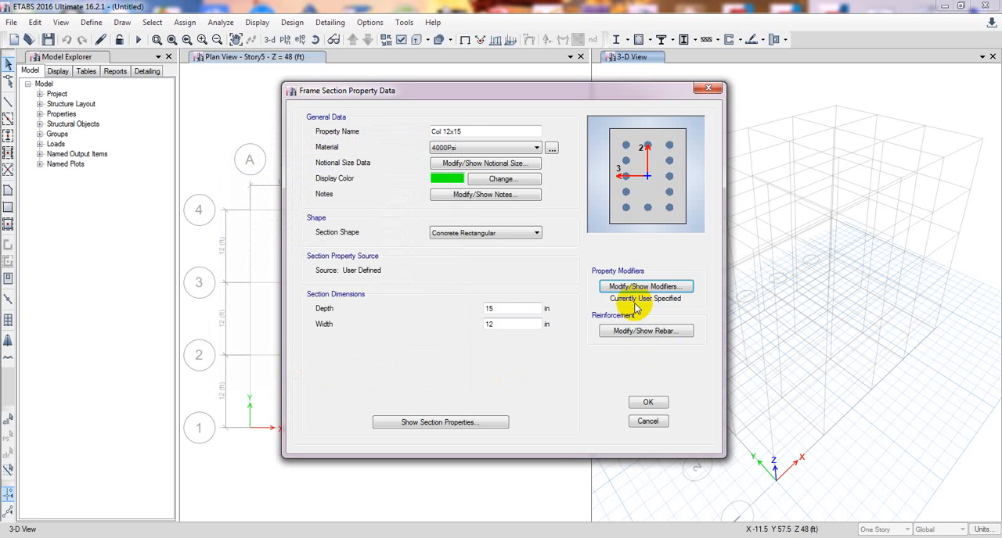
Select A615Gr60 for the column's longitudinal bars in its reinforcement data, and accept both the reinforcement and the section.
{"action": "left_click", "coordinate": [646, 331]}
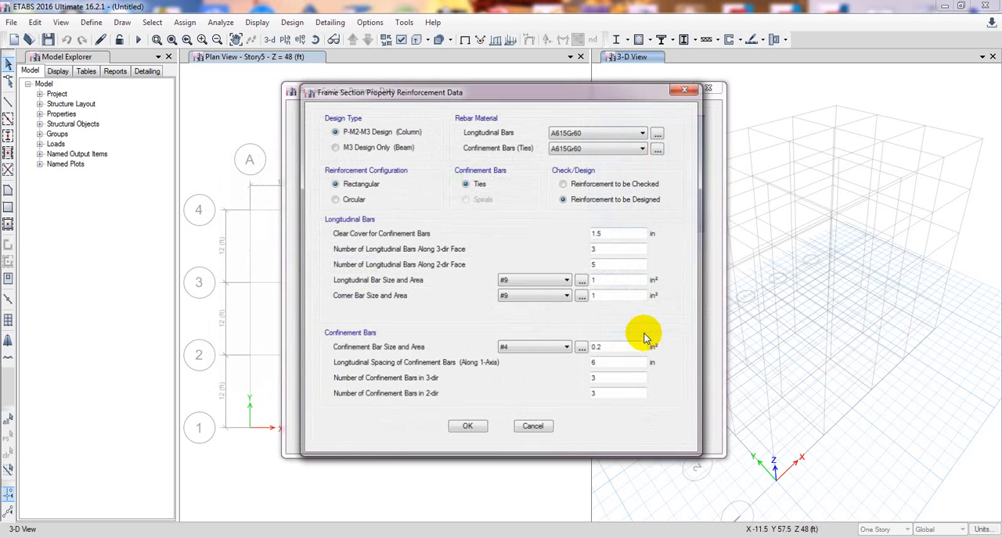
{"action": "left_click_drag", "start_coordinate": [535, 90], "coordinate": [485, 91]}
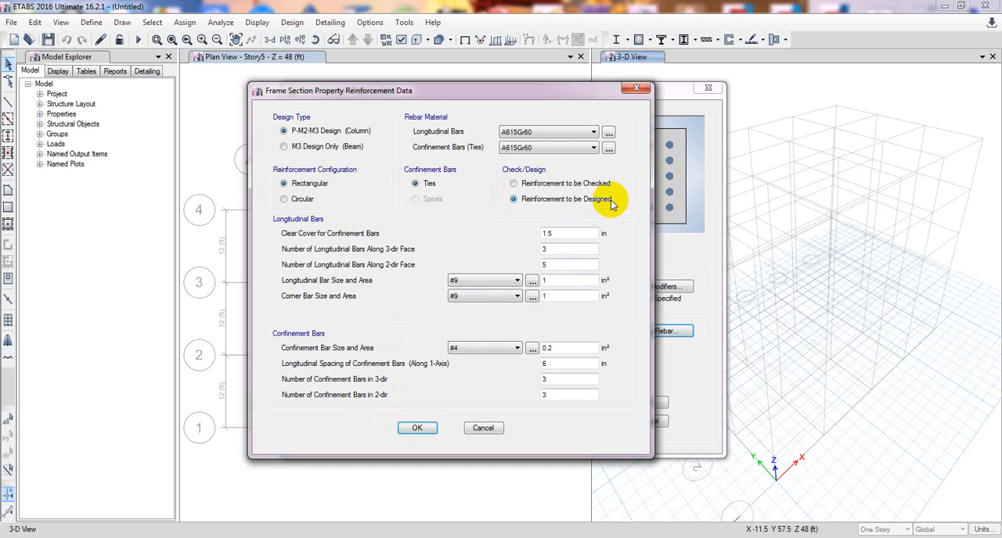
{"action": "left_click", "coordinate": [587, 133]}
{"action": "left_click", "coordinate": [567, 145]}
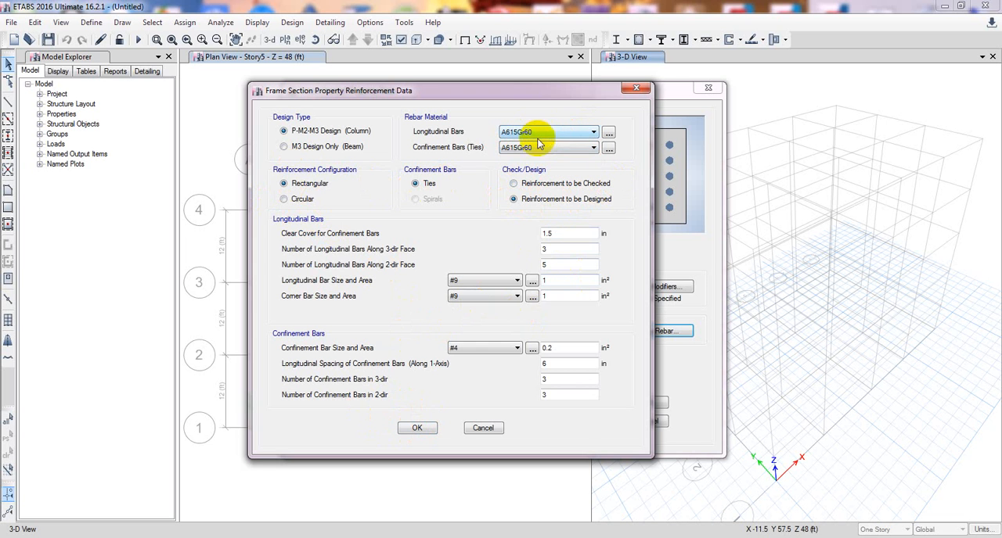
{"action": "left_click", "coordinate": [418, 429]}
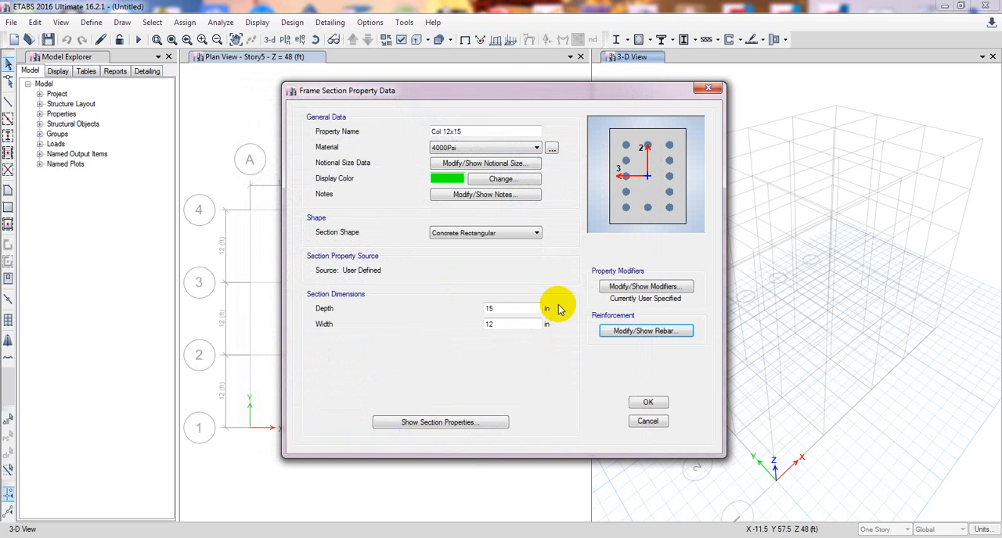
{"action": "left_click", "coordinate": [640, 404]}
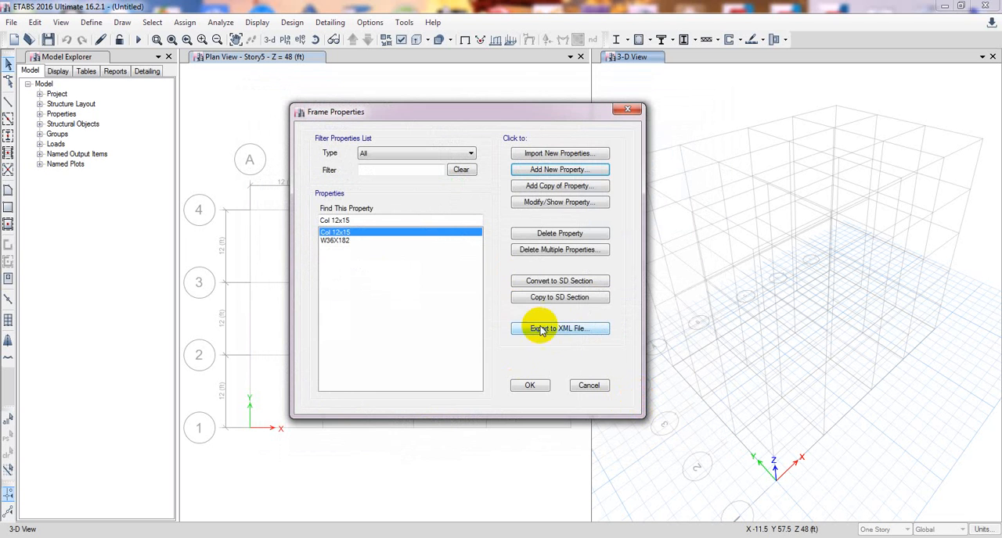
Delete the remaining W36X182 frame section and confirm the deletion.
{"action": "left_click", "coordinate": [344, 240]}
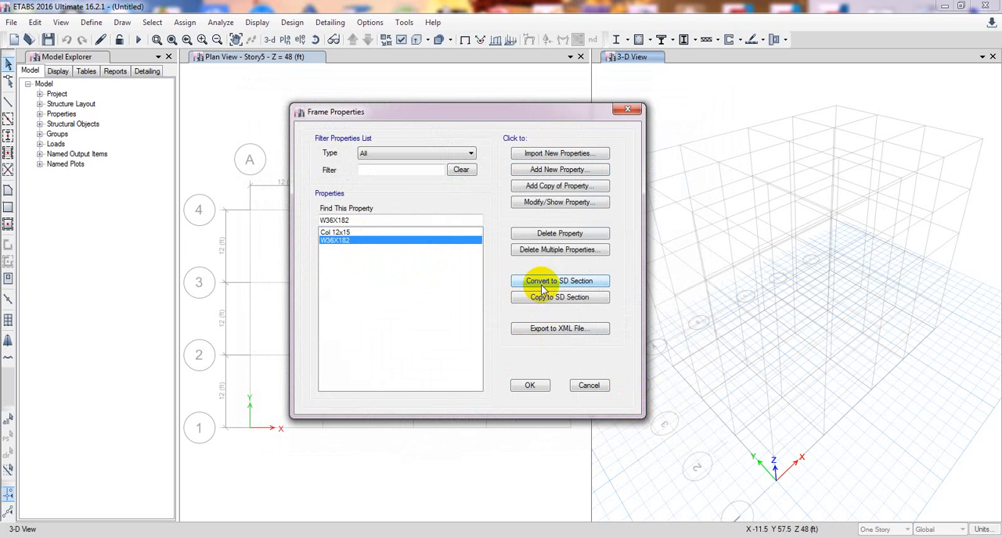
{"action": "left_click", "coordinate": [548, 233]}
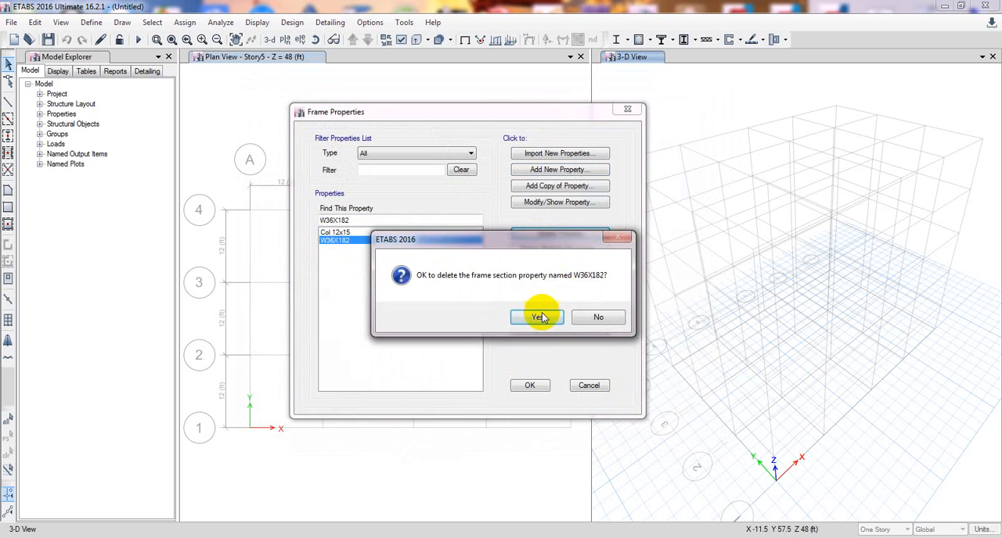
{"action": "left_click", "coordinate": [543, 317]}
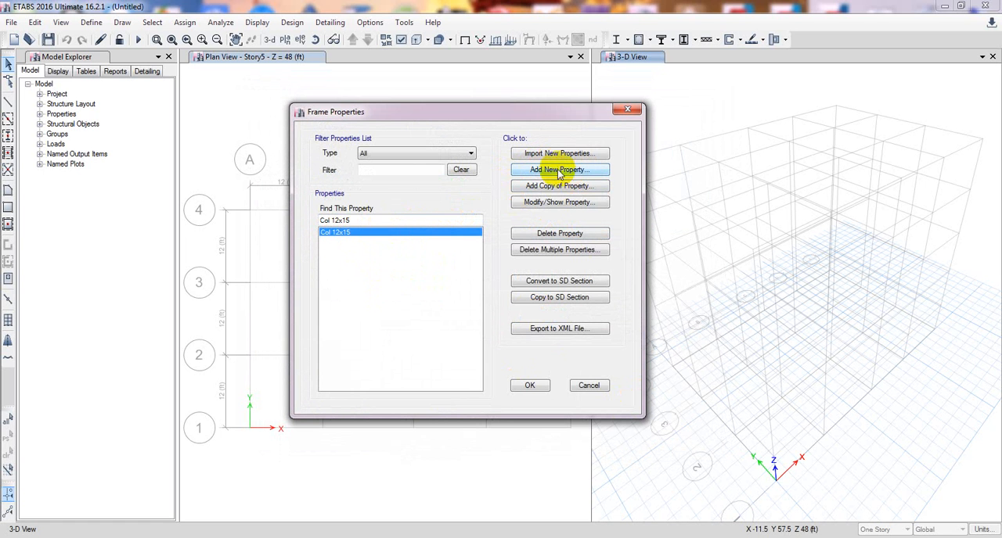
Add a copy of the Col 12x15 section named Col 12x12 with a depth of 12 in.
{"action": "left_click", "coordinate": [546, 190]}
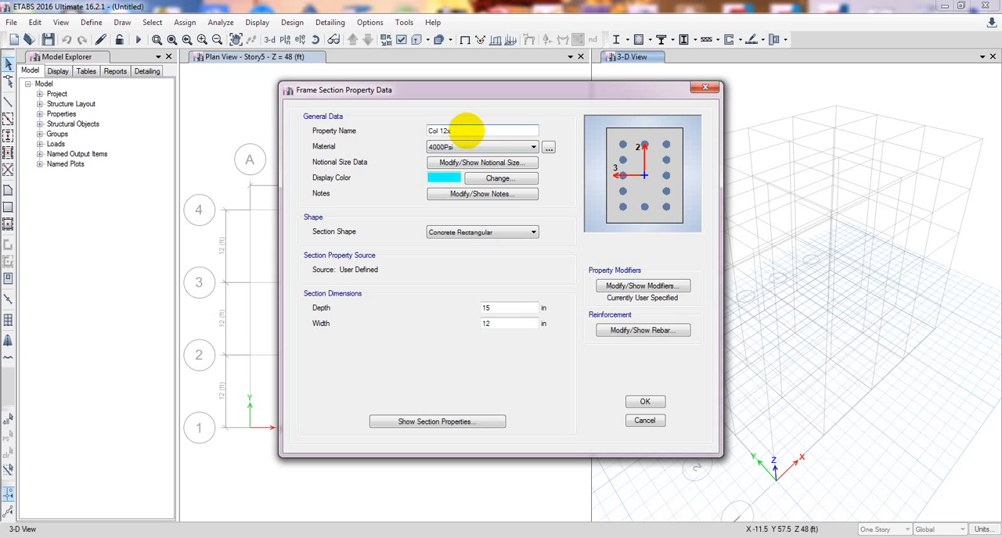
{"action": "double_click", "coordinate": [496, 308]}
{"action": "type", "text": "12"}
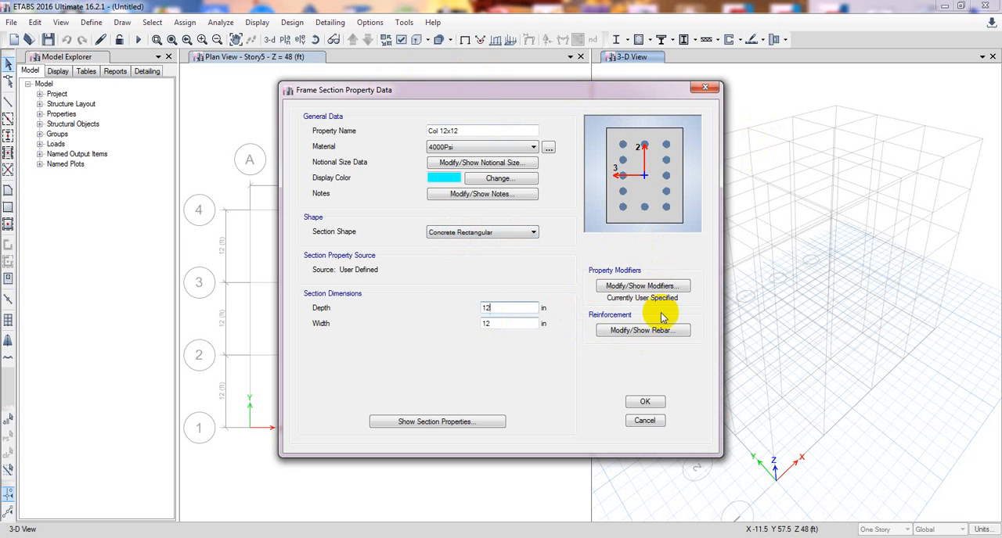
{"action": "left_click", "coordinate": [644, 403]}
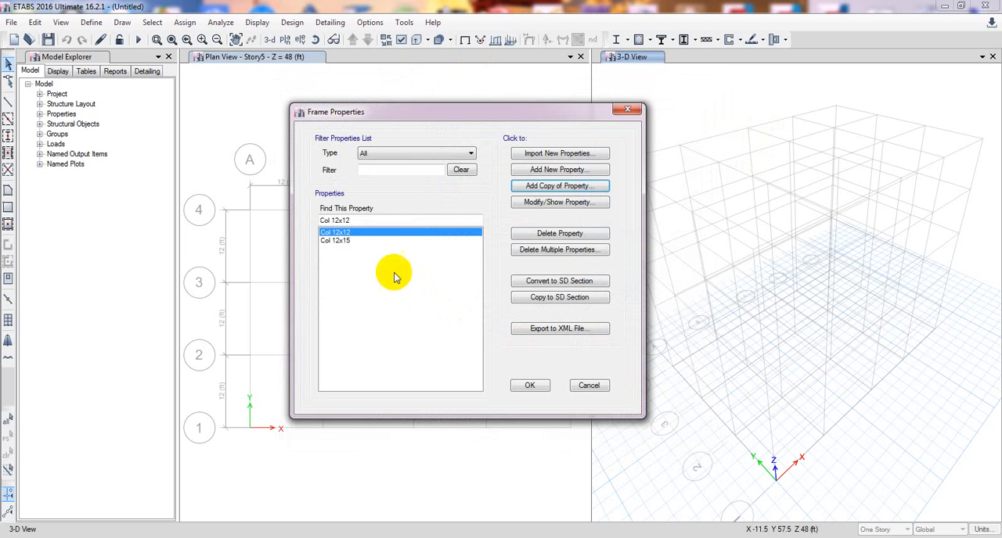
Add a rectangular concrete frame section named B10x15, 15 in deep and 10 in wide, and accept the frame properties.
{"action": "left_click", "coordinate": [554, 169]}
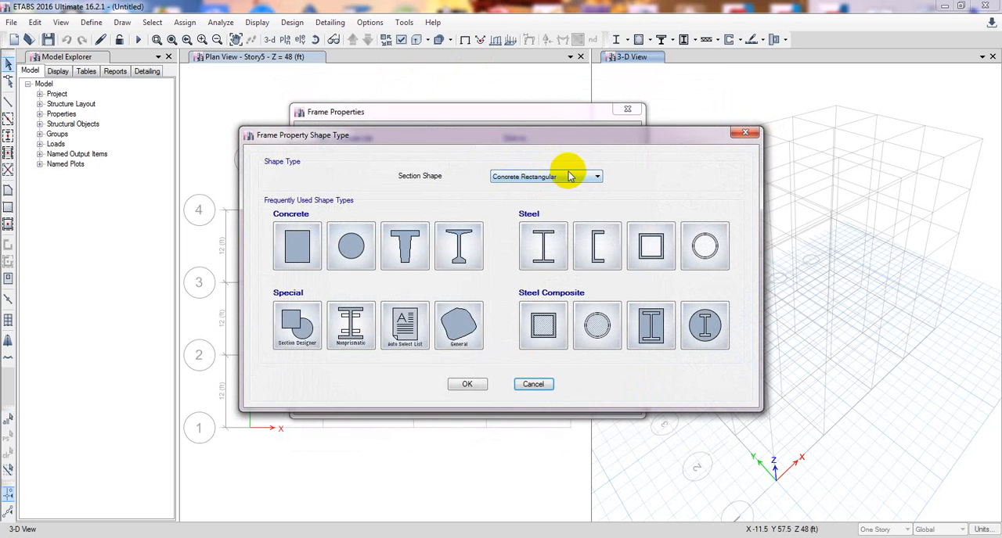
{"action": "left_click", "coordinate": [298, 247]}
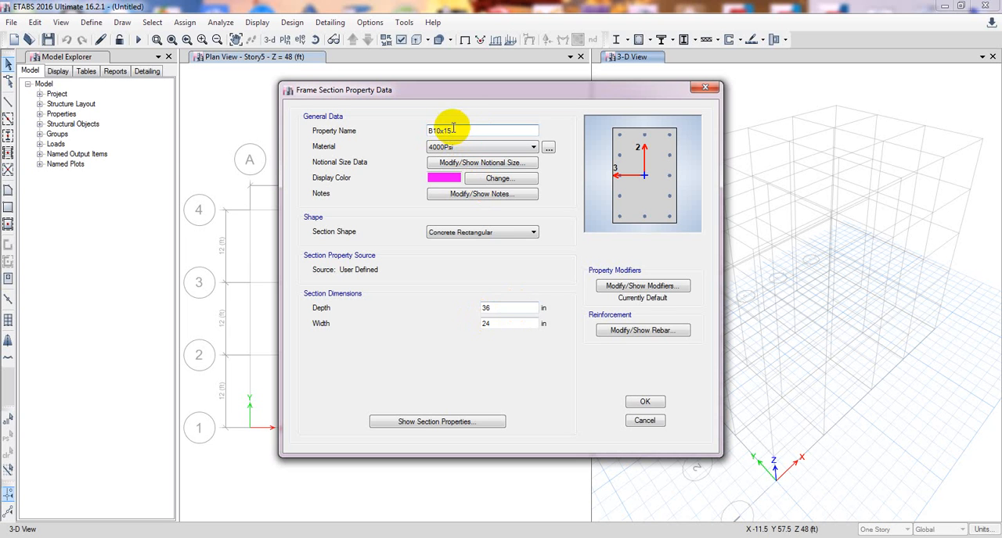
{"action": "left_click", "coordinate": [501, 311]}
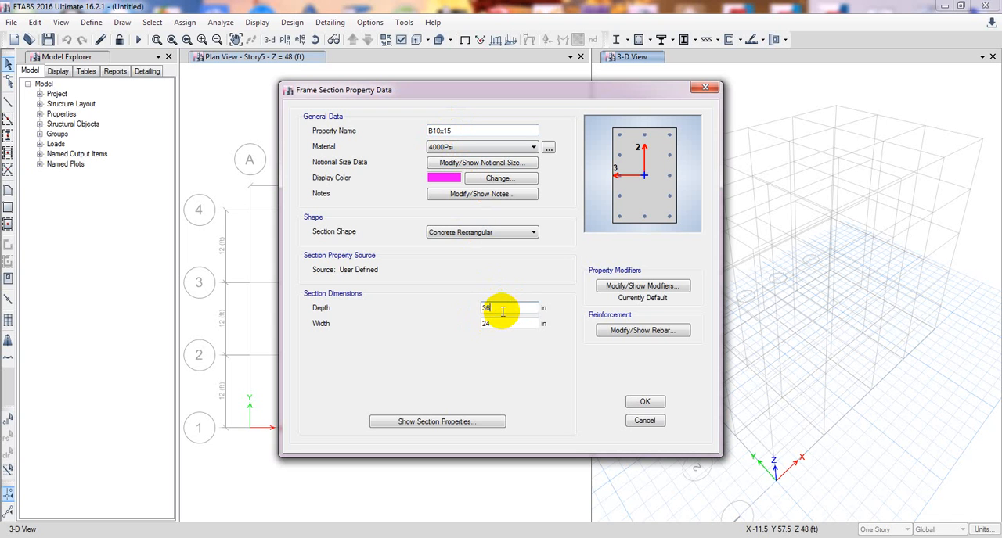
{"action": "left_click_drag", "start_coordinate": [504, 310], "coordinate": [429, 306]}
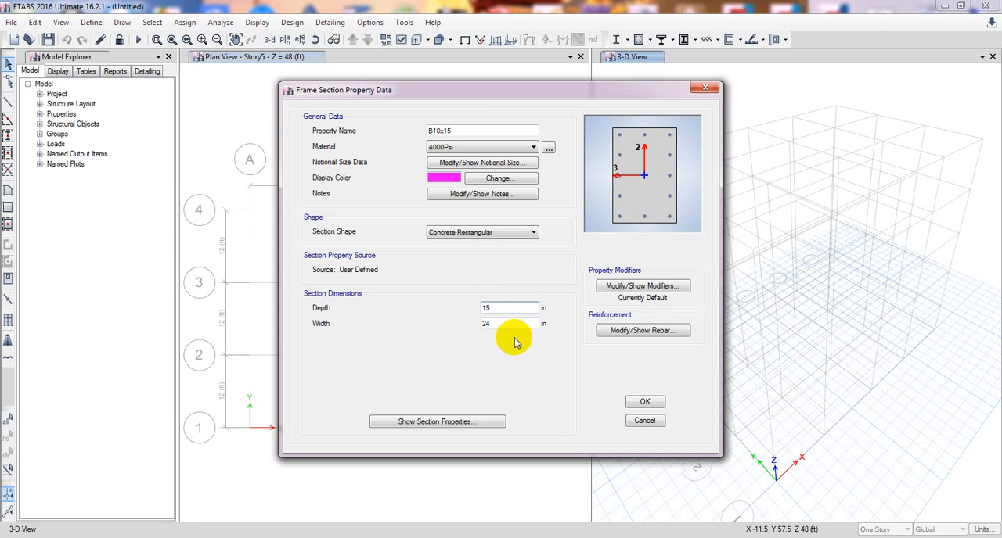
{"action": "key", "text": "Tab"}
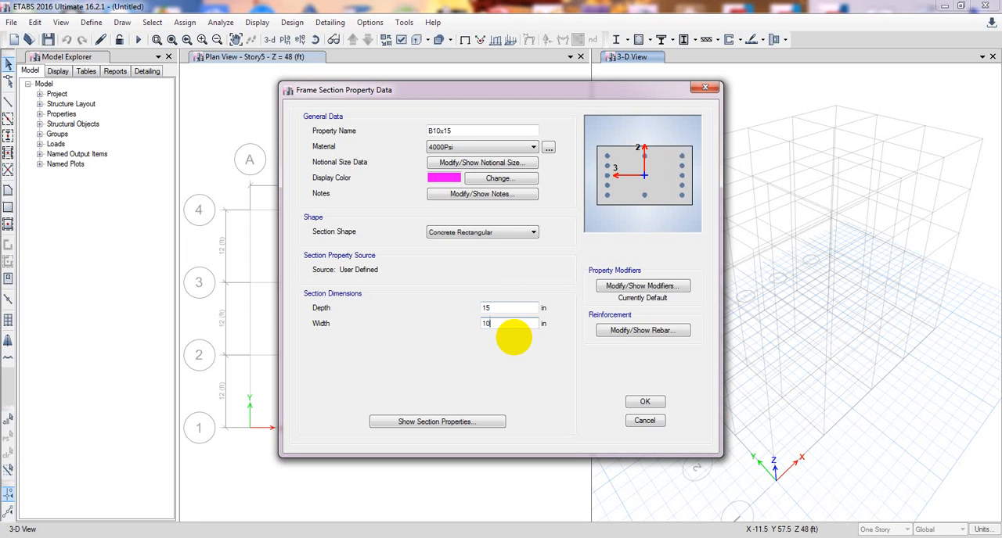
{"action": "left_click", "coordinate": [645, 403]}
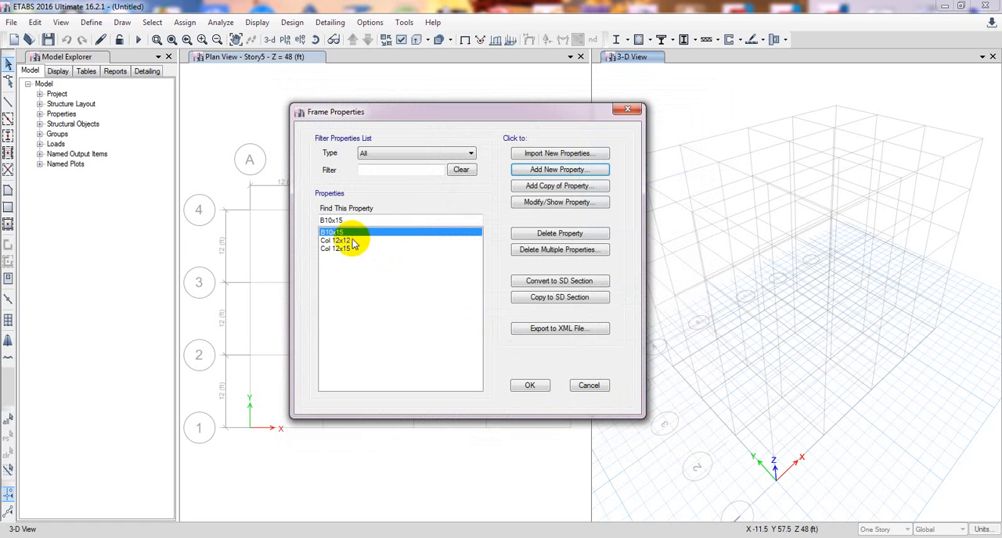
{"action": "left_click", "coordinate": [529, 388]}
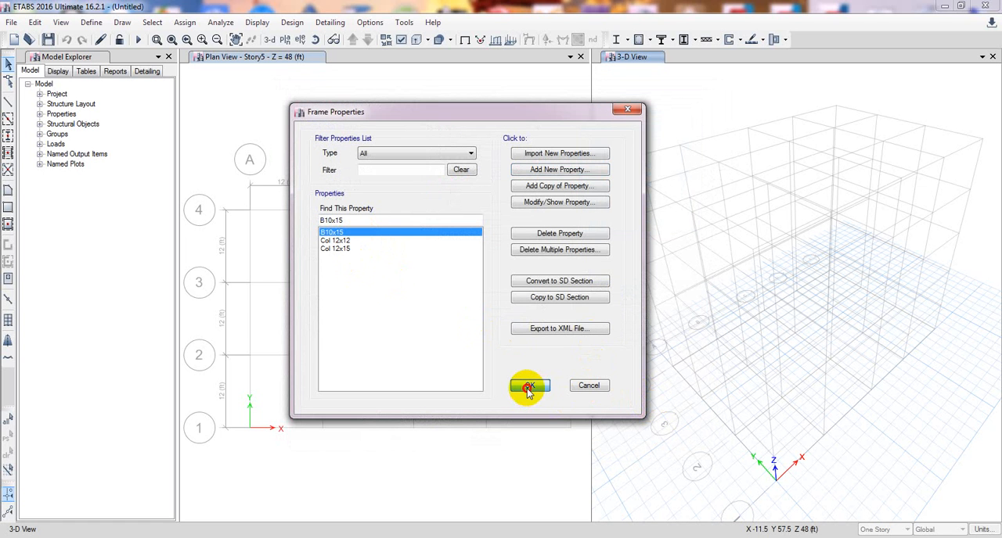
Delete the Plank1 property from the slab section definitions.
{"action": "left_click", "coordinate": [89, 23]}
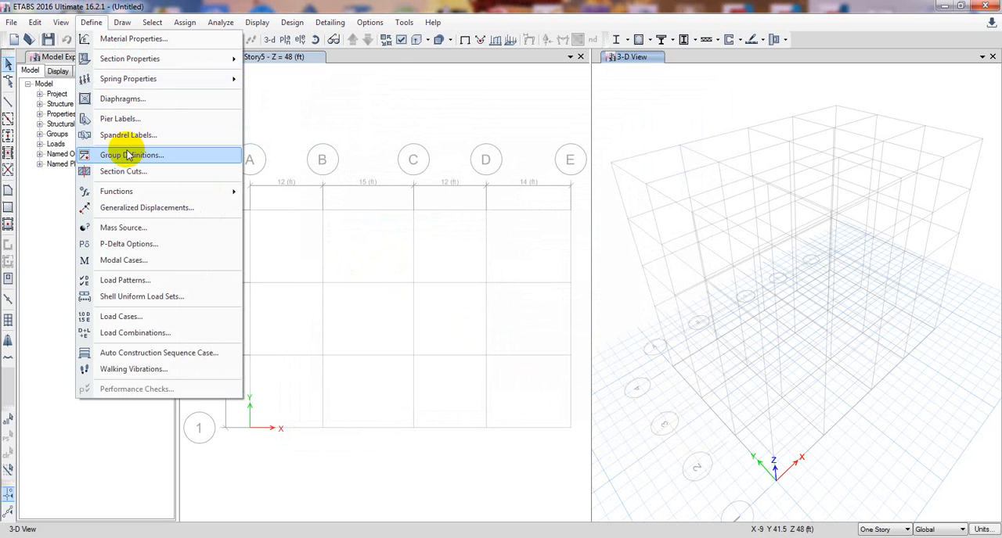
{"action": "mouse_move", "coordinate": [125, 60]}
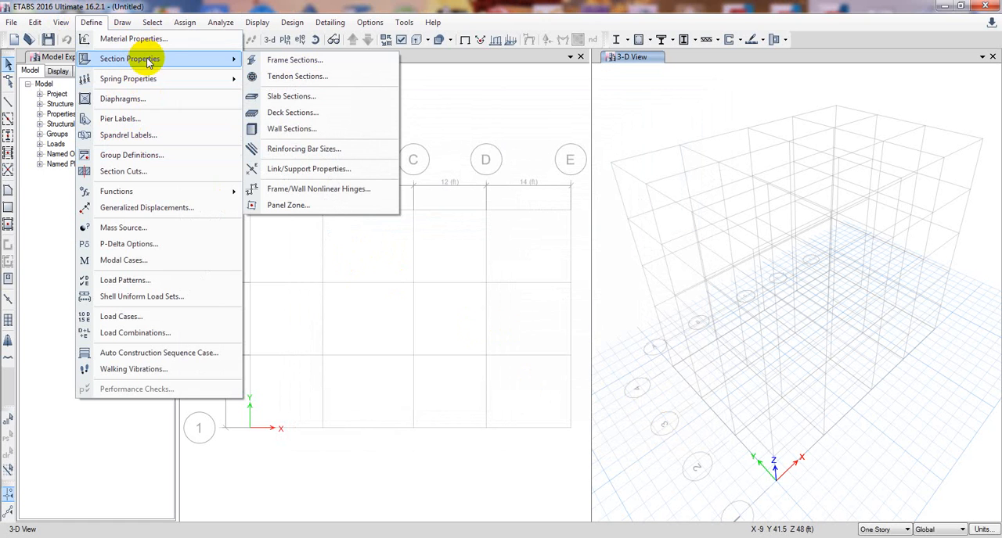
{"action": "left_click", "coordinate": [266, 96]}
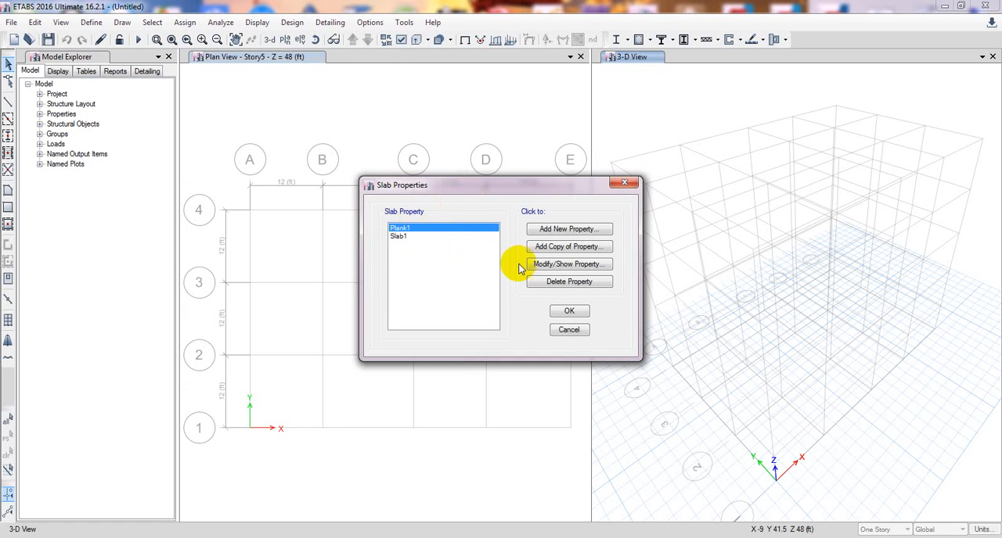
{"action": "left_click", "coordinate": [567, 287]}
{"action": "left_click", "coordinate": [462, 318]}
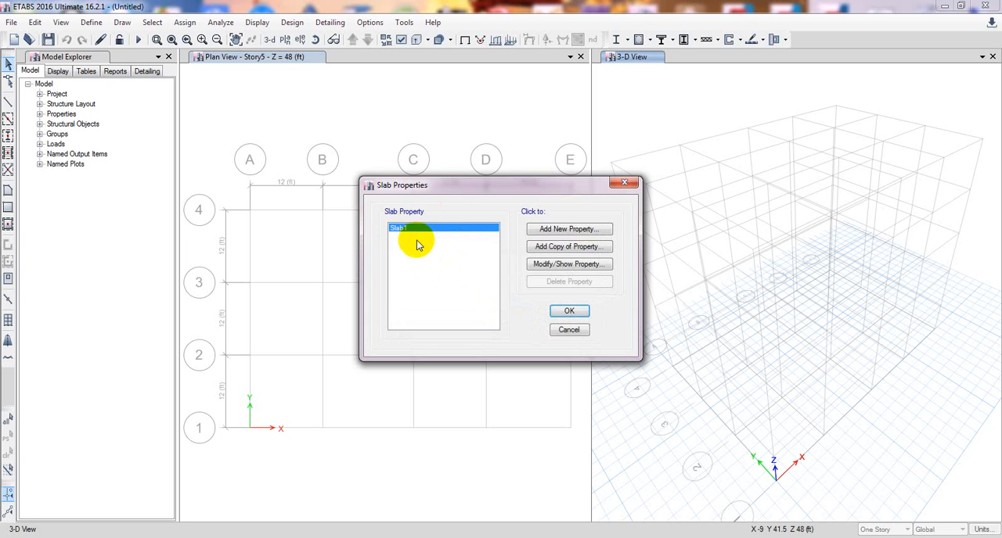
Rename Slab1 as Slab5in, set its thickness to 5 in and keep the Shell-Thin modeling type.
{"action": "left_click", "coordinate": [558, 266]}
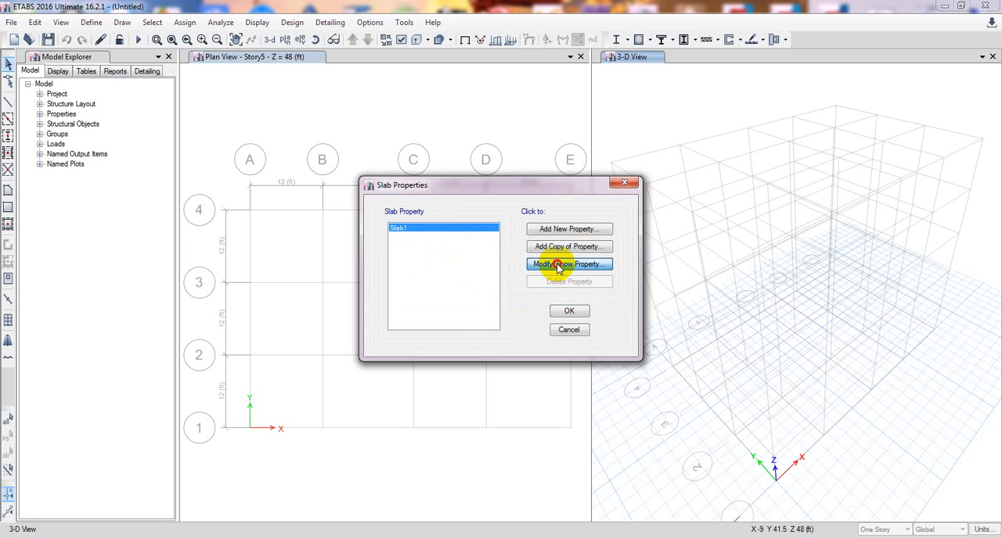
{"action": "left_click", "coordinate": [529, 141]}
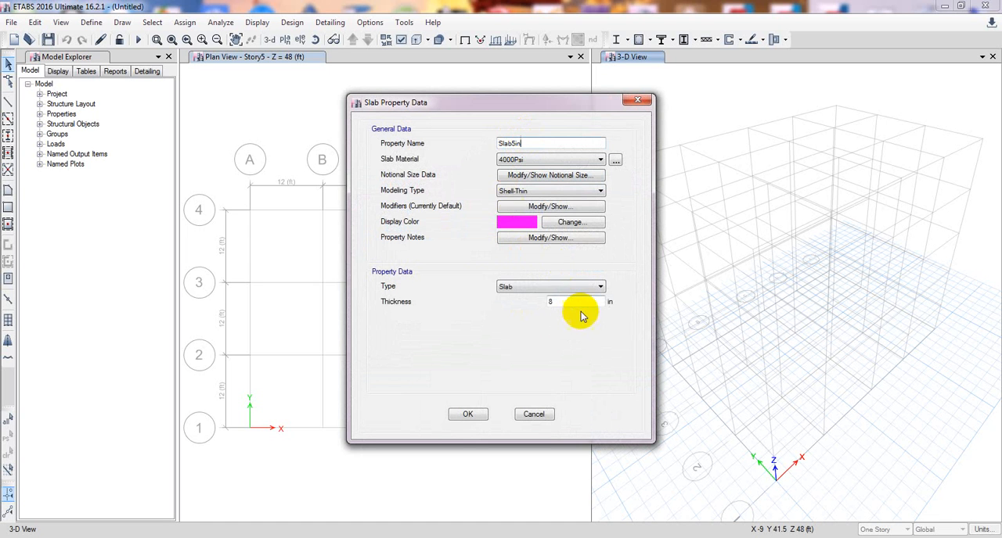
{"action": "double_click", "coordinate": [552, 302]}
{"action": "type", "text": "5"}
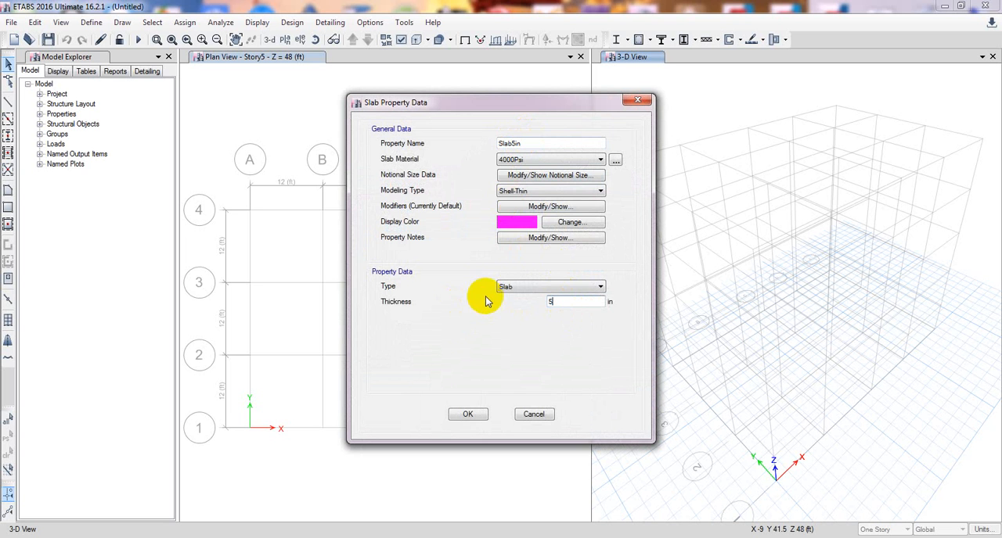
{"action": "left_click", "coordinate": [510, 191]}
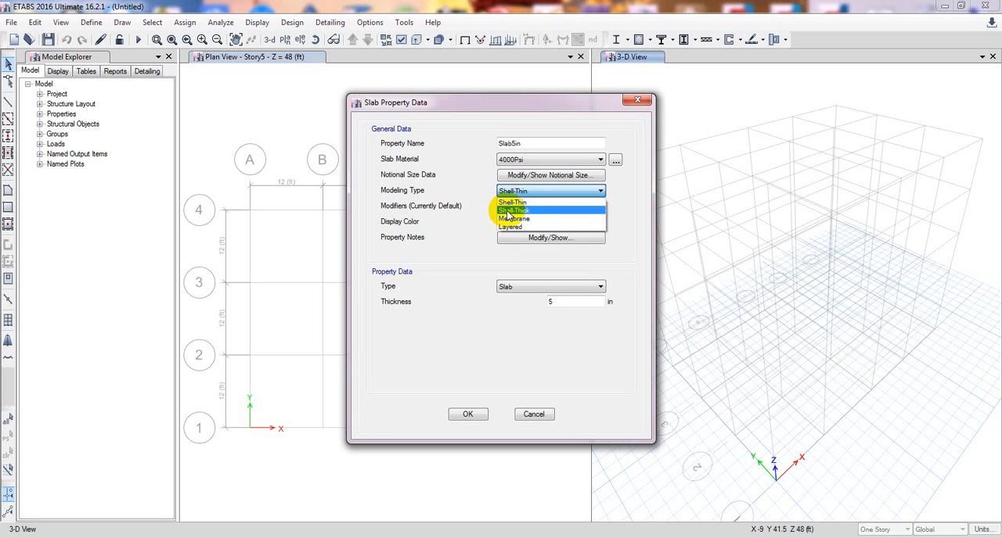
{"action": "left_click", "coordinate": [521, 203]}
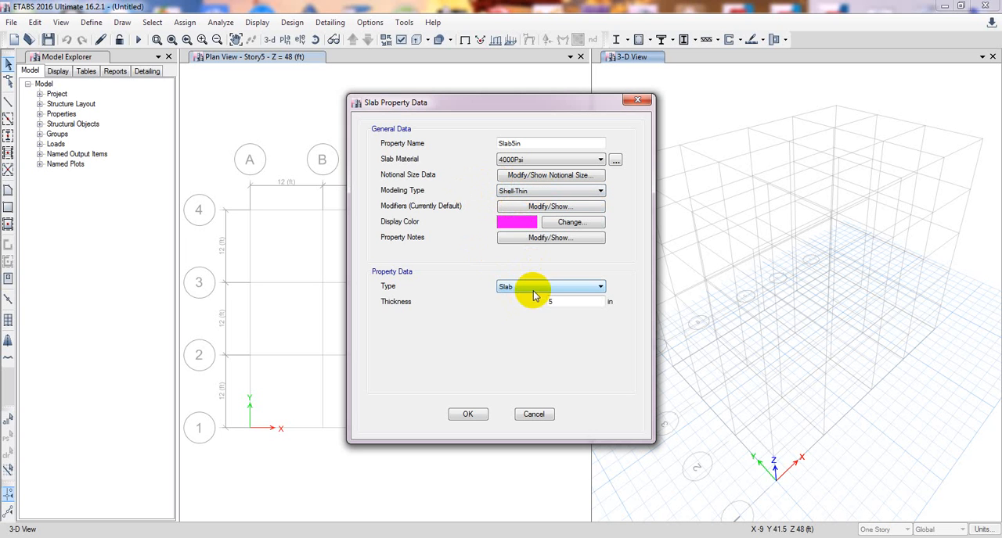
Look at the slab's property notes and notional size settings, and close both without changes.
{"action": "left_click", "coordinate": [517, 238]}
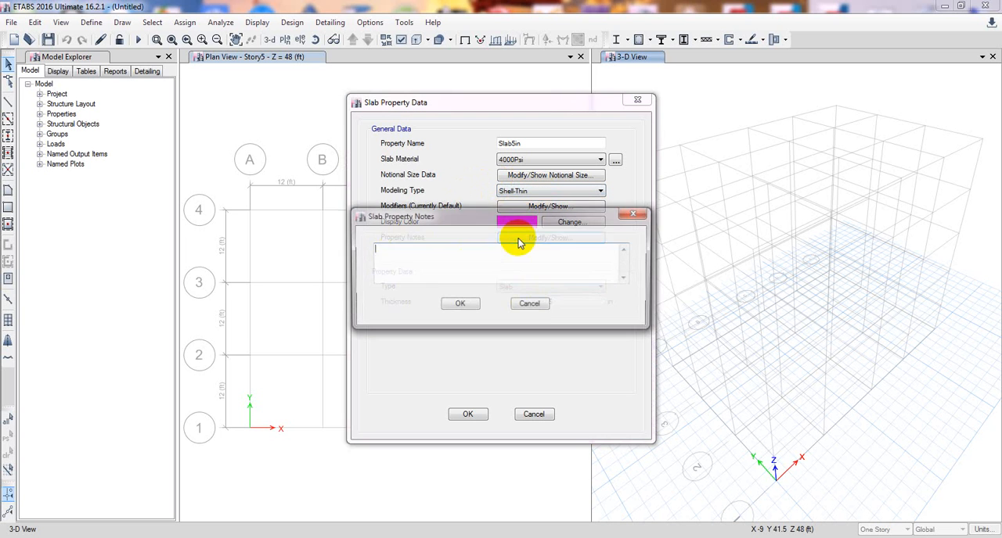
{"action": "left_click", "coordinate": [535, 307]}
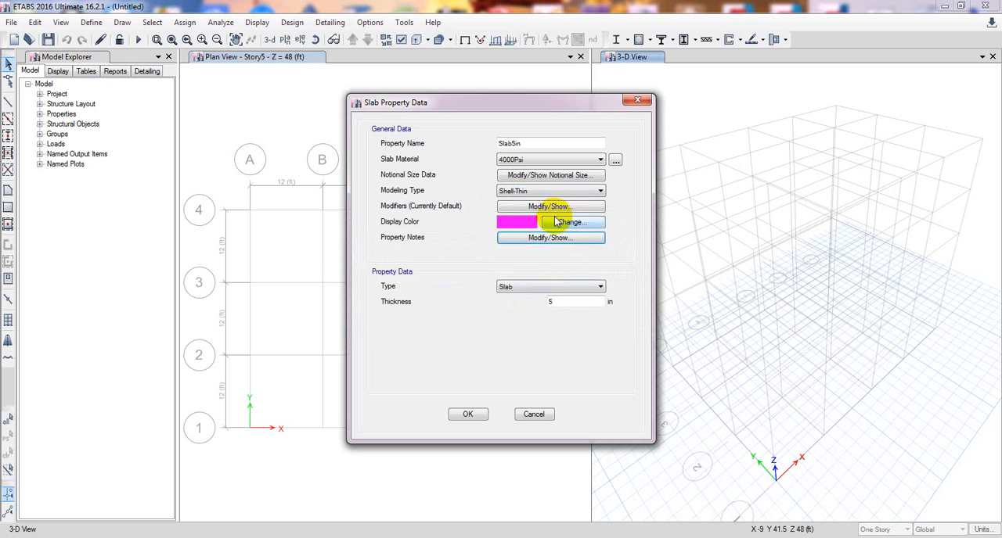
{"action": "left_click", "coordinate": [533, 176]}
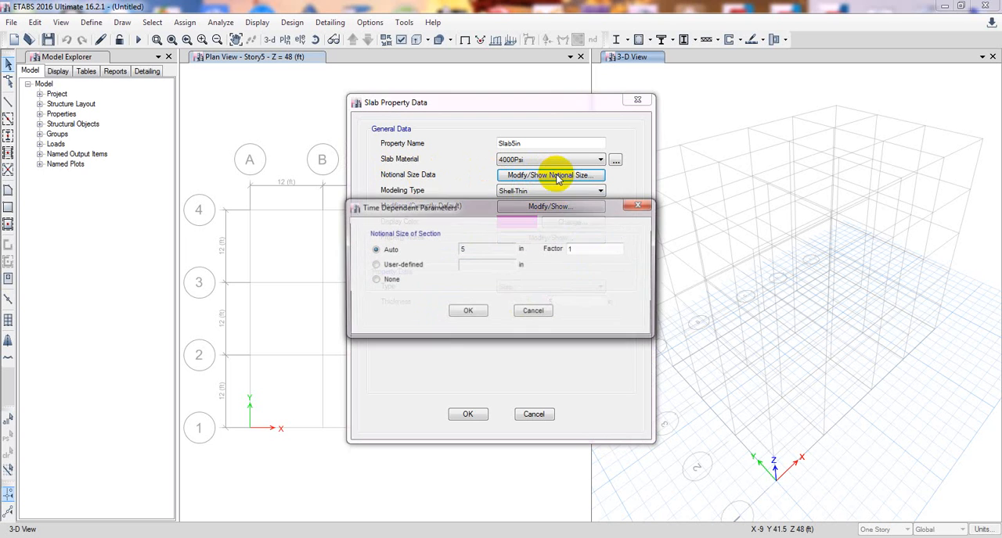
{"action": "left_click", "coordinate": [640, 205]}
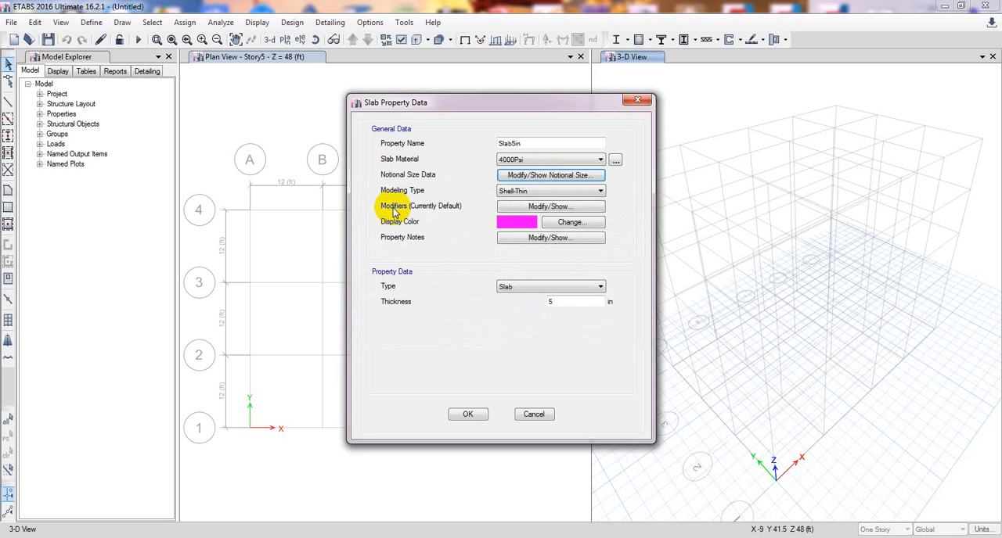
Review the slab's membrane and bending stiffness modifiers, and accept them all at 1.
{"action": "left_click", "coordinate": [530, 206]}
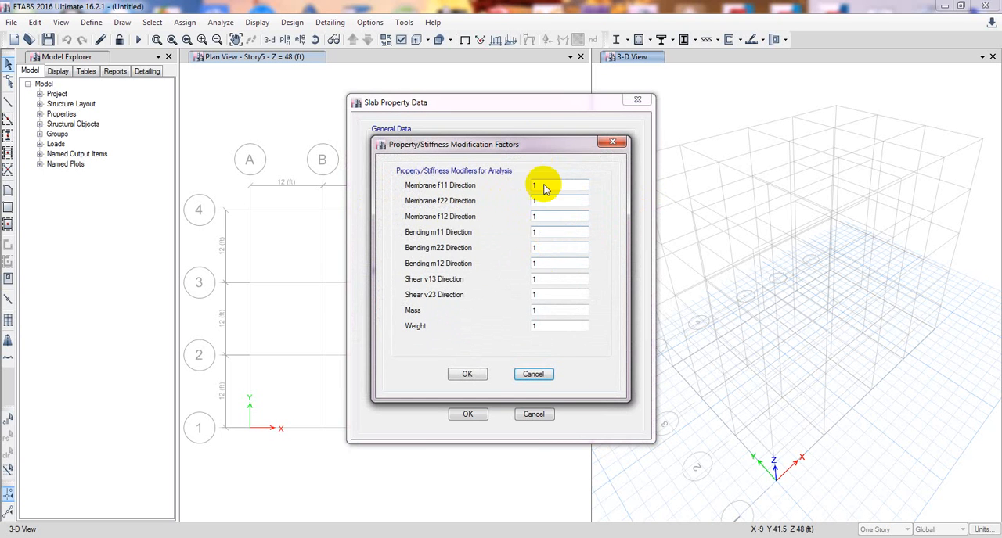
{"action": "left_click_drag", "start_coordinate": [537, 141], "coordinate": [529, 135]}
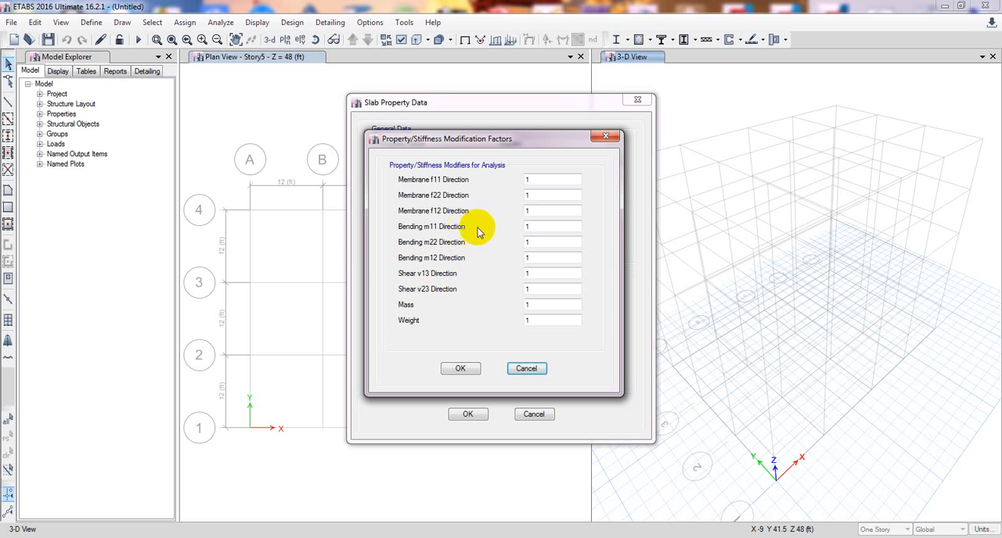
{"action": "left_click", "coordinate": [532, 256]}
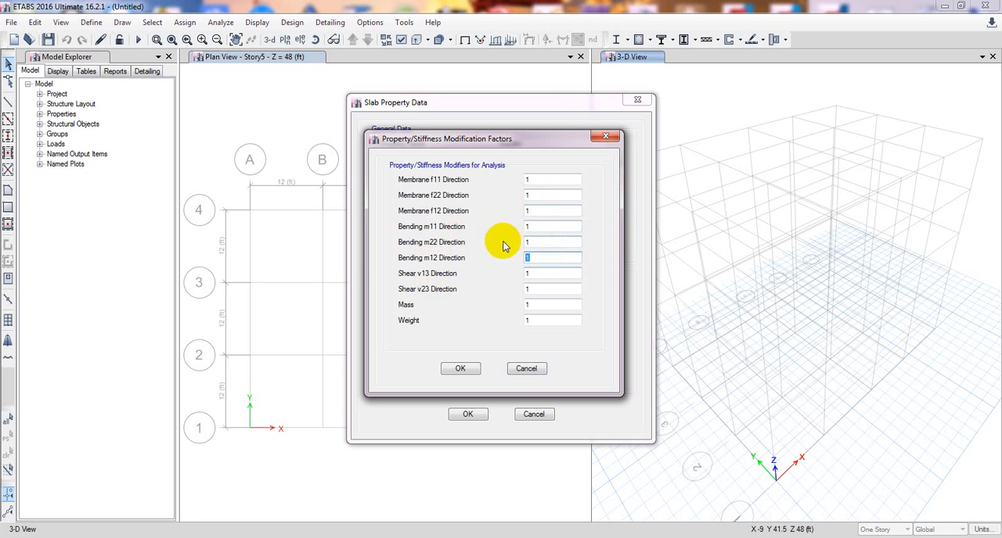
{"action": "left_click", "coordinate": [562, 257]}
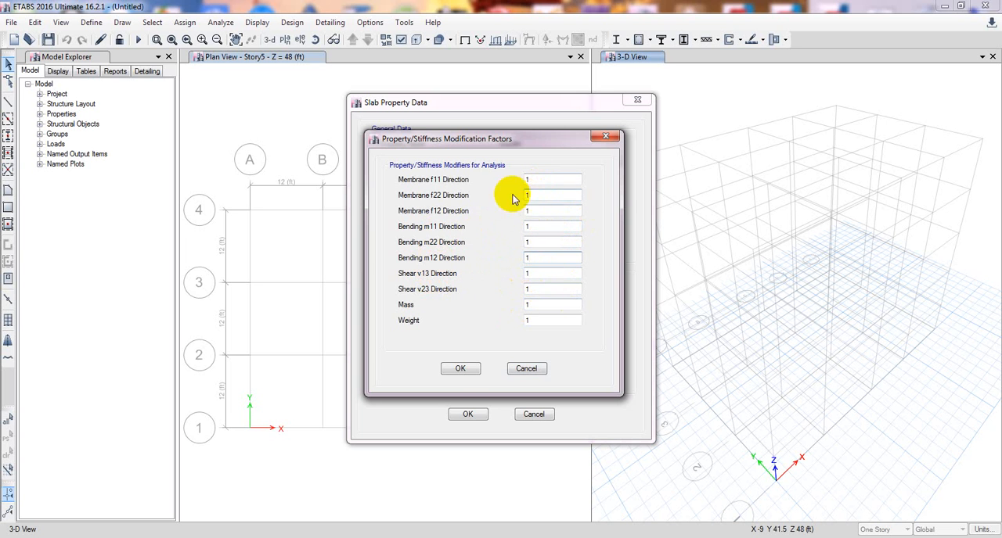
{"action": "left_click", "coordinate": [459, 371]}
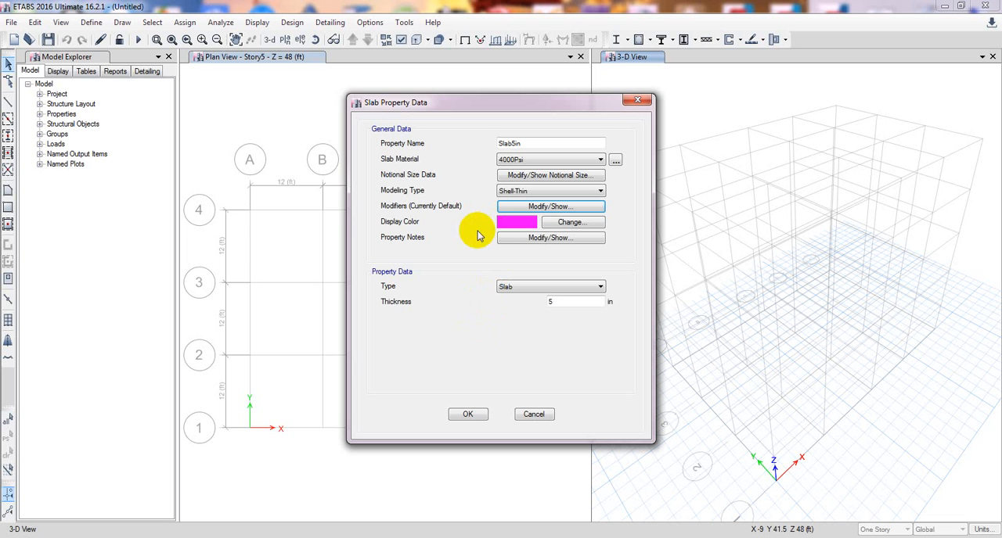
Keep Slab as the property type for the 5 in slab and accept its definition.
{"action": "left_click", "coordinate": [564, 304]}
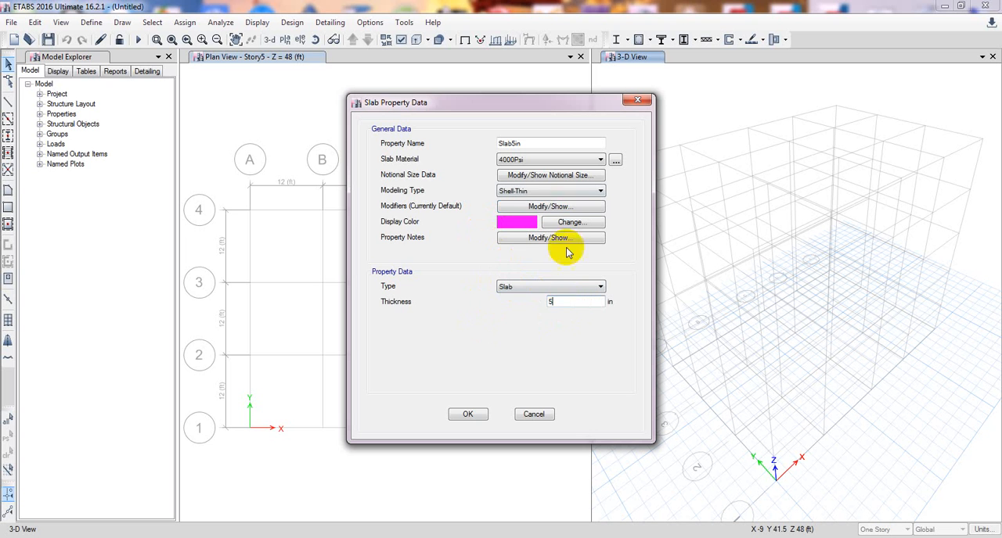
{"action": "left_click", "coordinate": [545, 287]}
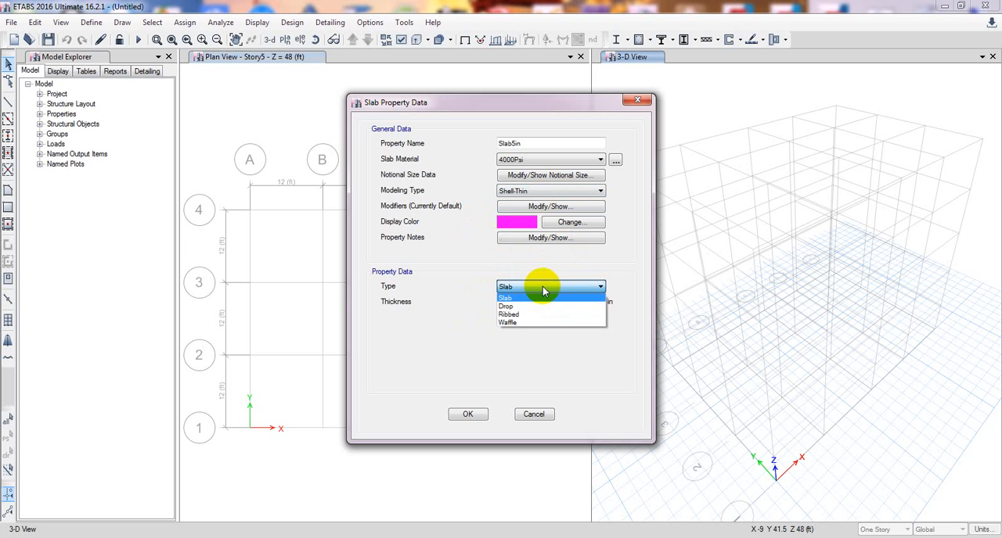
{"action": "left_click", "coordinate": [515, 299]}
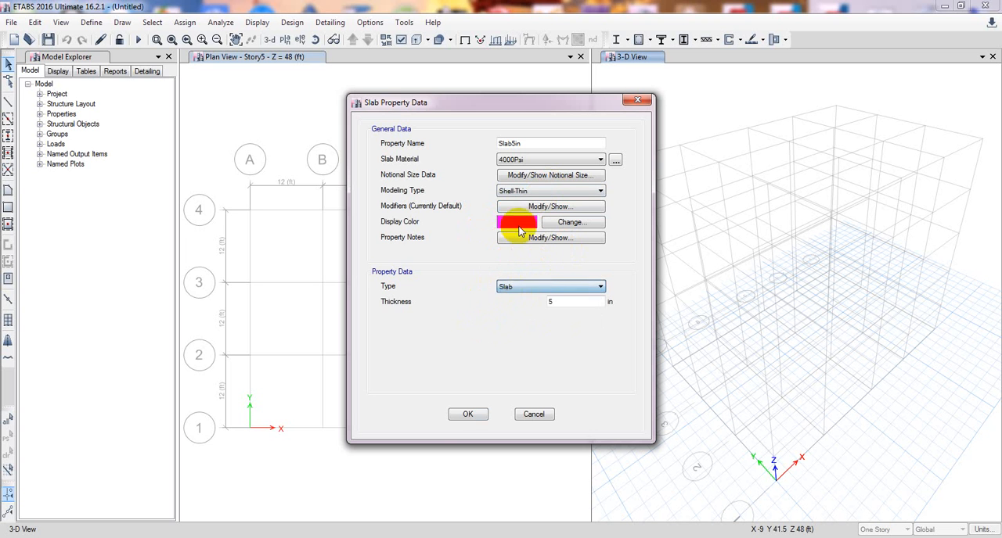
{"action": "left_click", "coordinate": [467, 414]}
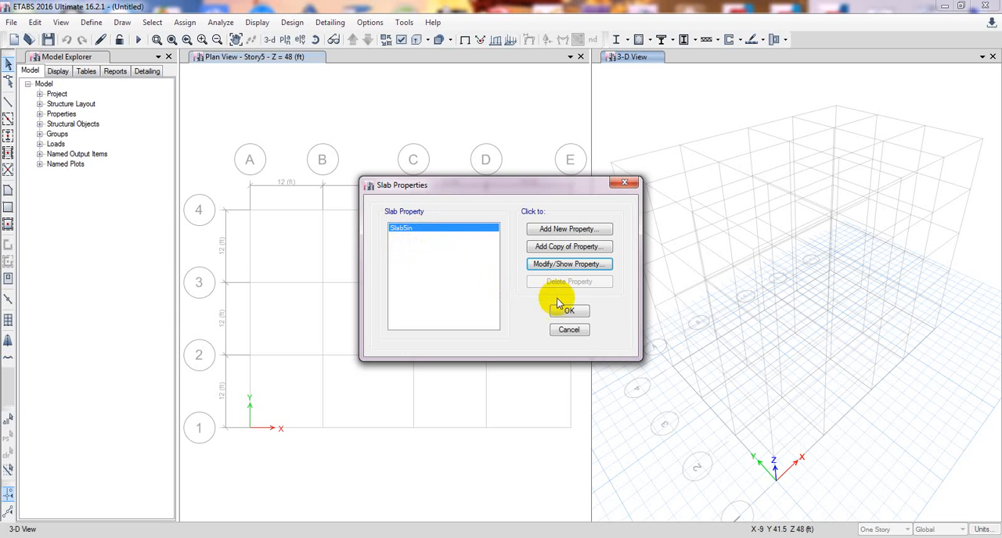
Add a copy of the 5 in slab named Slab6in with a 6 in thickness, and accept the slab properties.
{"action": "left_click", "coordinate": [569, 247]}
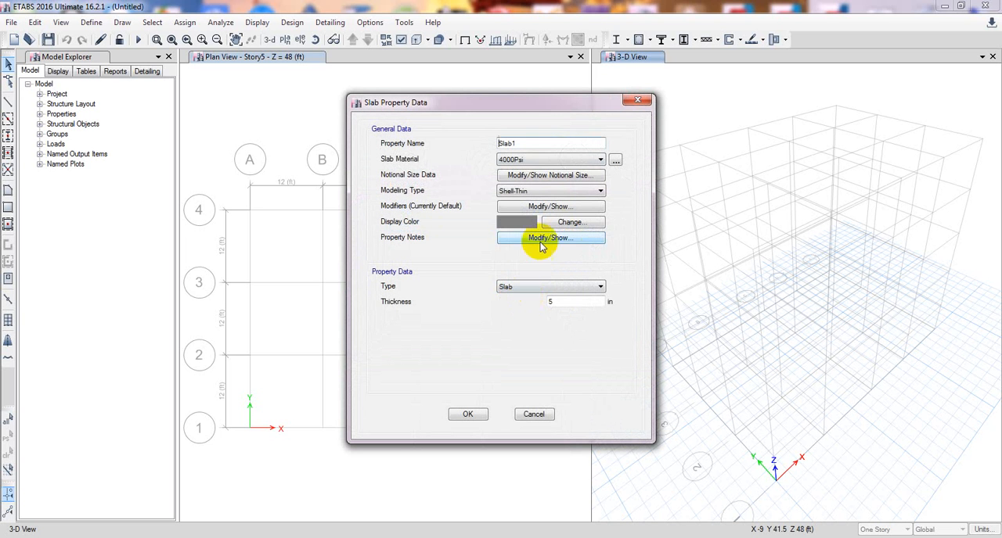
{"action": "left_click_drag", "start_coordinate": [534, 146], "coordinate": [513, 143]}
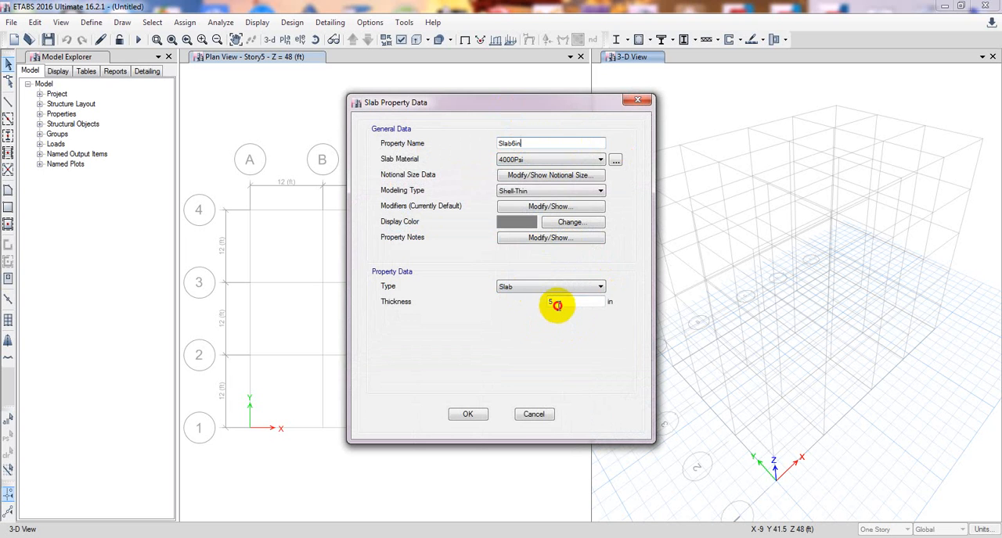
{"action": "left_click_drag", "start_coordinate": [557, 306], "coordinate": [528, 311]}
{"action": "type", "text": "6"}
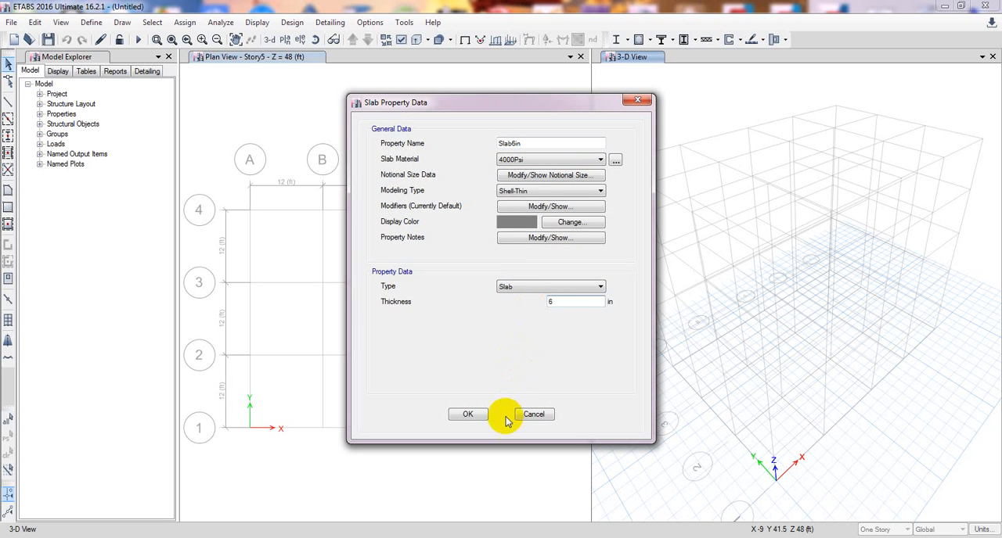
{"action": "left_click", "coordinate": [469, 415]}
{"action": "left_click", "coordinate": [557, 312]}
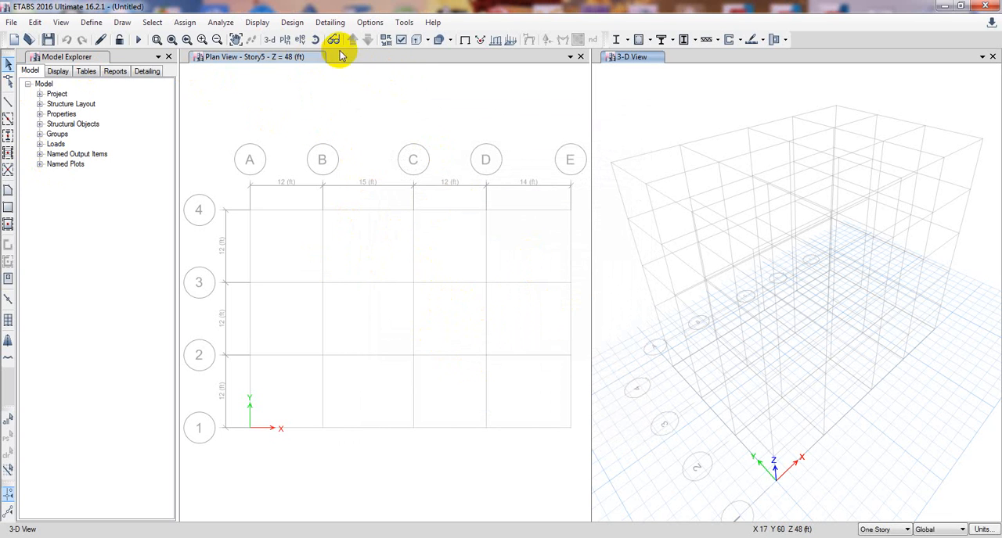
Switch the 3-D view window to the Story5 plan, and set it back to the default 3-D view.
{"action": "left_click", "coordinate": [287, 40]}
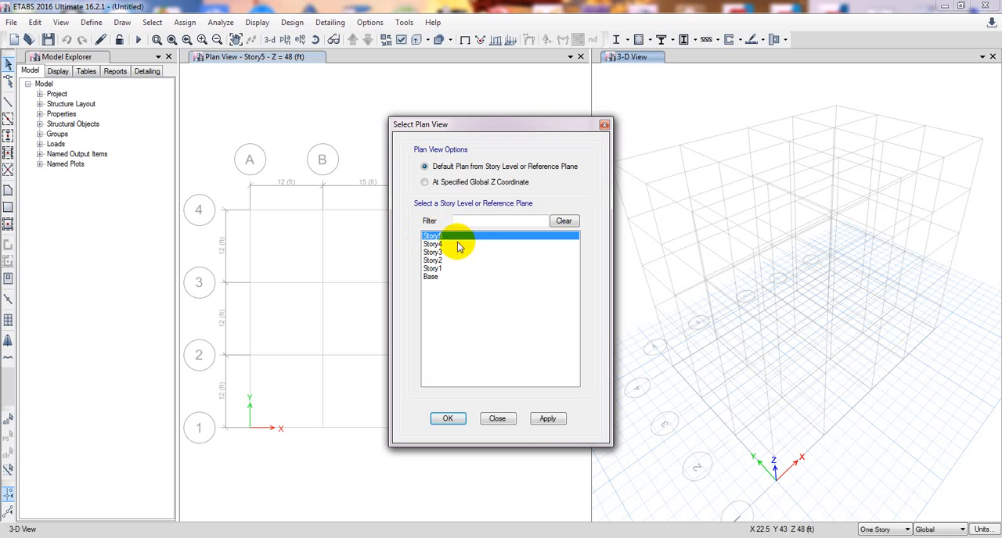
{"action": "left_click", "coordinate": [545, 419]}
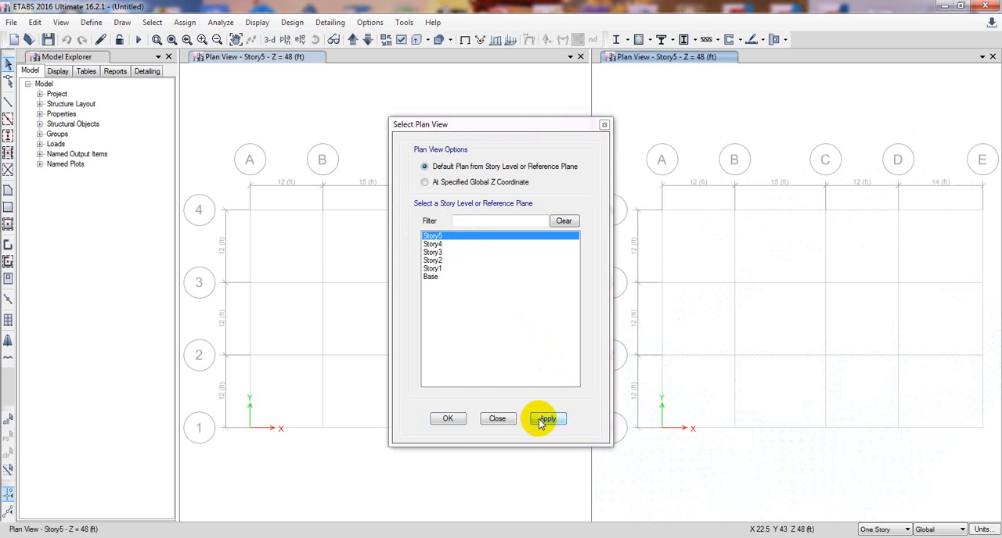
{"action": "left_click", "coordinate": [448, 418]}
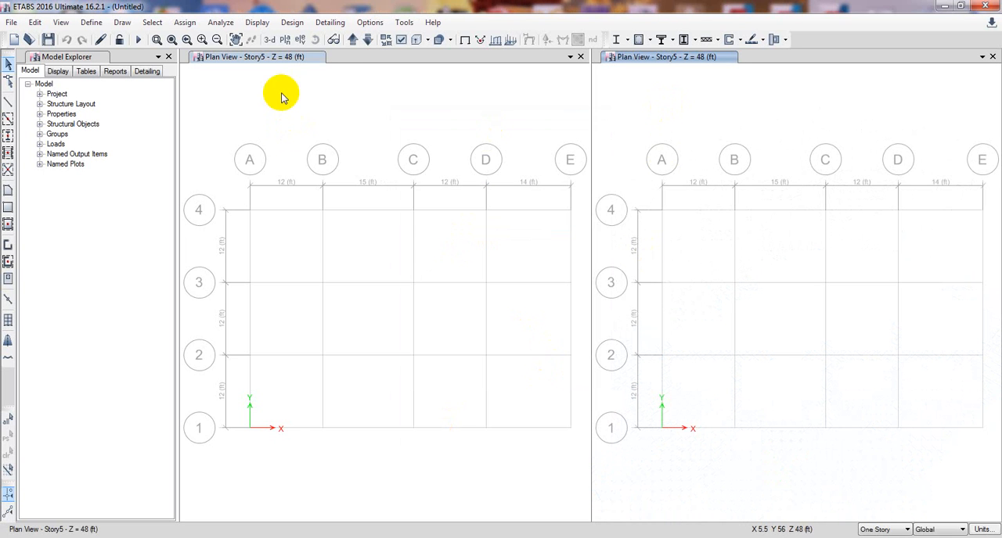
{"action": "left_click", "coordinate": [268, 39]}
{"action": "left_click", "coordinate": [422, 131]}
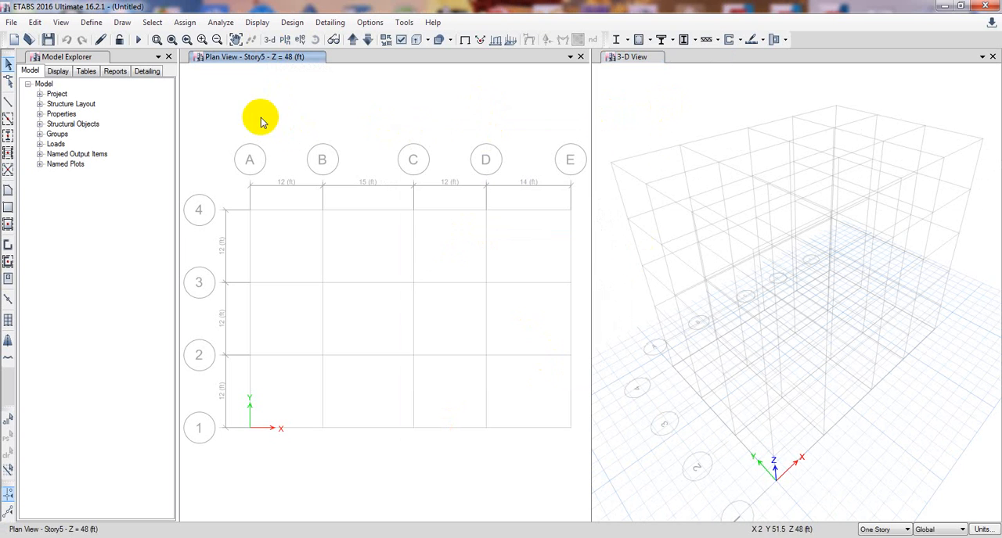
{"action": "left_click", "coordinate": [610, 100]}
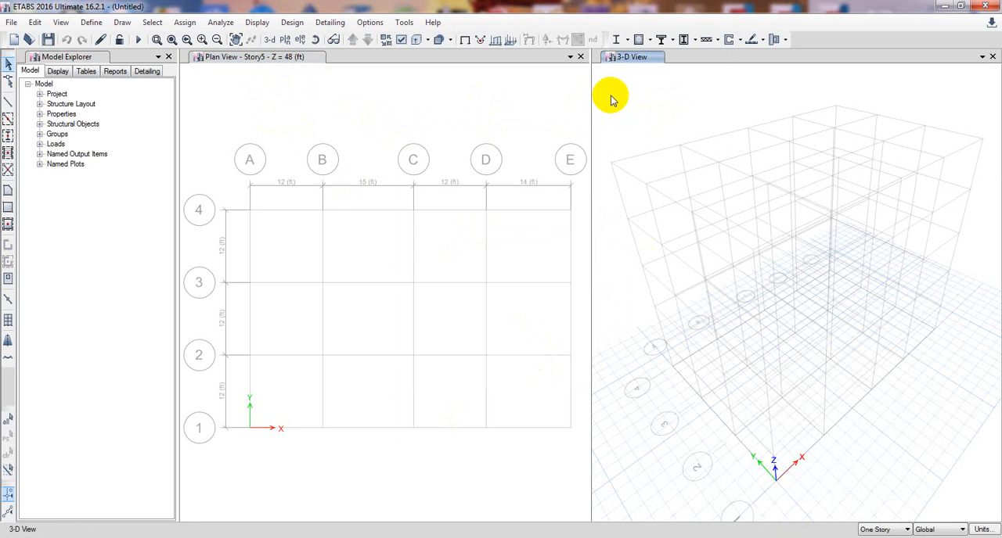
Turn on the bounding plane display and make the Story5 plan view active.
{"action": "left_click", "coordinate": [372, 22]}
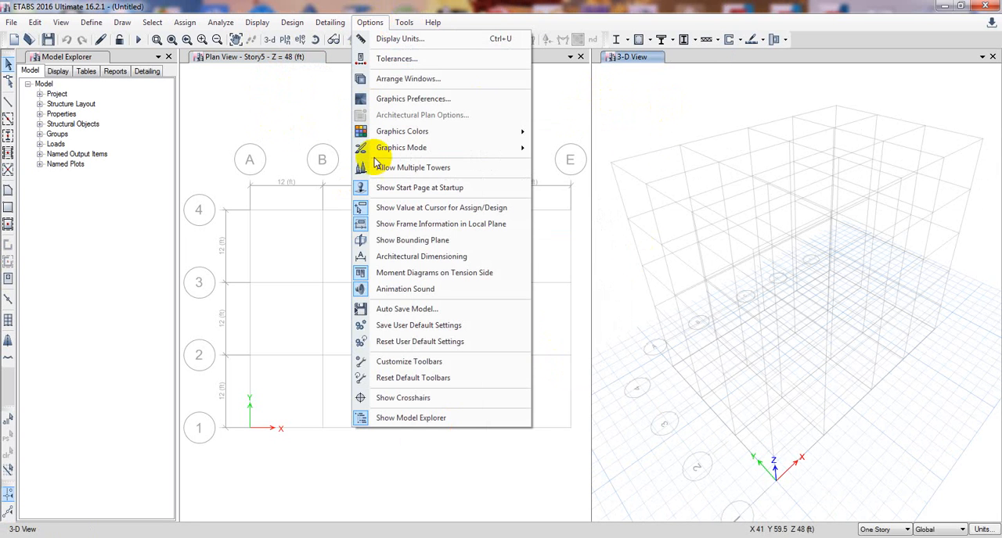
{"action": "left_click", "coordinate": [414, 240]}
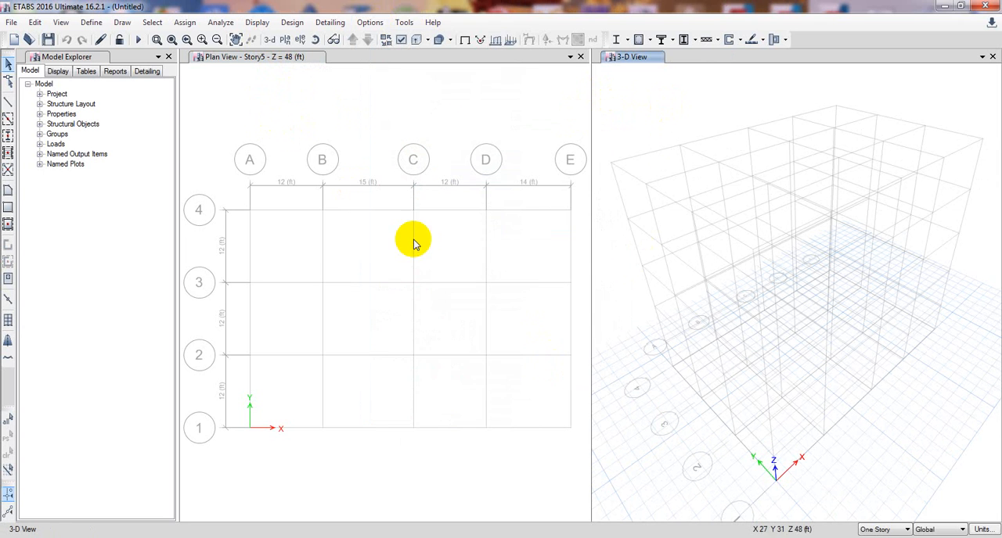
{"action": "left_click", "coordinate": [365, 179]}
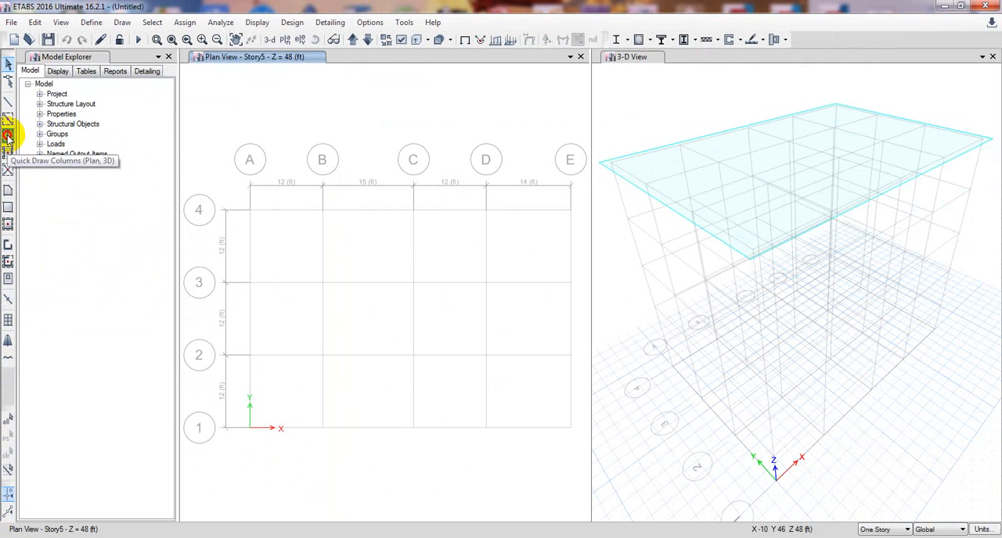
Quick draw Col 12x12 columns through All Stories at the corner grid points A4, E4, E1 and A1.
{"action": "left_click", "coordinate": [15, 271]}
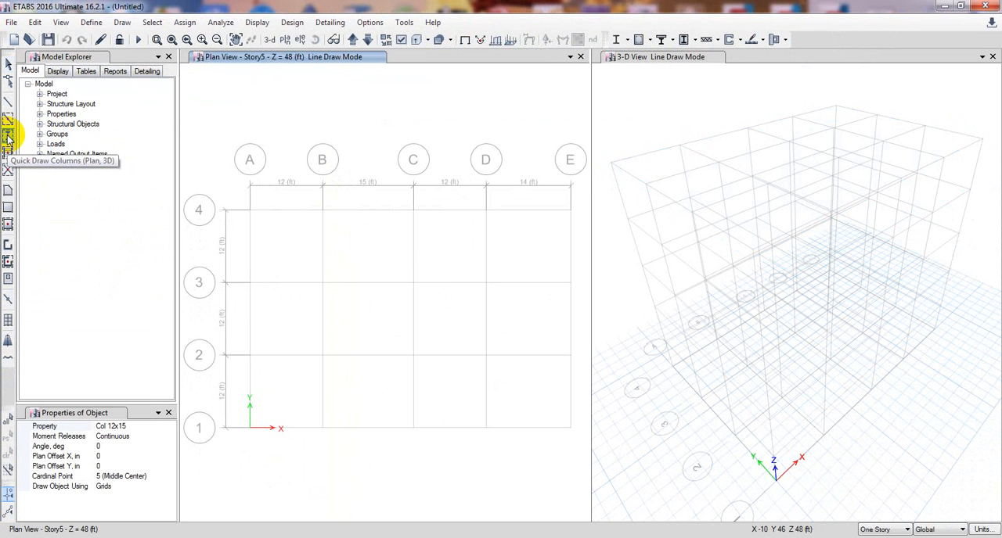
{"action": "left_click", "coordinate": [162, 427]}
{"action": "left_click", "coordinate": [171, 426]}
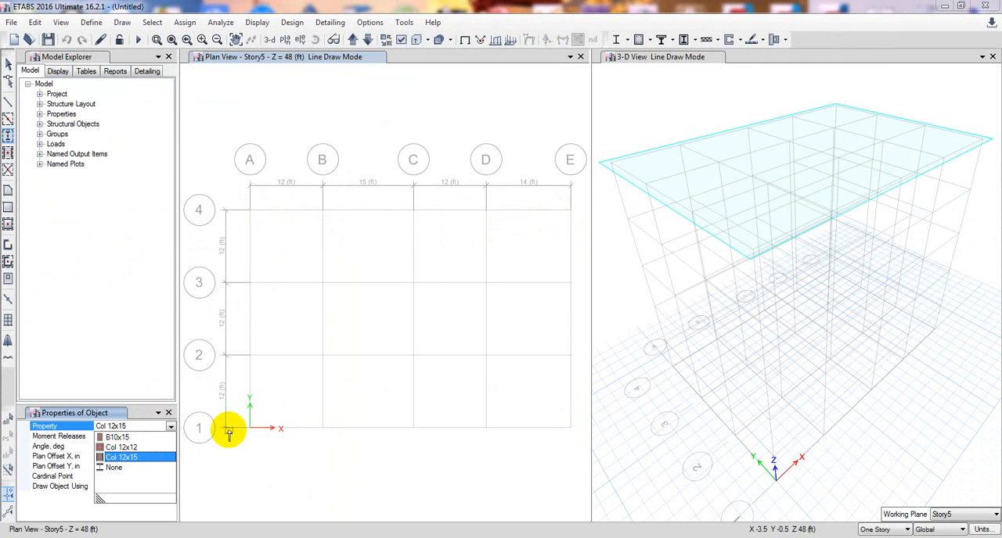
{"action": "left_click", "coordinate": [129, 447]}
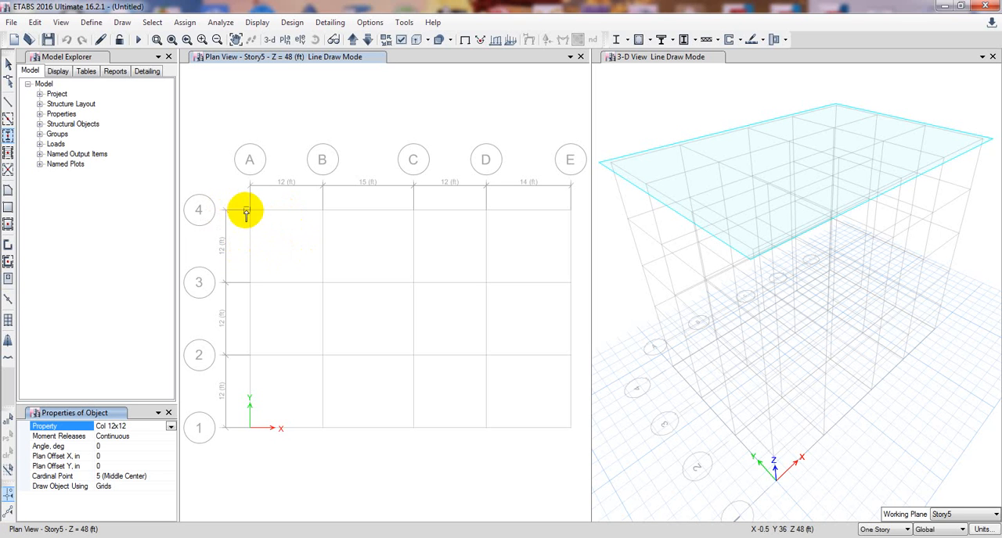
{"action": "left_click", "coordinate": [892, 532]}
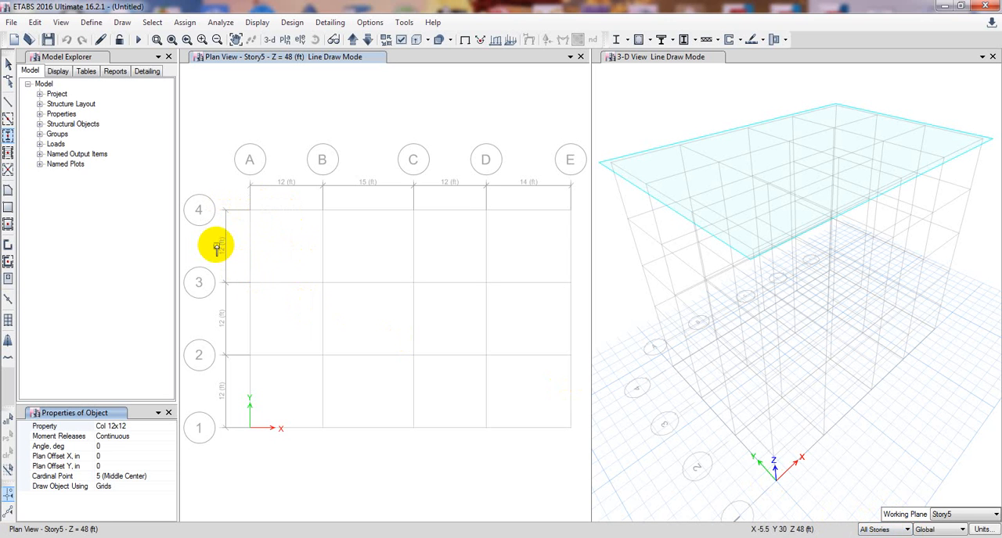
{"action": "left_click", "coordinate": [250, 209]}
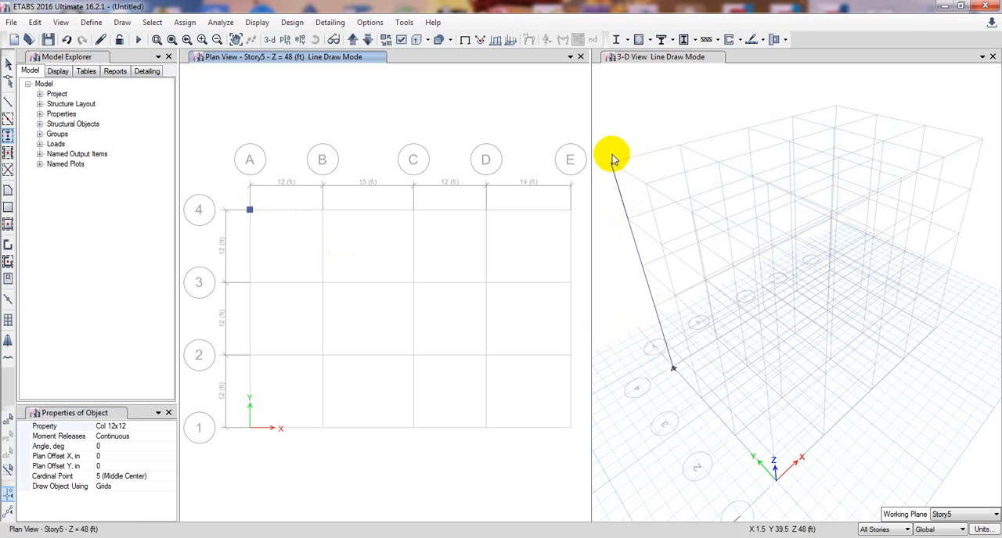
{"action": "left_click", "coordinate": [569, 211]}
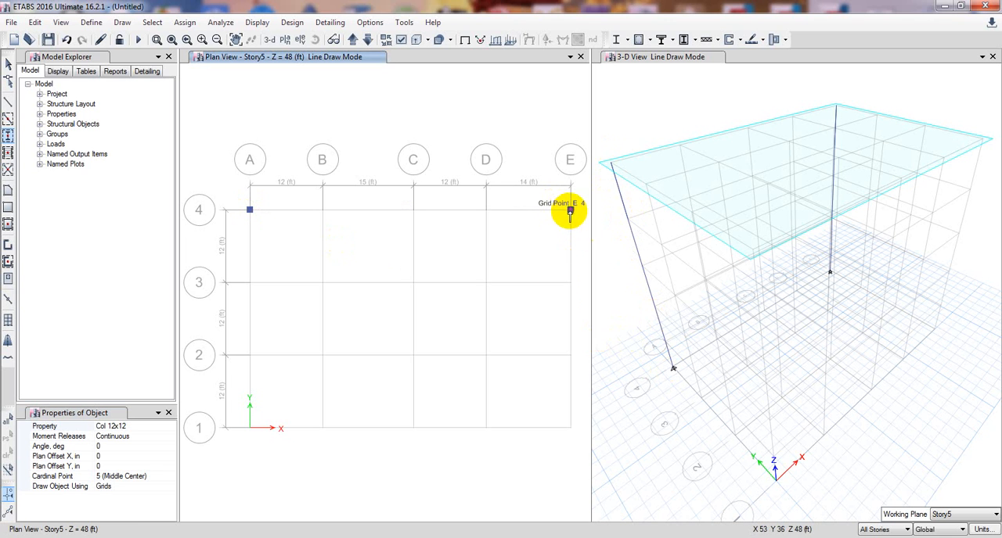
{"action": "left_click", "coordinate": [572, 430]}
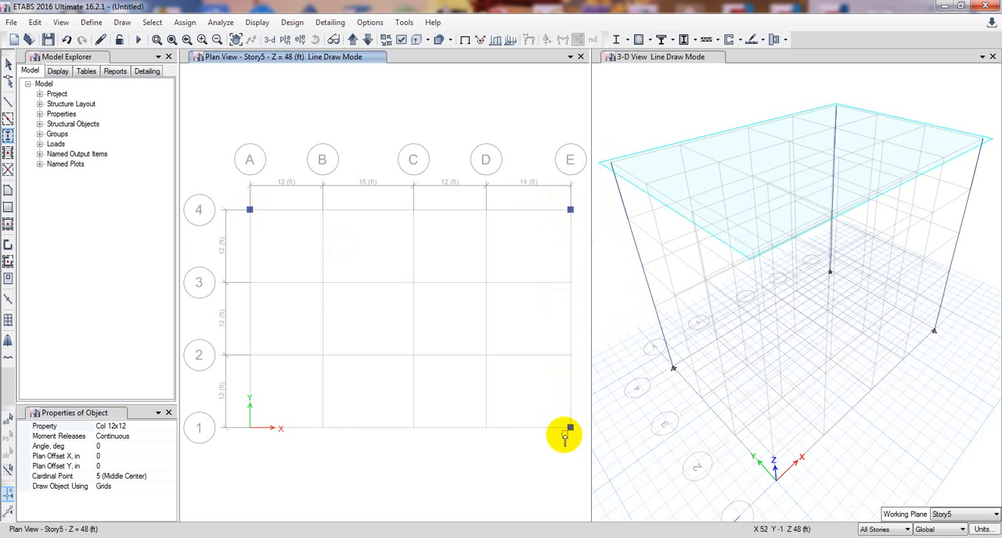
{"action": "left_click", "coordinate": [250, 429]}
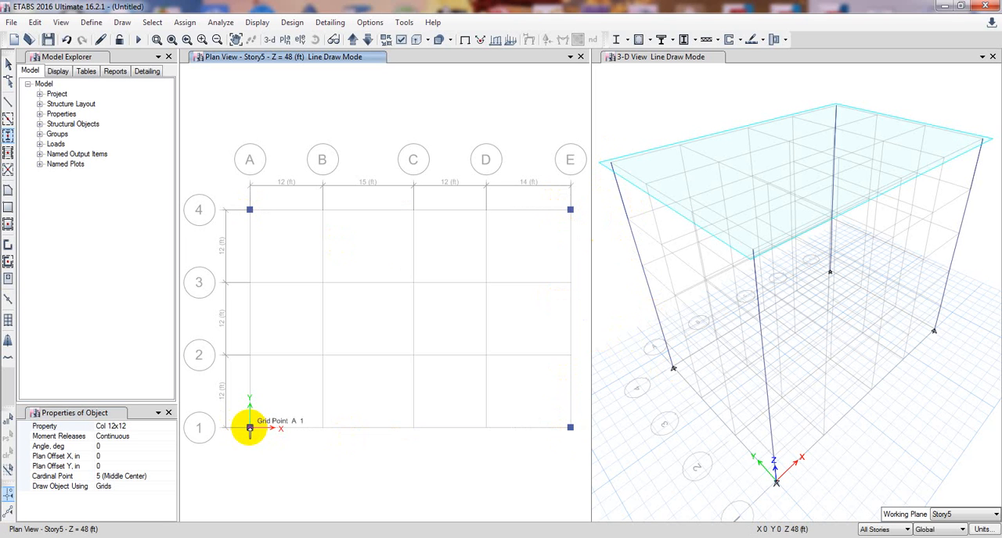
Set the quick-drawn columns to the Col 12x15 section with an angle of 90 degrees.
{"action": "left_click", "coordinate": [125, 427]}
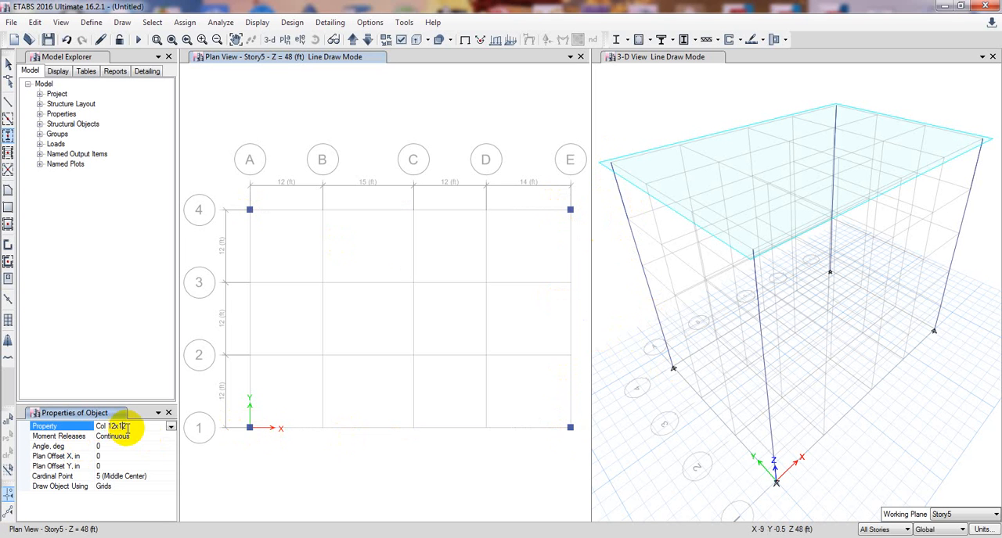
{"action": "left_click", "coordinate": [171, 426]}
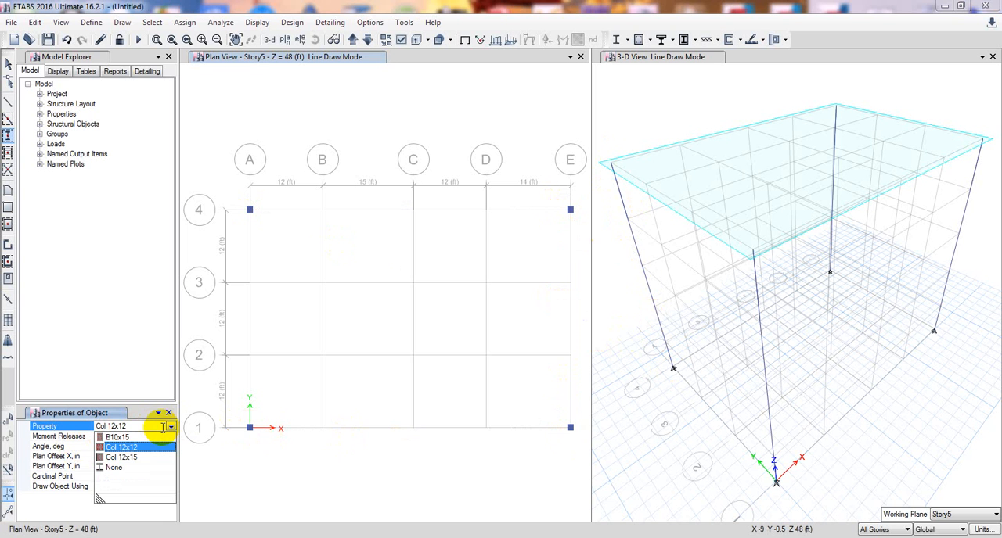
{"action": "left_click", "coordinate": [125, 457]}
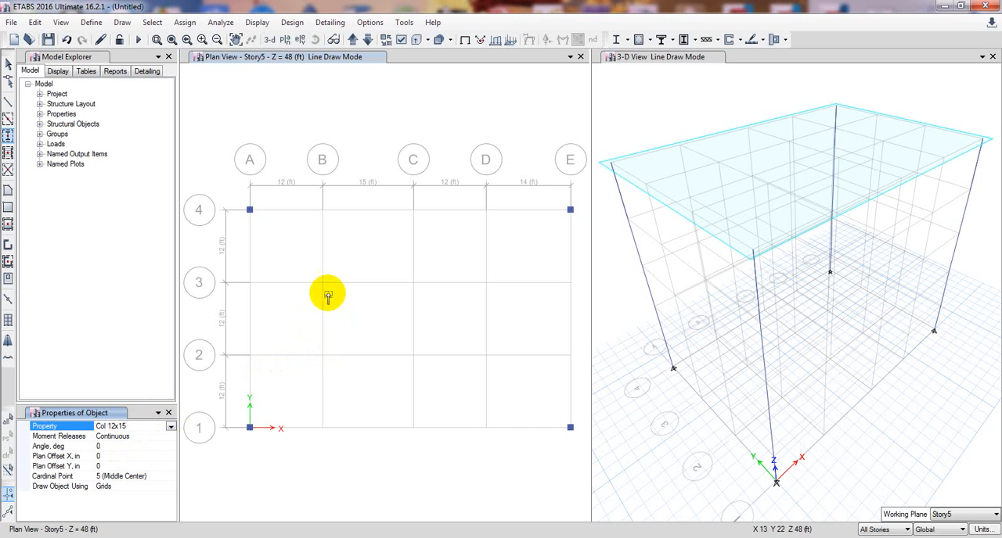
{"action": "scroll", "coordinate": [328, 287], "scroll_direction": "up", "scroll_amount": 5}
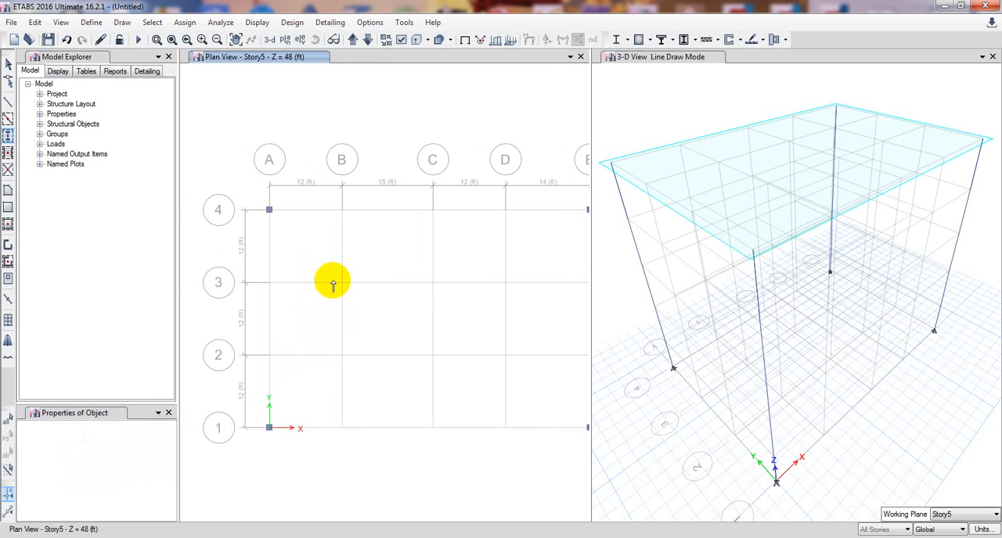
{"action": "scroll", "coordinate": [370, 292], "scroll_direction": "up", "scroll_amount": 5}
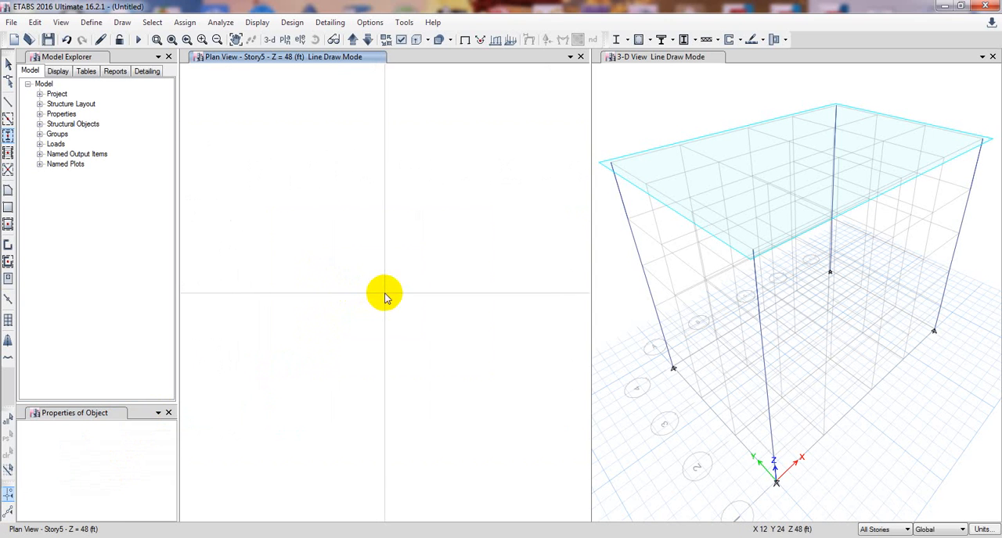
{"action": "scroll", "coordinate": [383, 296], "scroll_direction": "down", "scroll_amount": 6}
{"action": "key", "text": "Escape"}
{"action": "scroll", "coordinate": [366, 297], "scroll_direction": "up", "scroll_amount": 6}
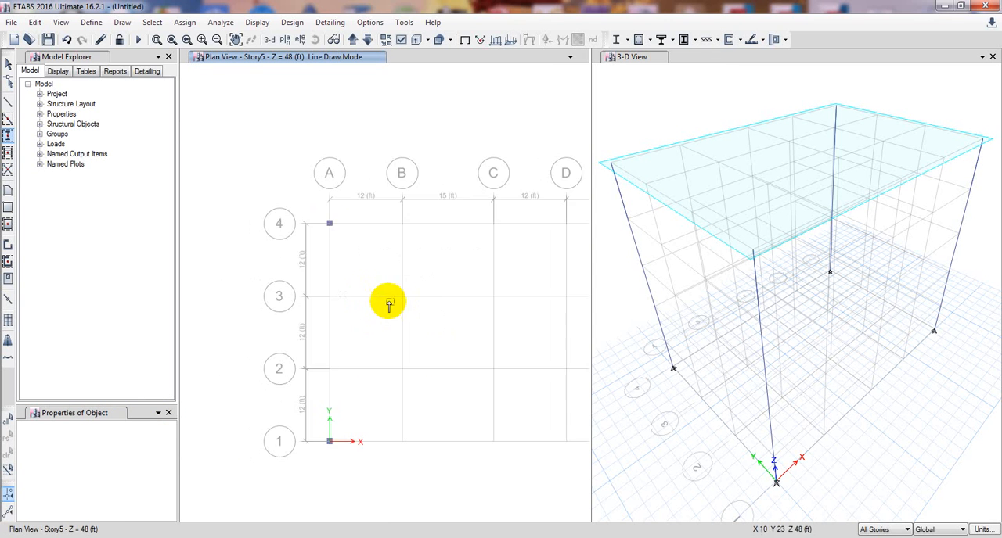
{"action": "middle_click_drag", "start_coordinate": [387, 300], "coordinate": [320, 293]}
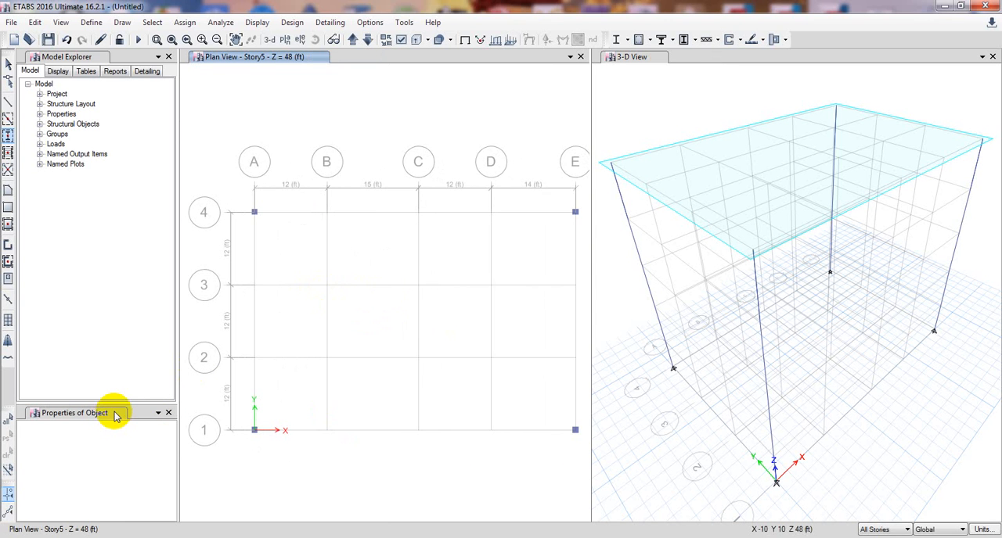
{"action": "left_click", "coordinate": [158, 412]}
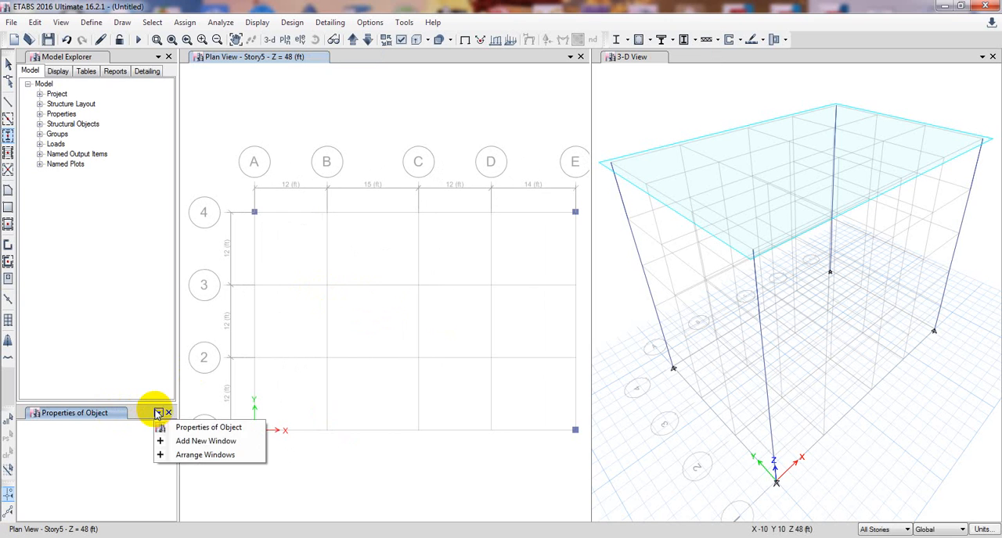
{"action": "left_click", "coordinate": [158, 413]}
{"action": "left_click", "coordinate": [8, 136]}
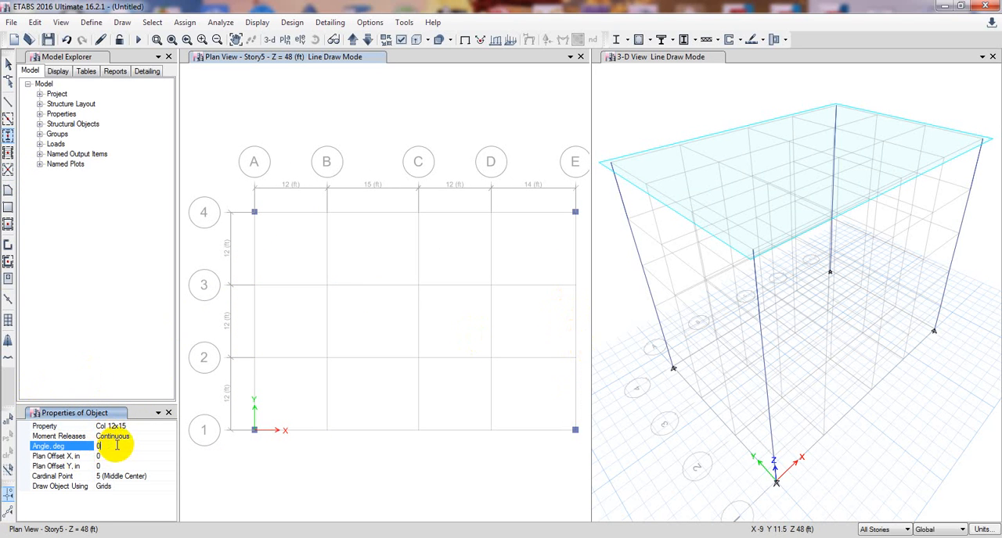
{"action": "double_click", "coordinate": [112, 447]}
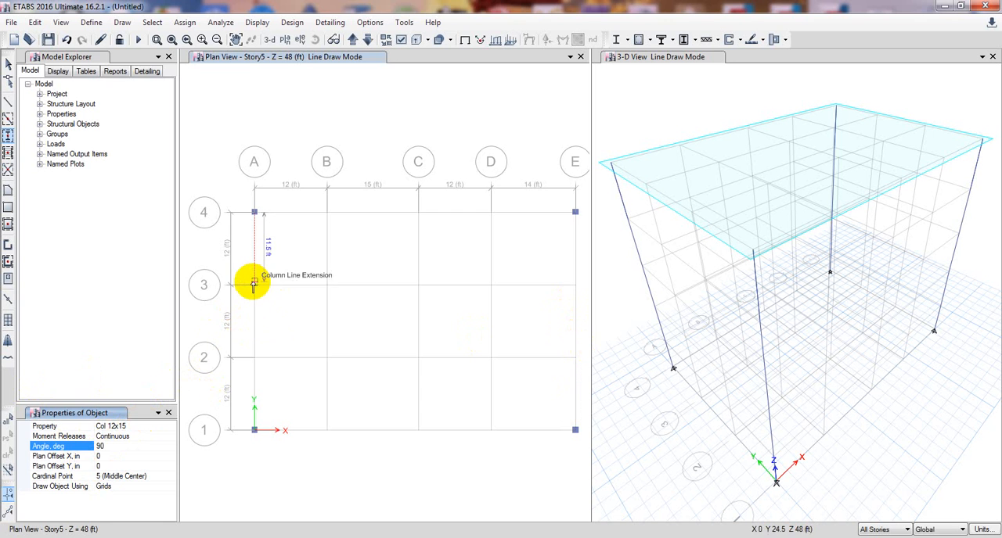
Place the 12x15 columns at grid points A3, A2, E3 and E2 in the plan.
{"action": "scroll", "coordinate": [253, 288], "scroll_direction": "up", "scroll_amount": 5}
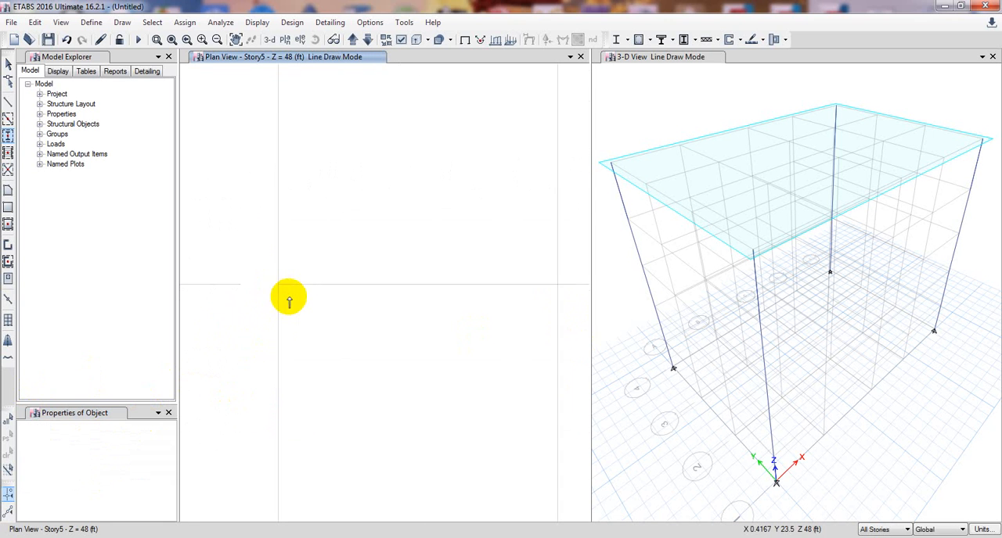
{"action": "left_click", "coordinate": [278, 288]}
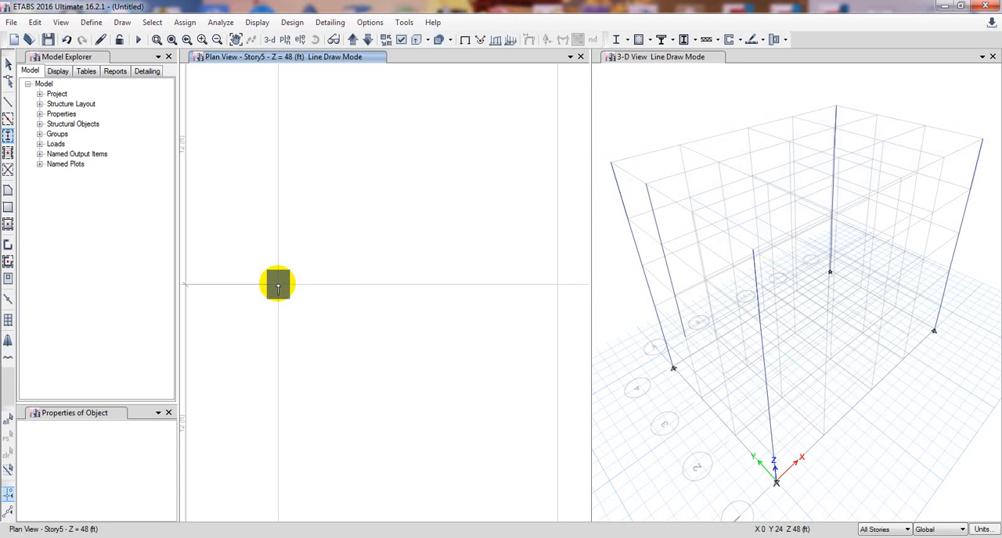
{"action": "scroll", "coordinate": [276, 285], "scroll_direction": "down", "scroll_amount": 5}
{"action": "scroll", "coordinate": [274, 328], "scroll_direction": "up", "scroll_amount": 3}
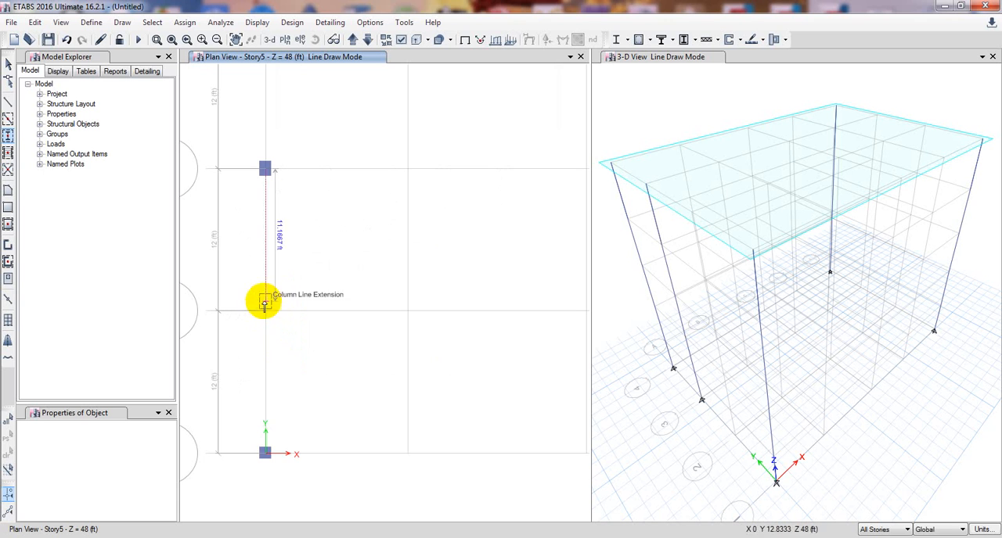
{"action": "left_click", "coordinate": [266, 312]}
{"action": "scroll", "coordinate": [266, 312], "scroll_direction": "down", "scroll_amount": 3}
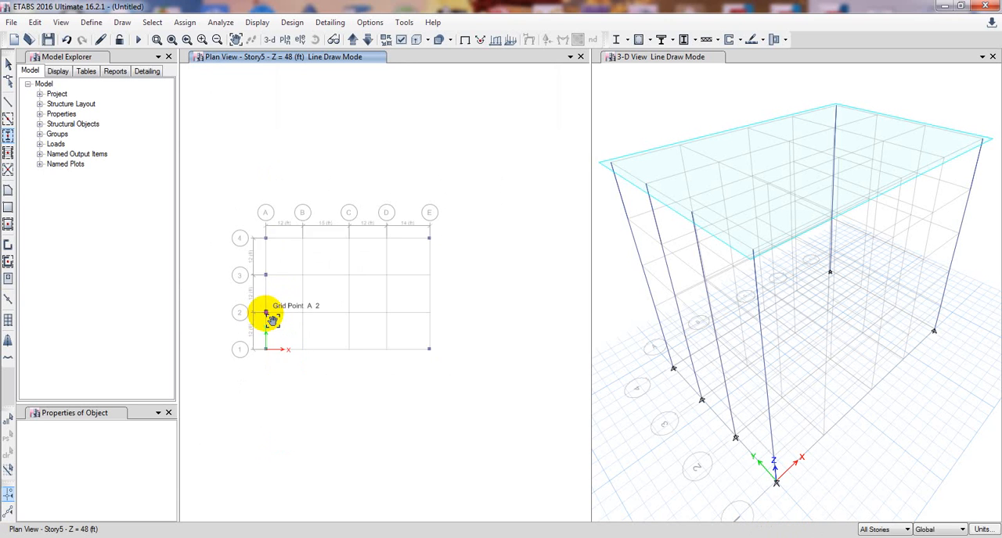
{"action": "left_click", "coordinate": [428, 280]}
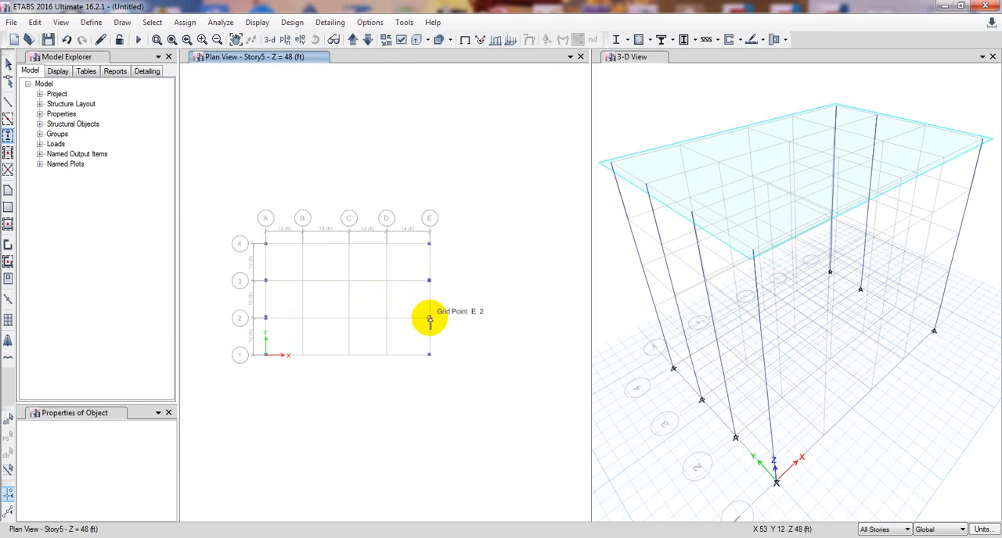
{"action": "left_click", "coordinate": [428, 317]}
Place 12x15 columns at grid points B1, C1 and D1 along grid line 1 in one window.
{"action": "scroll", "coordinate": [368, 382], "scroll_direction": "up", "scroll_amount": 4}
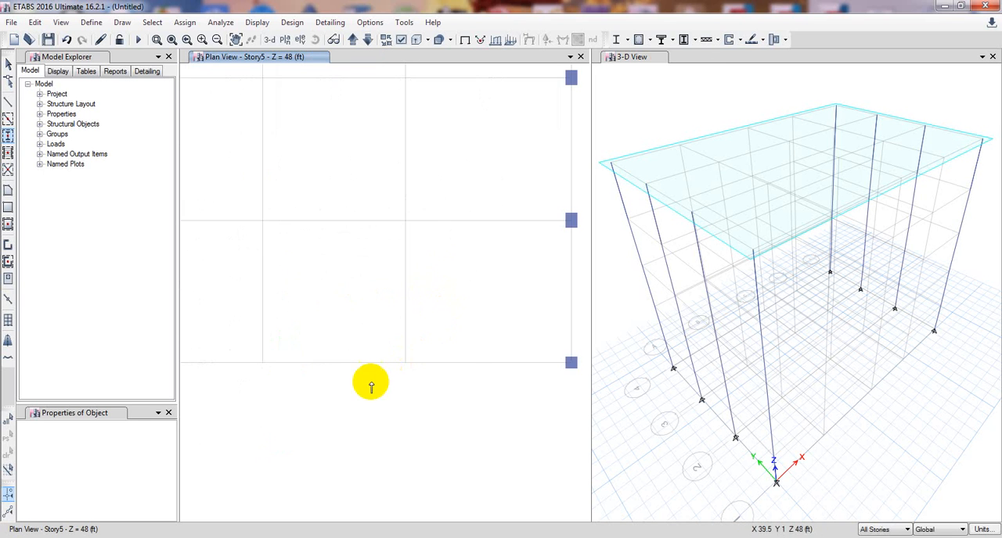
{"action": "scroll", "coordinate": [363, 385], "scroll_direction": "down", "scroll_amount": 2}
{"action": "scroll", "coordinate": [363, 391], "scroll_direction": "down", "scroll_amount": 4}
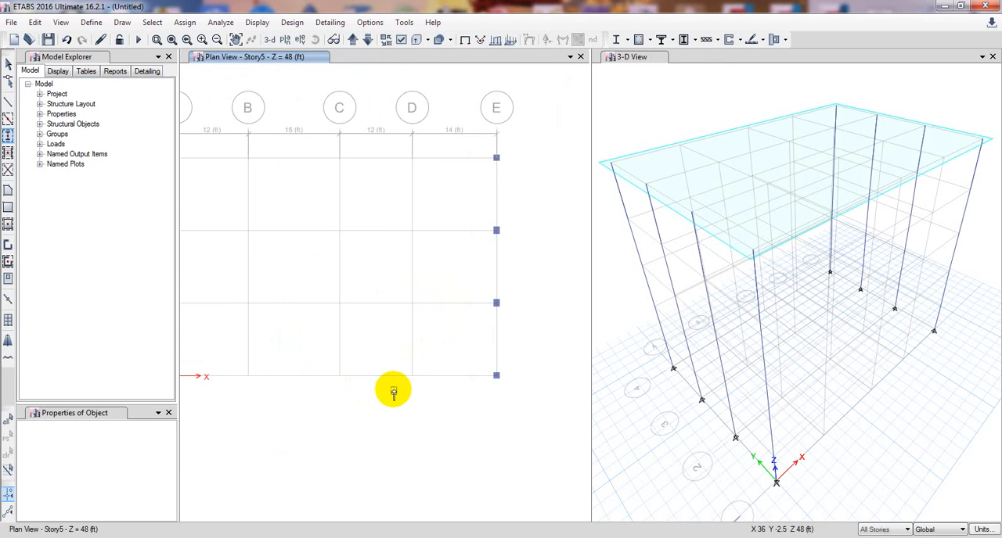
{"action": "scroll", "coordinate": [392, 400], "scroll_direction": "up", "scroll_amount": 4}
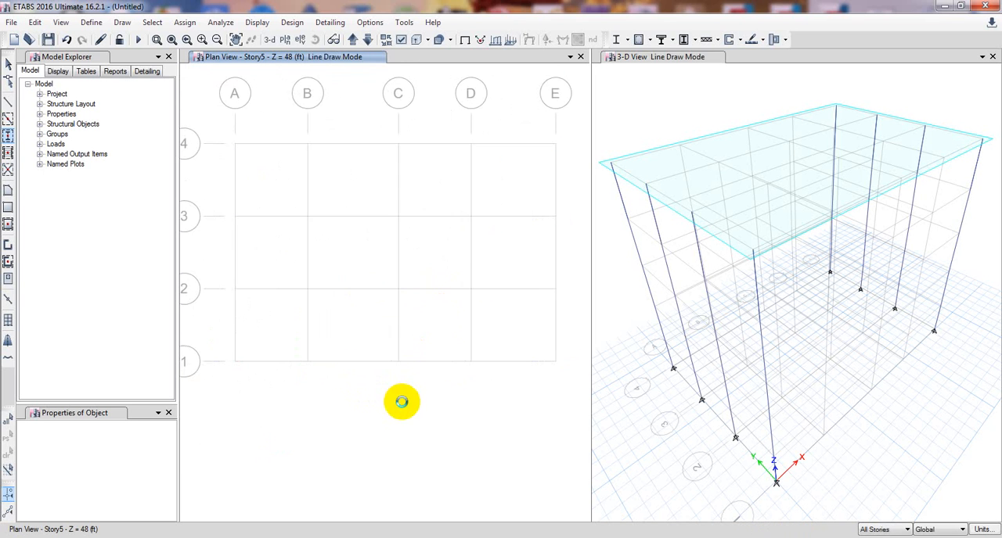
{"action": "mouse_move", "coordinate": [286, 350]}
{"action": "left_mouse_down"}
{"action": "mouse_move", "coordinate": [437, 387]}
{"action": "mouse_move", "coordinate": [512, 384]}
{"action": "left_mouse_up"}
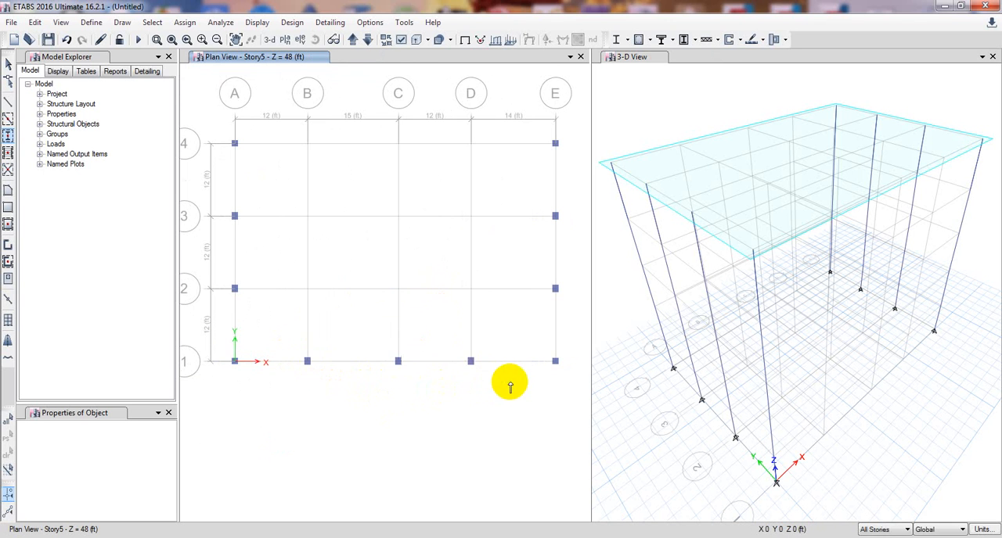
Place 12x15 columns at grid points B4, C4 and D4 along grid line 4 in one window.
{"action": "middle_click_drag", "start_coordinate": [485, 394], "coordinate": [437, 470]}
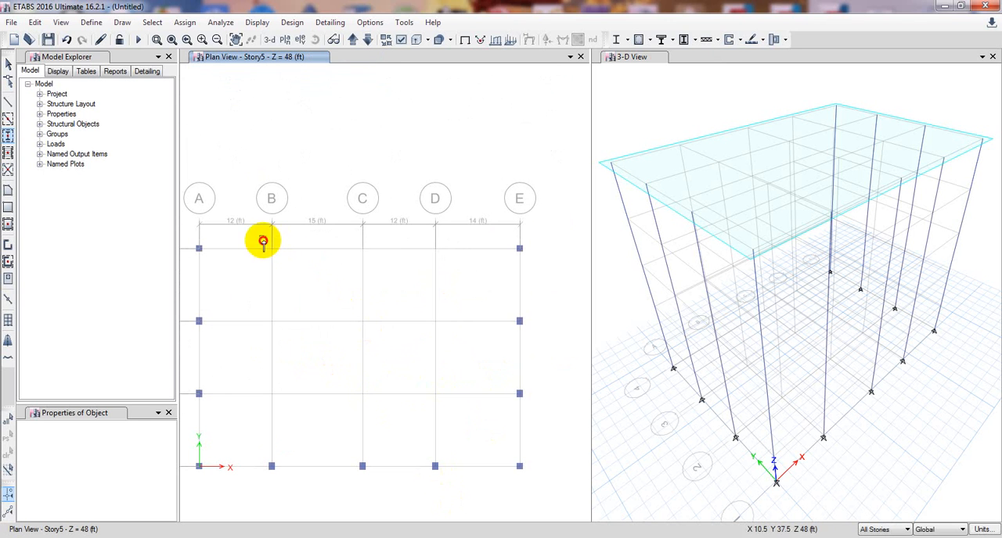
{"action": "left_click_drag", "start_coordinate": [262, 240], "coordinate": [467, 279]}
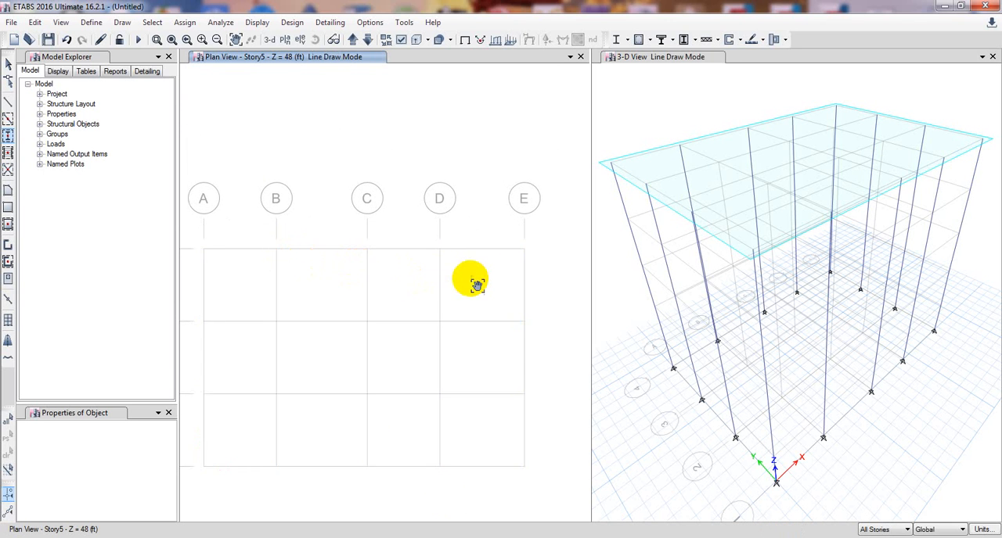
Set the column angle to 0 degrees and place Col 12x15 columns at the interior grid points of lines B, C and D on grid lines 2 and 3.
{"action": "left_click", "coordinate": [7, 134]}
{"action": "left_click", "coordinate": [69, 448]}
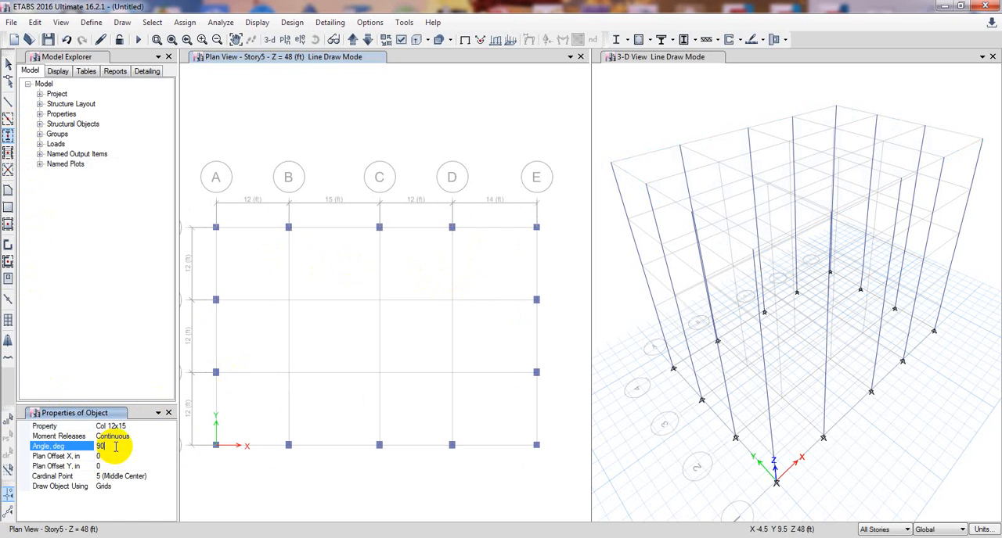
{"action": "type", "text": "0"}
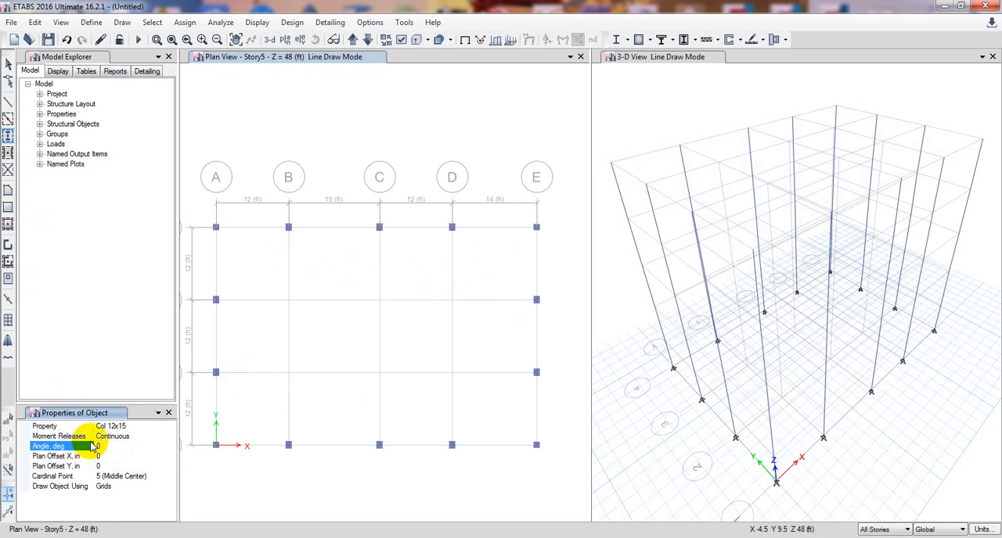
{"action": "left_click", "coordinate": [122, 456]}
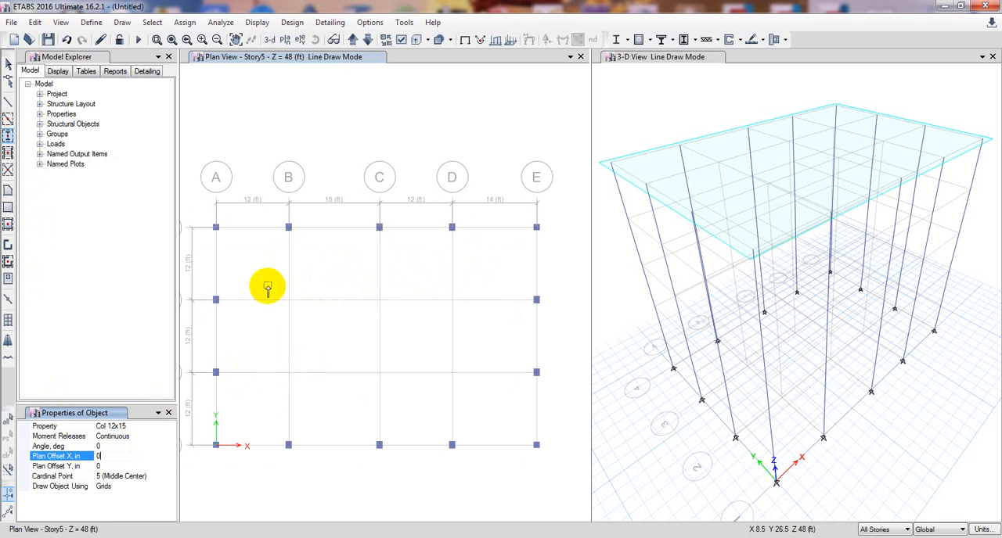
{"action": "left_click_drag", "start_coordinate": [267, 285], "coordinate": [475, 393]}
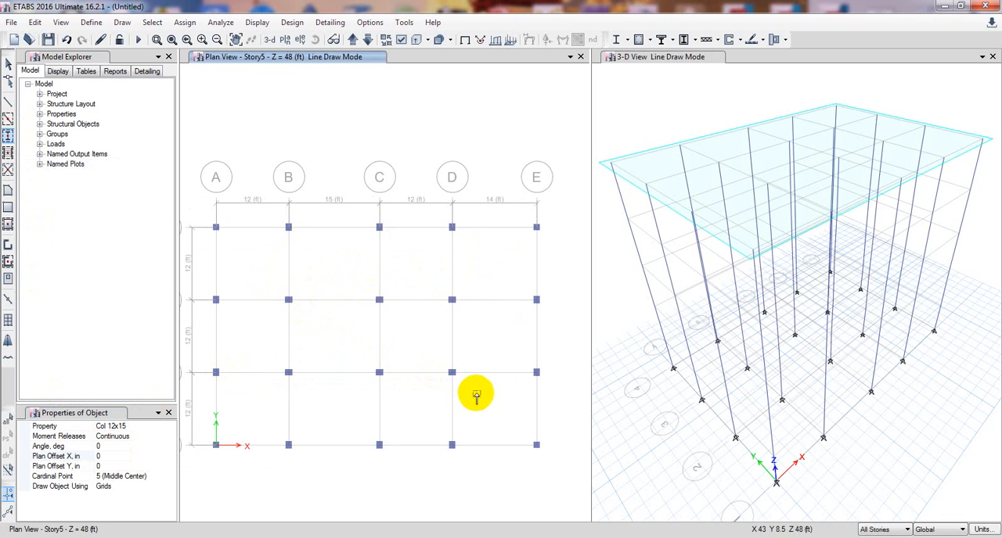
{"action": "key", "text": "Escape"}
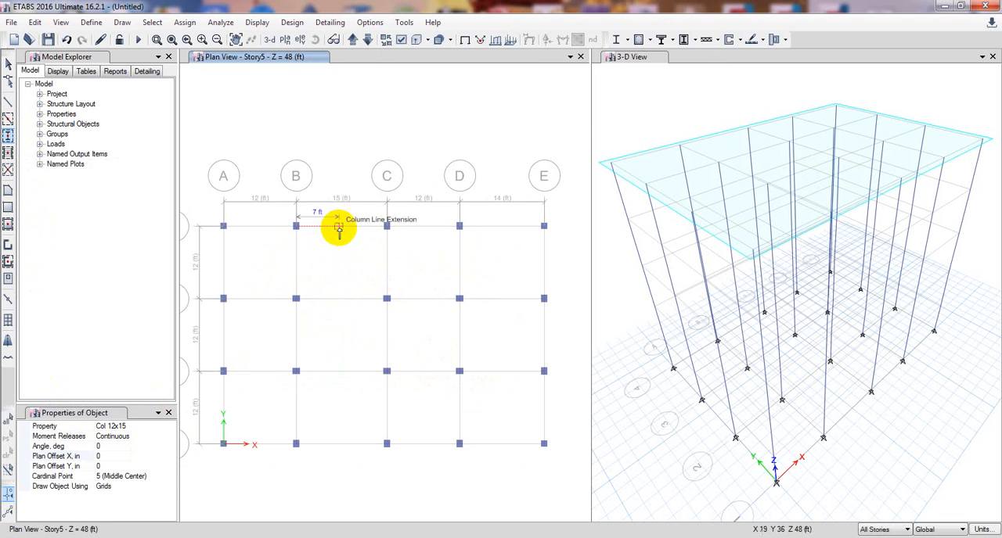
Examine the orientation of the edge column at B4 and the interior column at B3 up close in the plan.
{"action": "scroll", "coordinate": [303, 268], "scroll_direction": "up", "scroll_amount": 5}
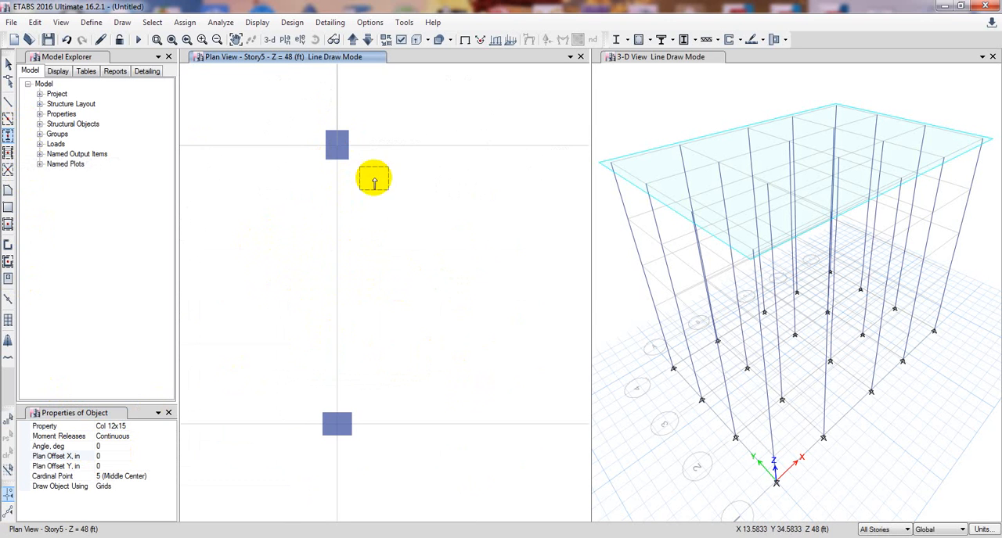
{"action": "key", "text": "Escape"}
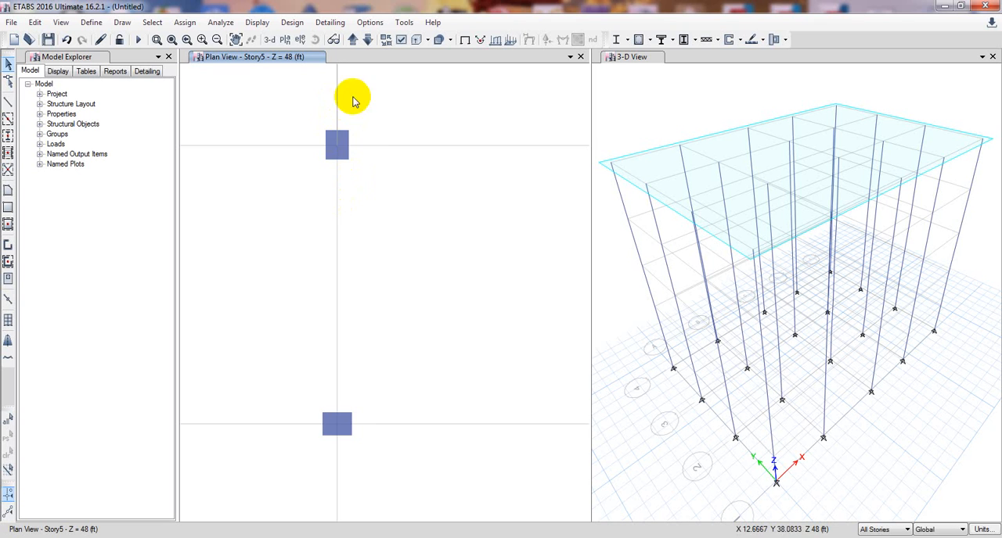
{"action": "middle_click_drag", "start_coordinate": [331, 390], "coordinate": [341, 371]}
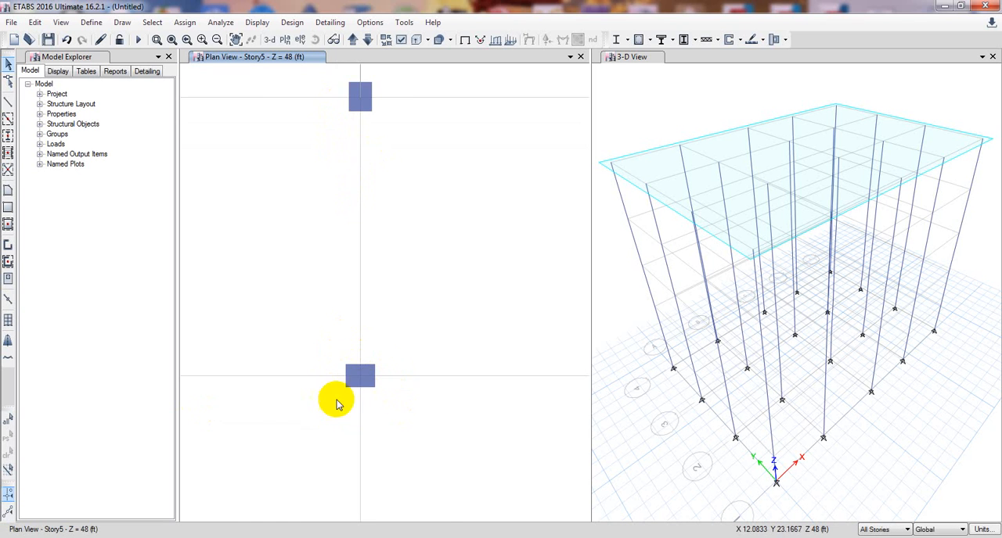
{"action": "scroll", "coordinate": [356, 393], "scroll_direction": "down", "scroll_amount": 3}
{"action": "middle_click_drag", "start_coordinate": [369, 401], "coordinate": [351, 349]}
{"action": "scroll", "coordinate": [367, 384], "scroll_direction": "down", "scroll_amount": 3}
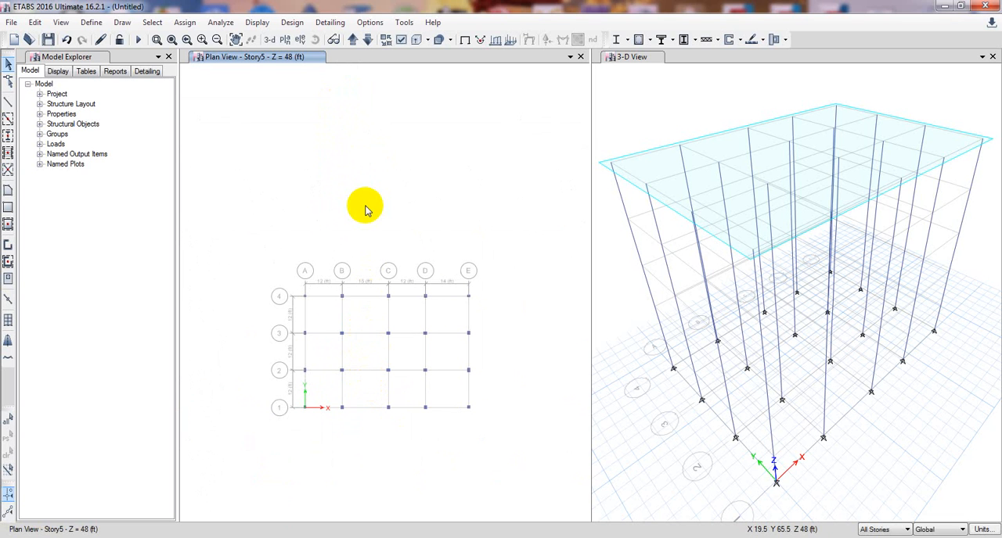
Quick draw B10x15 beams along all grid lines of the plan in one window through All Stories.
{"action": "left_click", "coordinate": [7, 119]}
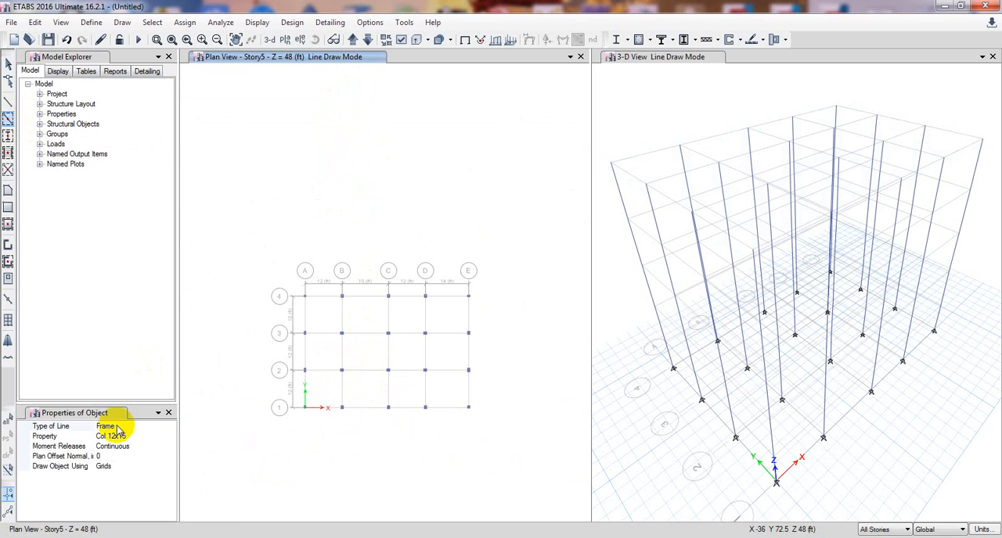
{"action": "left_click", "coordinate": [149, 436]}
{"action": "left_click", "coordinate": [171, 437]}
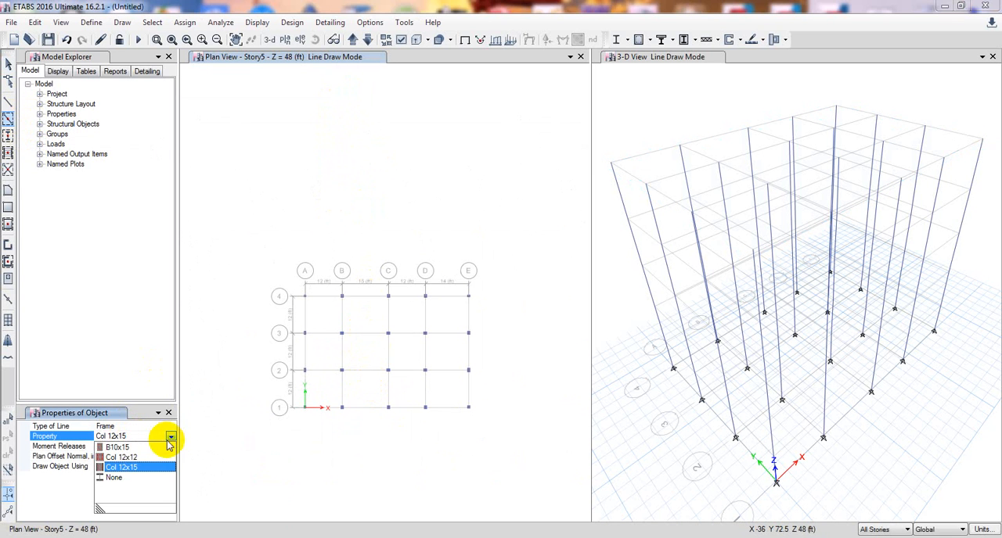
{"action": "left_click", "coordinate": [119, 447]}
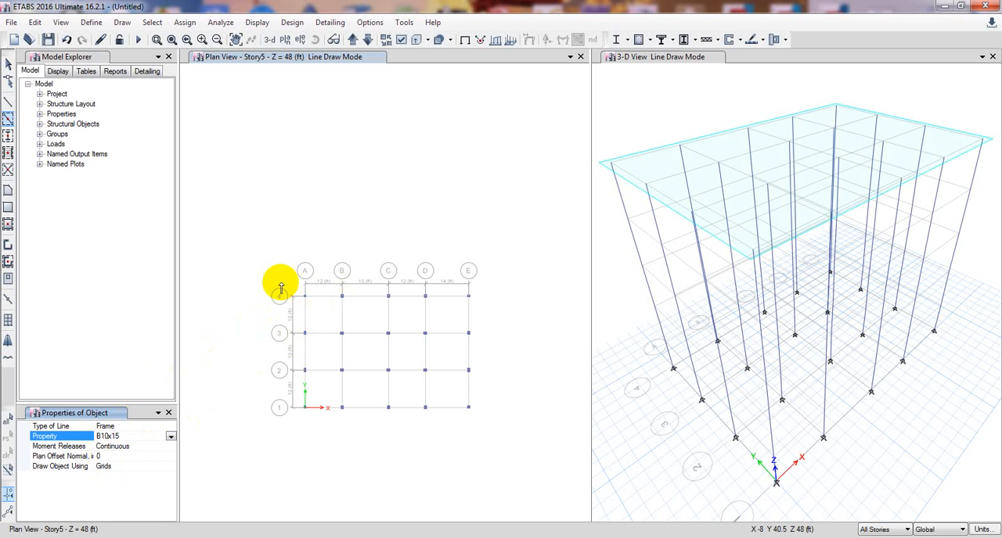
{"action": "mouse_move", "coordinate": [280, 280]}
{"action": "left_mouse_down"}
{"action": "mouse_move", "coordinate": [334, 347]}
{"action": "mouse_move", "coordinate": [500, 417]}
{"action": "left_mouse_up"}
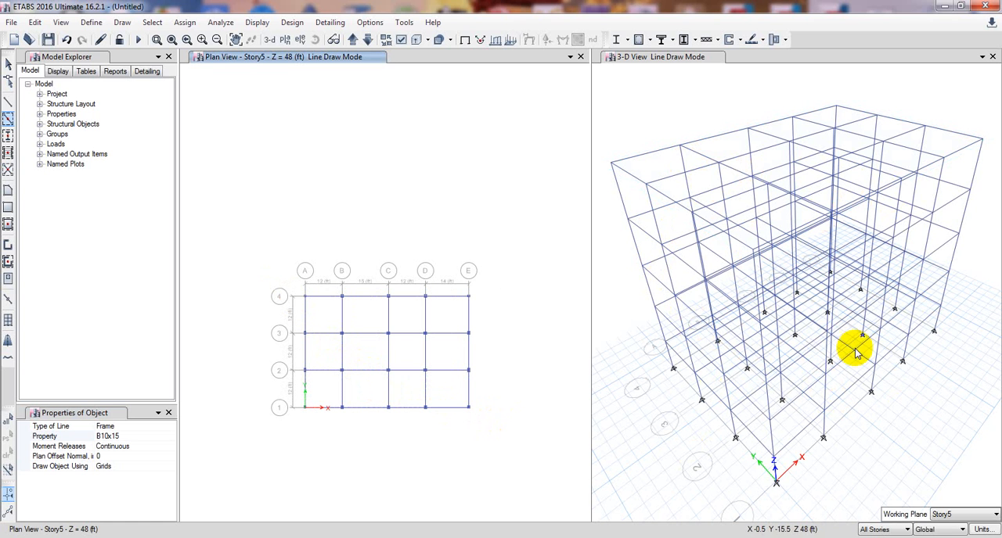
{"action": "middle_click_drag", "start_coordinate": [639, 348], "coordinate": [651, 345]}
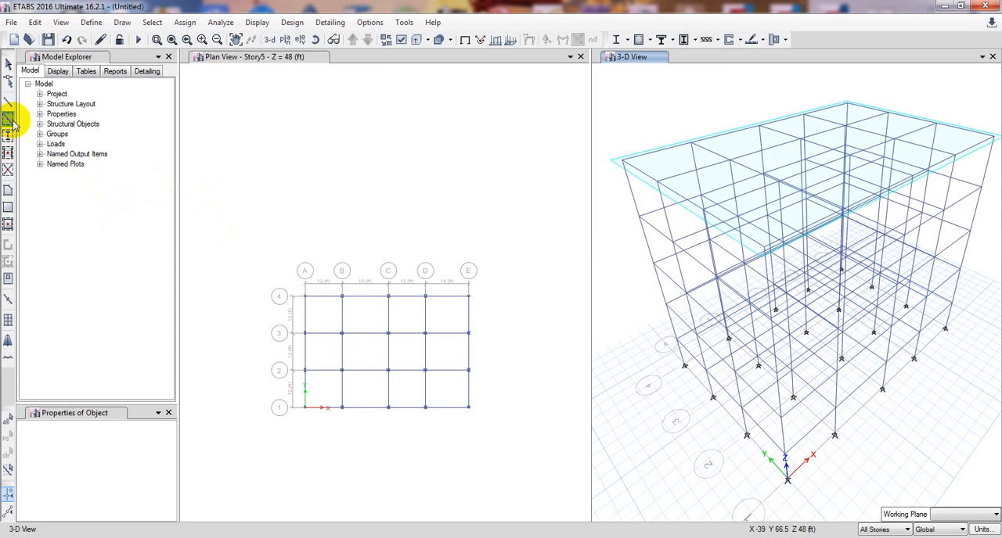
Draw a rectangular Slab5in floor from grid point A4 to grid point B3 through All Stories.
{"action": "left_click", "coordinate": [8, 208]}
{"action": "left_click", "coordinate": [126, 426]}
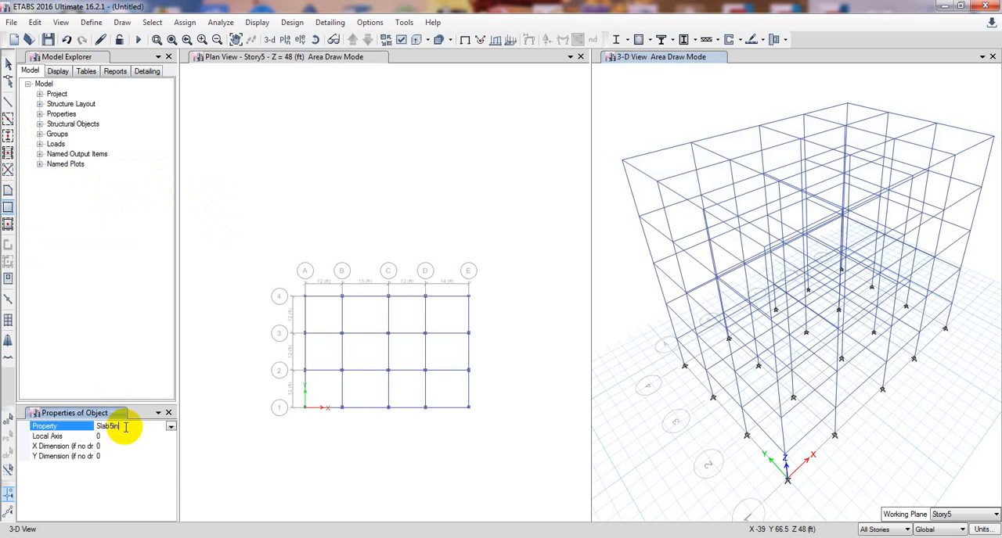
{"action": "left_click", "coordinate": [171, 429]}
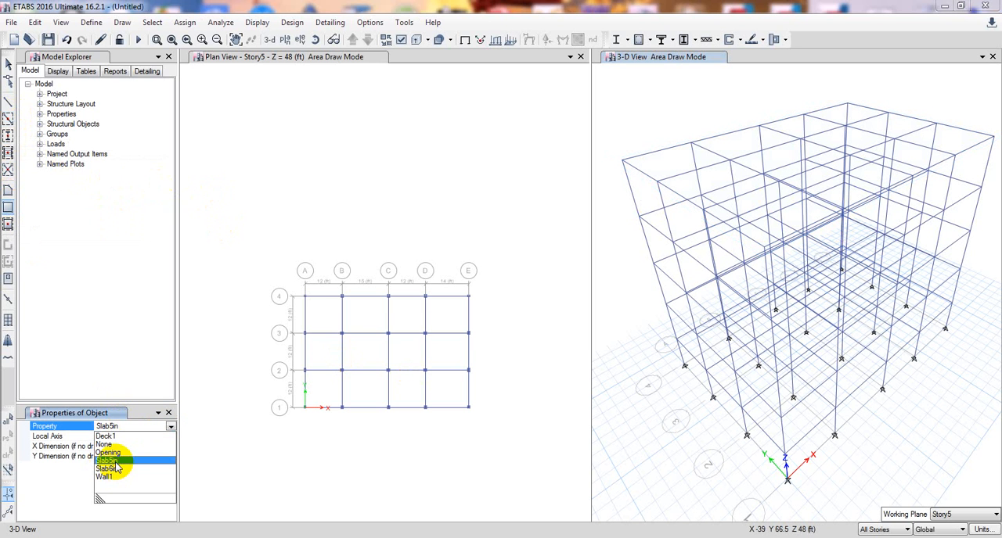
{"action": "left_click", "coordinate": [115, 463]}
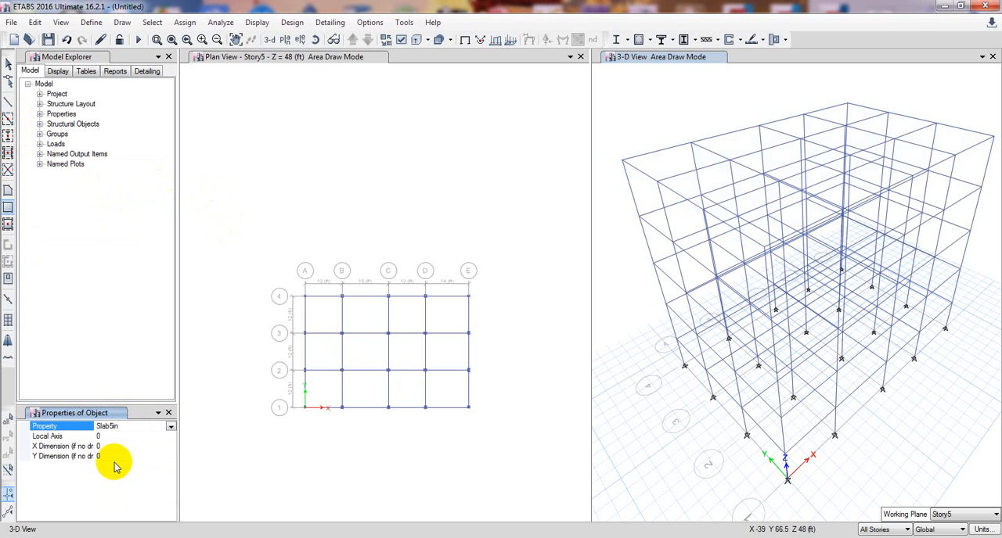
{"action": "left_click", "coordinate": [328, 321]}
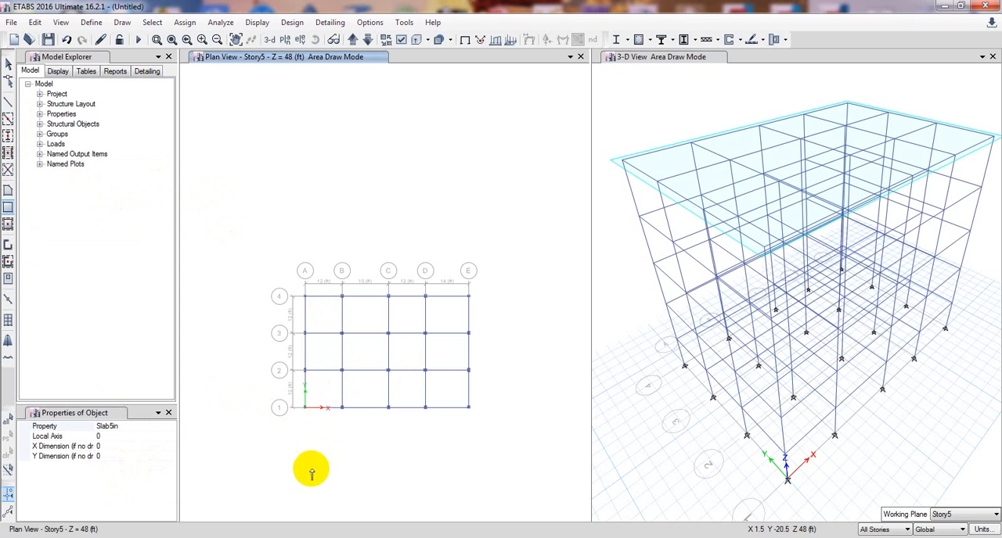
{"action": "middle_click_drag", "start_coordinate": [310, 471], "coordinate": [308, 460]}
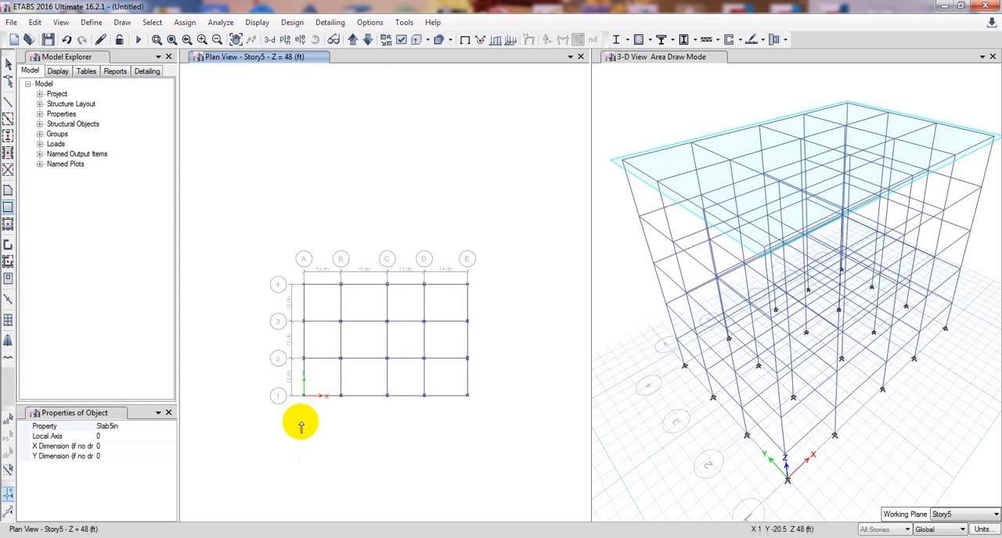
{"action": "key", "text": "Escape"}
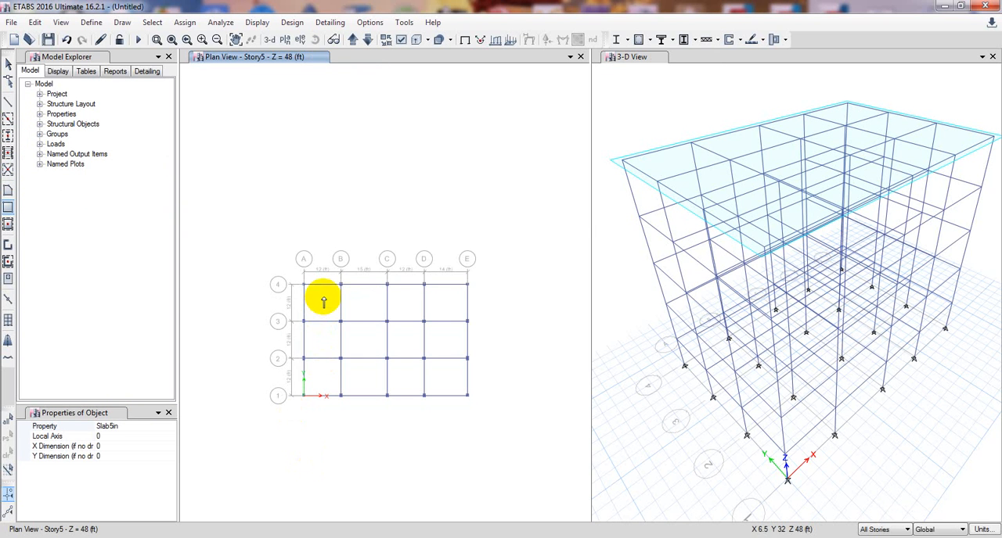
{"action": "scroll", "coordinate": [327, 308], "scroll_direction": "up", "scroll_amount": 2}
{"action": "middle_click_drag", "start_coordinate": [329, 306], "coordinate": [295, 277]}
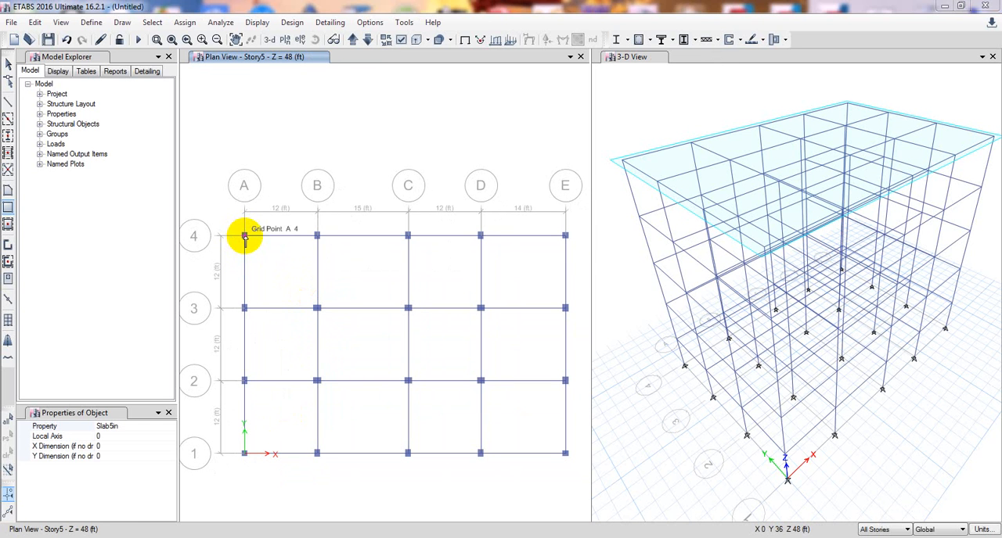
{"action": "left_click_drag", "start_coordinate": [244, 236], "coordinate": [317, 308]}
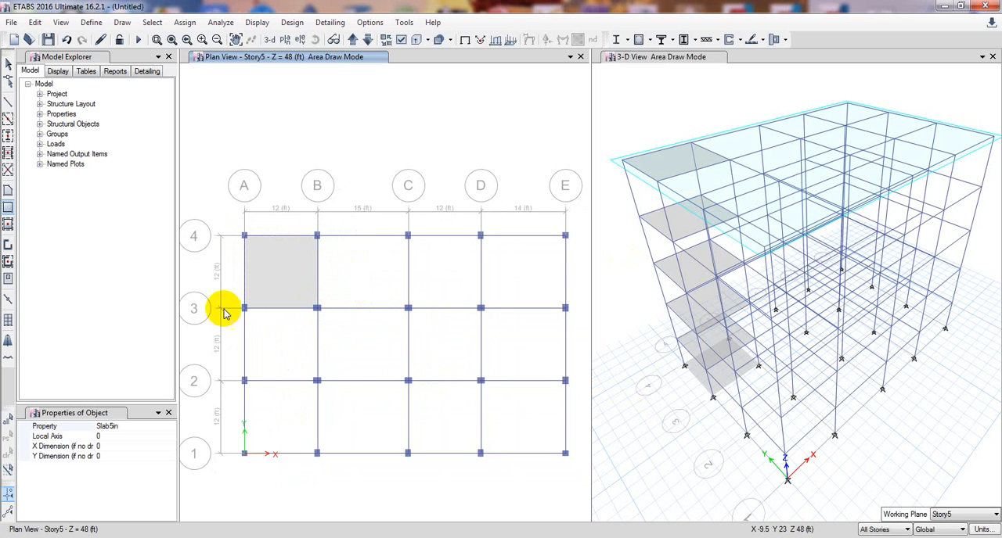
Quick draw Slab5in floors in all remaining bays of the plan between grid lines A–E and 1–4 through All Stories.
{"action": "left_click", "coordinate": [8, 225]}
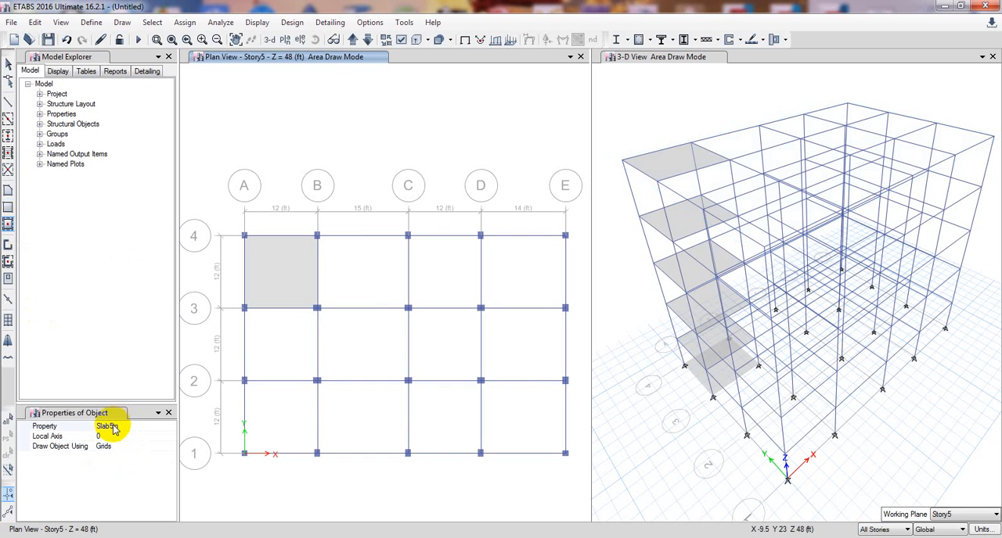
{"action": "left_click", "coordinate": [349, 266]}
{"action": "left_click", "coordinate": [462, 274]}
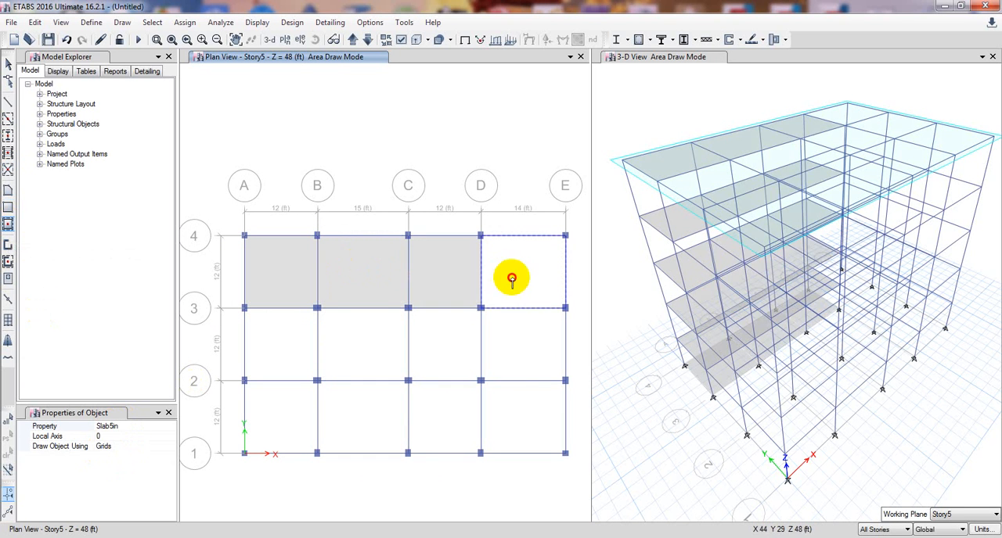
{"action": "left_click", "coordinate": [511, 280]}
{"action": "left_click", "coordinate": [528, 360]}
{"action": "left_click", "coordinate": [416, 353]}
{"action": "left_click", "coordinate": [346, 350]}
{"action": "left_click", "coordinate": [282, 348]}
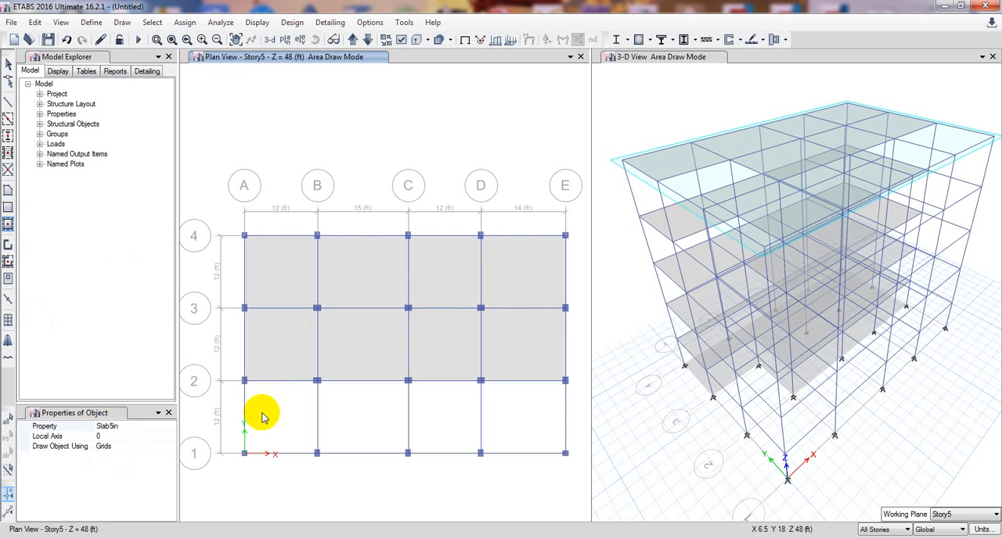
{"action": "left_click", "coordinate": [262, 417]}
{"action": "left_click", "coordinate": [352, 418]}
{"action": "left_click", "coordinate": [454, 429]}
{"action": "left_click", "coordinate": [523, 438]}
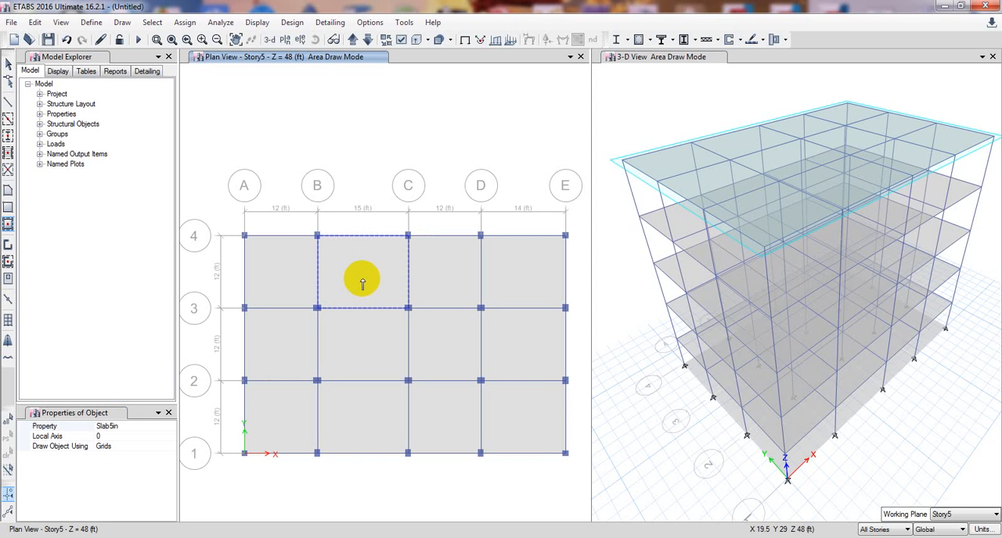
{"action": "key", "text": "Escape"}
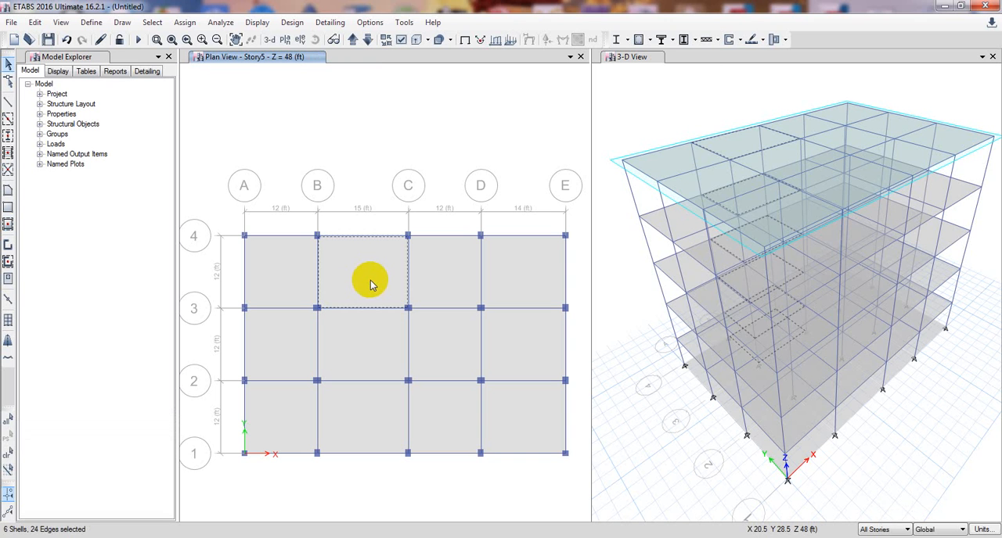
Delete the slabs in the bay between grid lines B–C and 3–4 on all stories.
{"action": "key", "text": "Delete"}
{"action": "left_click", "coordinate": [725, 187]}
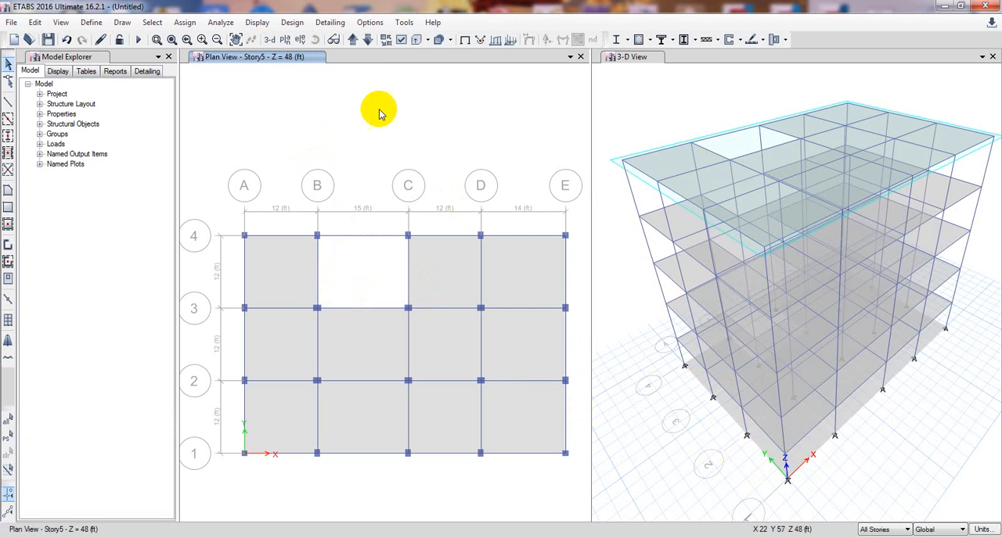
Switch the plan view from Story5 to the Base level.
{"action": "left_click", "coordinate": [284, 40]}
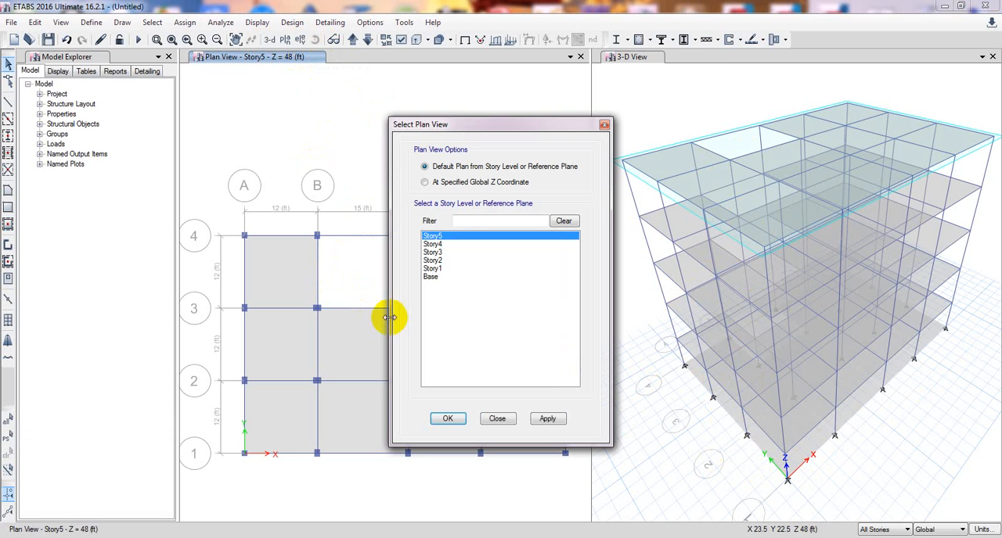
{"action": "left_click", "coordinate": [427, 276]}
{"action": "left_click", "coordinate": [547, 419]}
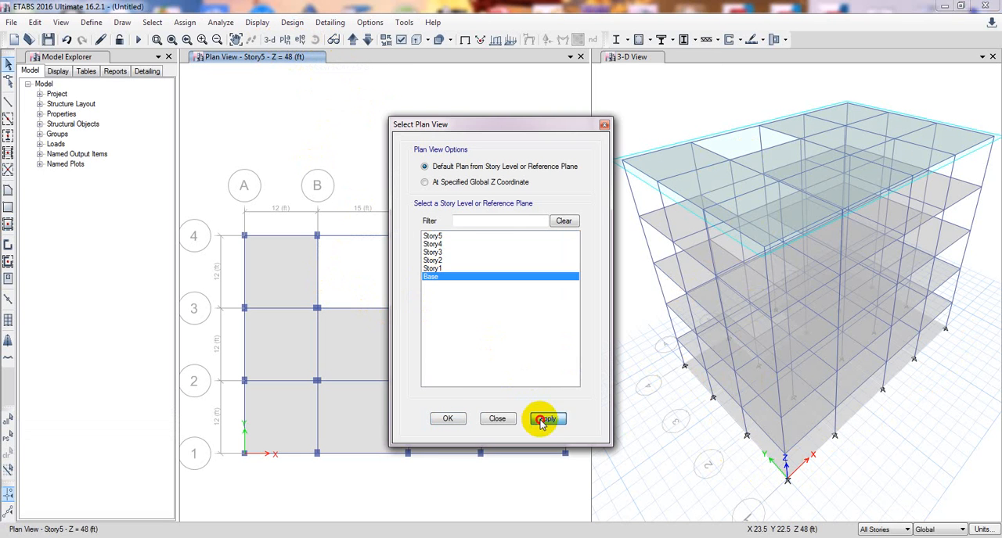
{"action": "left_click", "coordinate": [447, 419]}
Select every slab panel in the Base plan with All Stories active and delete the selection.
{"action": "left_click", "coordinate": [283, 258]}
{"action": "left_click", "coordinate": [295, 336]}
{"action": "left_click", "coordinate": [292, 387]}
{"action": "left_click", "coordinate": [364, 393]}
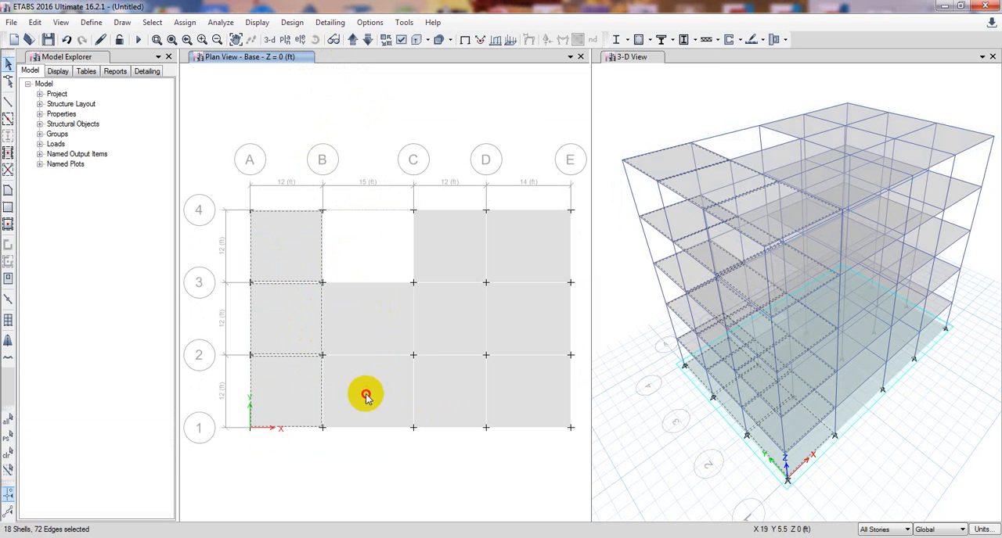
{"action": "left_click", "coordinate": [371, 337]}
{"action": "left_click", "coordinate": [447, 398]}
{"action": "left_click", "coordinate": [437, 322]}
{"action": "left_click", "coordinate": [459, 223]}
{"action": "left_click", "coordinate": [506, 277]}
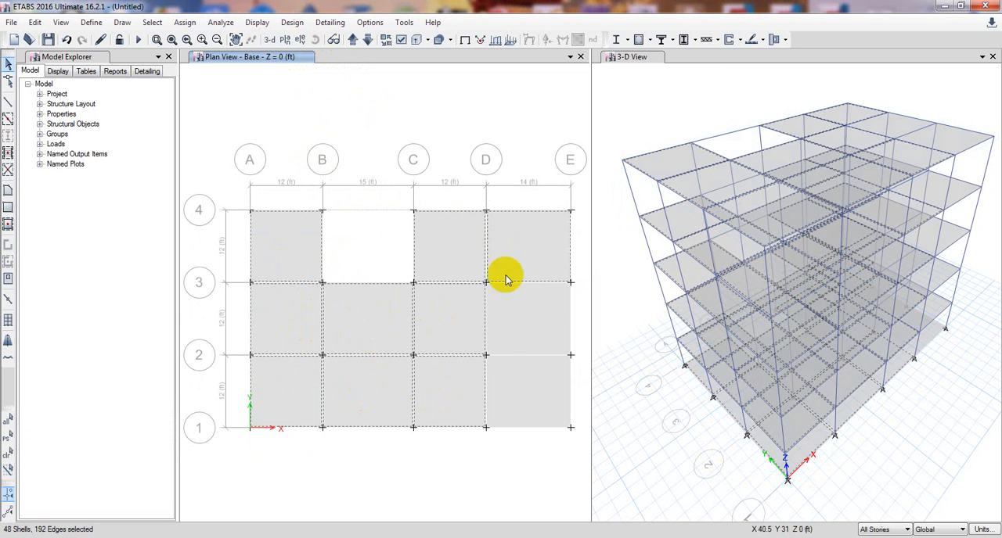
{"action": "left_click", "coordinate": [510, 334]}
{"action": "left_click", "coordinate": [517, 393]}
{"action": "key", "text": "Delete"}
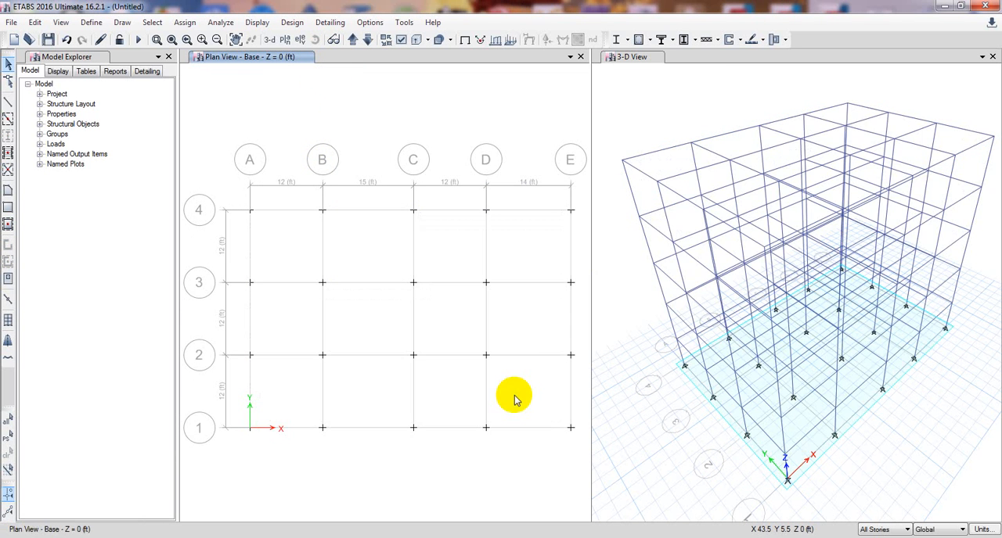
Select all joints through All Stories and assign them fixed restraints in all translations and rotations.
{"action": "left_click_drag", "start_coordinate": [200, 185], "coordinate": [579, 454]}
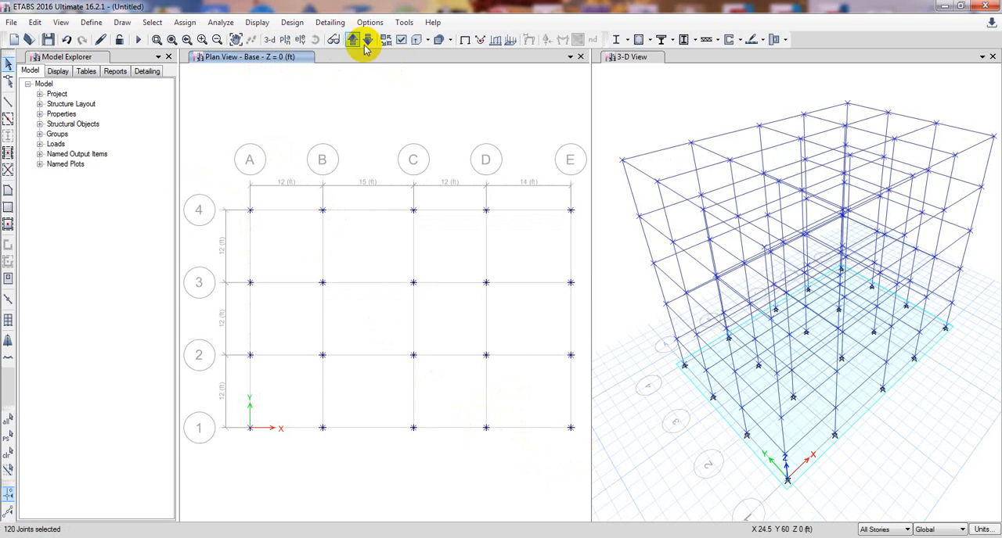
{"action": "left_click", "coordinate": [186, 22]}
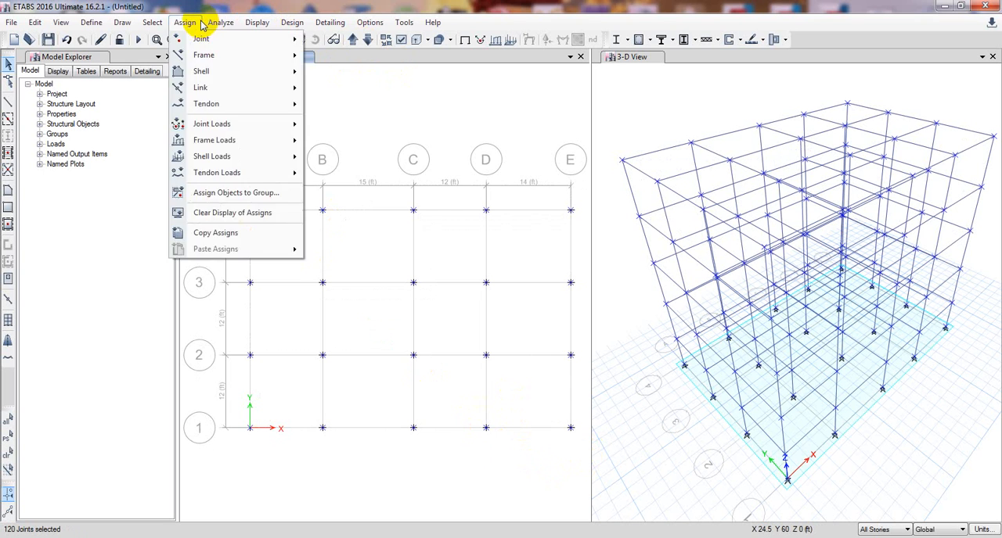
{"action": "left_click", "coordinate": [187, 22]}
{"action": "left_click", "coordinate": [188, 22]}
{"action": "mouse_move", "coordinate": [201, 38]}
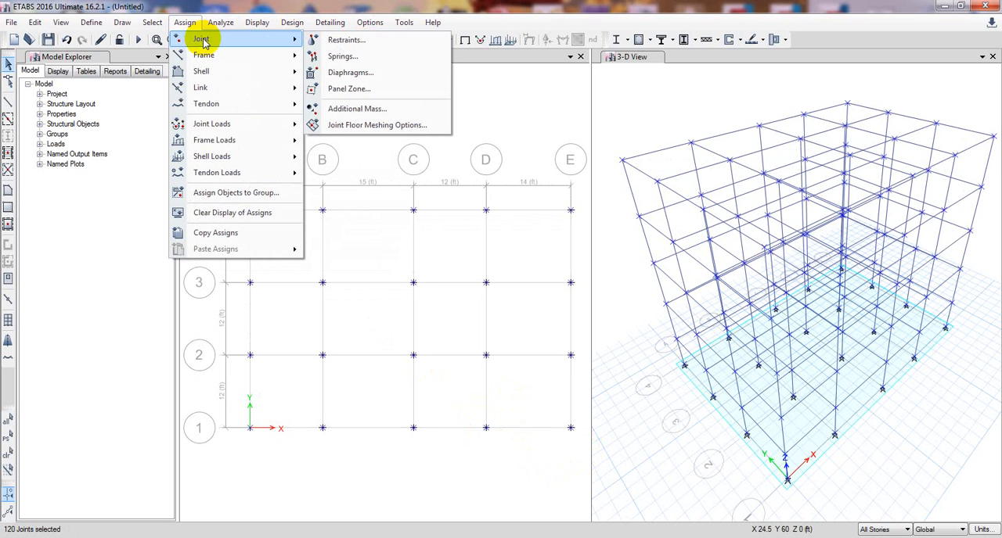
{"action": "left_click", "coordinate": [338, 39]}
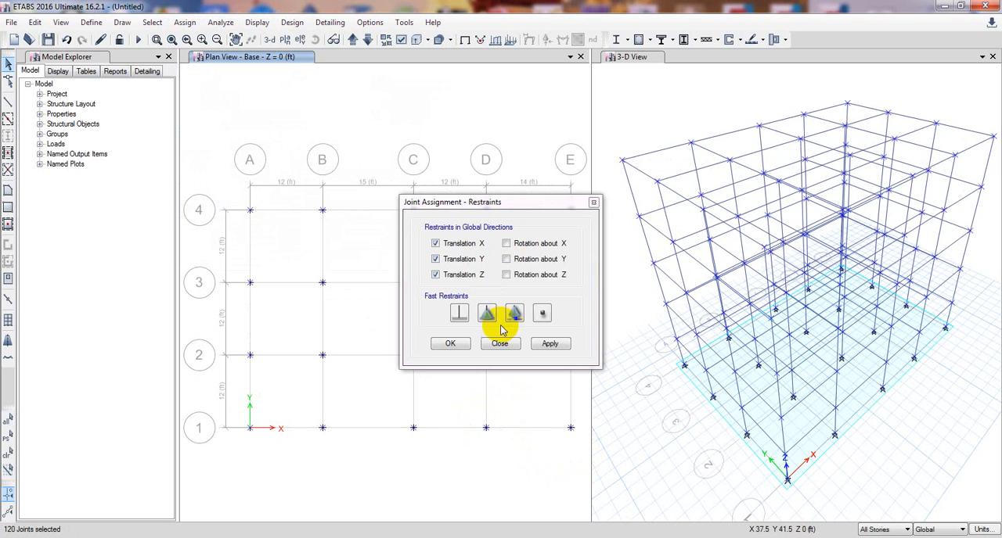
{"action": "left_click", "coordinate": [459, 313]}
{"action": "left_click", "coordinate": [550, 344]}
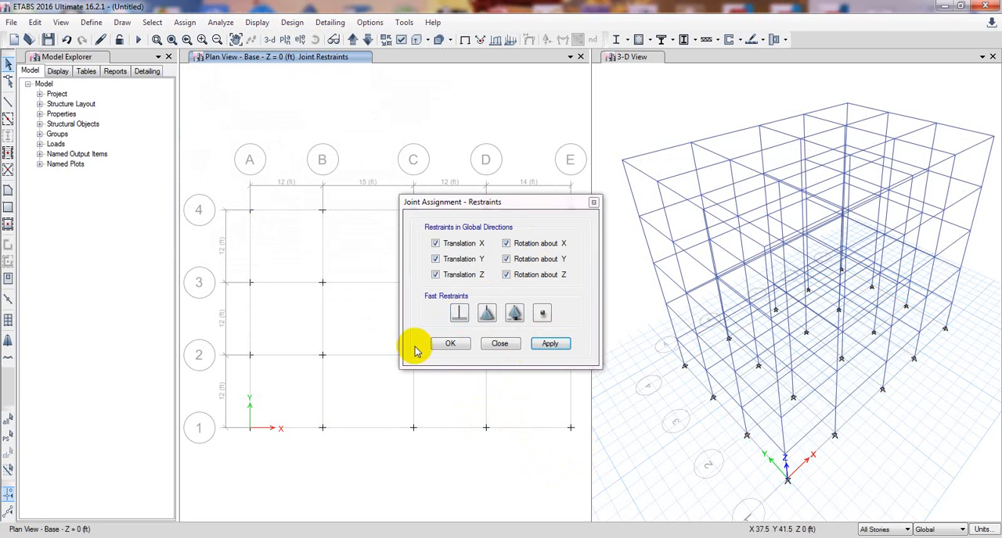
{"action": "left_click", "coordinate": [450, 346]}
Undo the fixed restraint assignment made to the joints on all stories.
{"action": "left_click", "coordinate": [671, 462]}
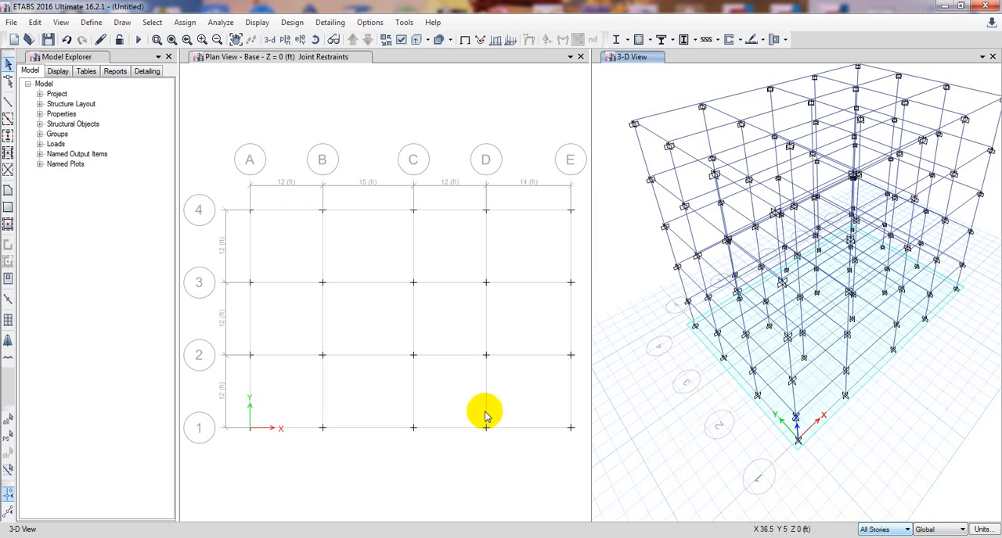
{"action": "left_click", "coordinate": [338, 97]}
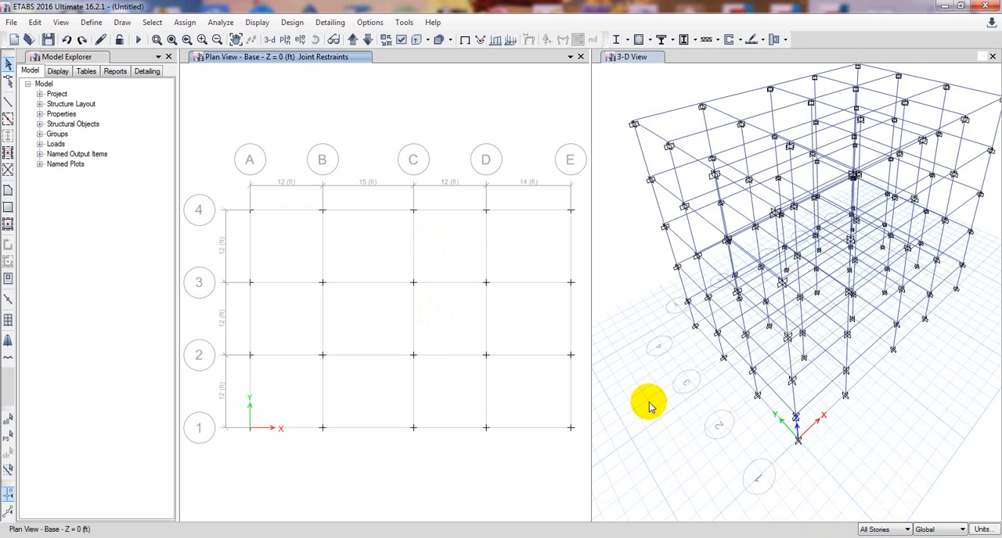
{"action": "middle_click_drag", "start_coordinate": [648, 403], "coordinate": [658, 402]}
{"action": "left_click", "coordinate": [362, 123]}
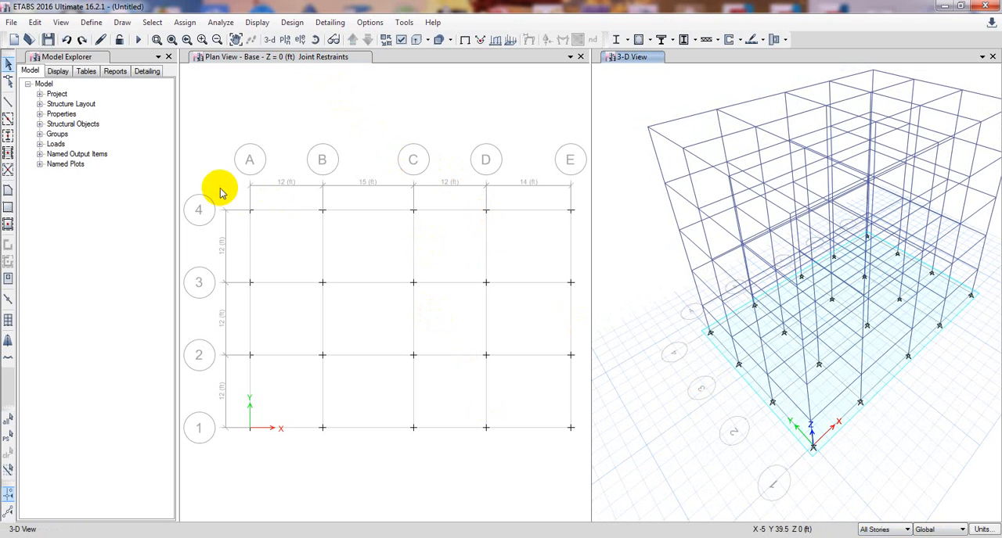
Limit the selection to One Story and assign fixed restraints to all joints of the Base plan.
{"action": "left_click", "coordinate": [871, 537]}
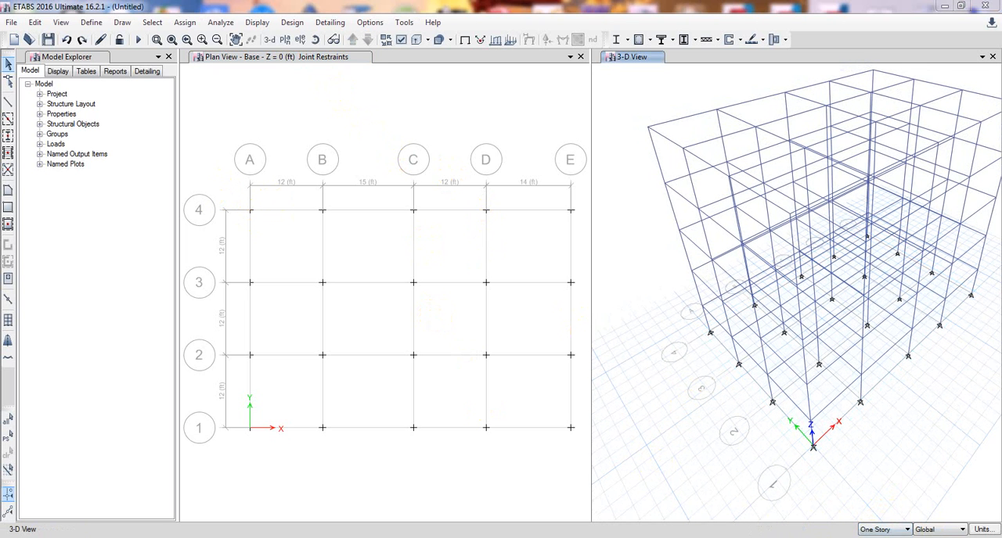
{"action": "left_click_drag", "start_coordinate": [247, 193], "coordinate": [588, 438]}
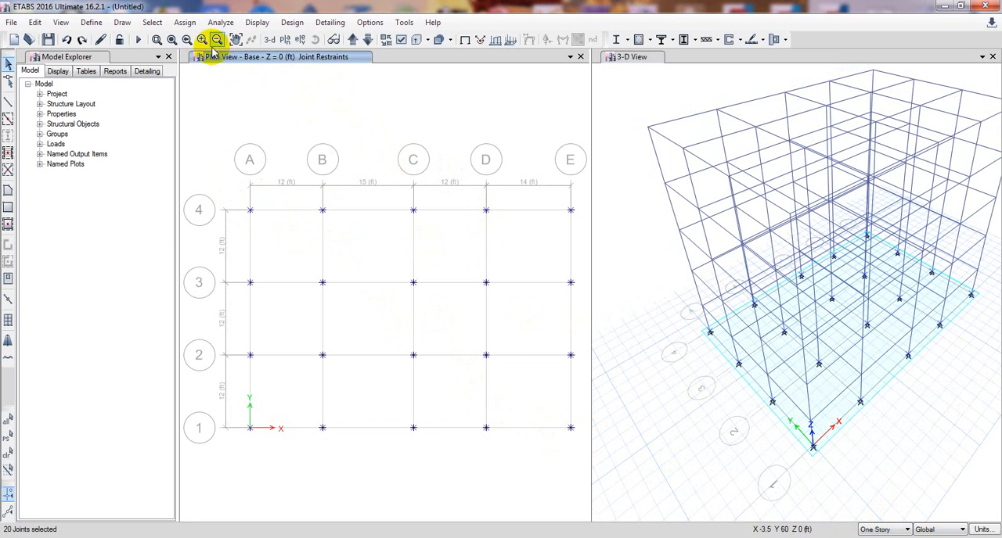
{"action": "left_click", "coordinate": [185, 24]}
{"action": "mouse_move", "coordinate": [213, 37]}
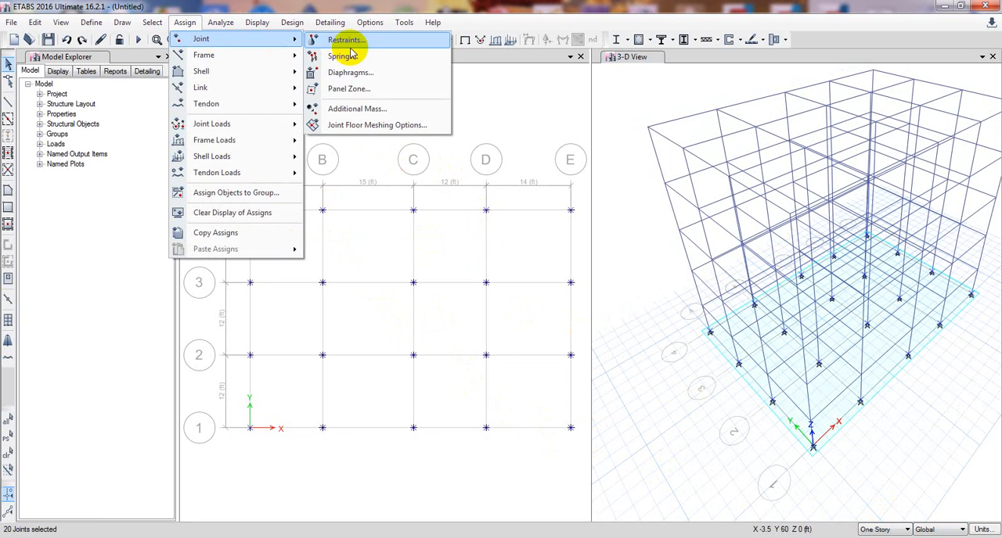
{"action": "left_click", "coordinate": [410, 37]}
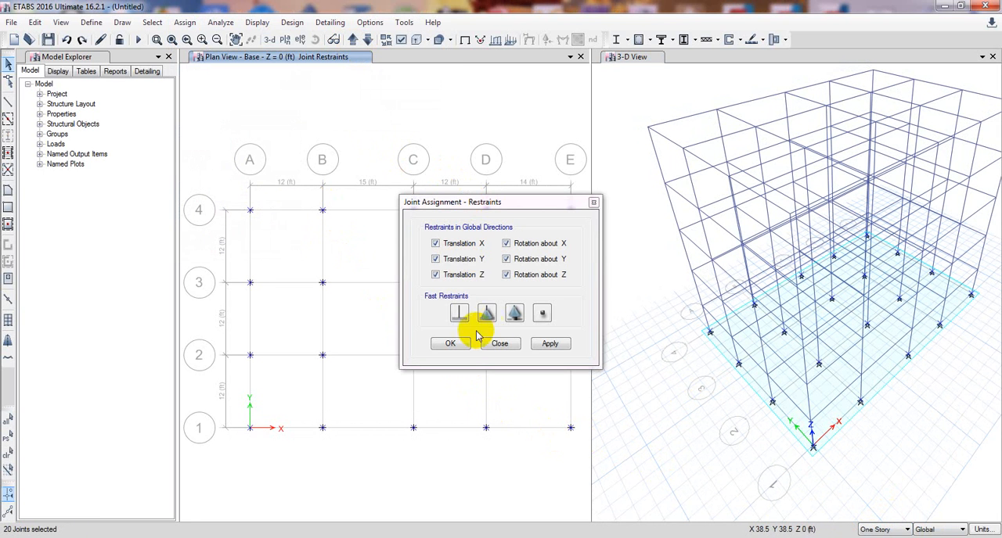
{"action": "left_click", "coordinate": [551, 345]}
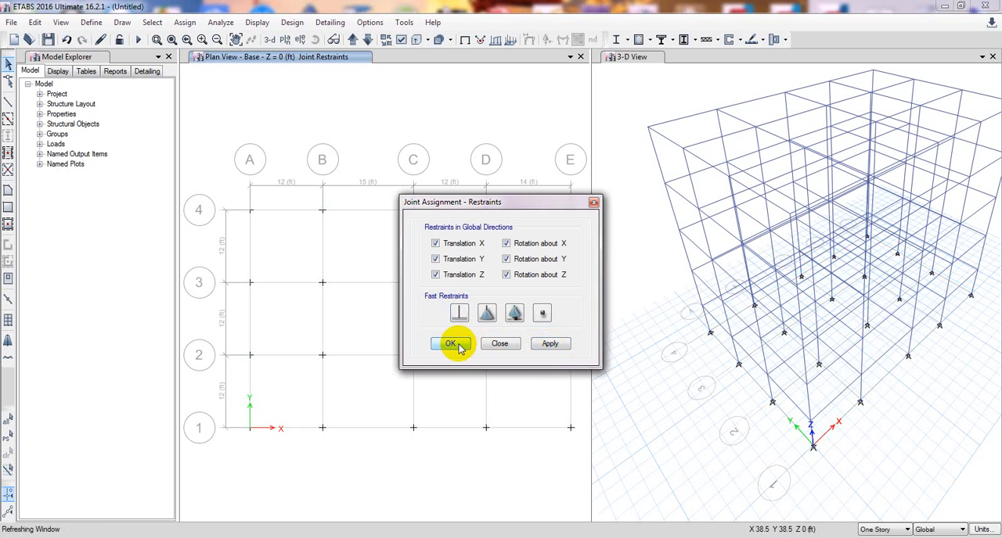
{"action": "left_click", "coordinate": [452, 342]}
Close the plan view and examine the base supports from several sides in the enlarged 3-D view.
{"action": "left_click", "coordinate": [697, 400]}
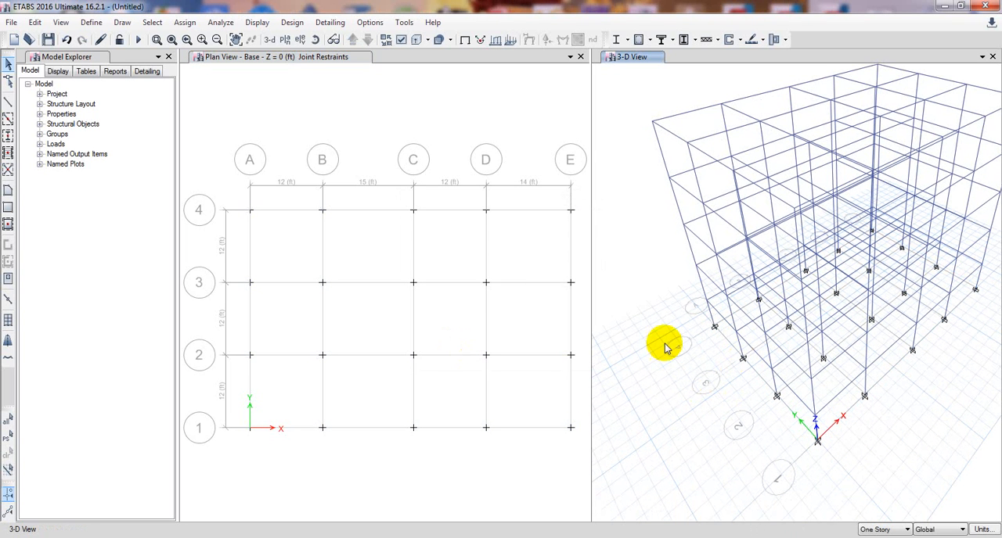
{"action": "left_click", "coordinate": [316, 105]}
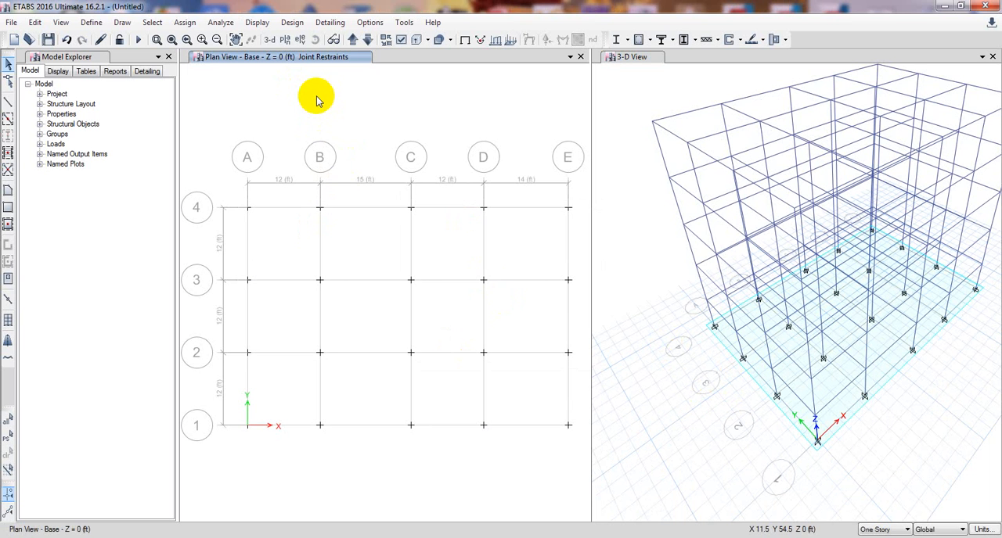
{"action": "middle_click_drag", "start_coordinate": [633, 213], "coordinate": [629, 232]}
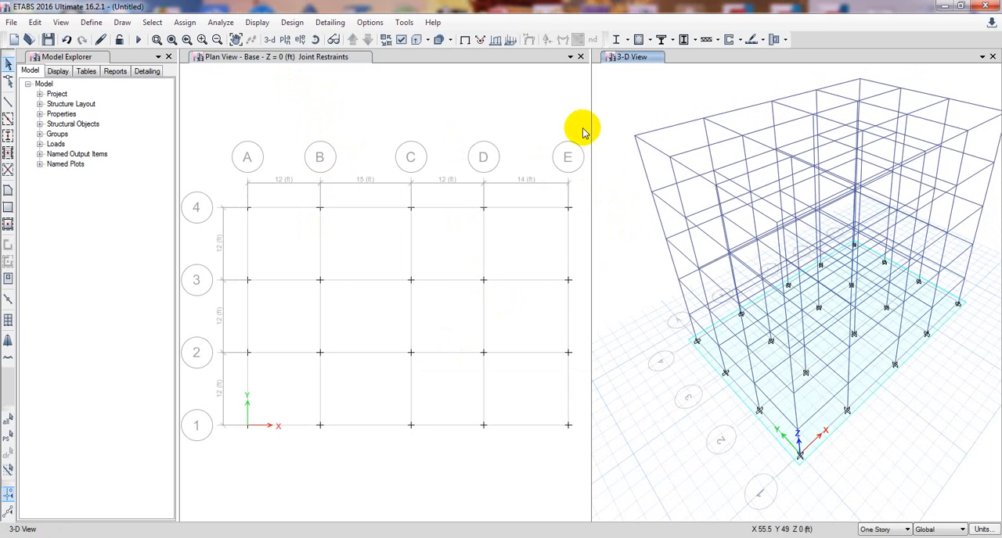
{"action": "left_click", "coordinate": [580, 56]}
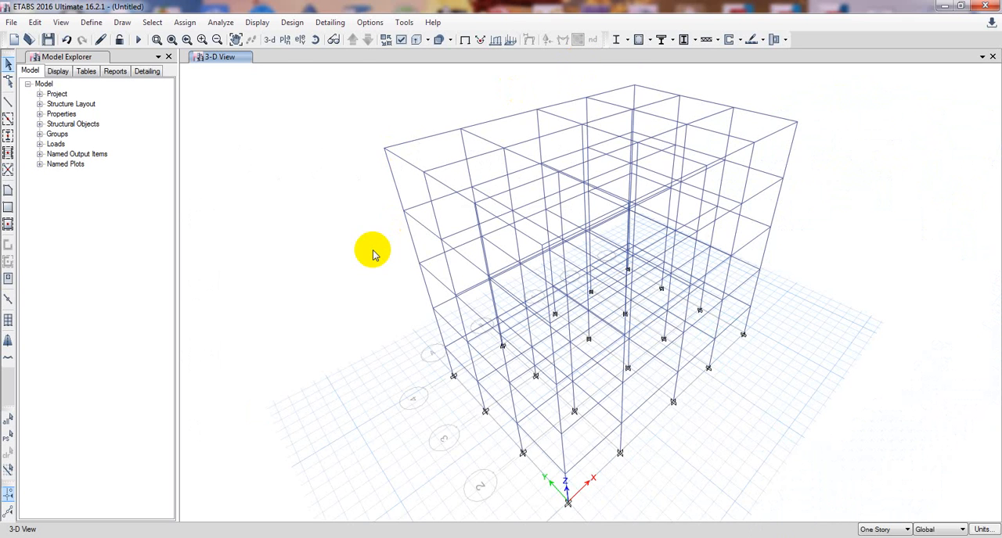
{"action": "middle_click_drag", "start_coordinate": [372, 255], "coordinate": [365, 242]}
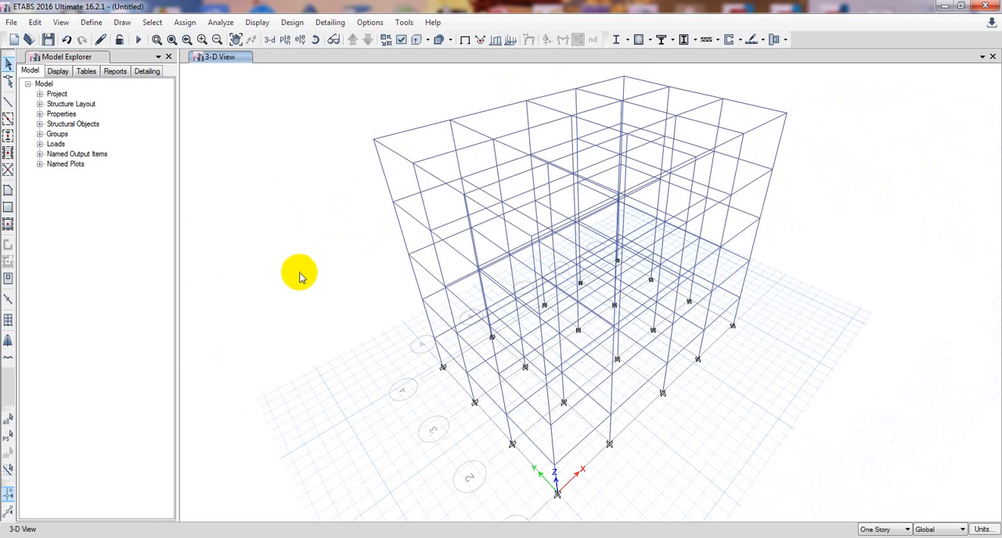
{"action": "left_click", "coordinate": [313, 40]}
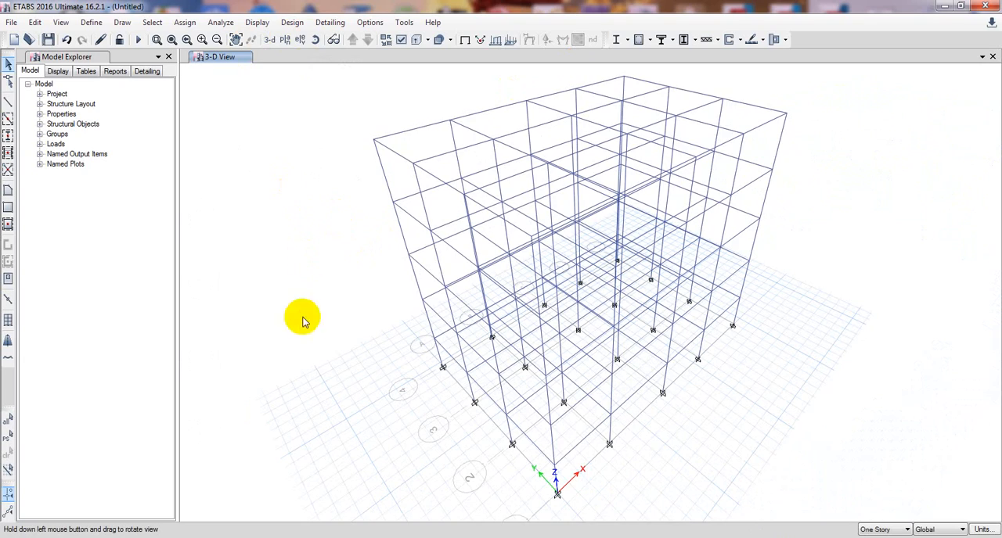
{"action": "left_click_drag", "start_coordinate": [302, 318], "coordinate": [654, 266]}
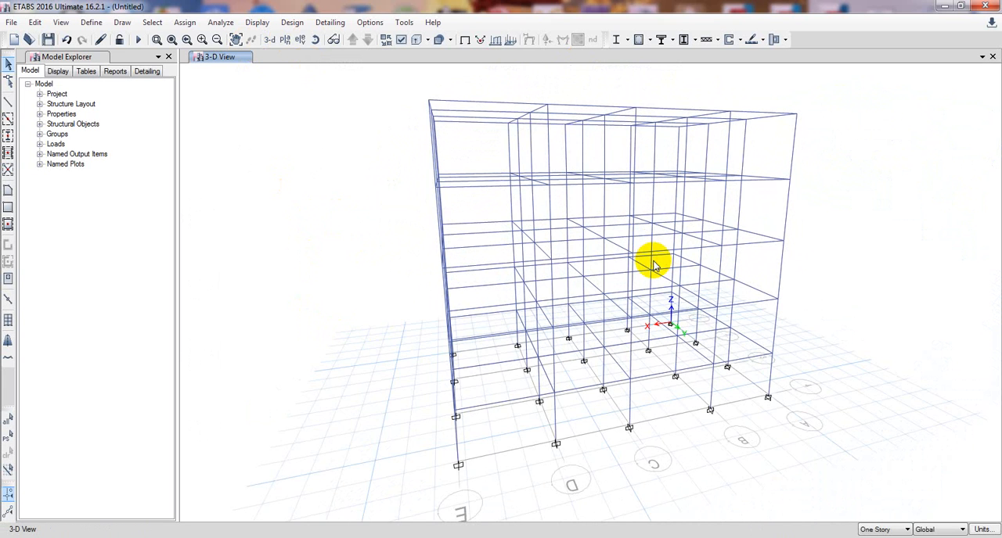
{"action": "mouse_move", "coordinate": [823, 304]}
{"action": "left_mouse_down"}
{"action": "mouse_move", "coordinate": [781, 325]}
{"action": "mouse_move", "coordinate": [774, 318]}
{"action": "mouse_move", "coordinate": [825, 308]}
{"action": "mouse_move", "coordinate": [834, 325]}
{"action": "mouse_move", "coordinate": [798, 311]}
{"action": "mouse_move", "coordinate": [825, 295]}
{"action": "mouse_move", "coordinate": [809, 317]}
{"action": "mouse_move", "coordinate": [809, 346]}
{"action": "mouse_move", "coordinate": [828, 332]}
{"action": "mouse_move", "coordinate": [818, 304]}
{"action": "mouse_move", "coordinate": [832, 308]}
{"action": "left_mouse_up"}
{"action": "left_click", "coordinate": [330, 40]}
{"action": "middle_click_drag", "start_coordinate": [316, 358], "coordinate": [356, 349]}
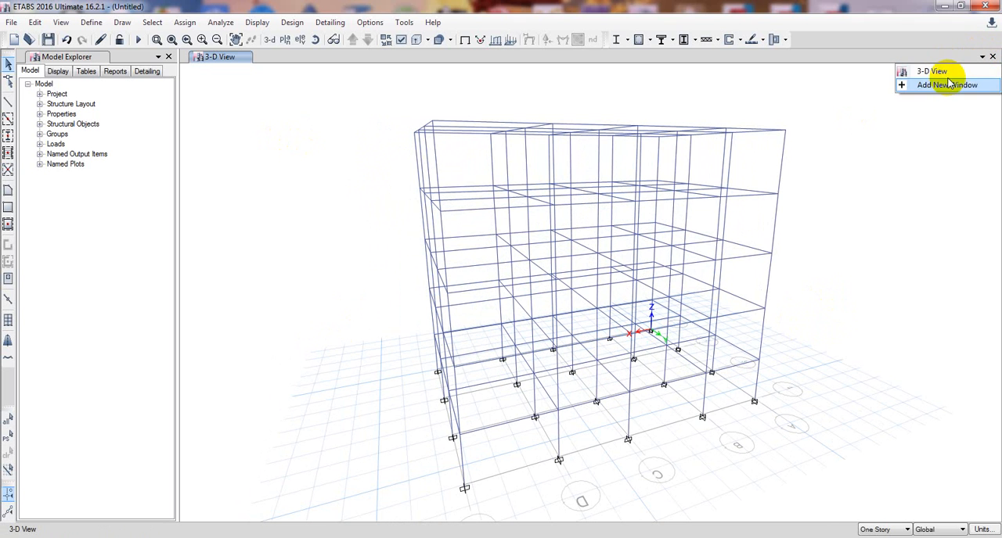
Add a new plan view window, dock it beside the 3-D view and restore the default 3-D view.
{"action": "left_click", "coordinate": [947, 85]}
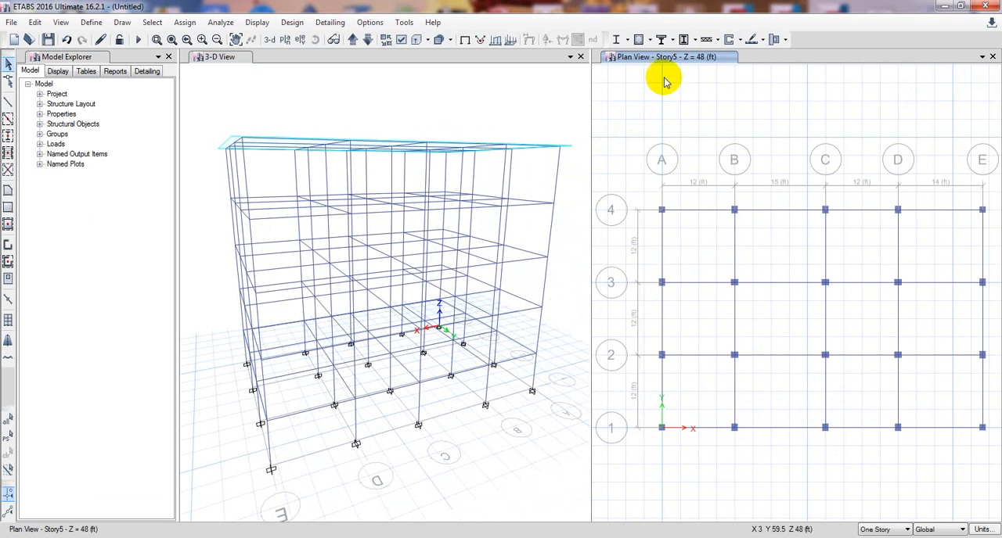
{"action": "left_click_drag", "start_coordinate": [756, 60], "coordinate": [328, 70]}
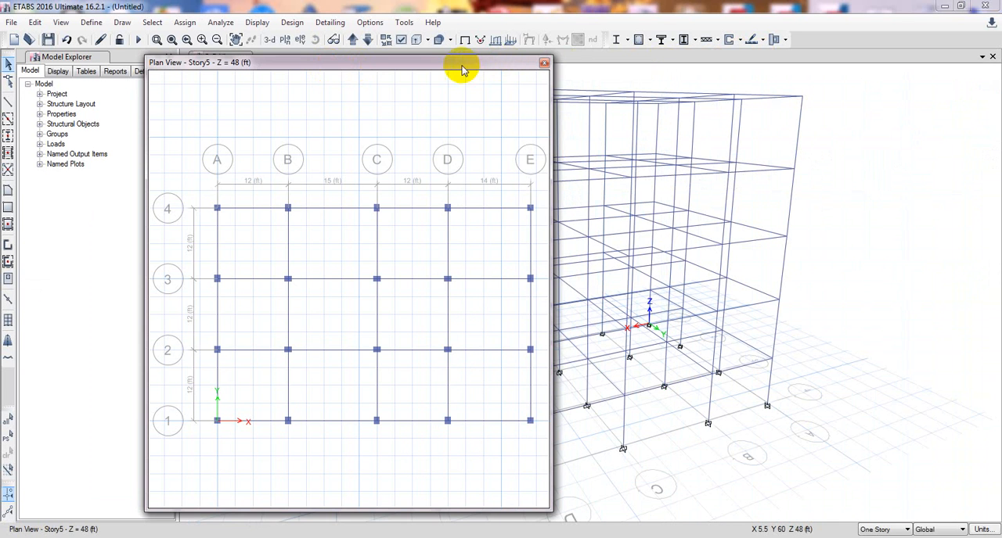
{"action": "left_click_drag", "start_coordinate": [461, 70], "coordinate": [512, 65]}
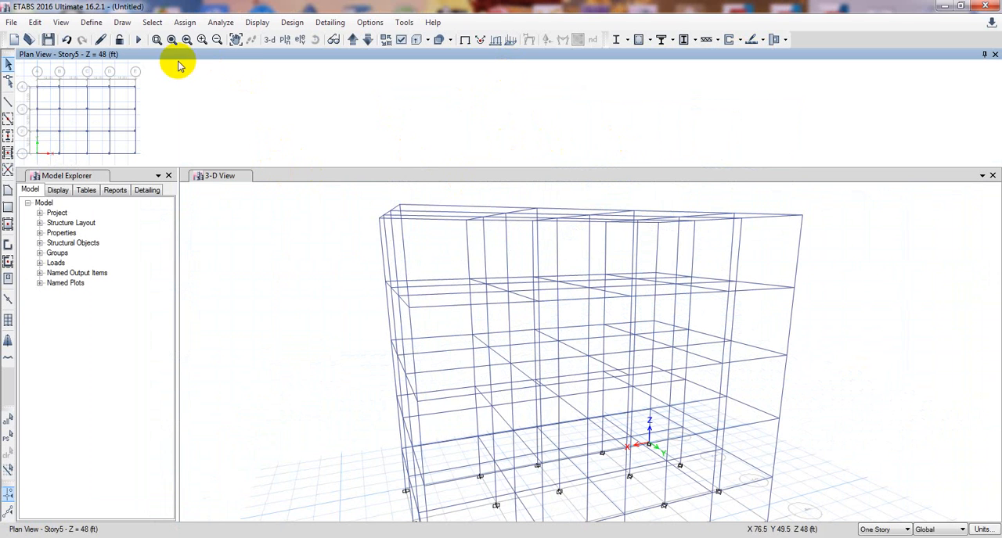
{"action": "left_click_drag", "start_coordinate": [254, 54], "coordinate": [568, 342]}
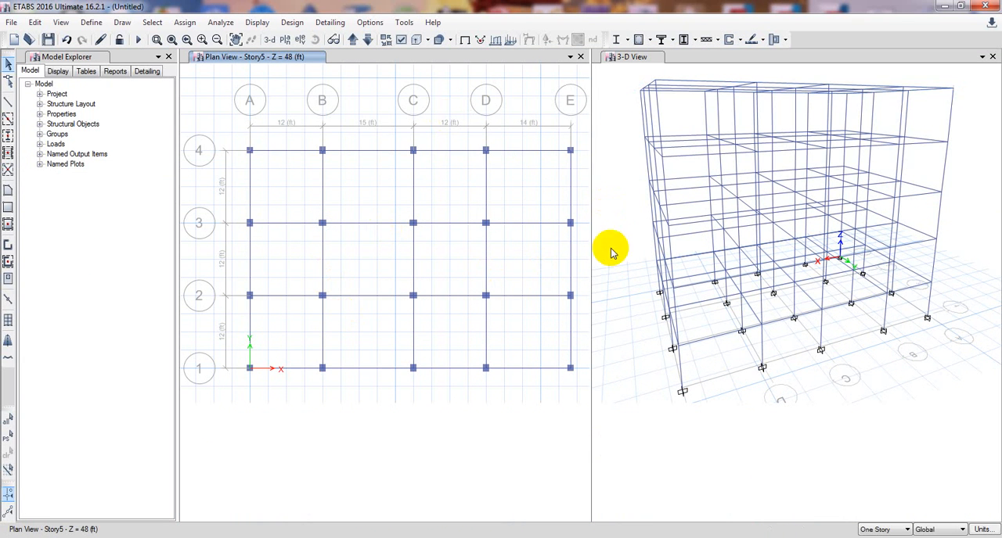
{"action": "scroll", "coordinate": [626, 258], "scroll_direction": "up", "scroll_amount": 2}
{"action": "middle_click_drag", "start_coordinate": [633, 261], "coordinate": [637, 297]}
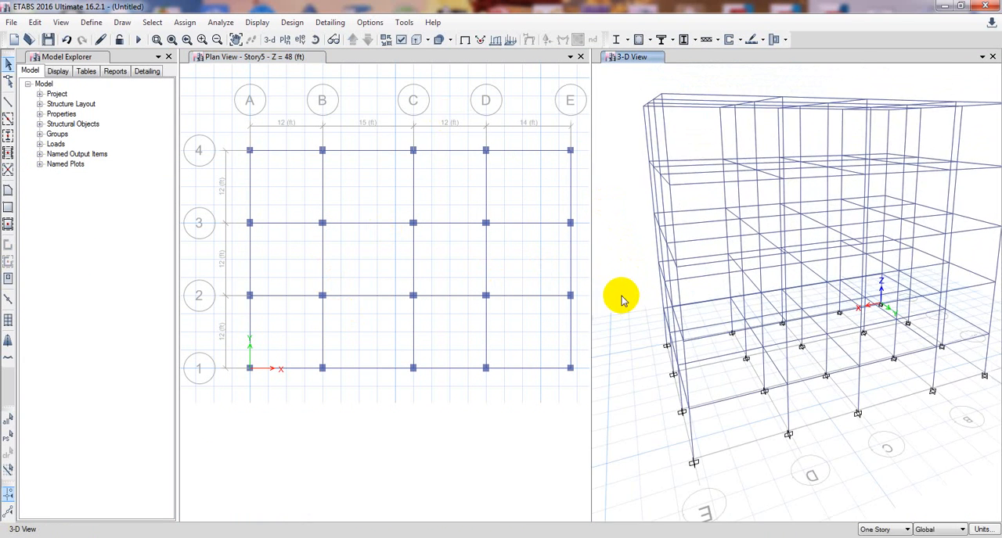
{"action": "left_click", "coordinate": [269, 40]}
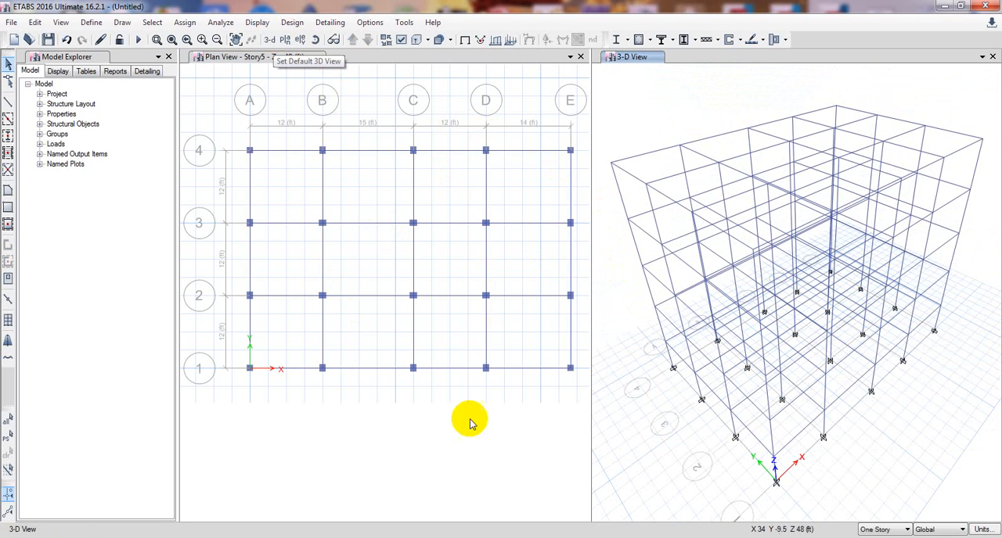
Switch the plan view from Story5 to Story1.
{"action": "left_click", "coordinate": [413, 427]}
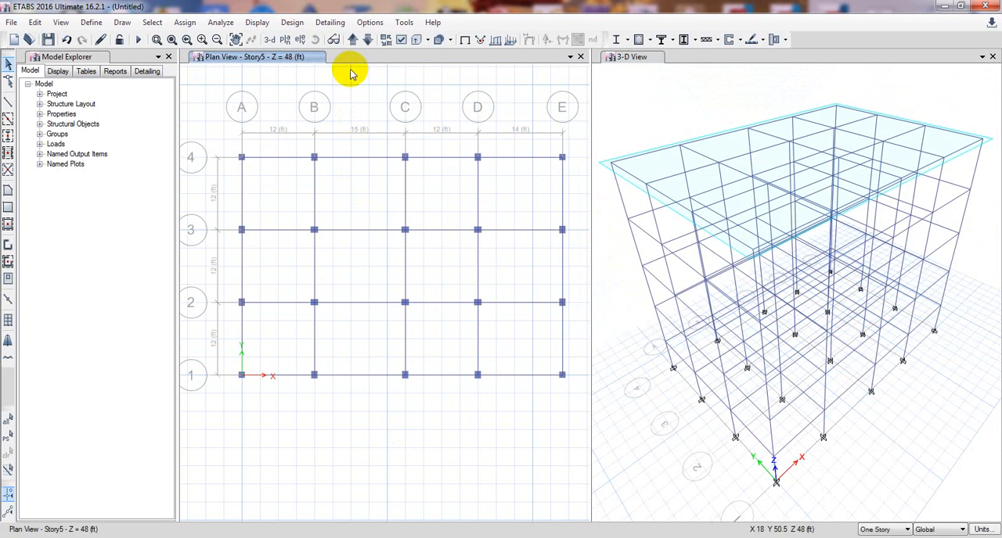
{"action": "middle_click_drag", "start_coordinate": [363, 111], "coordinate": [364, 121]}
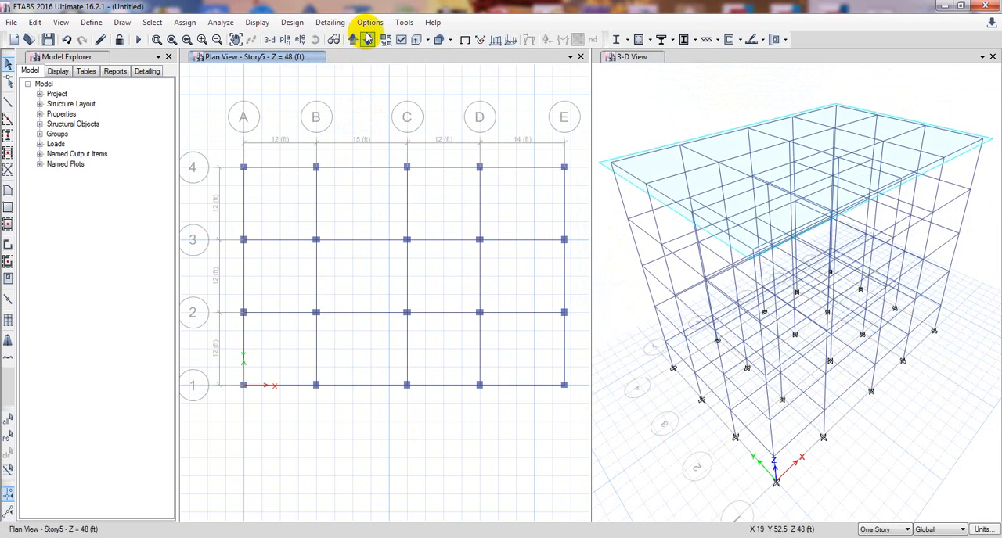
{"action": "left_click", "coordinate": [285, 41]}
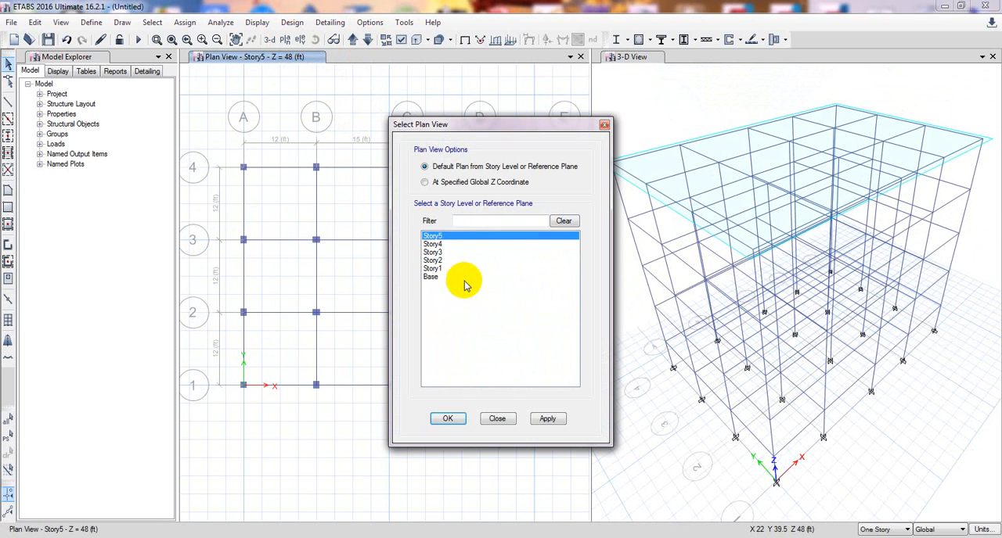
{"action": "left_click", "coordinate": [443, 269]}
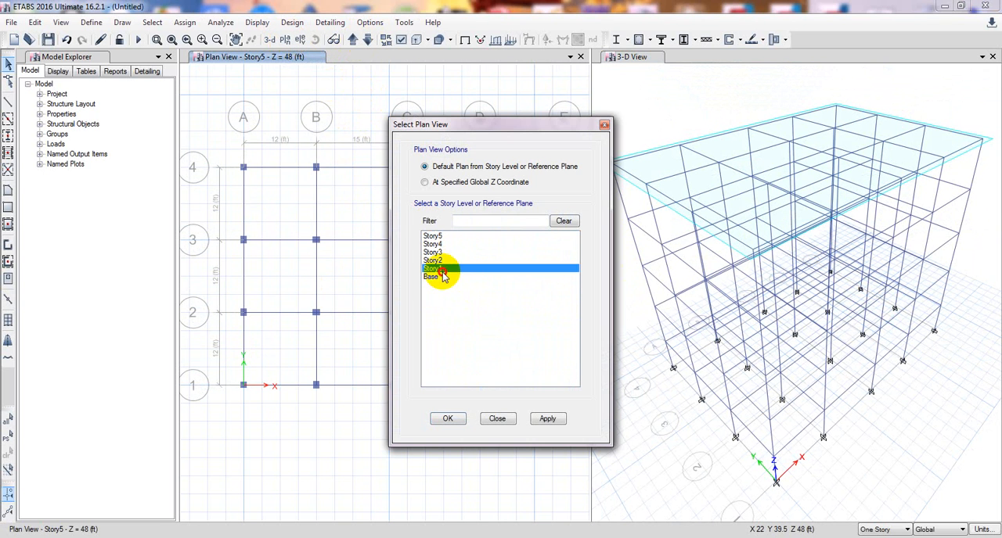
{"action": "left_click", "coordinate": [545, 419]}
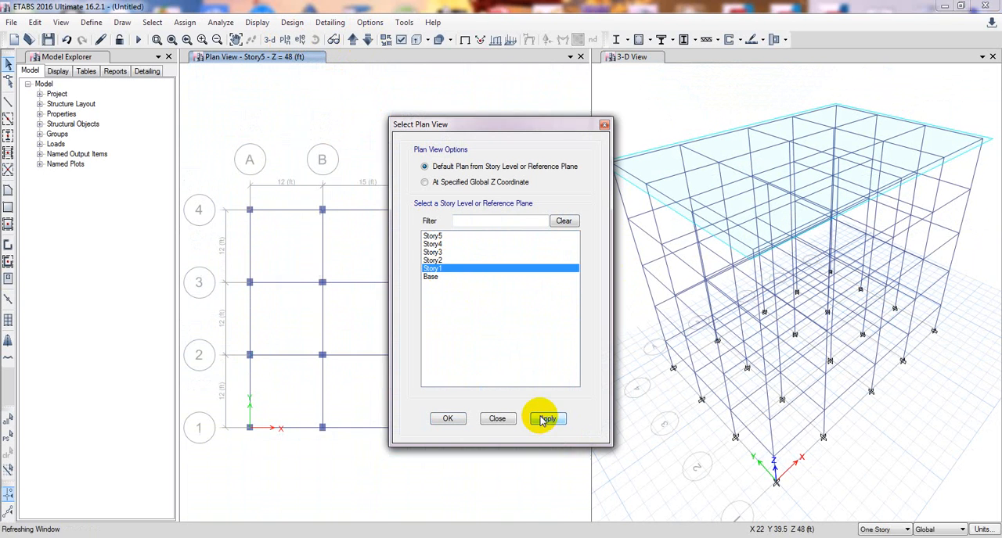
{"action": "left_click", "coordinate": [447, 418]}
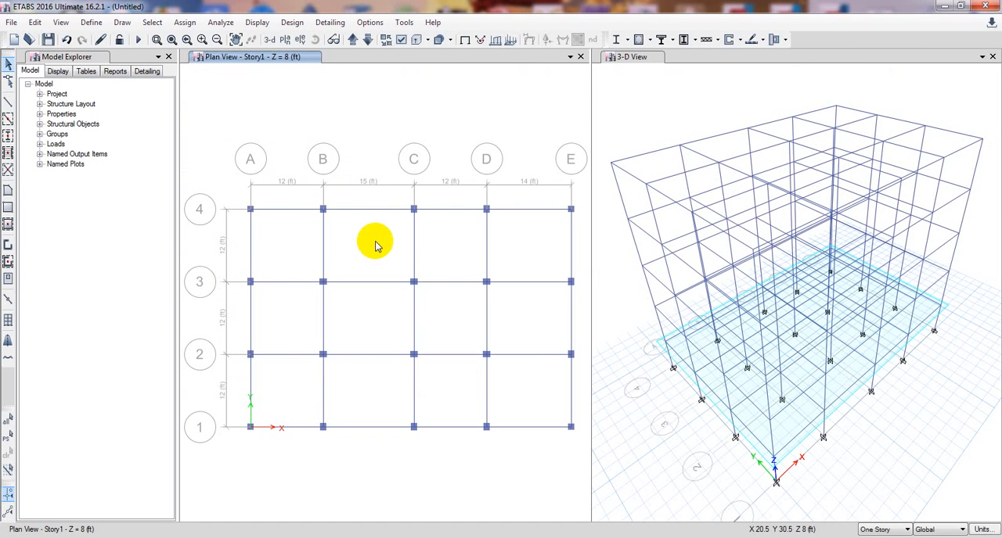
Undo the joint restraint assignment at the Base level.
{"action": "left_click", "coordinate": [644, 106]}
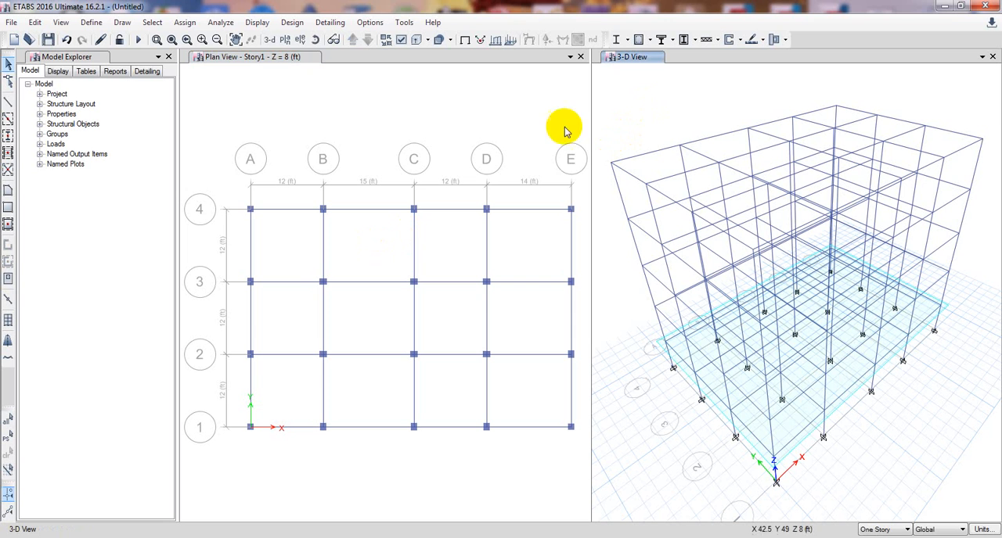
{"action": "left_click", "coordinate": [377, 125]}
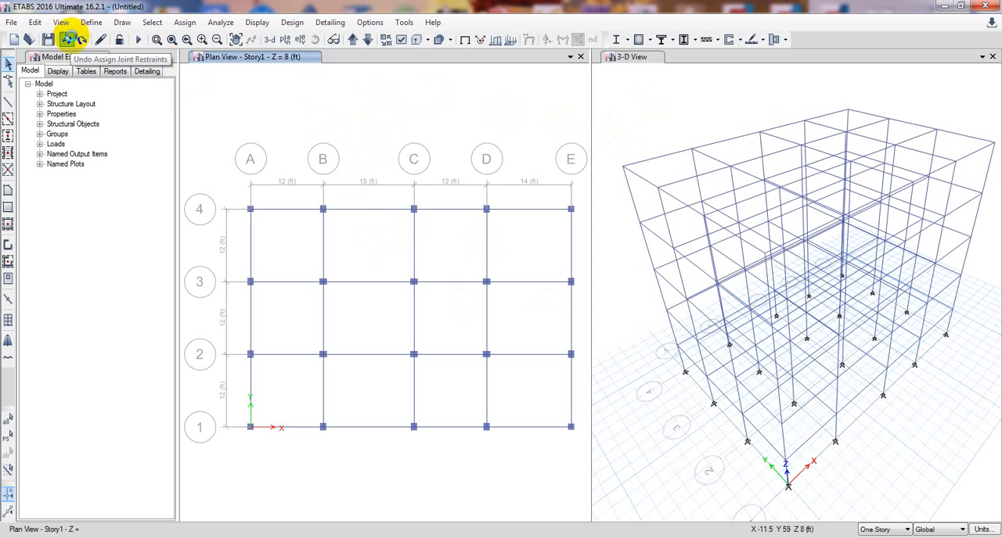
Undo the joint restraint assignment once more and switch the plan view to the Base level.
{"action": "left_click", "coordinate": [69, 39]}
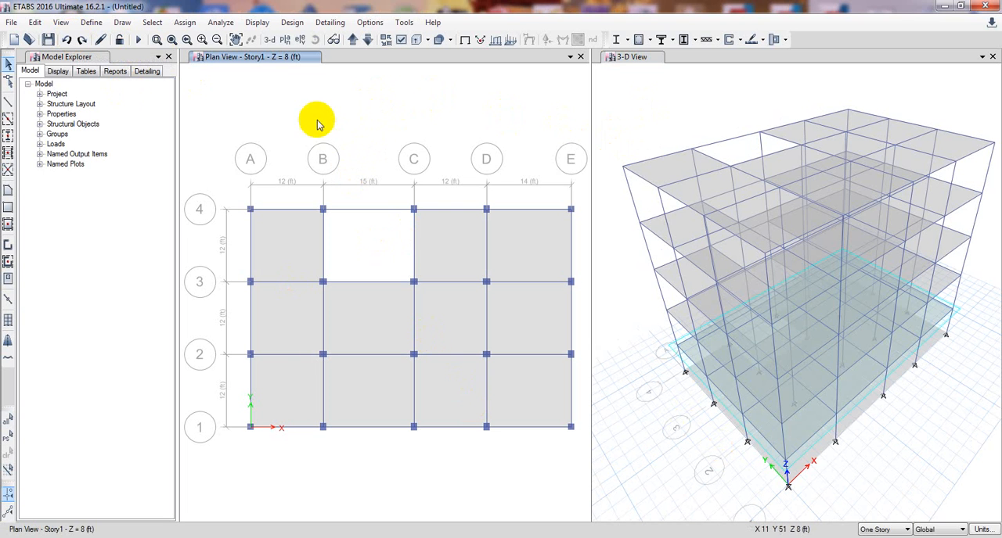
{"action": "left_click", "coordinate": [283, 41]}
{"action": "left_click", "coordinate": [432, 277]}
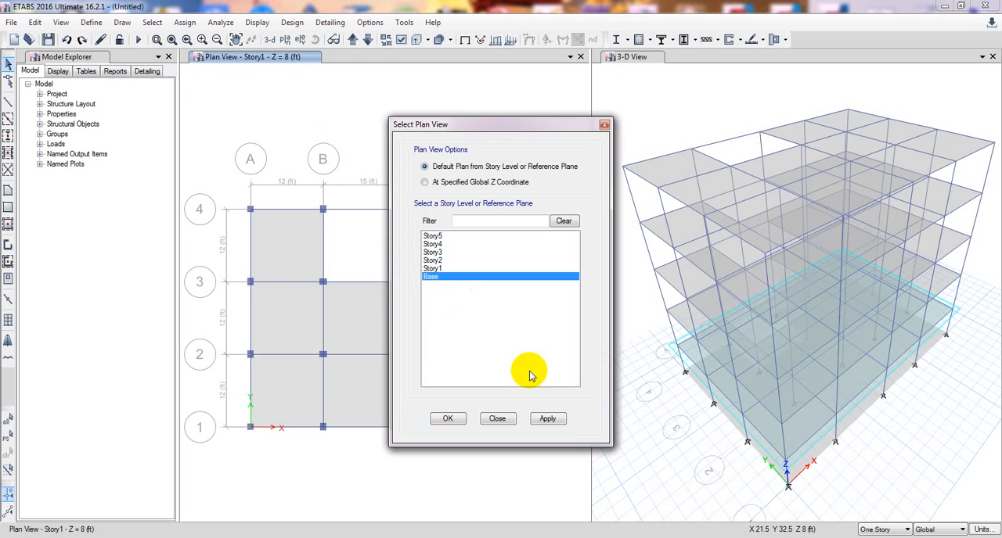
{"action": "left_click", "coordinate": [547, 419]}
{"action": "left_click", "coordinate": [448, 418]}
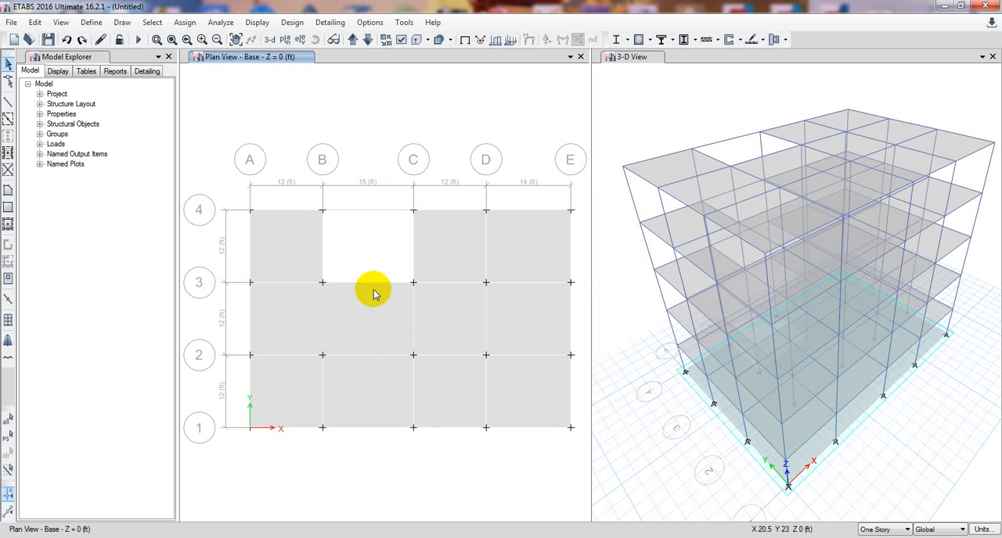
Delete all the floor slab panels at the Base level, keeping the slabs on the stories above.
{"action": "left_click", "coordinate": [298, 254]}
{"action": "left_click", "coordinate": [286, 339]}
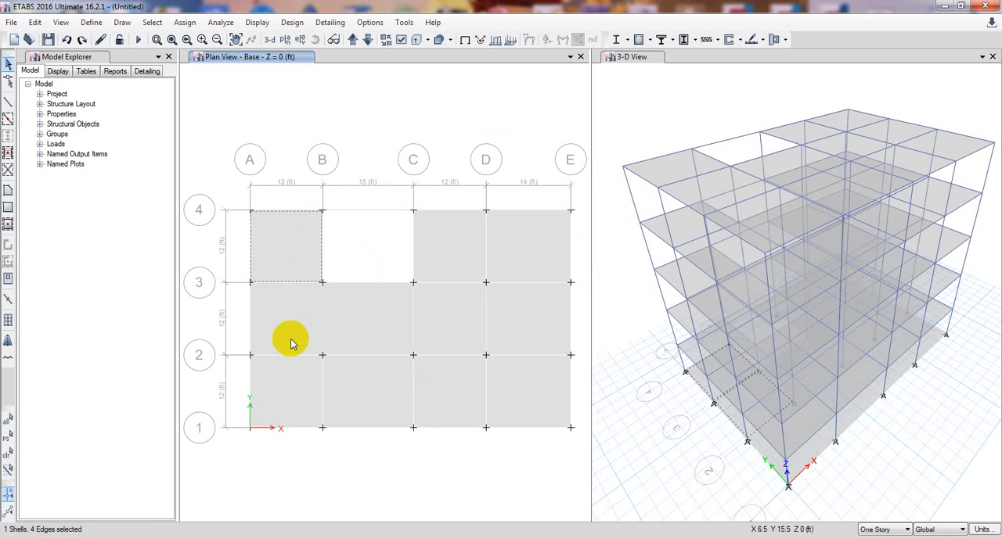
{"action": "left_click", "coordinate": [298, 411]}
{"action": "left_click", "coordinate": [361, 343]}
{"action": "left_click", "coordinate": [445, 402]}
{"action": "left_click", "coordinate": [383, 390]}
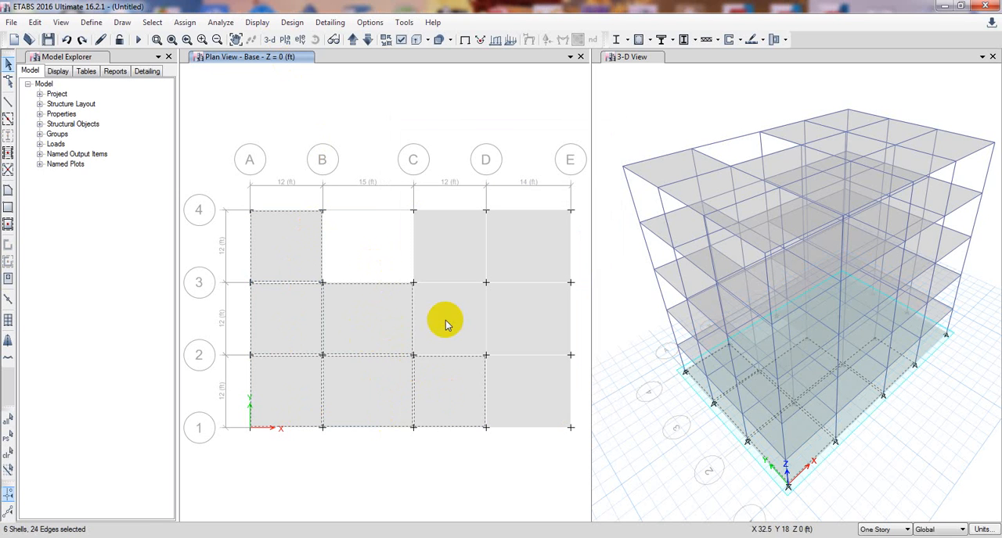
{"action": "left_click", "coordinate": [447, 324]}
{"action": "left_click", "coordinate": [450, 260]}
{"action": "left_click", "coordinate": [521, 260]}
{"action": "left_click", "coordinate": [537, 407]}
{"action": "left_click", "coordinate": [514, 324]}
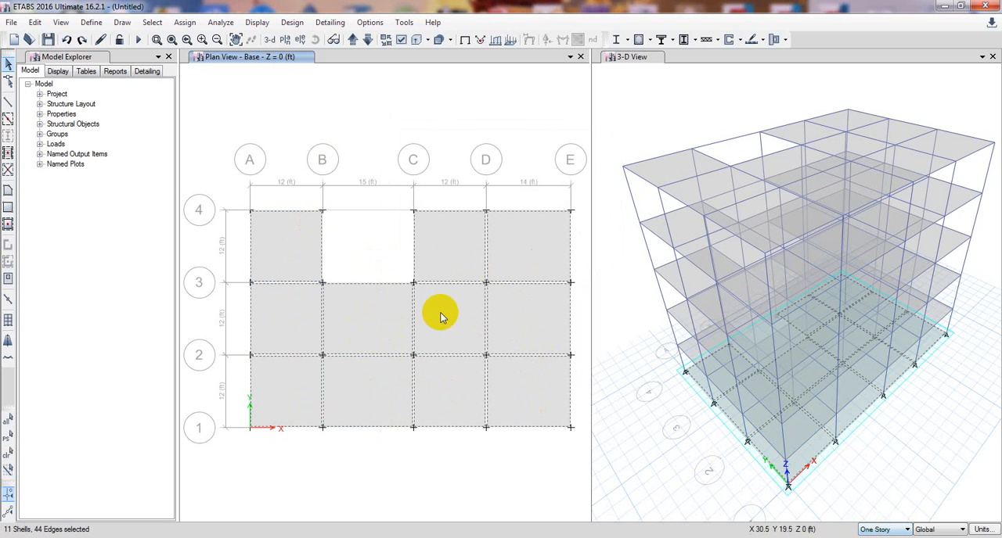
{"action": "key", "text": "Delete"}
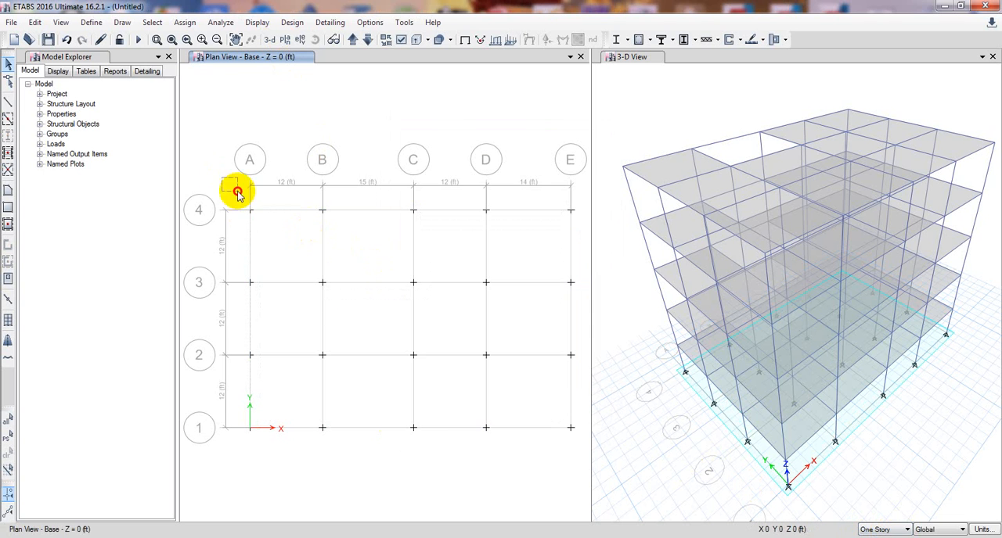
Assign fixed restraints, with all translations and rotations about X, Y and Z restrained, to all Base-level joints.
{"action": "left_click_drag", "start_coordinate": [240, 188], "coordinate": [579, 449]}
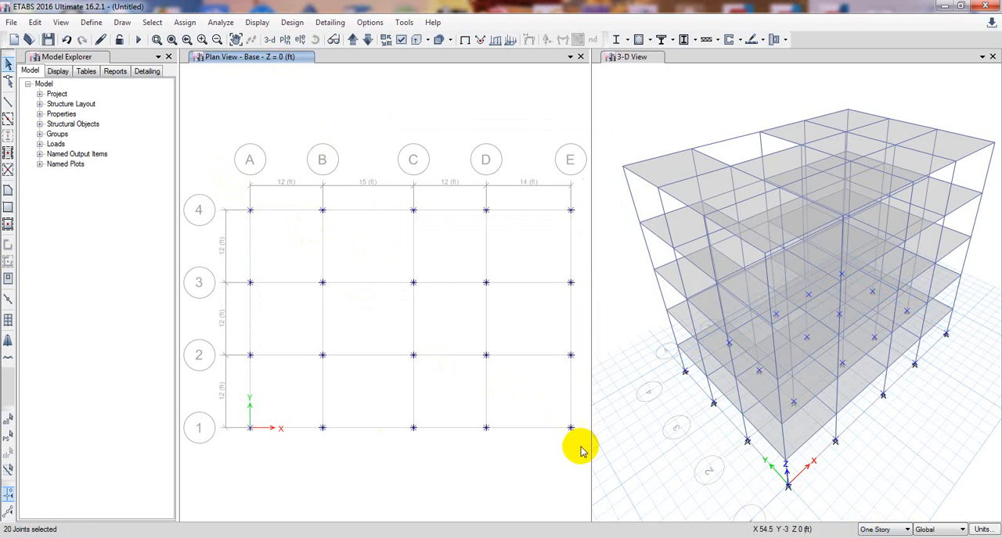
{"action": "left_click", "coordinate": [219, 22]}
{"action": "mouse_move", "coordinate": [204, 23]}
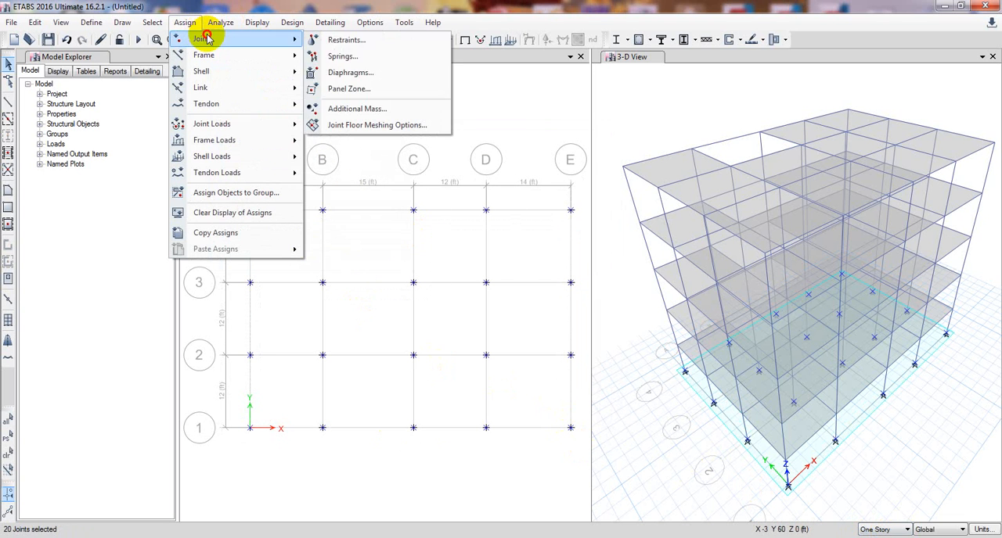
{"action": "left_click", "coordinate": [381, 35]}
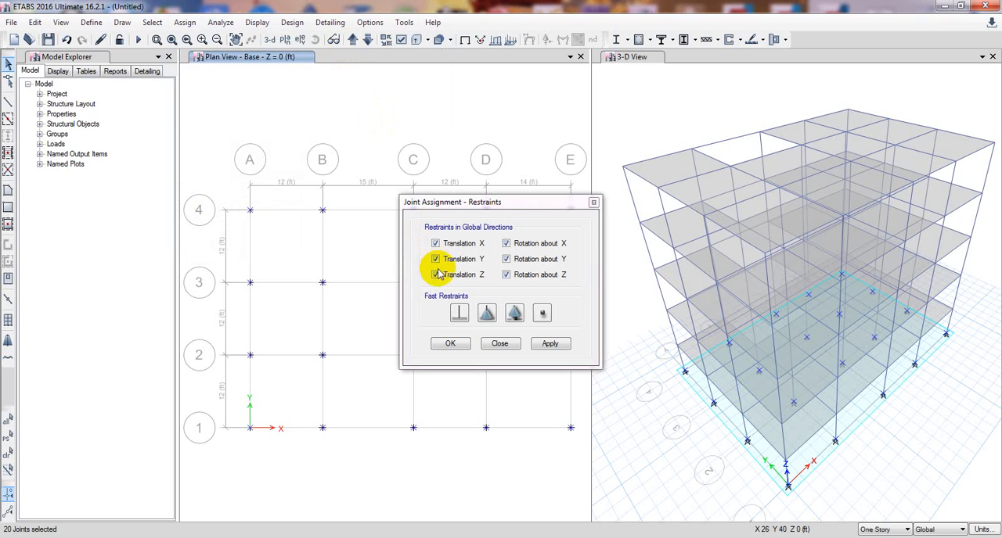
{"action": "left_click", "coordinate": [460, 313]}
{"action": "left_click", "coordinate": [550, 344]}
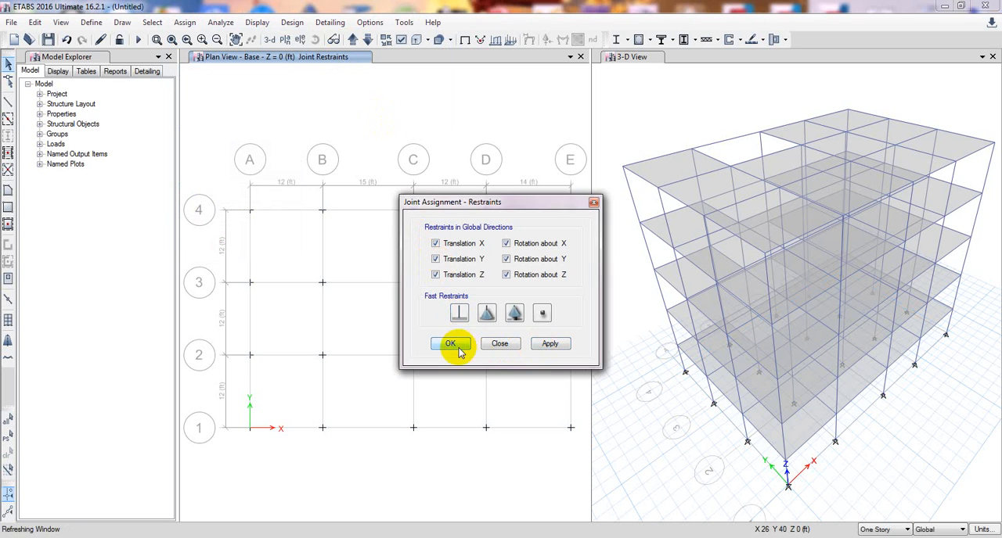
{"action": "left_click", "coordinate": [449, 345]}
Hide floors and walls in all view windows so that the frame and base supports can be seen.
{"action": "left_click", "coordinate": [654, 420]}
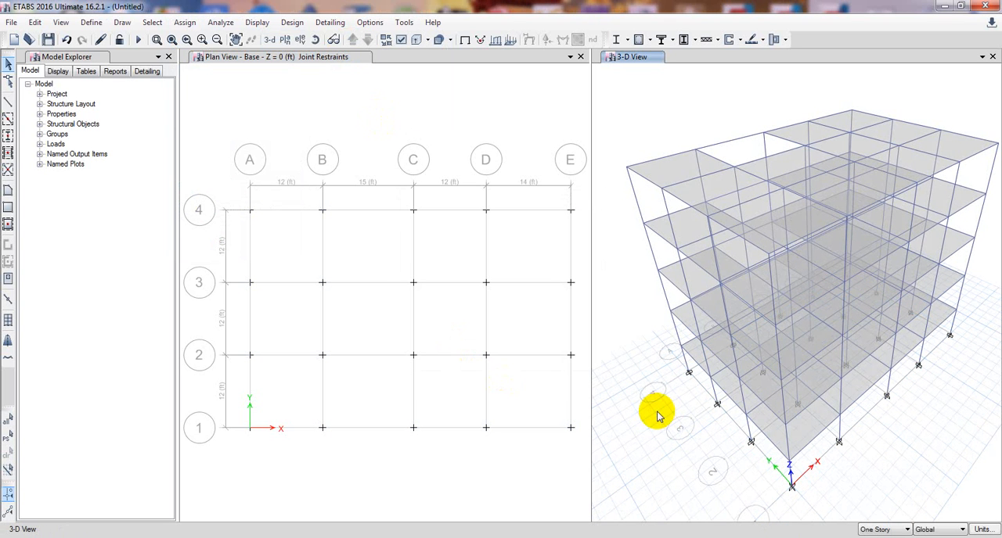
{"action": "middle_click_drag", "start_coordinate": [648, 135], "coordinate": [641, 142]}
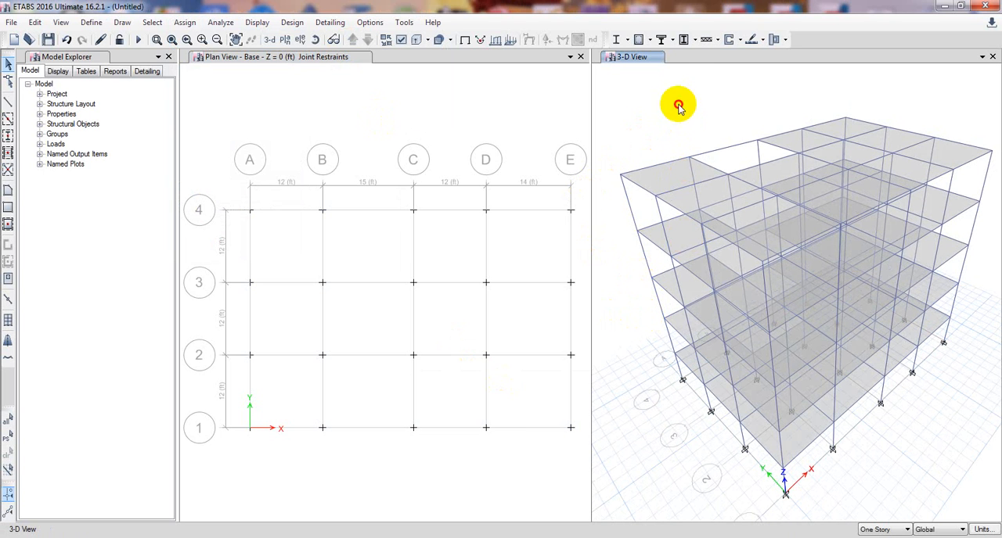
{"action": "left_click", "coordinate": [399, 40]}
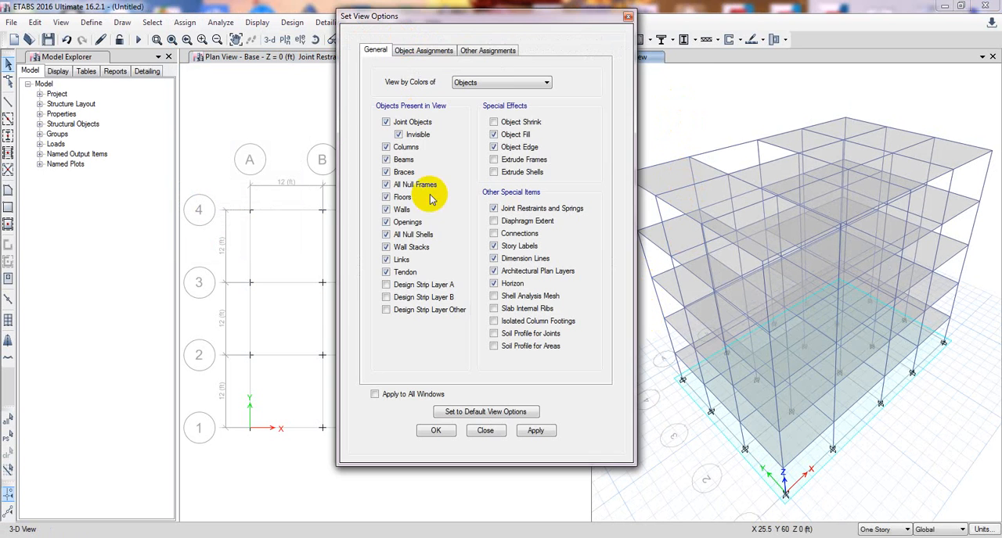
{"action": "left_click", "coordinate": [396, 198]}
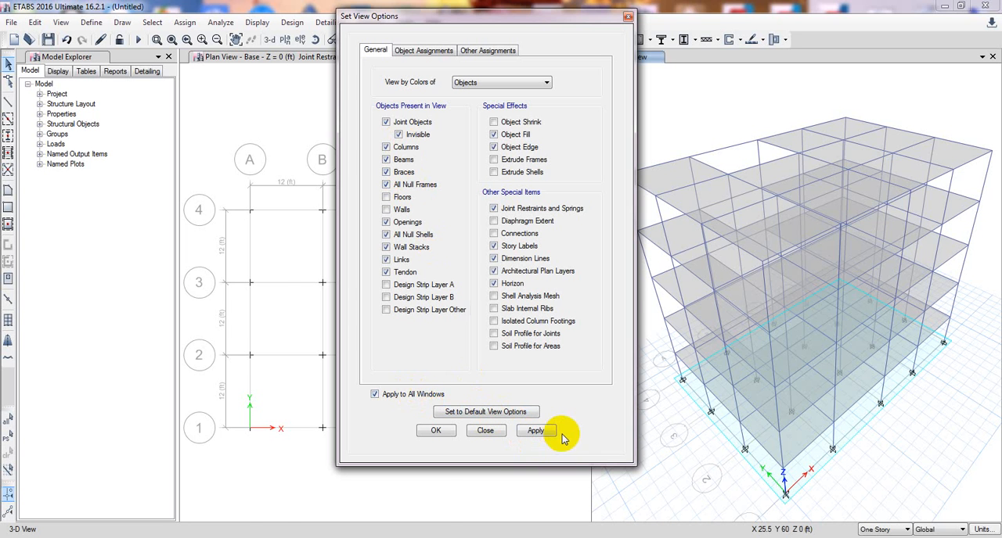
{"action": "left_click", "coordinate": [535, 431]}
{"action": "left_click", "coordinate": [436, 431]}
{"action": "left_click", "coordinate": [422, 446]}
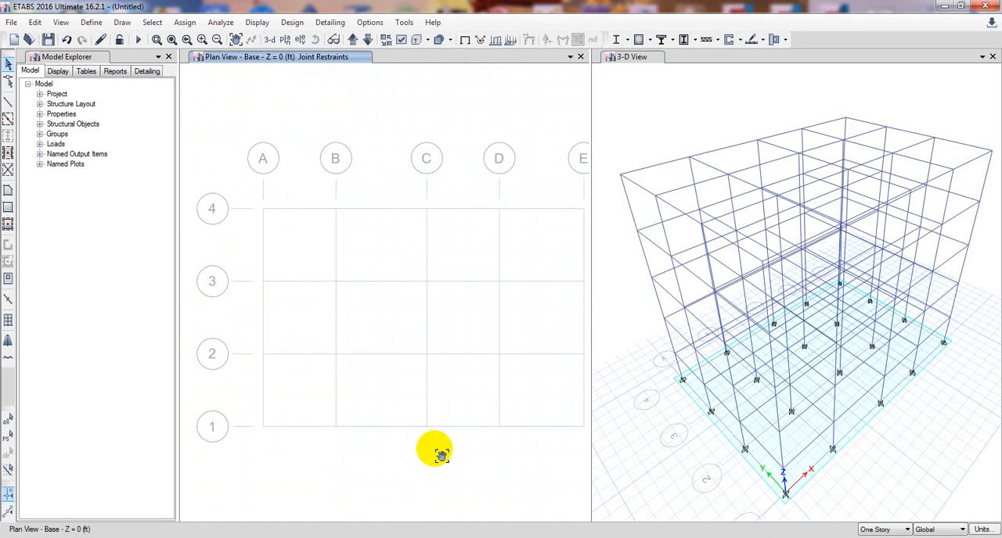
Move the plan view up to Story1 and start the Draw Reference Points command.
{"action": "left_click", "coordinate": [352, 40]}
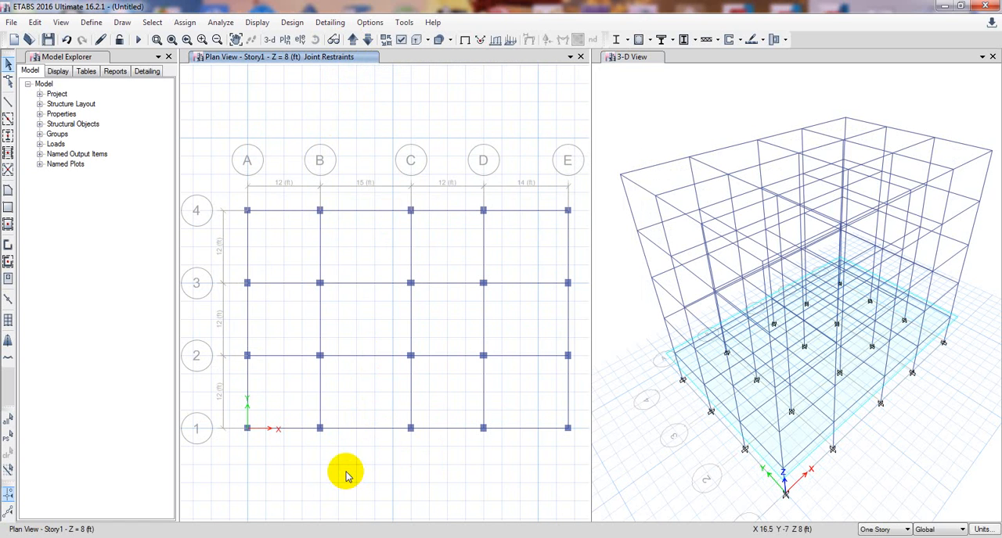
{"action": "mouse_move", "coordinate": [285, 146]}
{"action": "middle_mouse_down"}
{"action": "mouse_move", "coordinate": [277, 141]}
{"action": "mouse_move", "coordinate": [286, 143]}
{"action": "middle_mouse_up"}
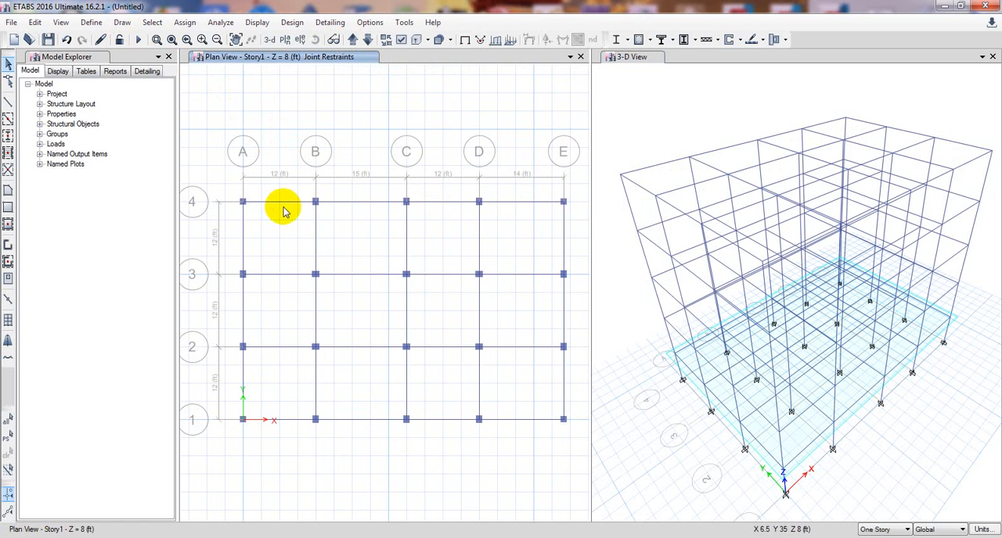
{"action": "middle_click_drag", "start_coordinate": [336, 246], "coordinate": [324, 224]}
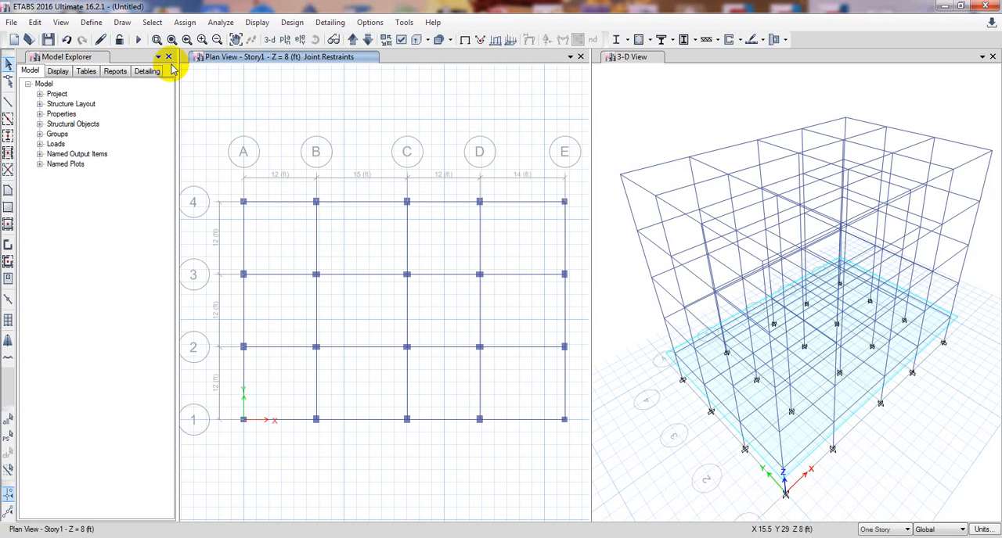
{"action": "left_click", "coordinate": [123, 22]}
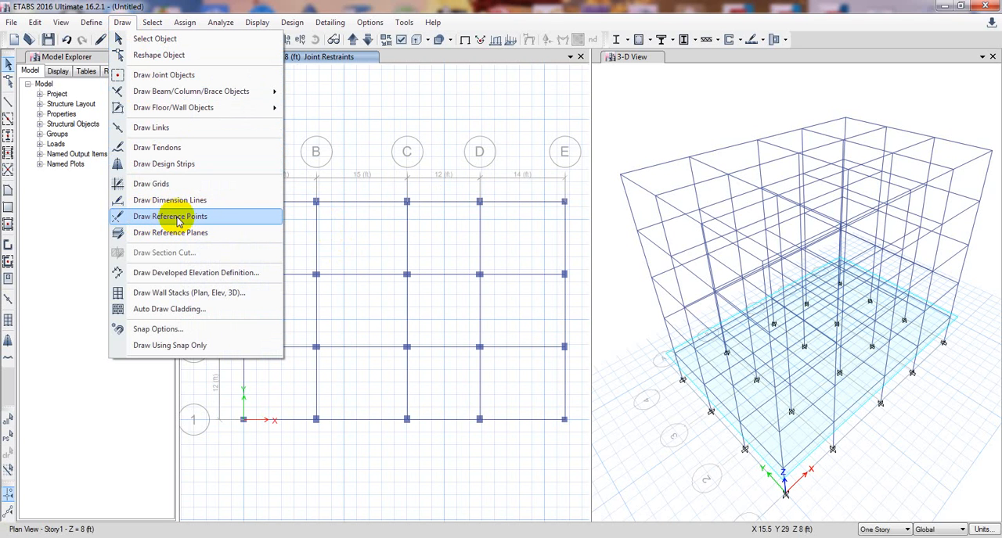
{"action": "left_click", "coordinate": [176, 220]}
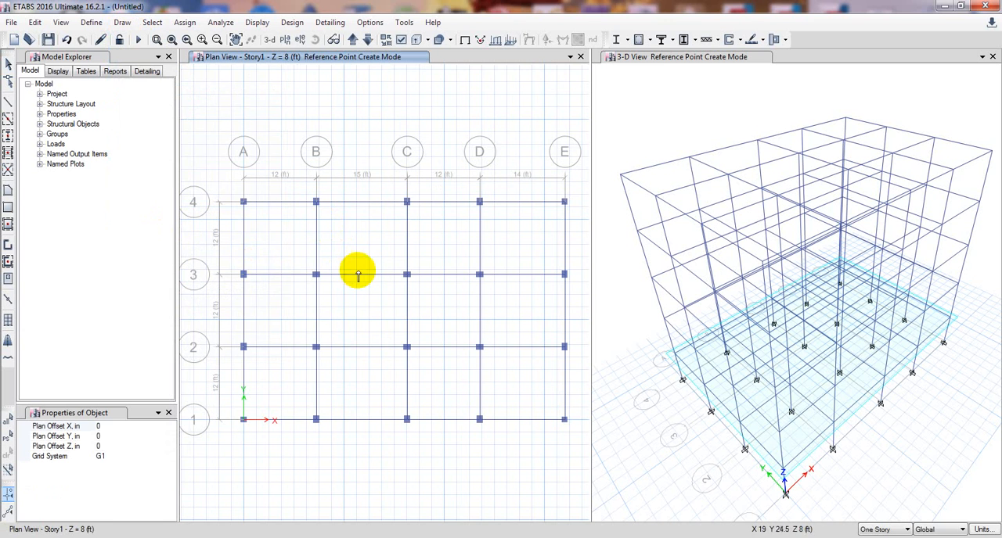
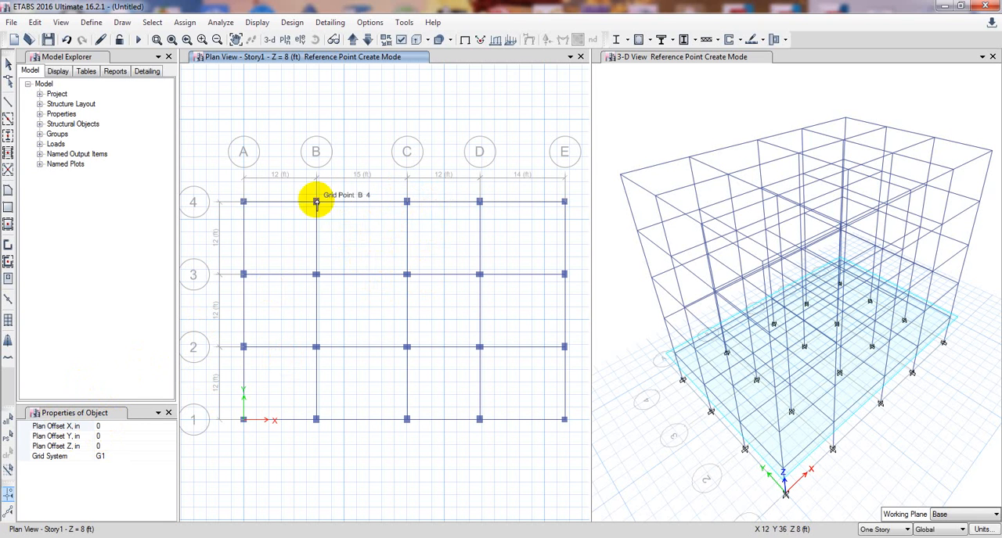
{"action": "left_click", "coordinate": [108, 426]}
{"action": "double_click", "coordinate": [109, 427]}
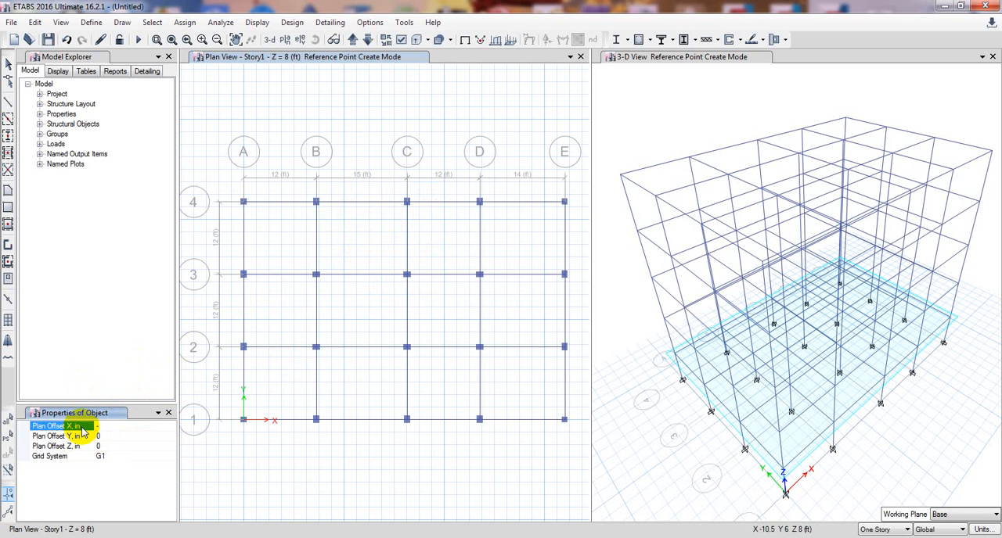
{"action": "type", "text": "-"}
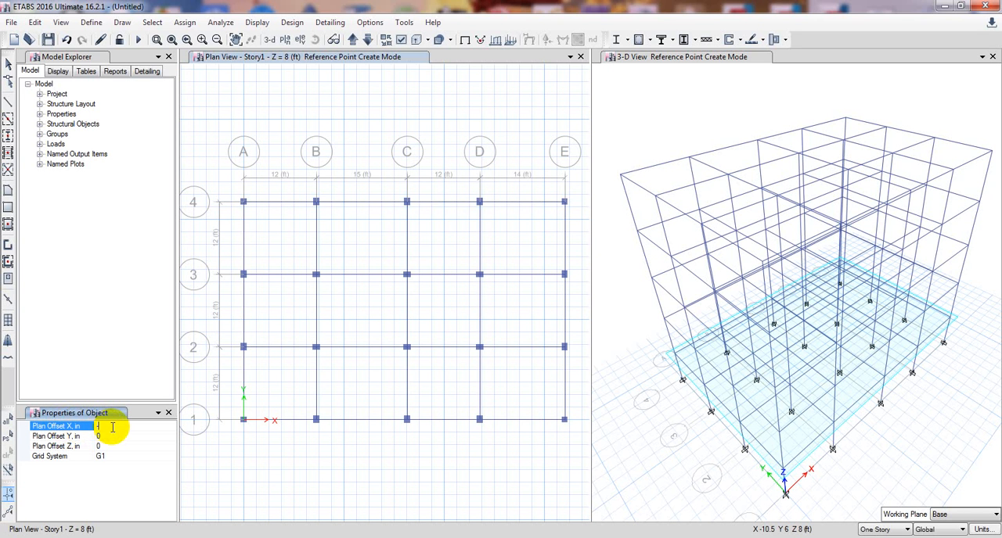
Switch to the Calculator and multiply 3.5 by 12 to convert the reference point offset to inches.
{"action": "left_click", "coordinate": [485, 537]}
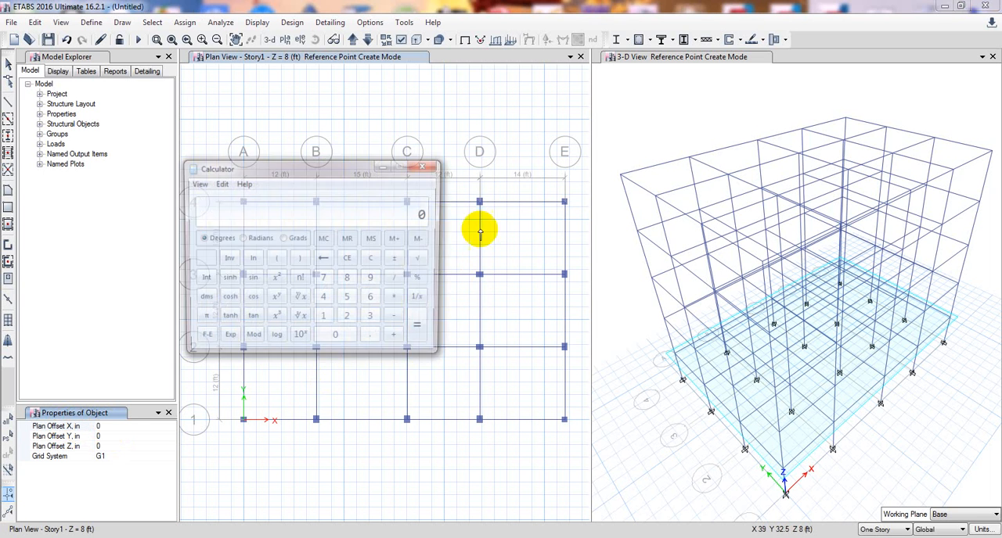
{"action": "left_click_drag", "start_coordinate": [341, 169], "coordinate": [577, 150]}
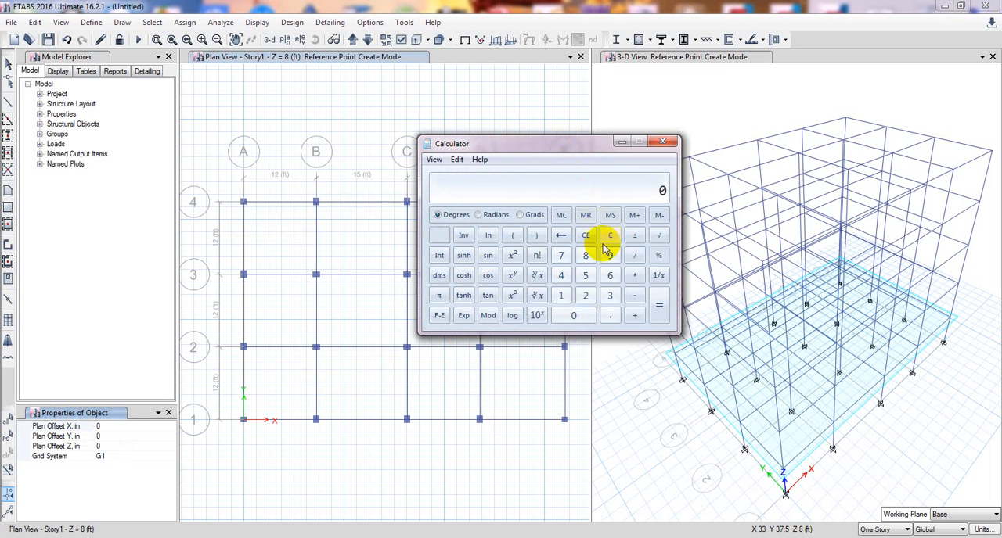
{"action": "left_click", "coordinate": [611, 296]}
{"action": "left_click", "coordinate": [609, 316]}
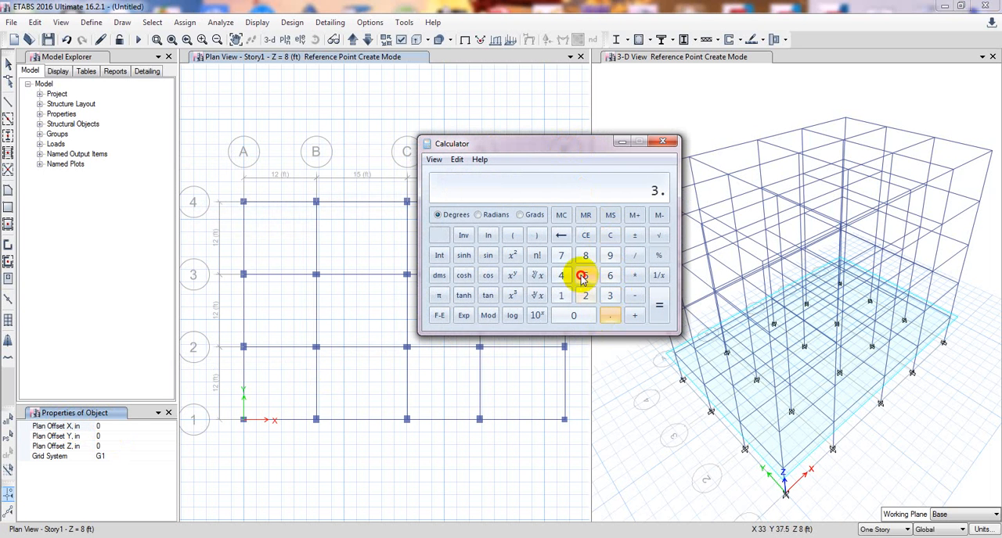
{"action": "left_click", "coordinate": [584, 275]}
{"action": "left_click", "coordinate": [635, 275]}
{"action": "left_click", "coordinate": [561, 295]}
{"action": "left_click", "coordinate": [584, 298]}
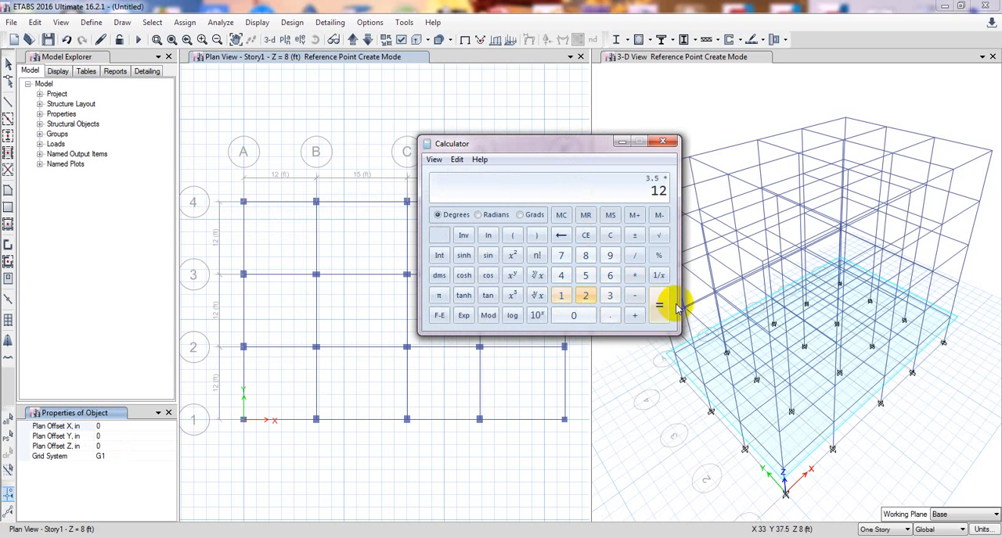
{"action": "left_click", "coordinate": [665, 309]}
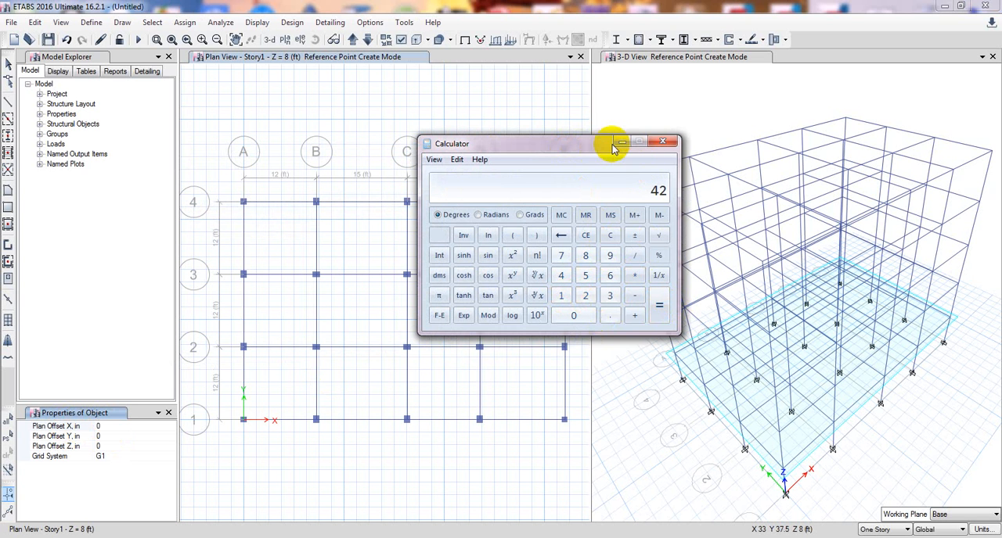
Place reference points on grid line 4 with a Plan Offset X of -42 in from C-4 and 42 in from B-4.
{"action": "left_click", "coordinate": [113, 426]}
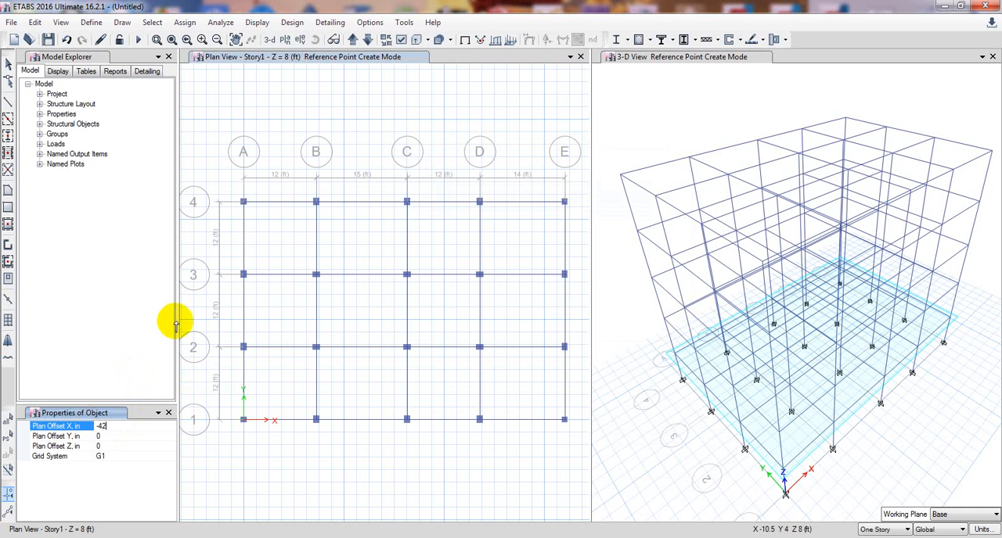
{"action": "left_click", "coordinate": [406, 202]}
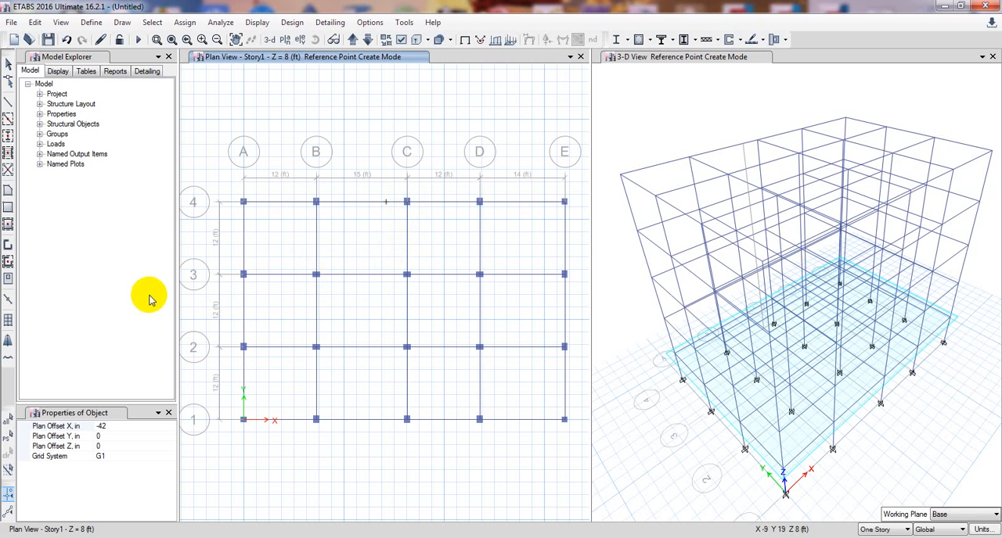
{"action": "left_click", "coordinate": [107, 427]}
{"action": "left_click", "coordinate": [100, 427]}
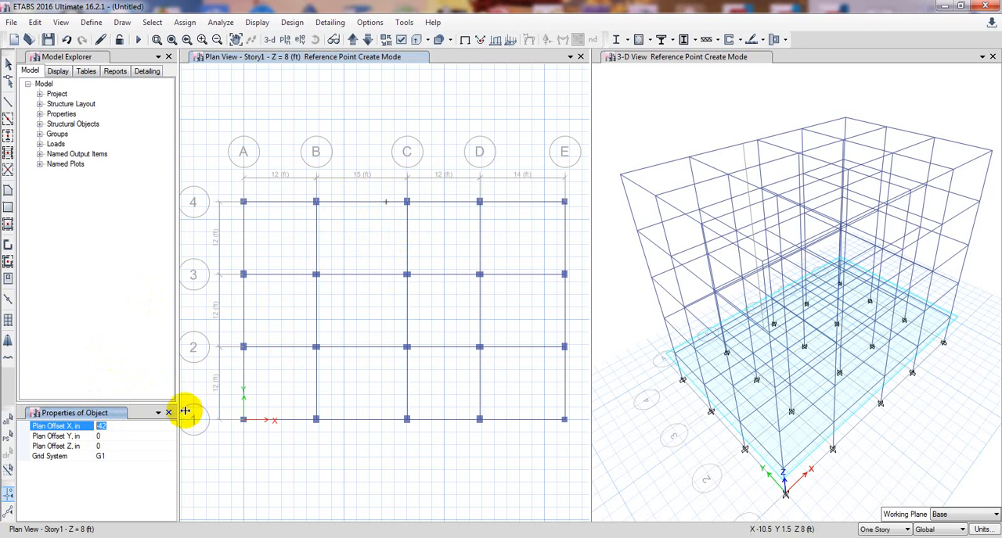
{"action": "left_click", "coordinate": [108, 425]}
{"action": "left_click_drag", "start_coordinate": [101, 426], "coordinate": [88, 426]}
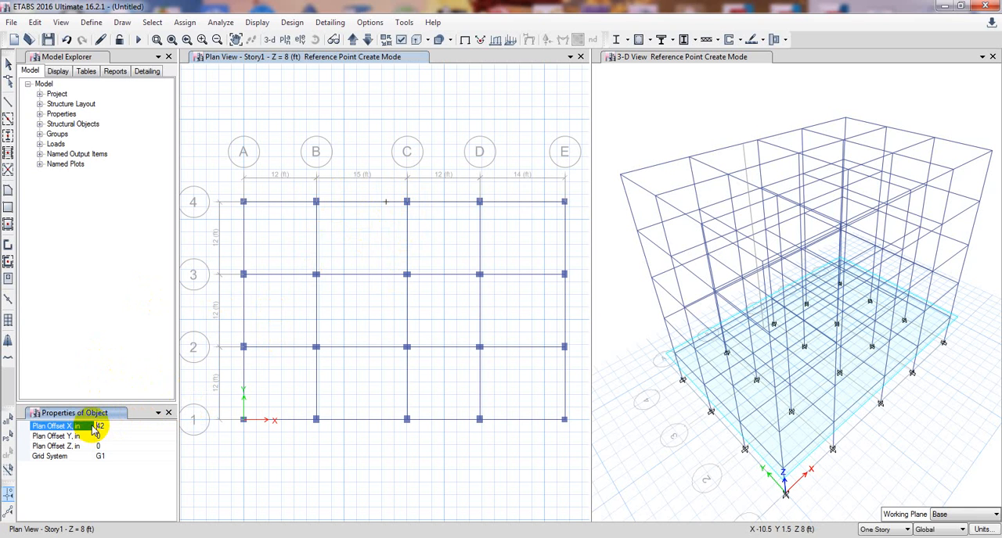
{"action": "left_click", "coordinate": [315, 203]}
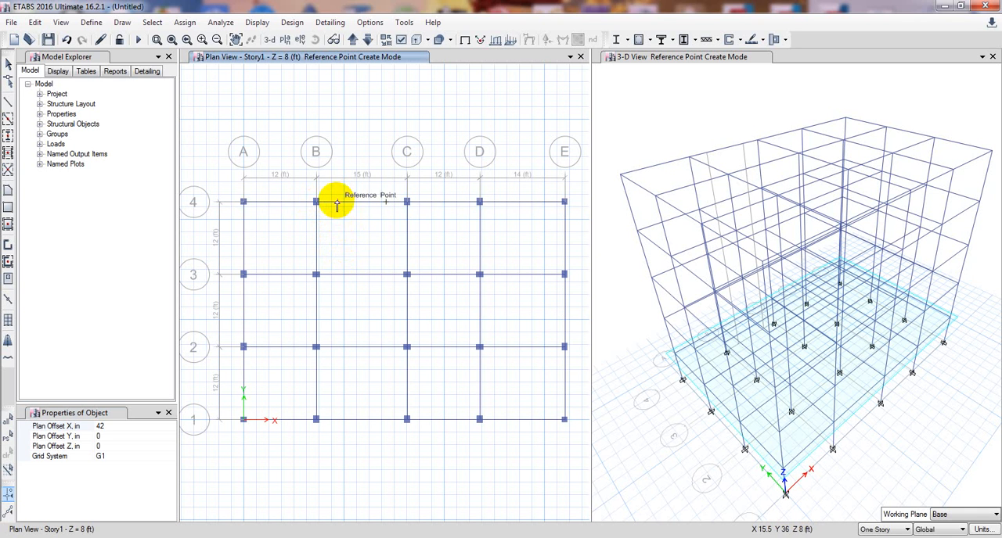
{"action": "left_click", "coordinate": [336, 202]}
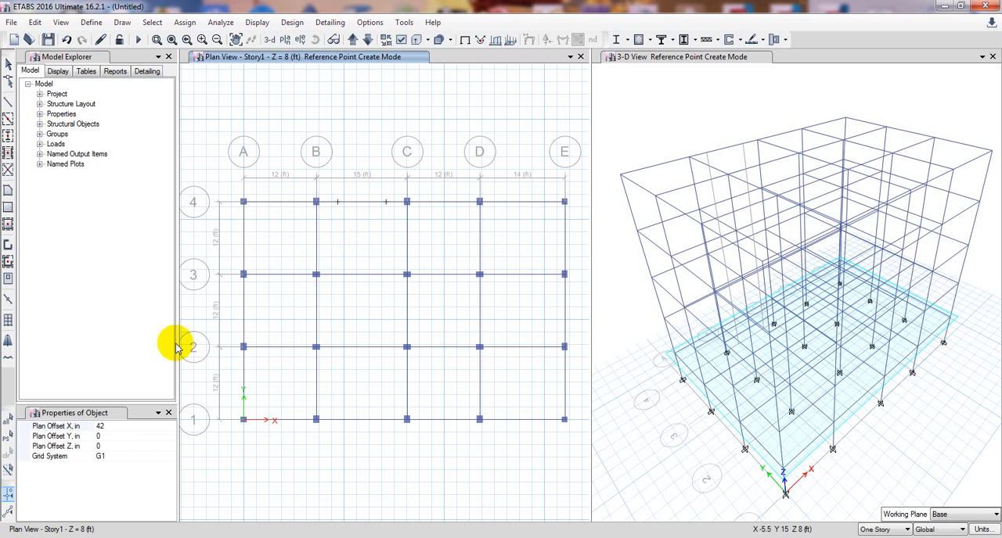
With Plan Offset X 0 and Y -42 in, place two successive reference points below each of the two points on grid line 4.
{"action": "left_click", "coordinate": [111, 425]}
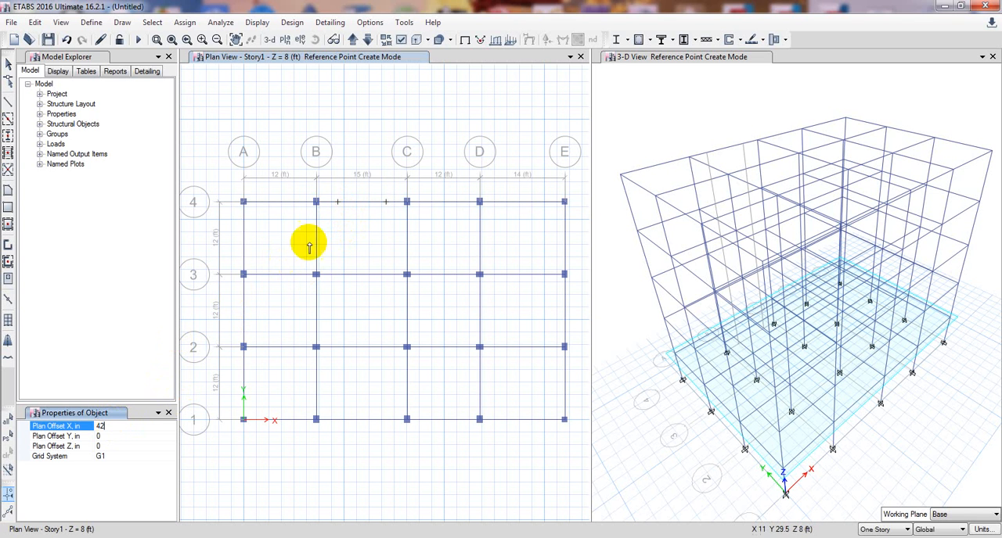
{"action": "left_click_drag", "start_coordinate": [115, 428], "coordinate": [92, 437]}
{"action": "type", "text": "0"}
{"action": "left_click", "coordinate": [115, 436]}
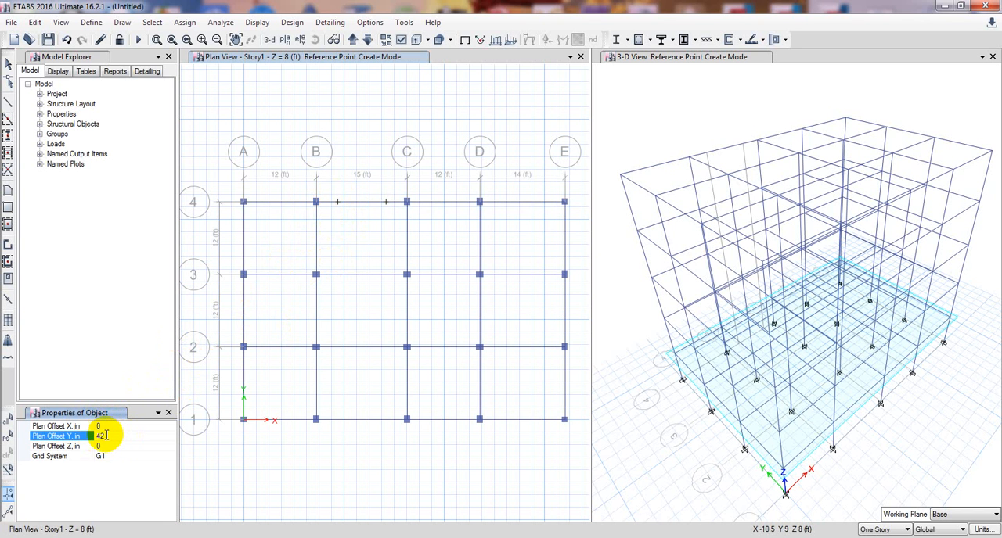
{"action": "left_click", "coordinate": [97, 436]}
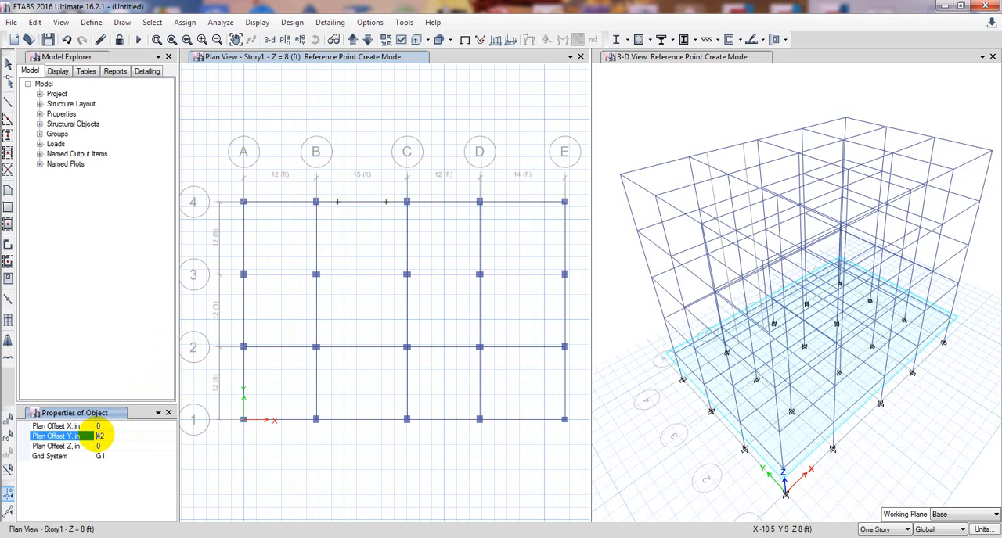
{"action": "type", "text": "-"}
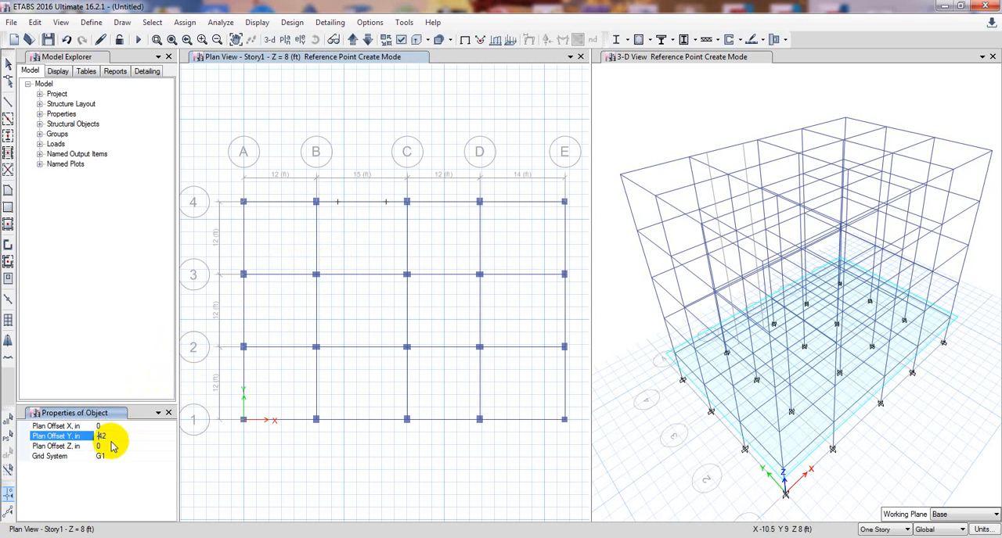
{"action": "left_click", "coordinate": [339, 206]}
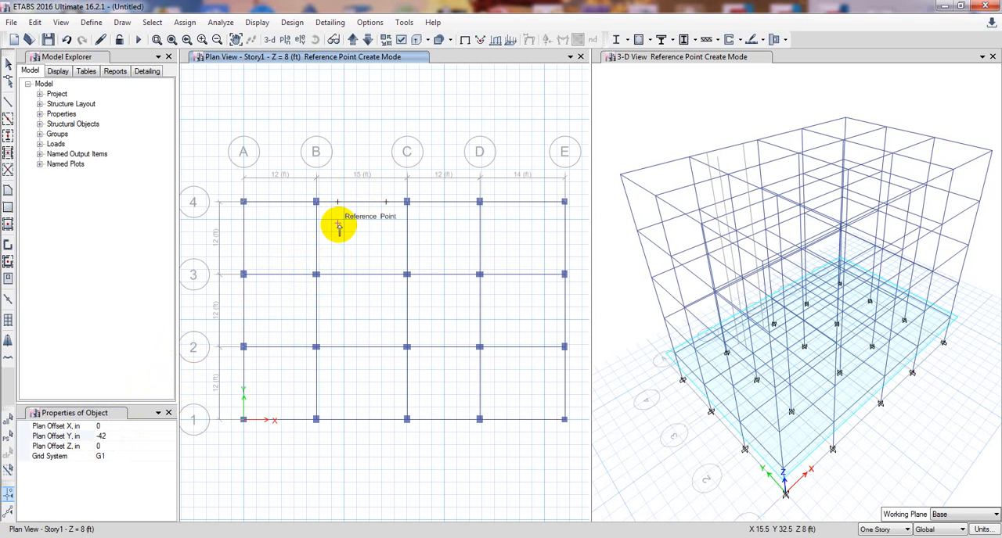
{"action": "left_click", "coordinate": [338, 223]}
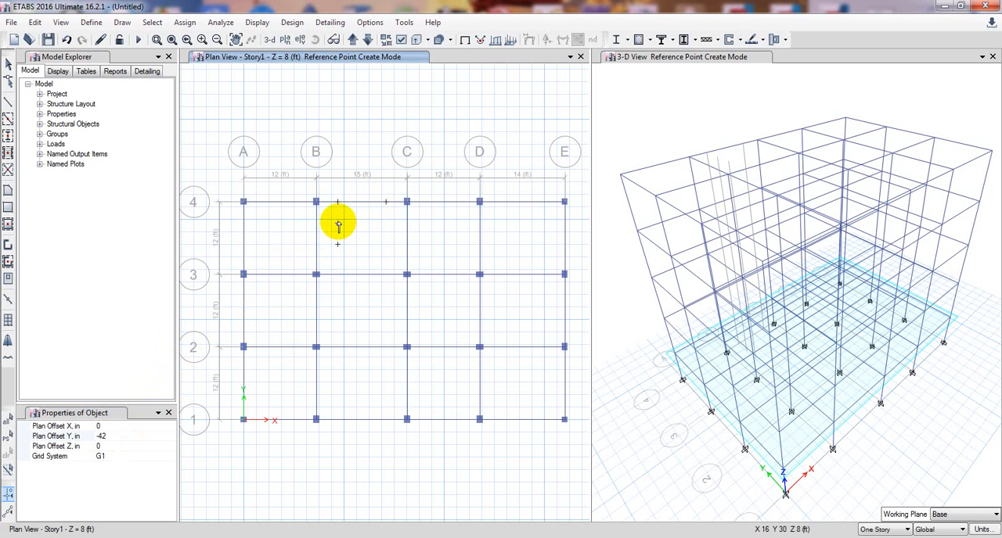
{"action": "left_click", "coordinate": [338, 244]}
{"action": "left_click", "coordinate": [386, 202]}
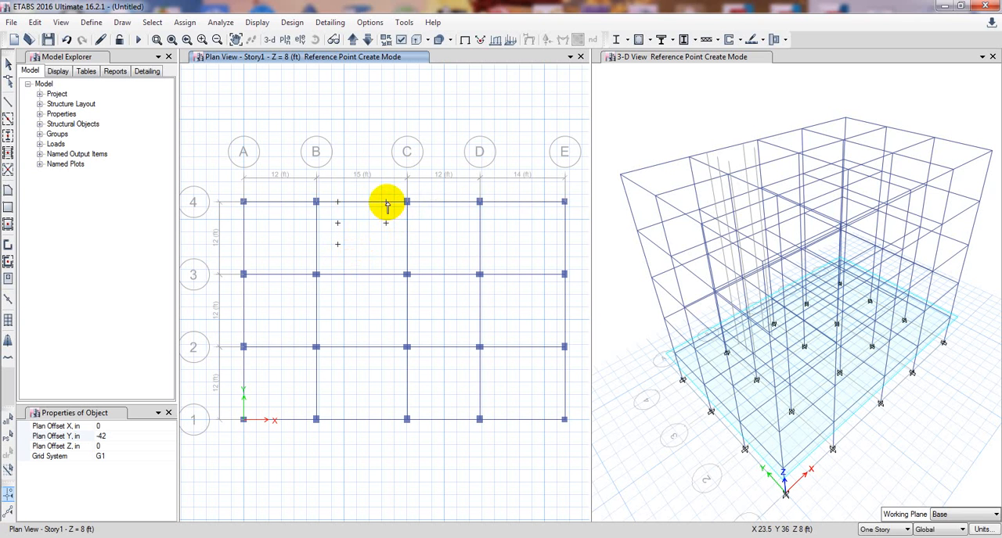
{"action": "left_click", "coordinate": [387, 224]}
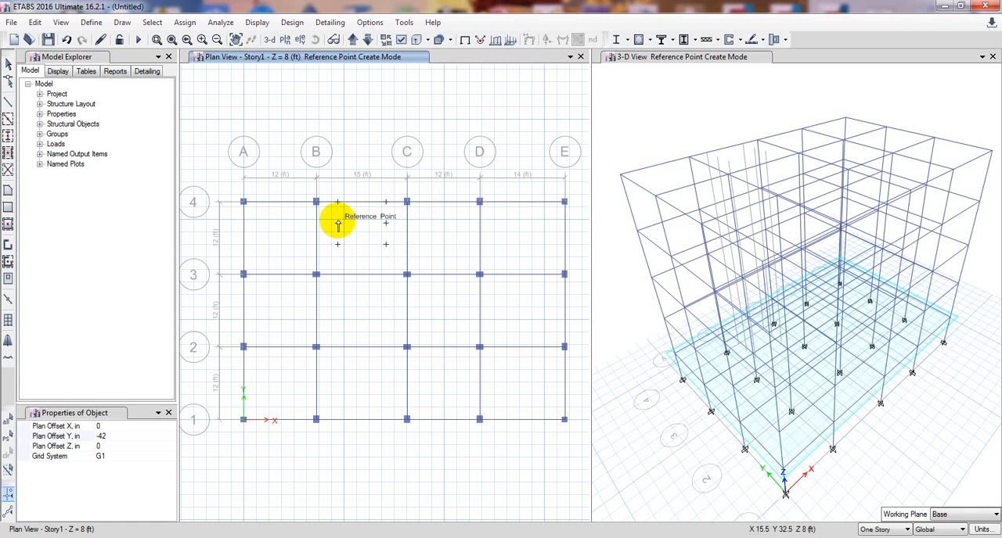
{"action": "left_click", "coordinate": [120, 23]}
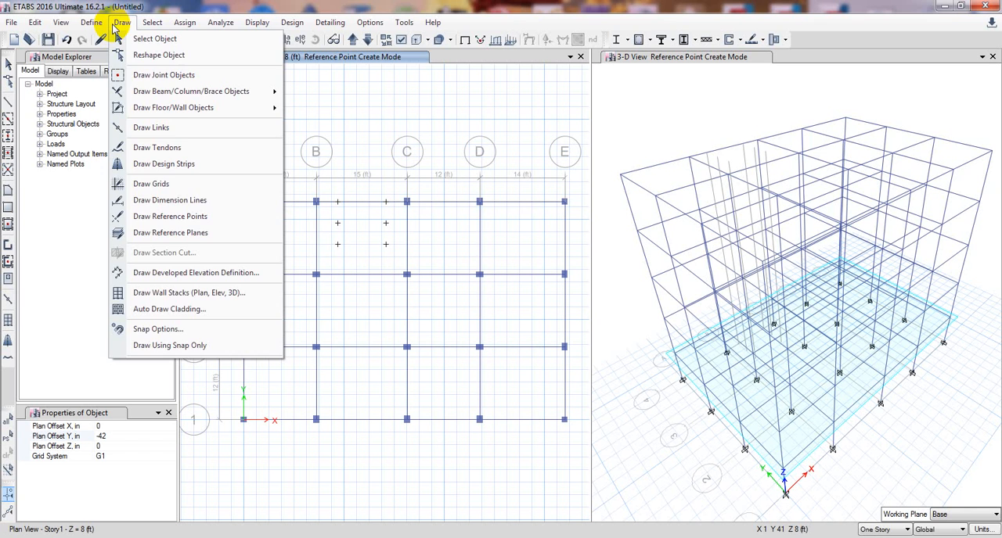
{"action": "left_click", "coordinate": [404, 4]}
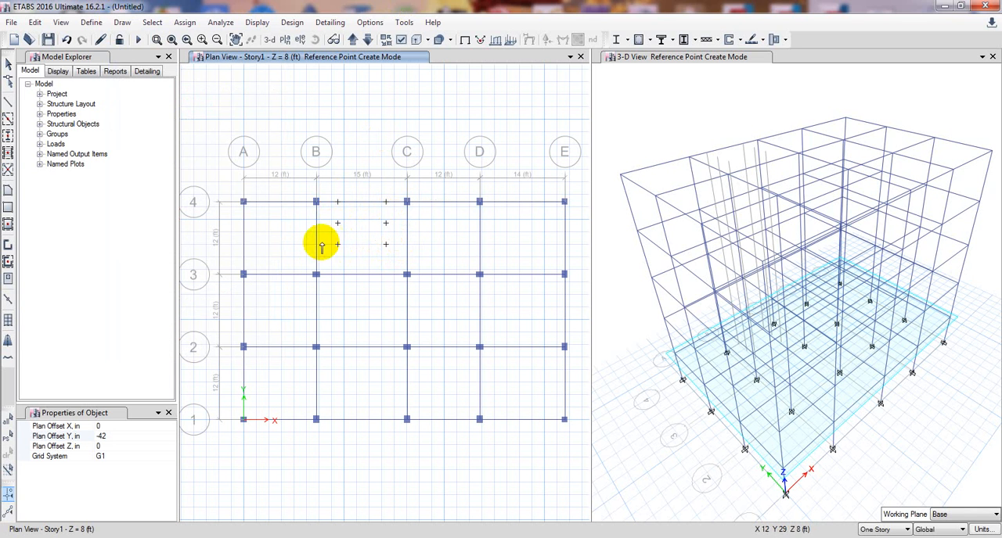
Place a reference point on grid line B, using Plan Offset X -42 in and Y 0 from the lower reference point nearest it.
{"action": "left_click", "coordinate": [114, 442]}
{"action": "left_click", "coordinate": [86, 437]}
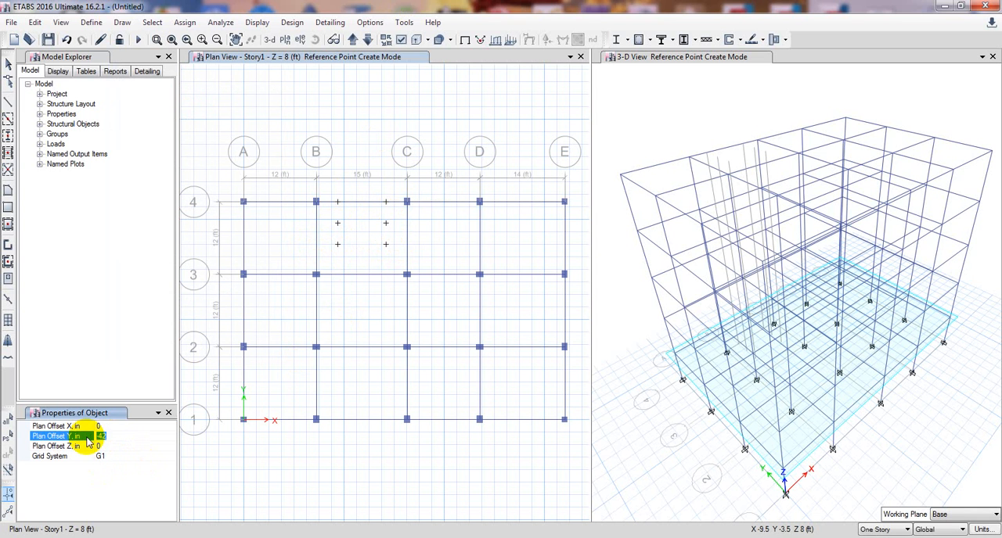
{"action": "type", "text": "0"}
{"action": "left_click", "coordinate": [86, 426]}
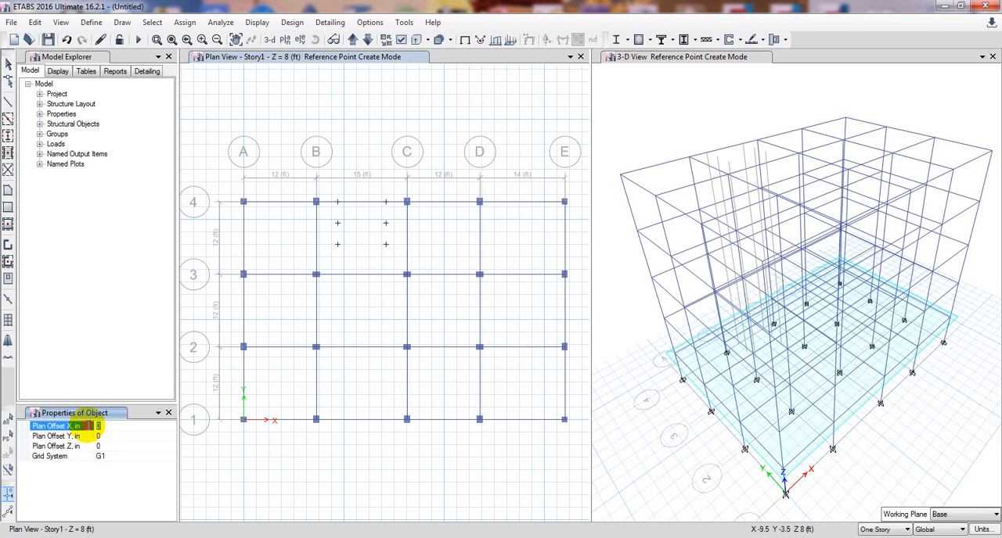
{"action": "type", "text": "-42"}
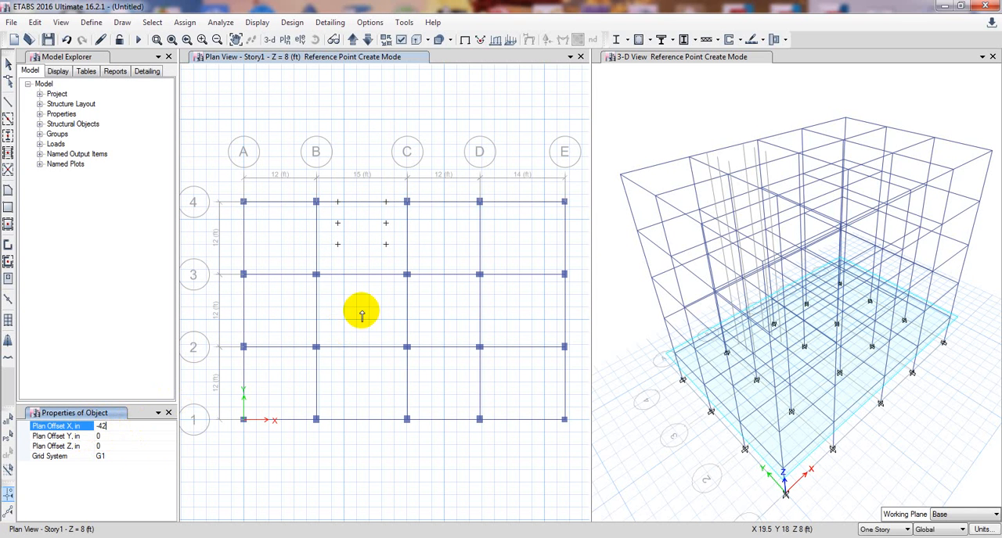
{"action": "left_click", "coordinate": [338, 247]}
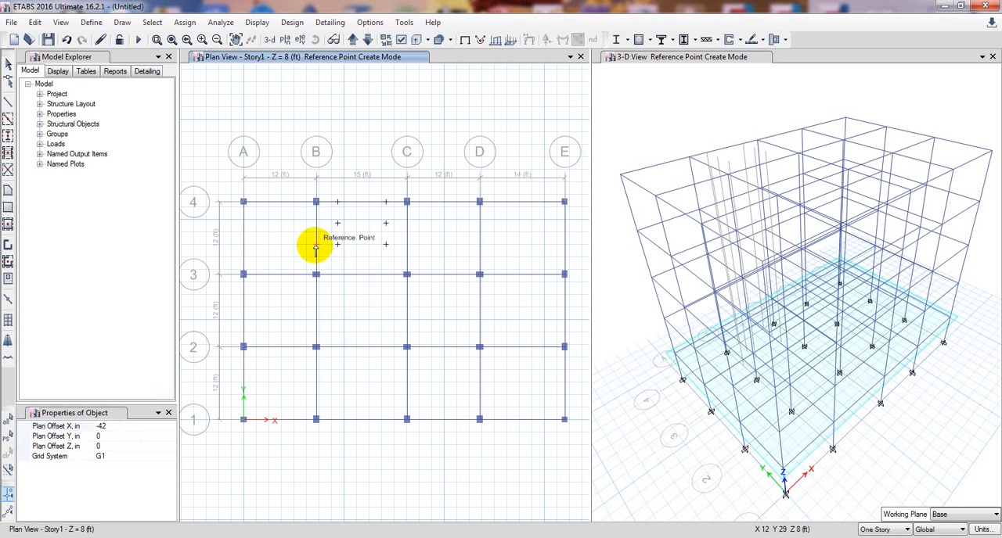
{"action": "left_click", "coordinate": [315, 245]}
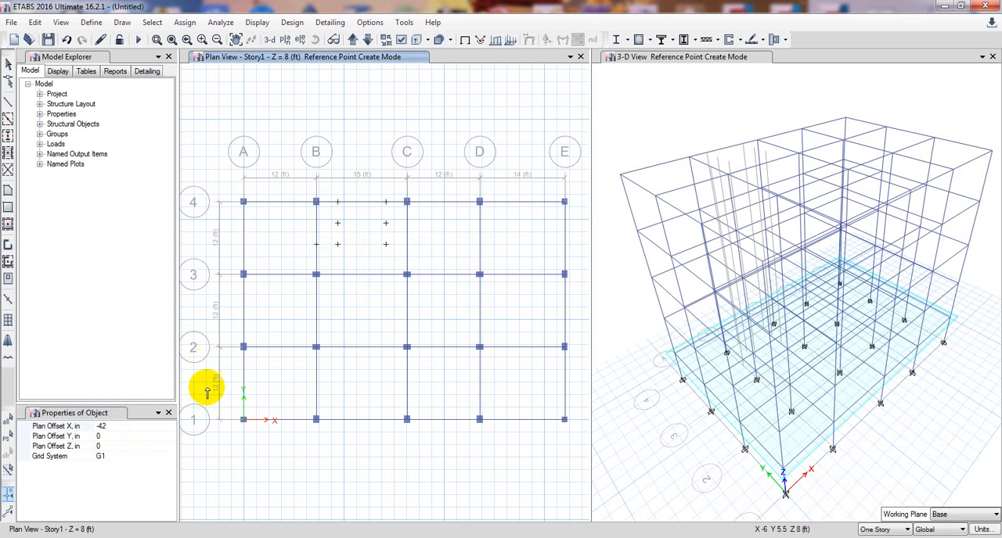
Place a reference point on grid line C, using Plan Offset X 42 in from the lower reference point nearest it.
{"action": "left_click", "coordinate": [100, 426]}
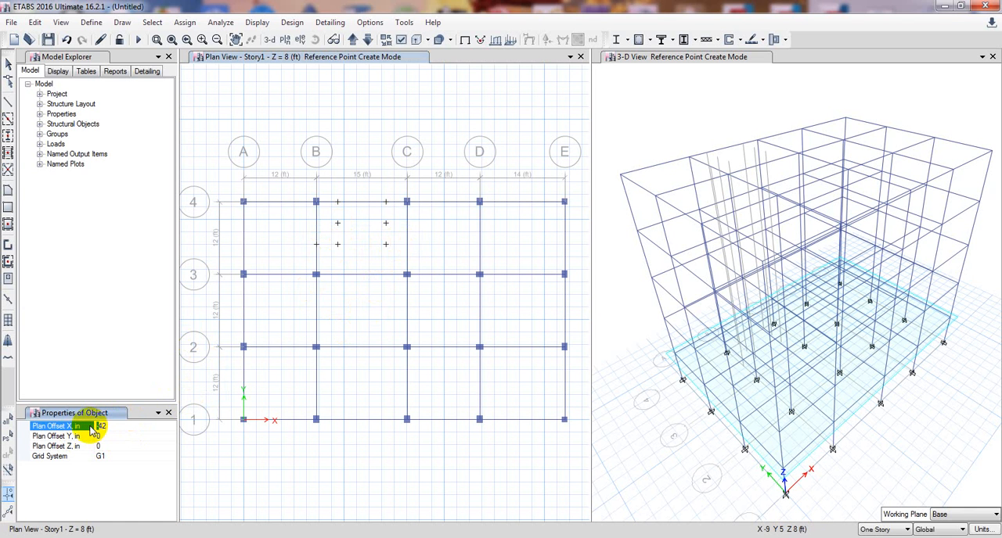
{"action": "key", "text": "BackSpace"}
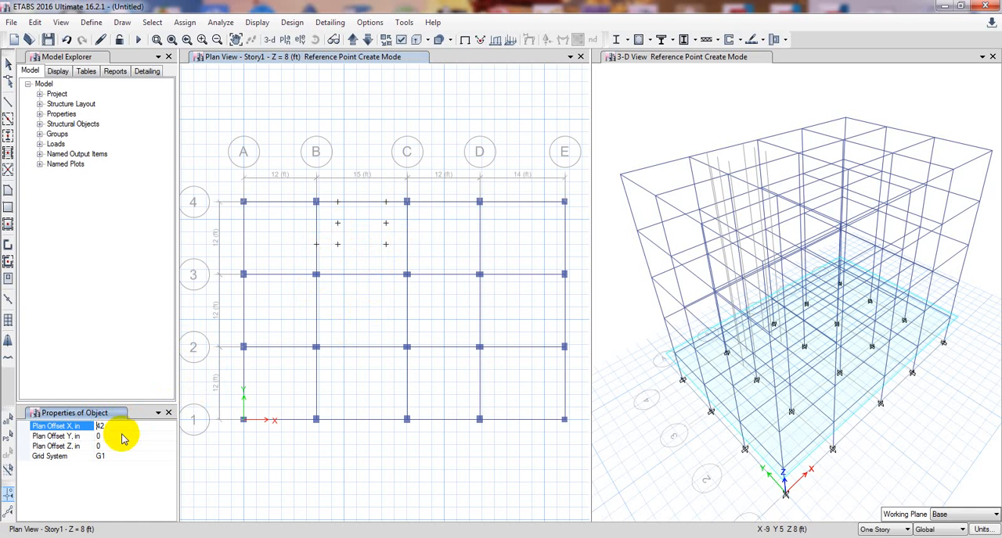
{"action": "left_click", "coordinate": [388, 246]}
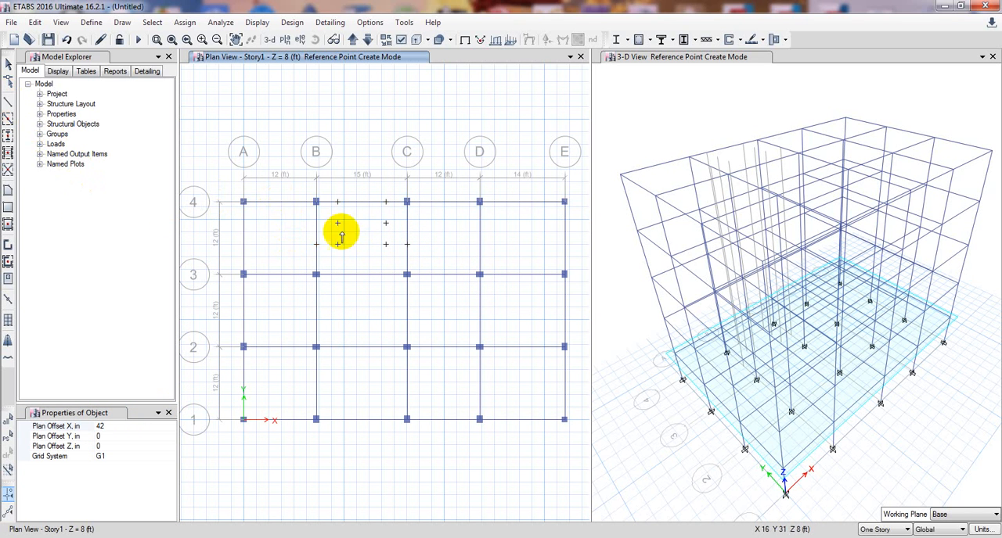
{"action": "left_click", "coordinate": [7, 209]}
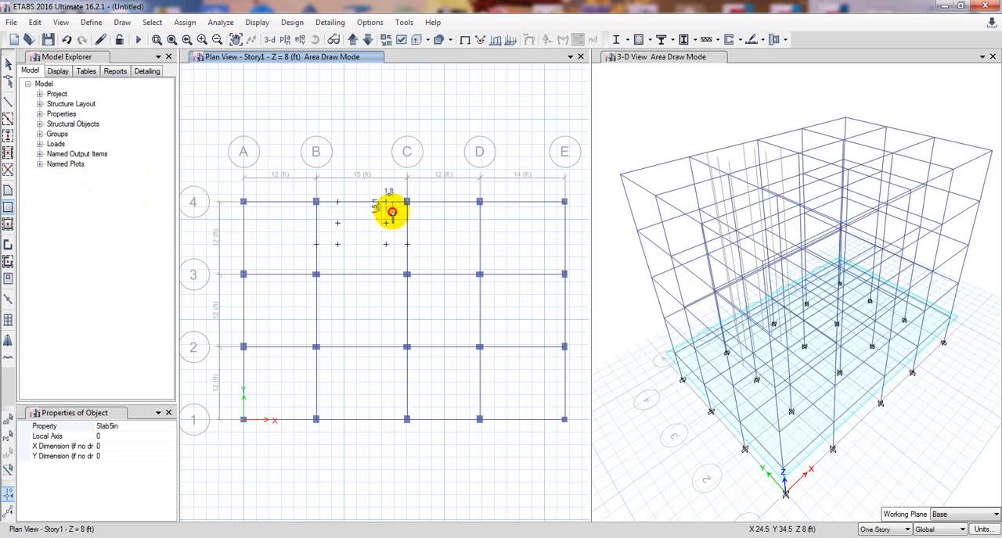
{"action": "key", "text": "Escape"}
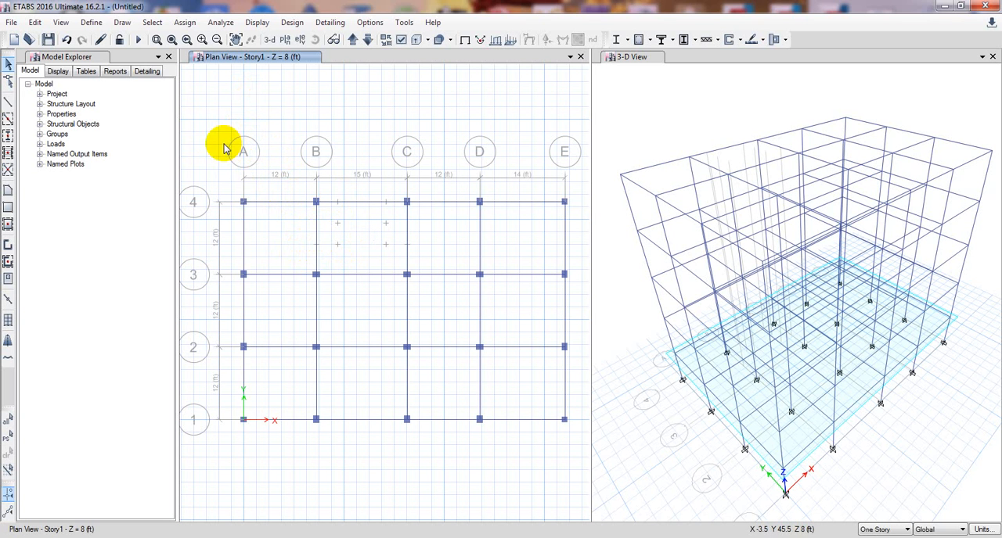
{"action": "left_click", "coordinate": [123, 21]}
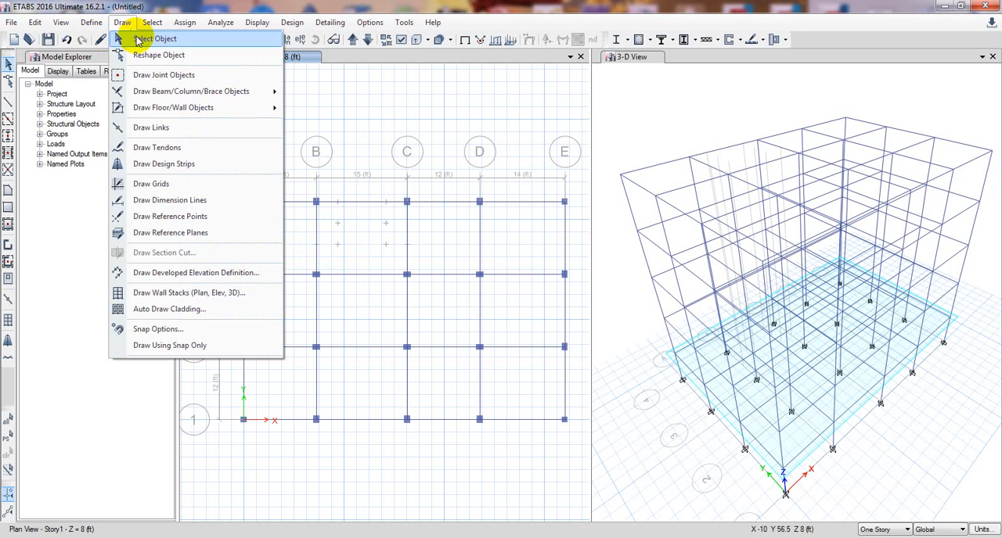
{"action": "left_click", "coordinate": [139, 37]}
{"action": "left_click", "coordinate": [122, 24]}
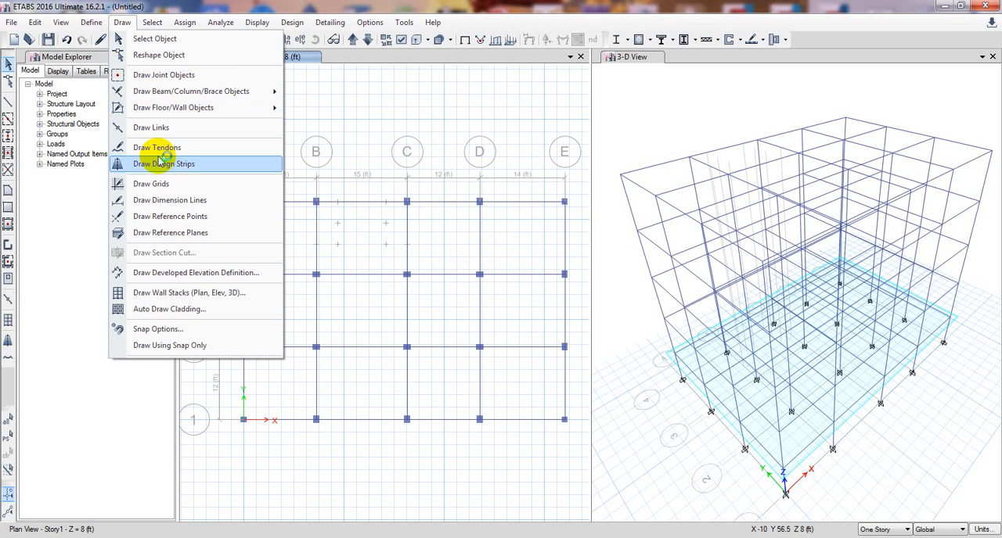
Place a reference point at grid point B-4 using Plan Offset X 0, Y 0 and Z 60 in.
{"action": "left_click", "coordinate": [177, 220]}
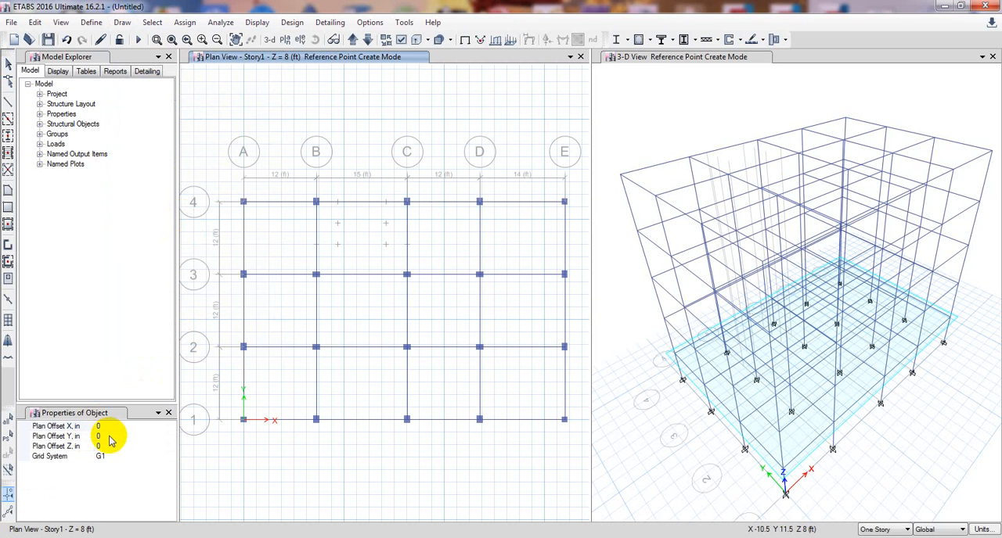
{"action": "left_click", "coordinate": [106, 437]}
{"action": "left_click", "coordinate": [108, 446]}
{"action": "left_click", "coordinate": [90, 450]}
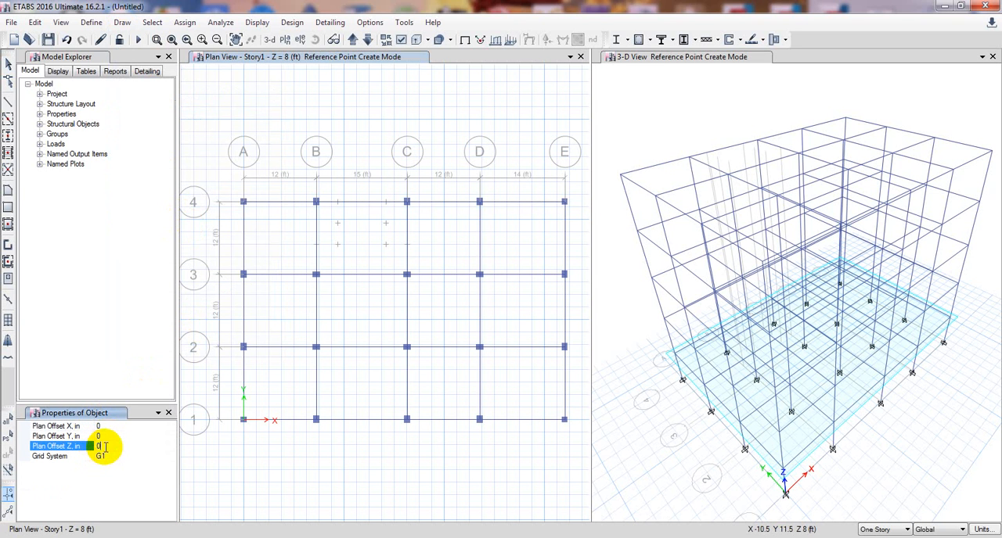
{"action": "left_click", "coordinate": [99, 446]}
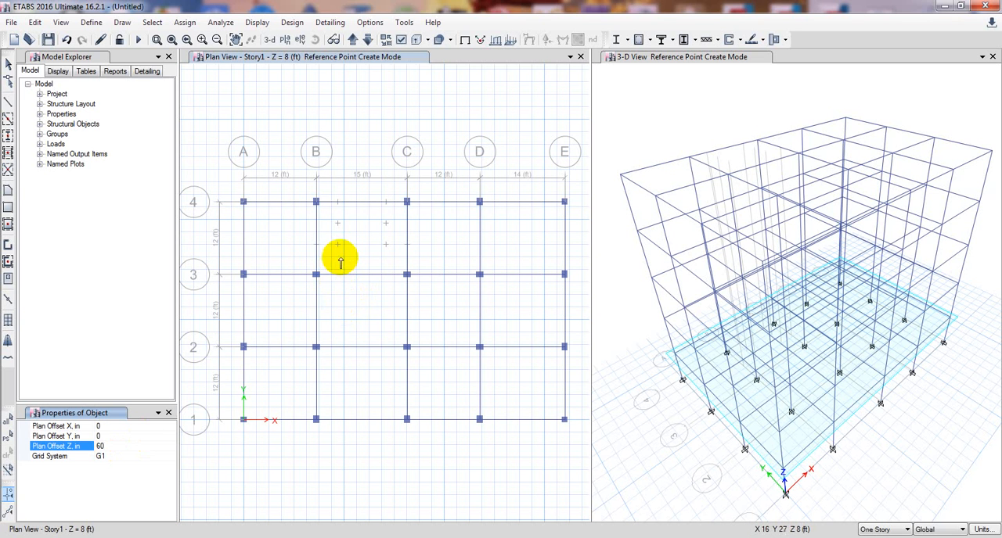
{"action": "left_click", "coordinate": [316, 203]}
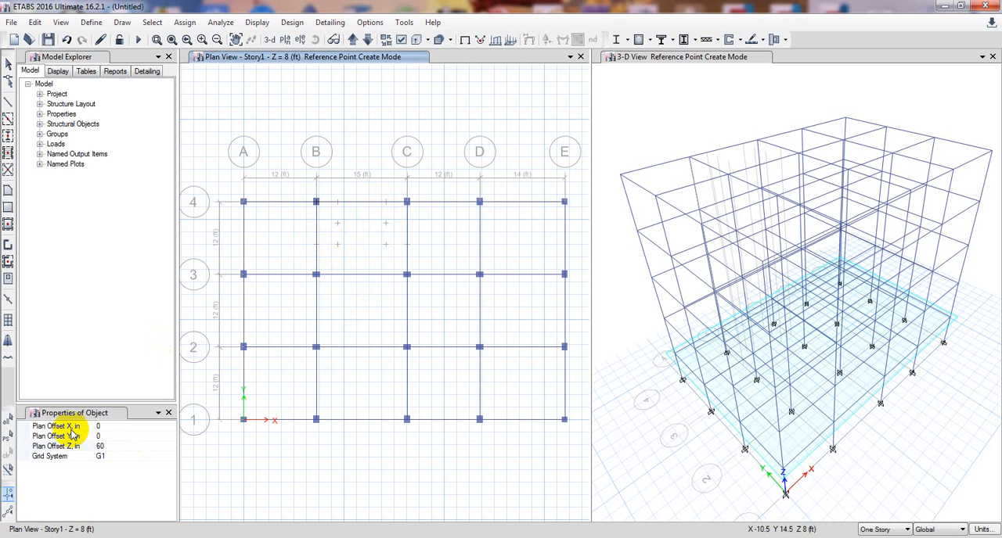
With Plan Offset Z 120 in, place reference points on grid line 4 near C-4 and at the lower reference point on grid line C.
{"action": "left_click", "coordinate": [102, 447]}
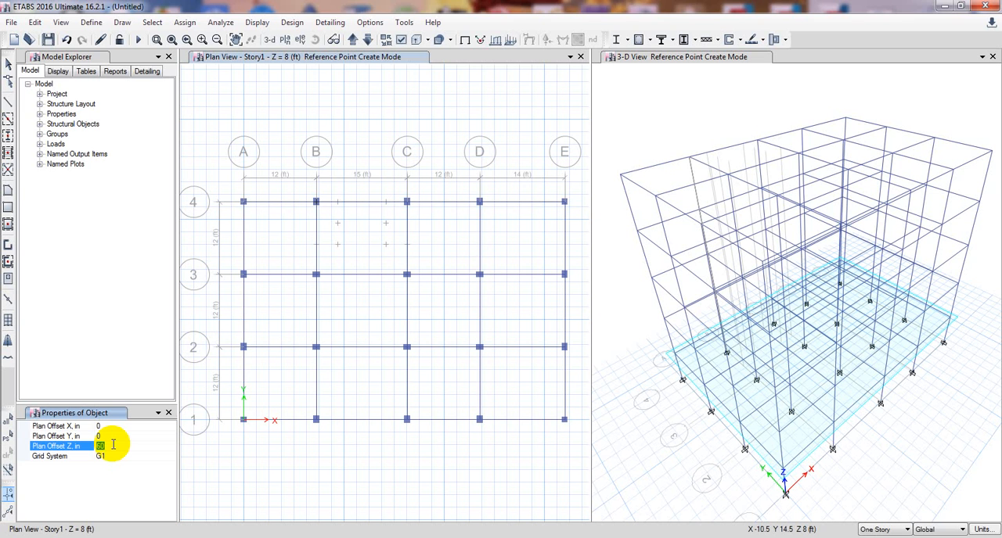
{"action": "left_click", "coordinate": [389, 205]}
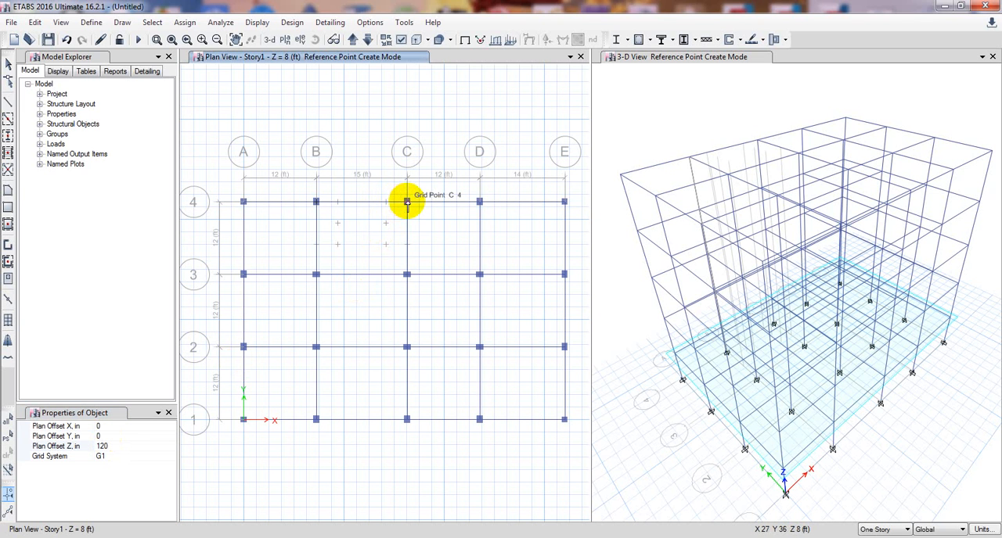
{"action": "left_click", "coordinate": [406, 245]}
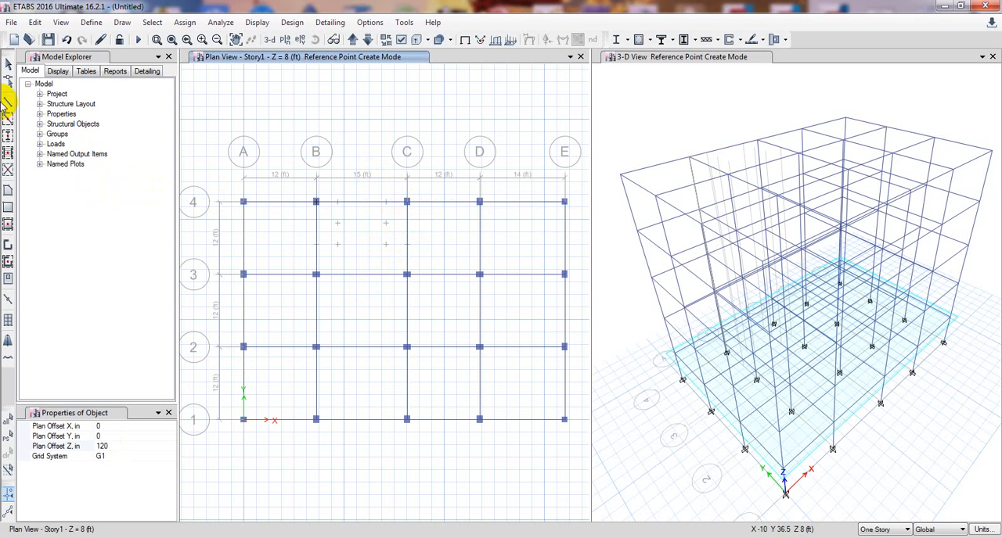
Set the property for drawing floor areas to Slab6in.
{"action": "left_click", "coordinate": [8, 209]}
{"action": "left_click", "coordinate": [119, 426]}
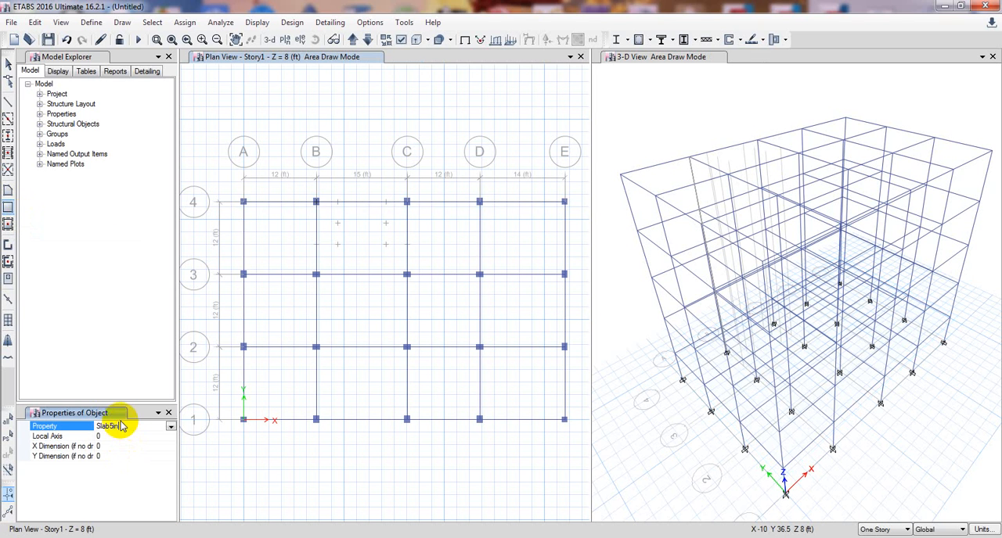
{"action": "left_click", "coordinate": [169, 428]}
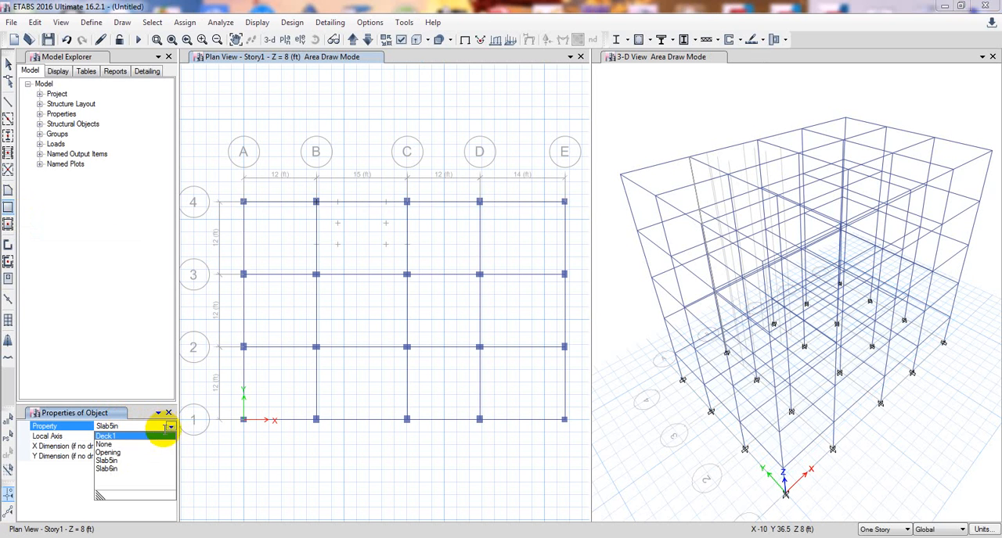
{"action": "left_click", "coordinate": [122, 470]}
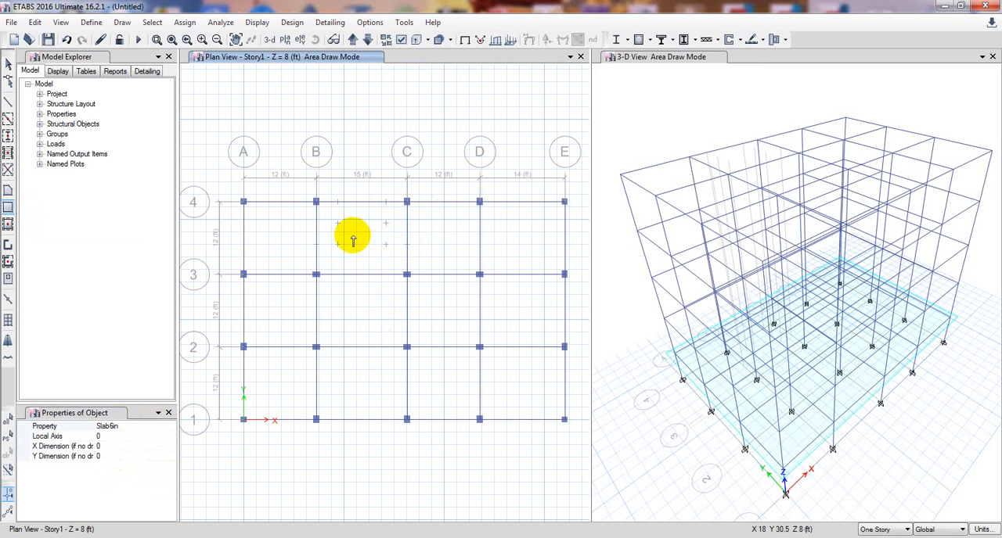
{"action": "left_click", "coordinate": [9, 193]}
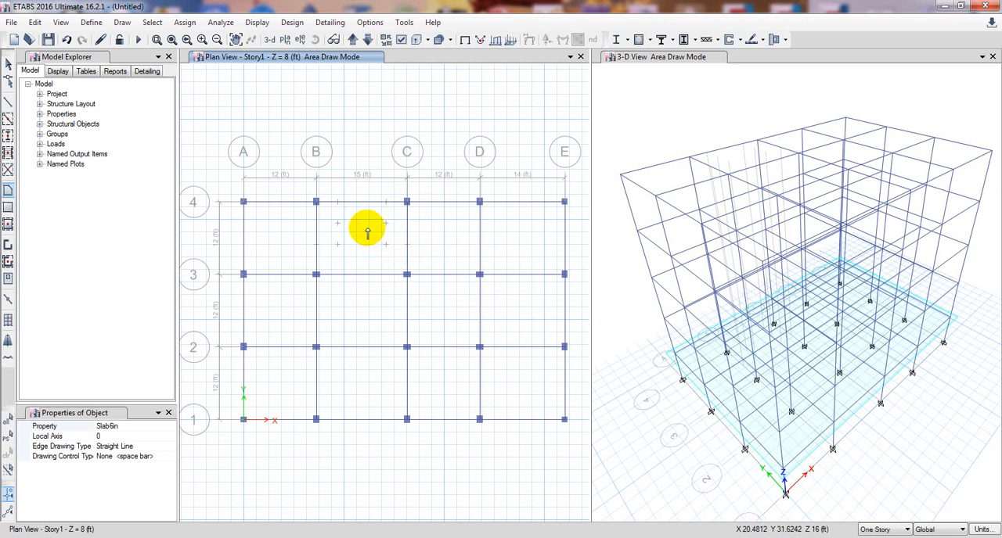
{"action": "key", "text": "Escape"}
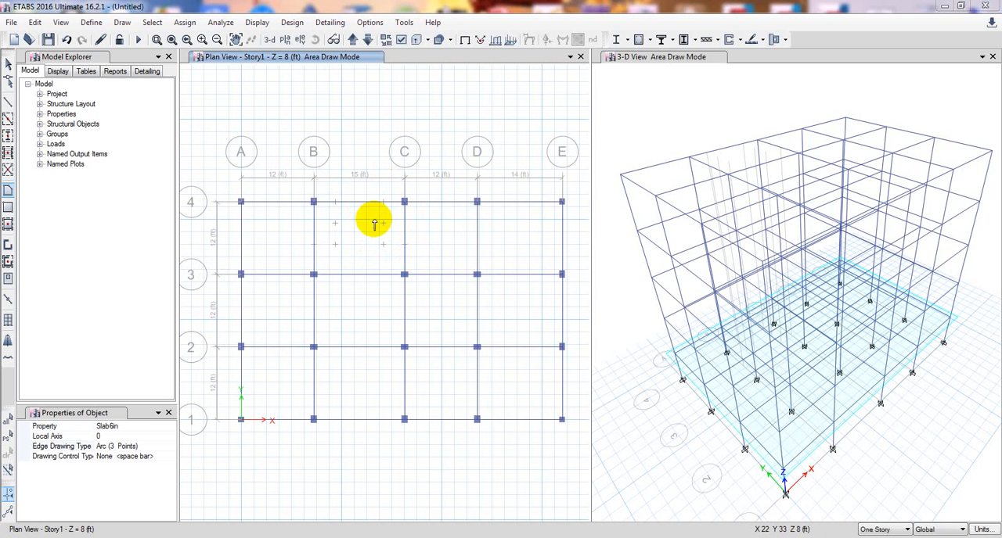
Turn on the display of floors and walls in the Story1 plan view.
{"action": "left_click", "coordinate": [387, 40]}
{"action": "left_click", "coordinate": [437, 209]}
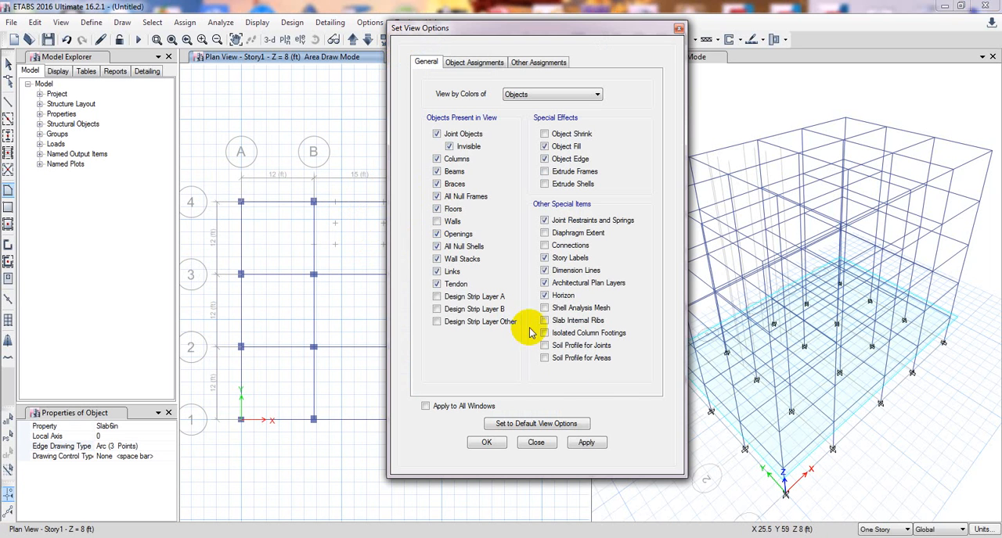
{"action": "left_click", "coordinate": [586, 443]}
{"action": "left_click", "coordinate": [436, 222]}
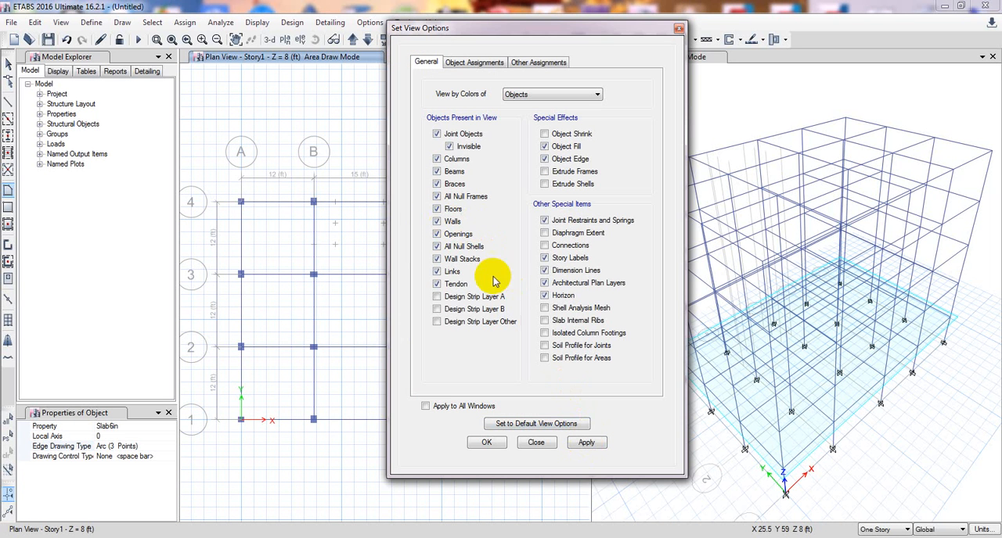
{"action": "left_click", "coordinate": [590, 443]}
{"action": "left_click", "coordinate": [486, 443]}
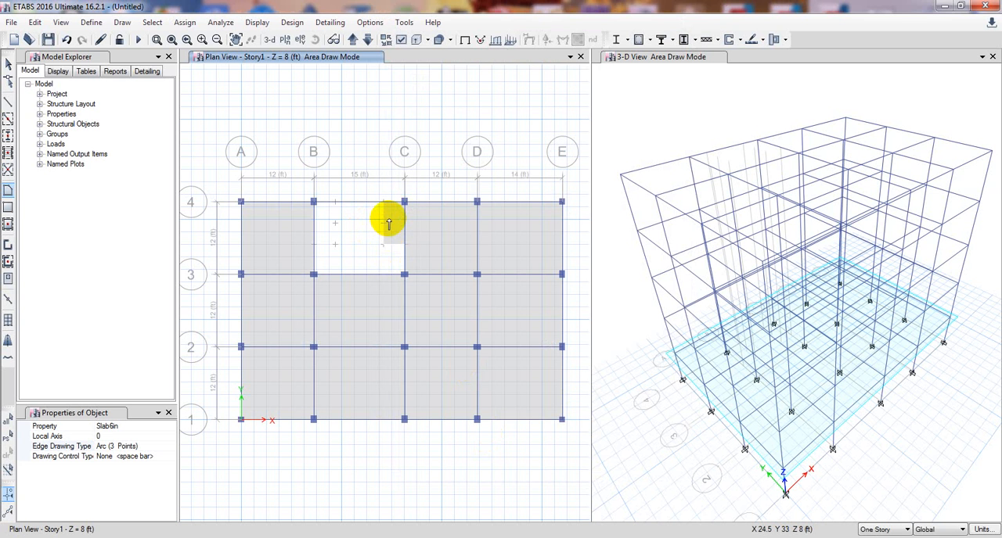
Delete the small slab next to C-4 on Story1.
{"action": "key", "text": "Escape"}
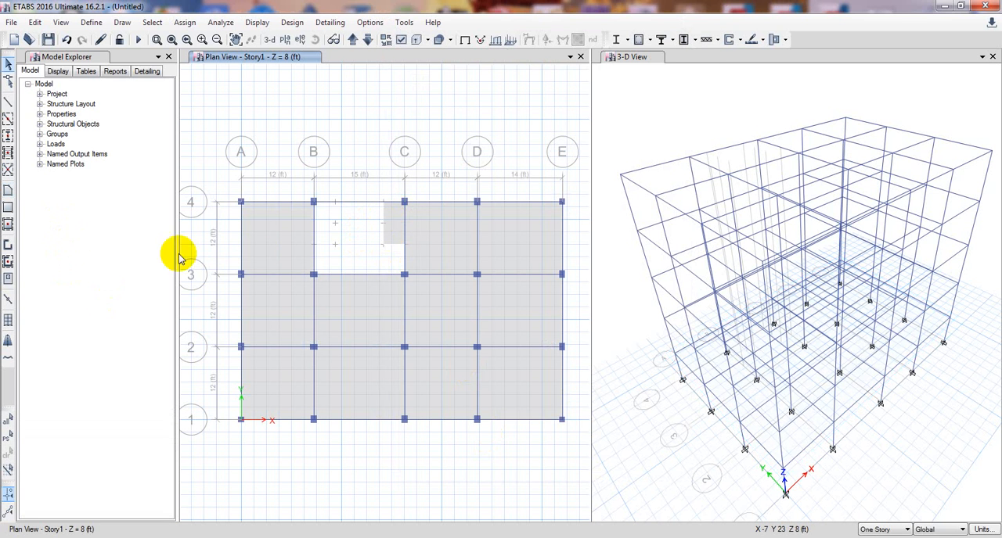
{"action": "left_click", "coordinate": [391, 239]}
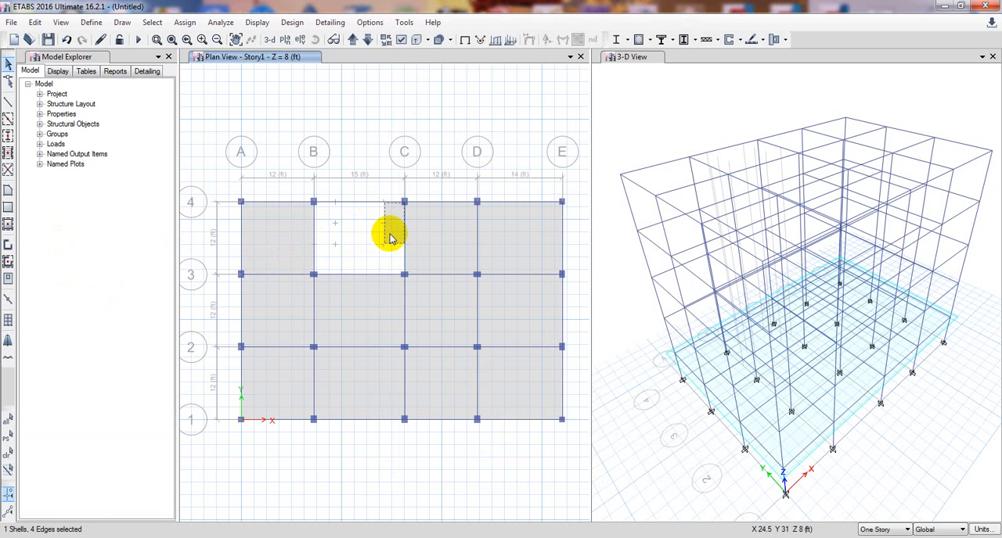
{"action": "key", "text": "Delete"}
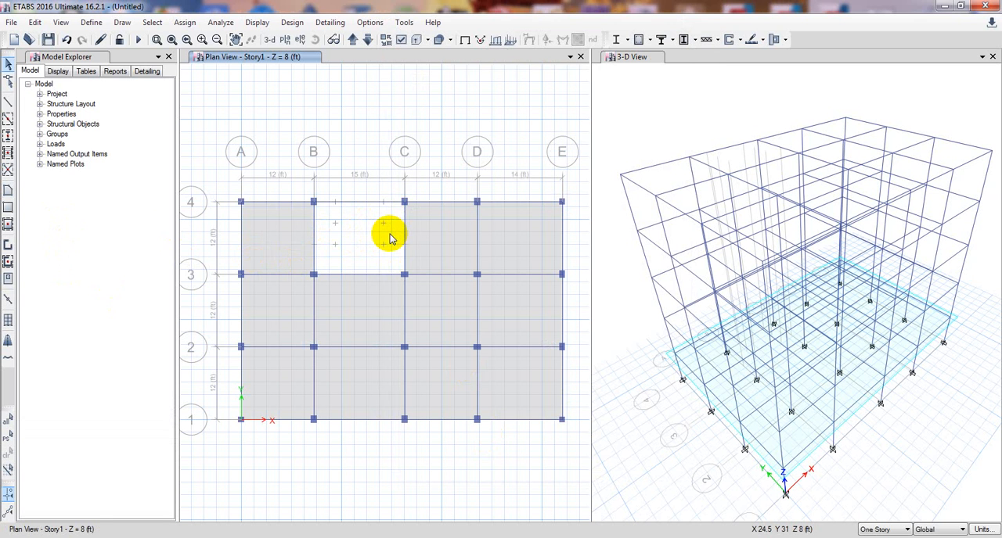
Draw a 3.5 ft by 7 ft rectangular Slab6in floor from grid line 4 along grid line C on Story1, and another on Story2.
{"action": "left_click", "coordinate": [9, 206]}
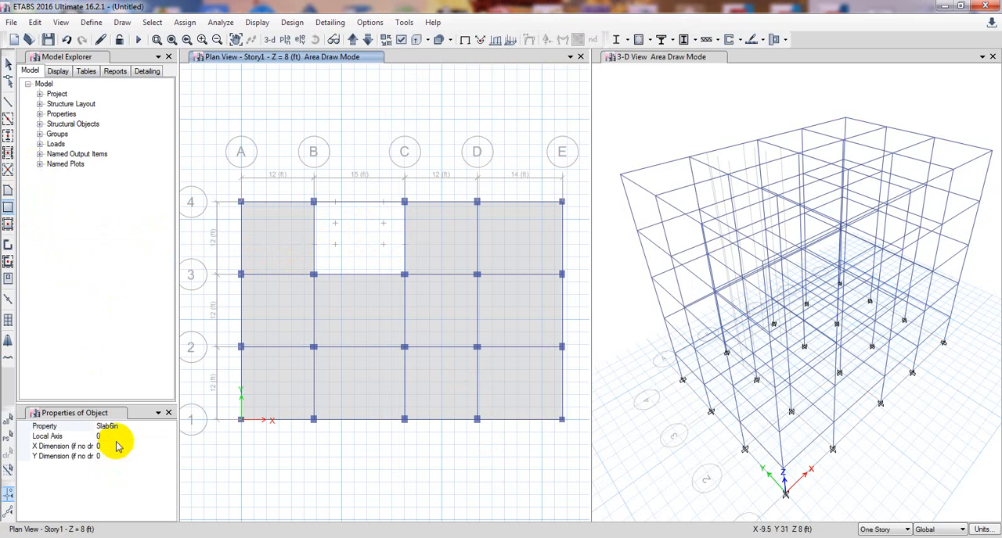
{"action": "left_click", "coordinate": [115, 430]}
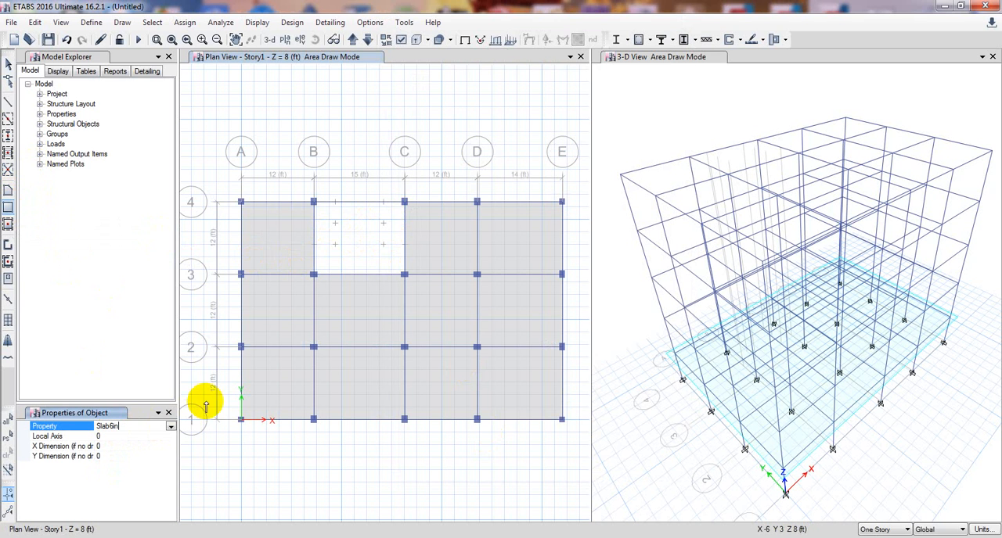
{"action": "left_click_drag", "start_coordinate": [384, 204], "coordinate": [404, 247]}
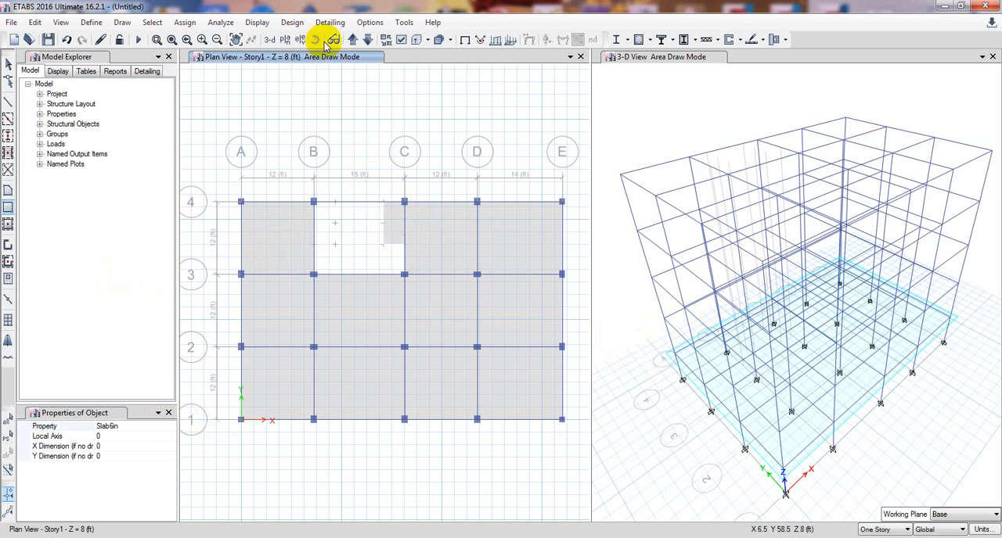
{"action": "left_click", "coordinate": [352, 42]}
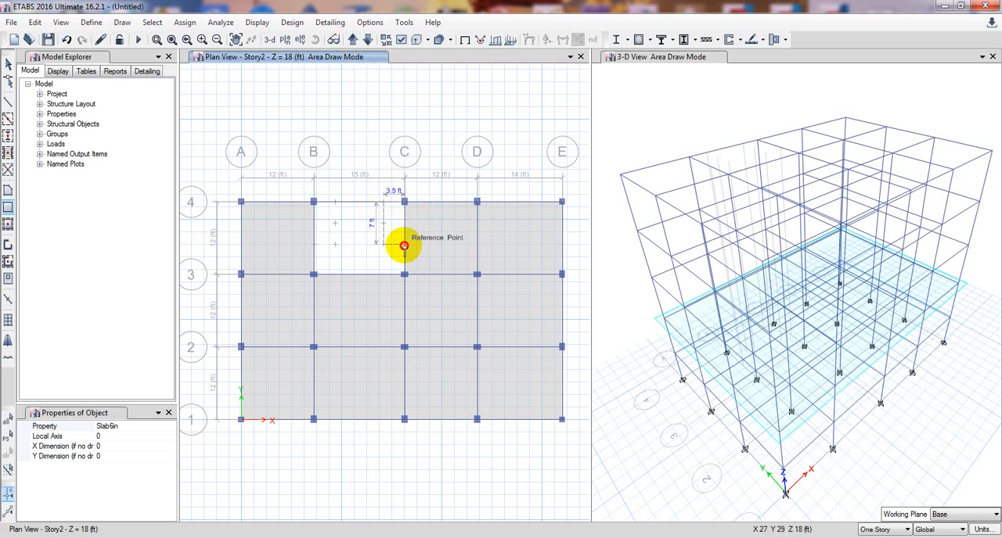
{"action": "left_click", "coordinate": [404, 247]}
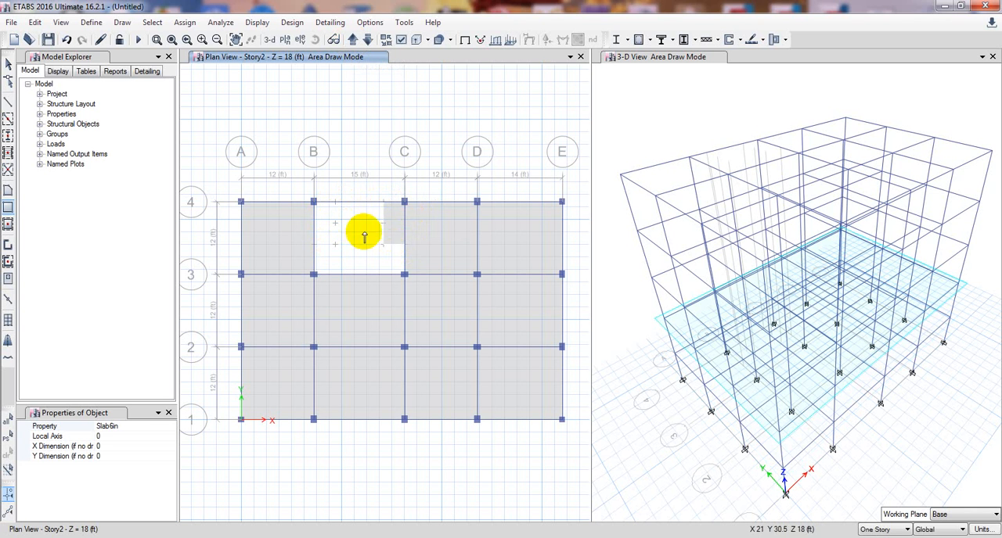
{"action": "left_click", "coordinate": [657, 137]}
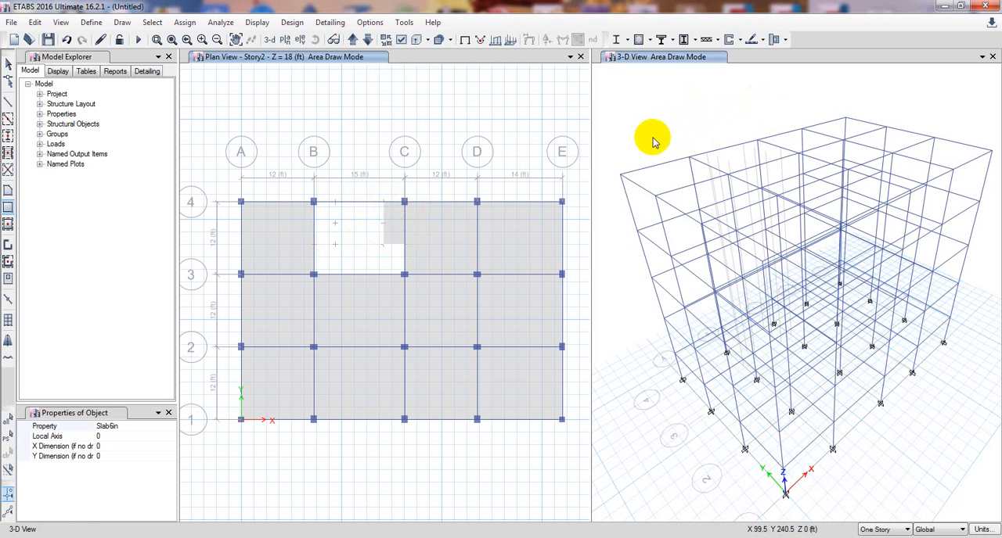
{"action": "key", "text": "Escape"}
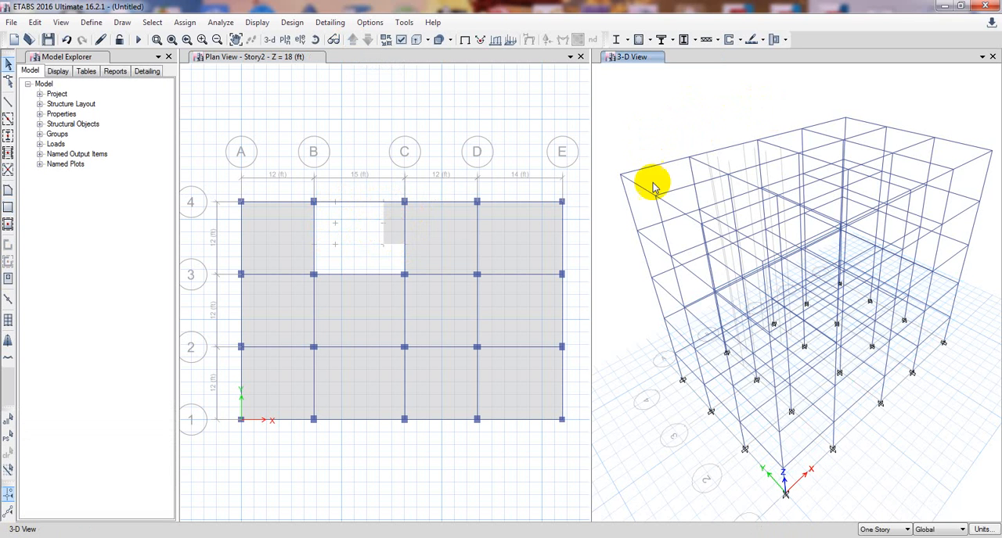
Enlarge the 3-D view and rotate the model to examine the frame from the grid line 4 side.
{"action": "middle_click_drag", "start_coordinate": [618, 328], "coordinate": [621, 325]}
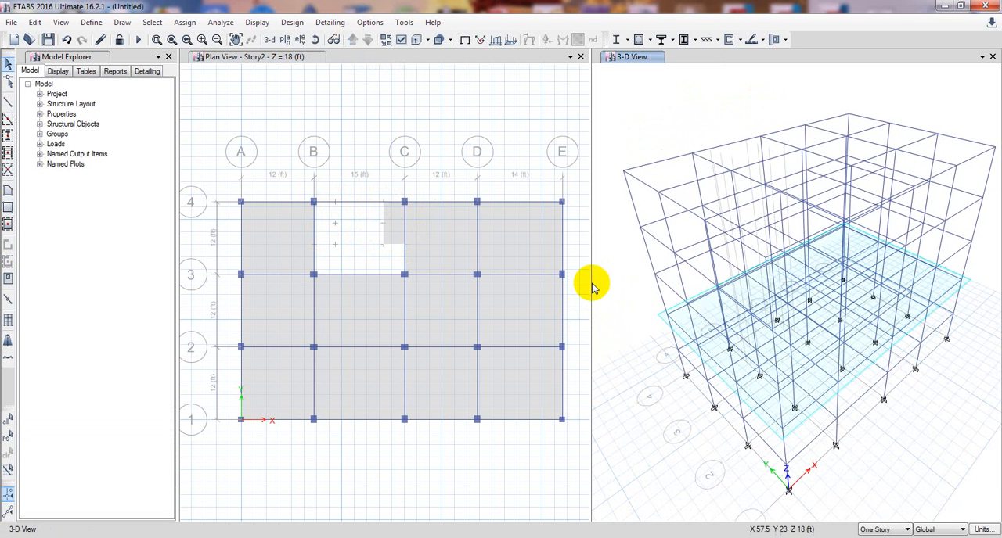
{"action": "left_click_drag", "start_coordinate": [589, 279], "coordinate": [562, 278]}
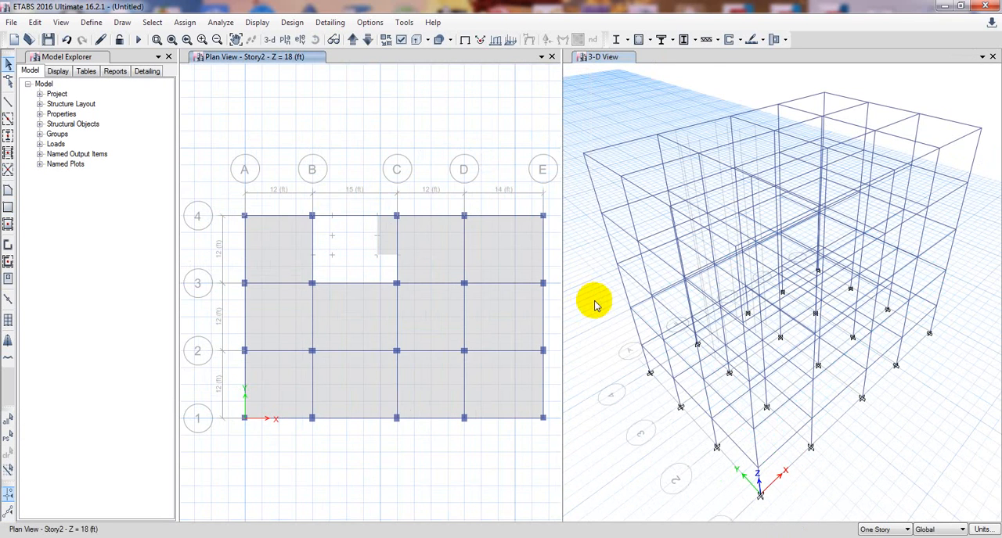
{"action": "middle_click_drag", "start_coordinate": [595, 303], "coordinate": [603, 306]}
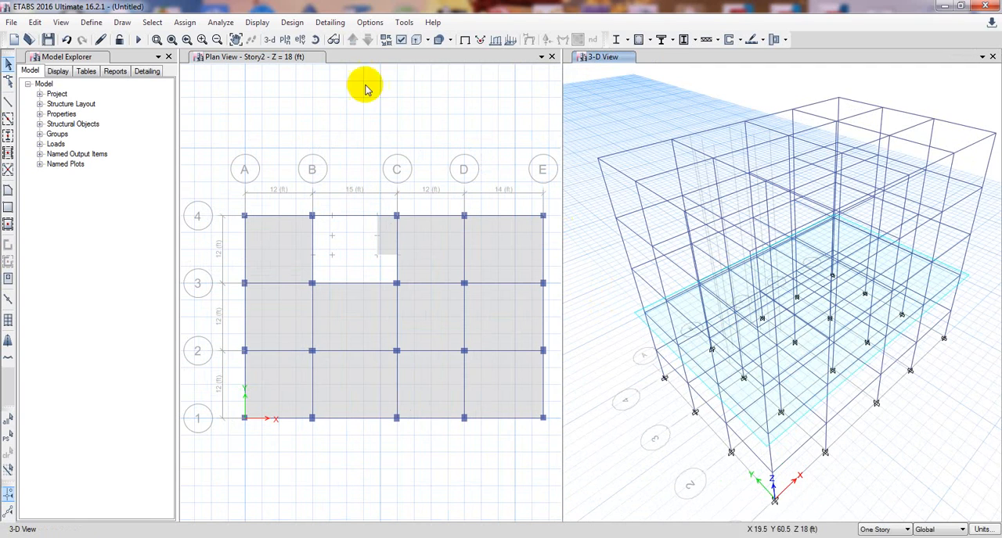
{"action": "left_click", "coordinate": [315, 41]}
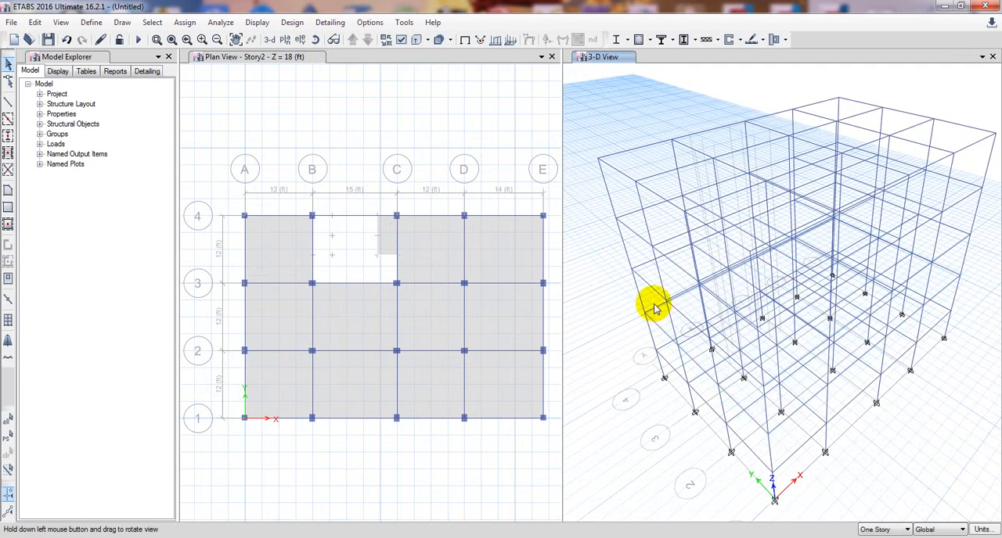
{"action": "left_click_drag", "start_coordinate": [604, 286], "coordinate": [788, 240]}
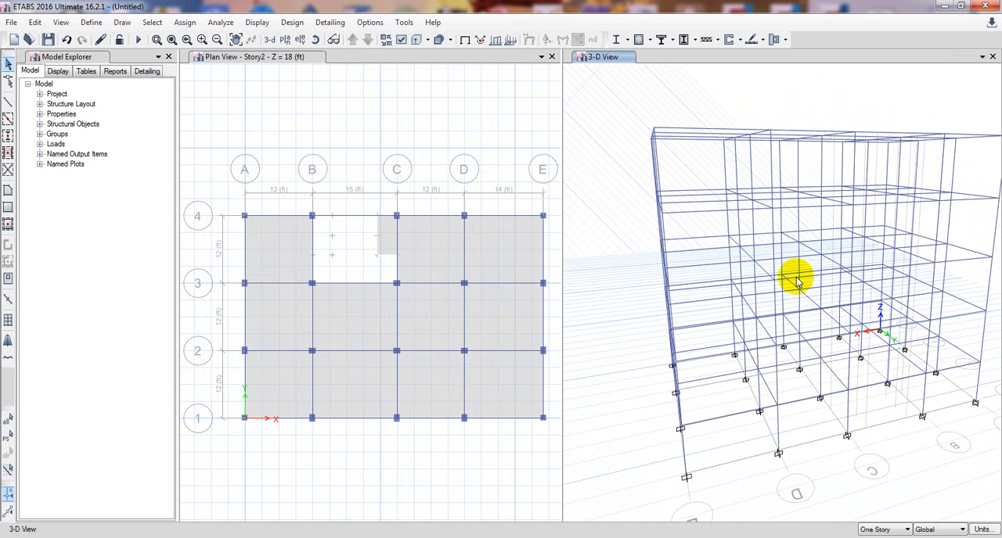
{"action": "mouse_move", "coordinate": [877, 436]}
{"action": "left_mouse_down"}
{"action": "mouse_move", "coordinate": [881, 447]}
{"action": "mouse_move", "coordinate": [867, 447]}
{"action": "left_mouse_up"}
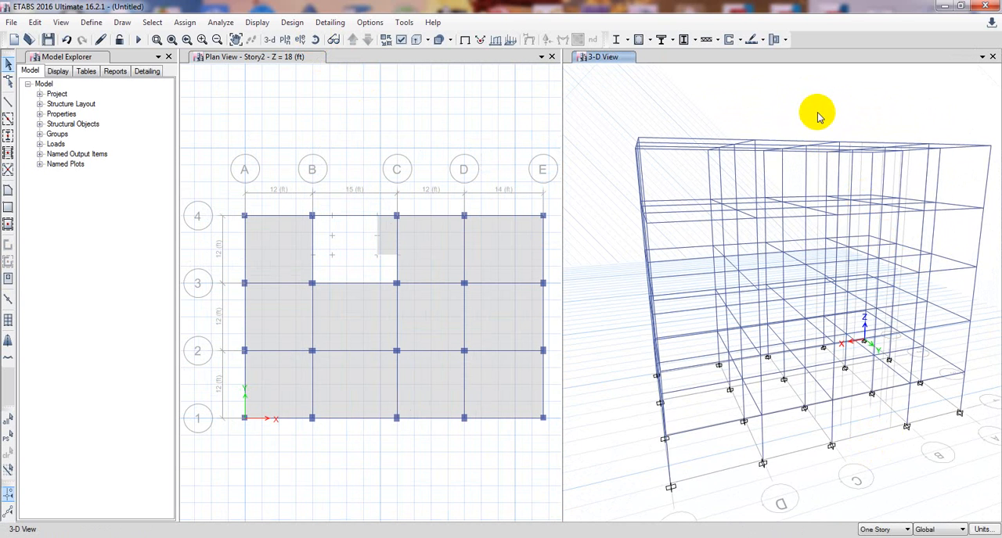
{"action": "left_click_drag", "start_coordinate": [818, 116], "coordinate": [811, 104]}
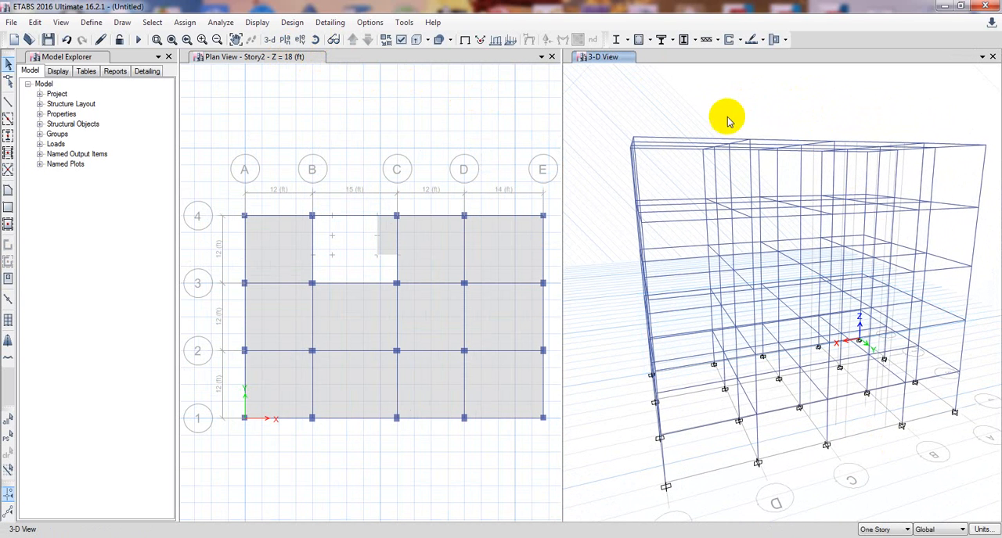
{"action": "left_click_drag", "start_coordinate": [728, 119], "coordinate": [720, 112]}
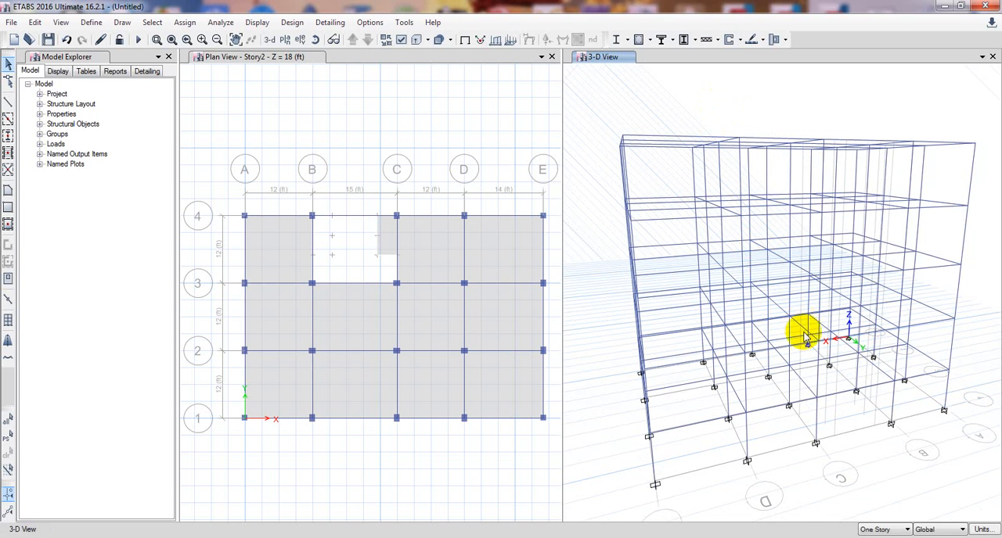
Turn on the display of floors and walls in the 3-D view.
{"action": "left_click", "coordinate": [400, 41]}
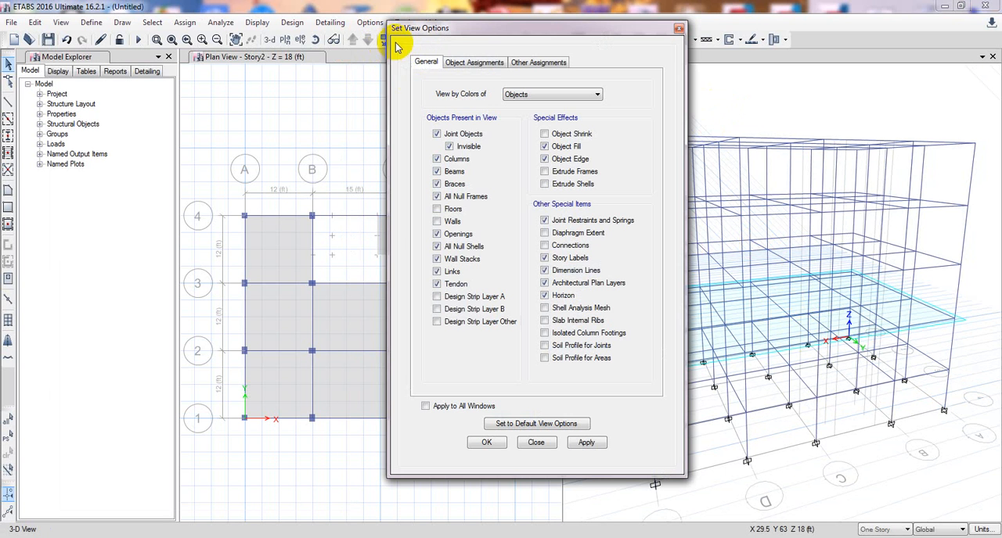
{"action": "left_click", "coordinate": [453, 225]}
{"action": "left_click", "coordinate": [593, 445]}
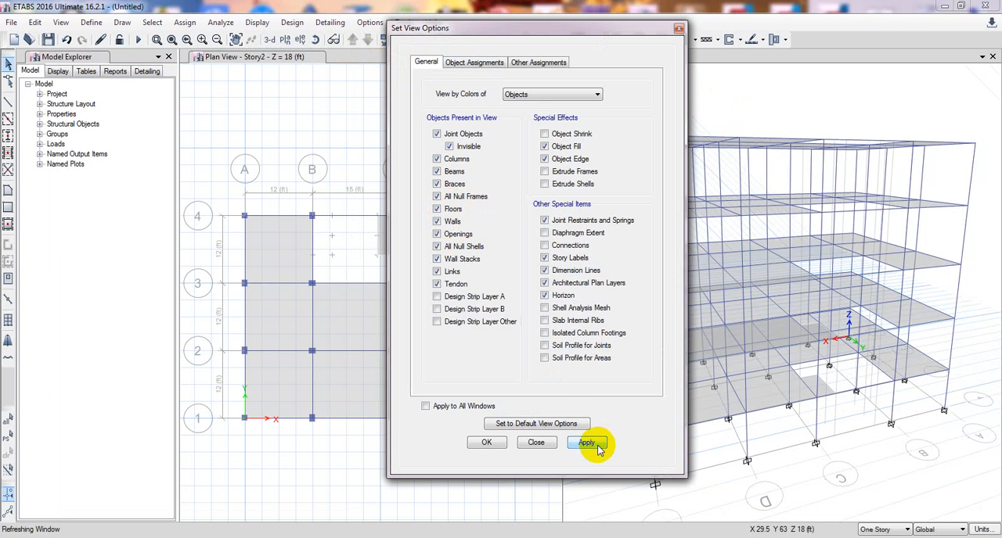
Examine the small slab panels on Story1 and Story2 in the 3-D view from the grid line 4 side, and show Story1 in plan.
{"action": "left_click", "coordinate": [521, 443]}
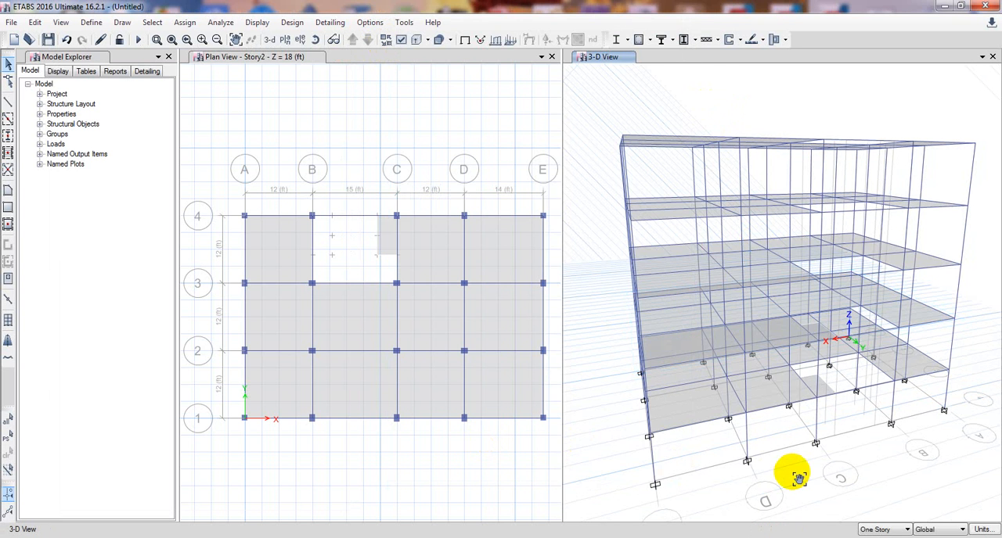
{"action": "left_click", "coordinate": [774, 466]}
{"action": "middle_click_drag", "start_coordinate": [882, 369], "coordinate": [878, 380]}
{"action": "scroll", "coordinate": [869, 376], "scroll_direction": "up", "scroll_amount": 5}
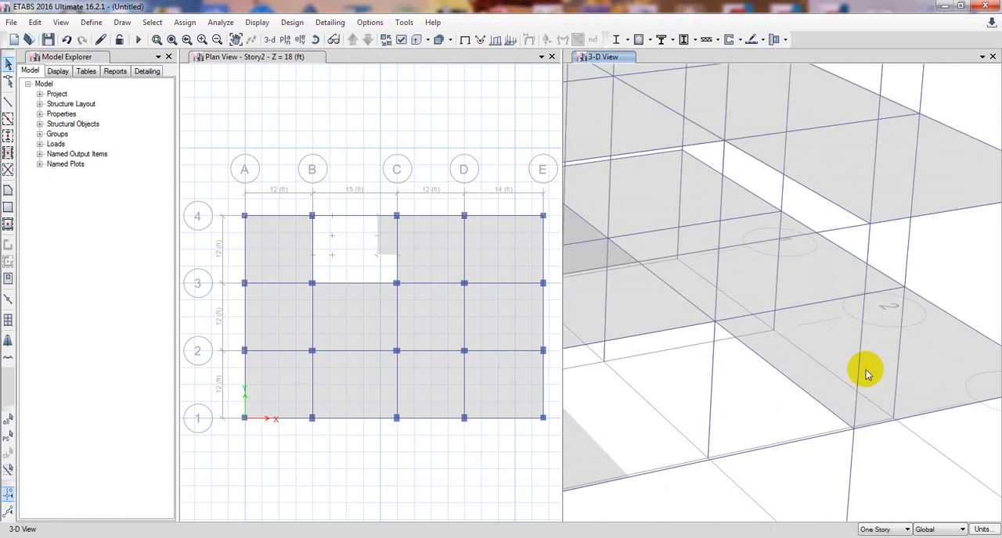
{"action": "middle_click_drag", "start_coordinate": [797, 415], "coordinate": [858, 350]}
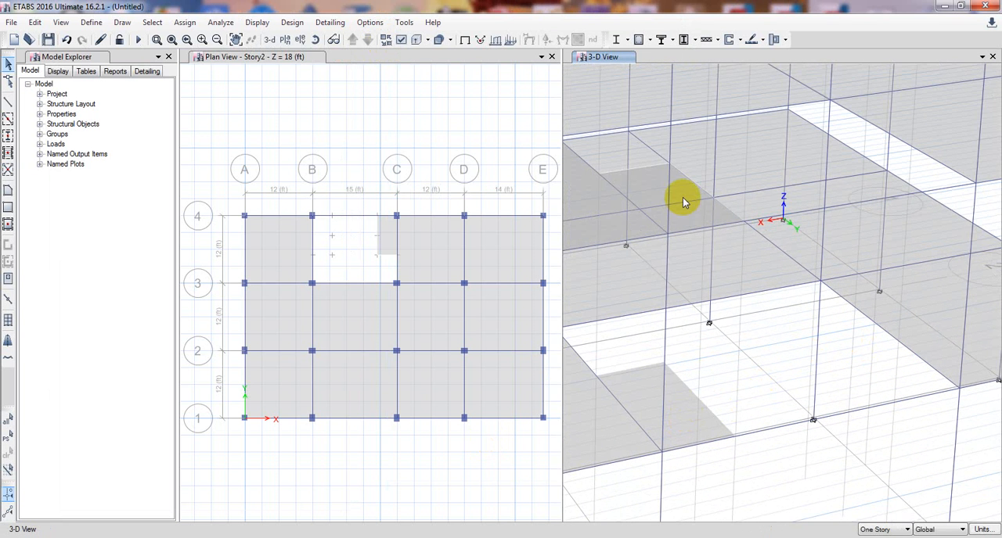
{"action": "scroll", "coordinate": [788, 345], "scroll_direction": "down", "scroll_amount": 2}
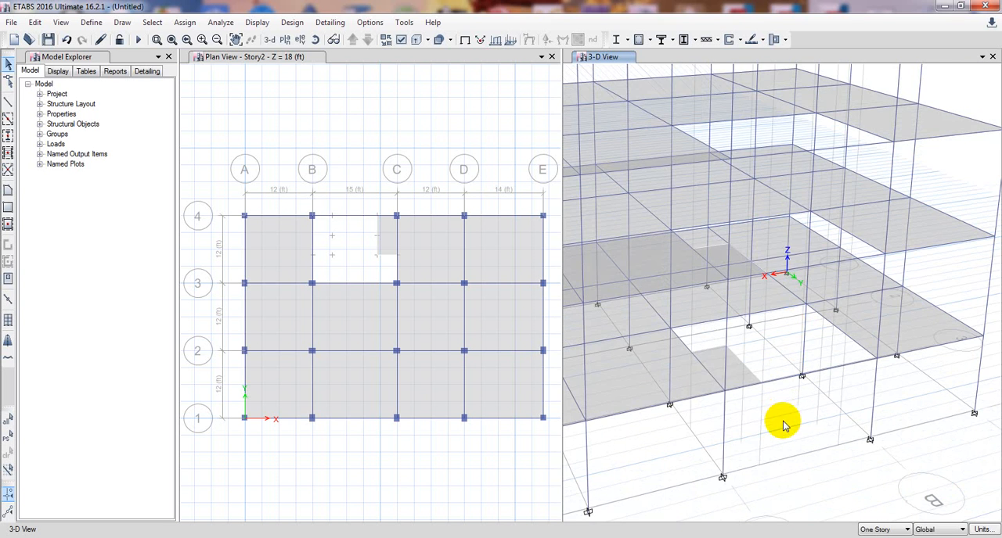
{"action": "middle_click_drag", "start_coordinate": [778, 434], "coordinate": [771, 447]}
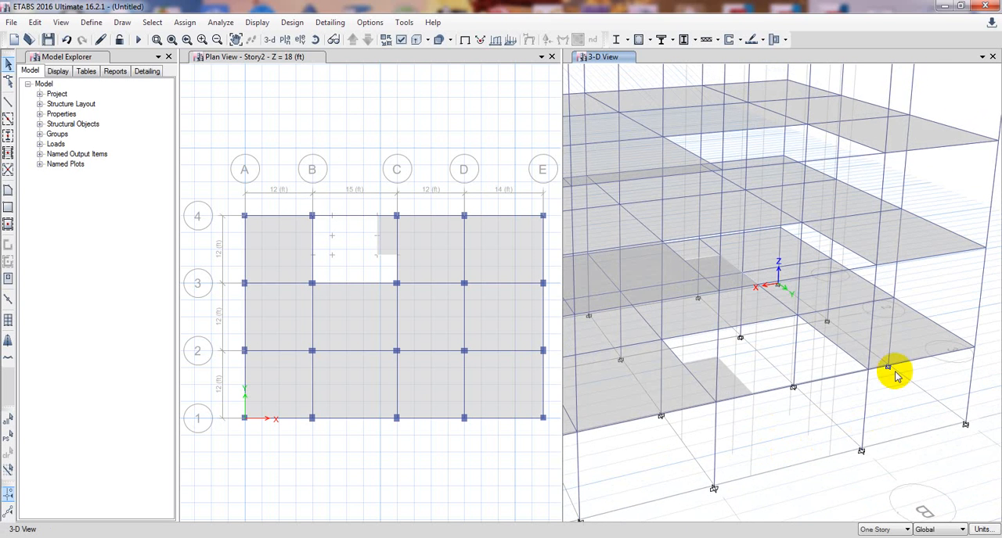
{"action": "middle_click_drag", "start_coordinate": [895, 436], "coordinate": [900, 363]}
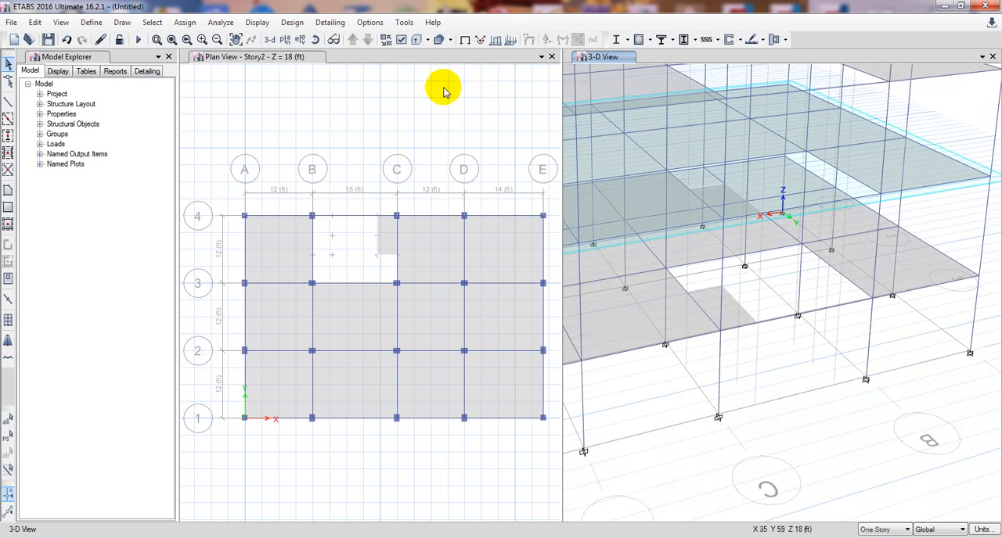
{"action": "left_click", "coordinate": [332, 40]}
{"action": "left_click_drag", "start_coordinate": [872, 413], "coordinate": [858, 373]}
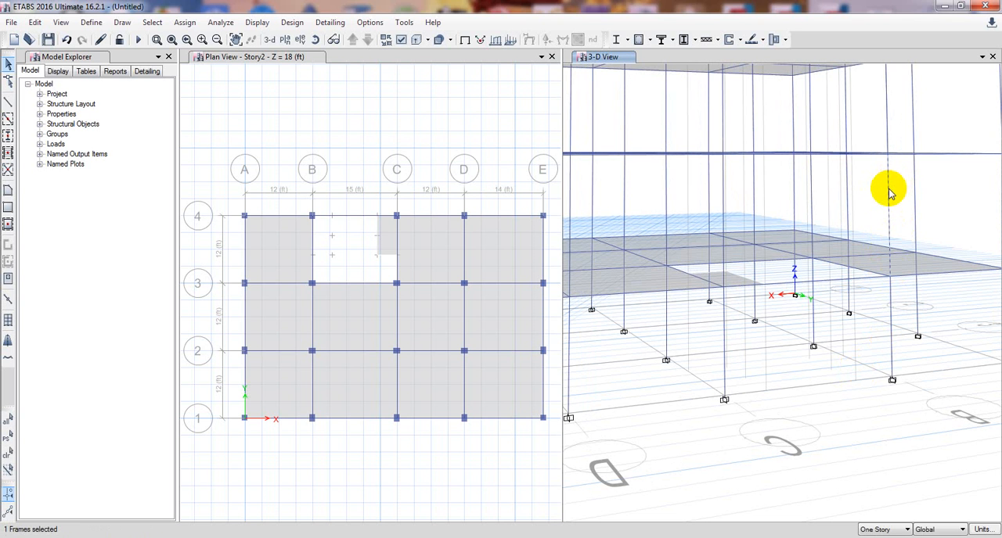
{"action": "middle_click_drag", "start_coordinate": [834, 423], "coordinate": [838, 428]}
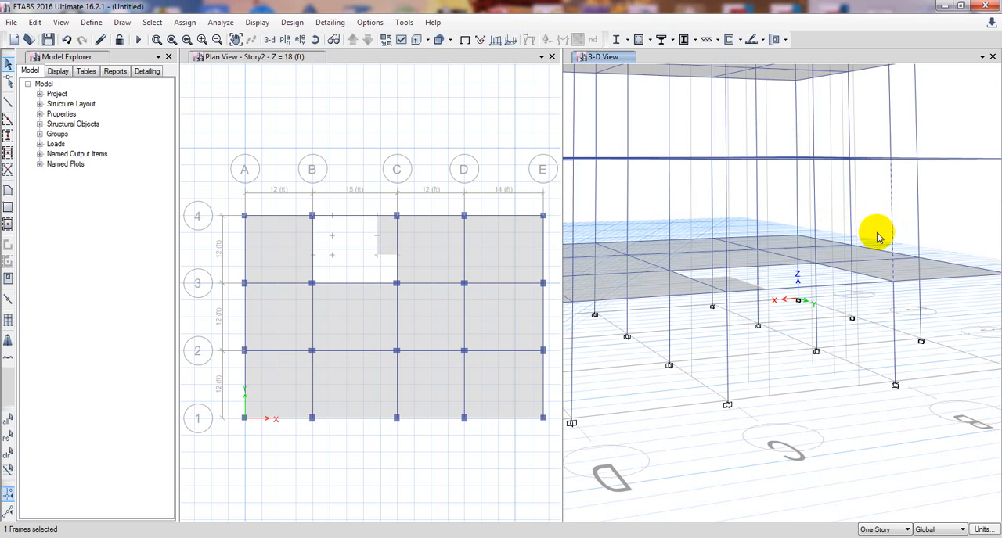
{"action": "left_click", "coordinate": [340, 98]}
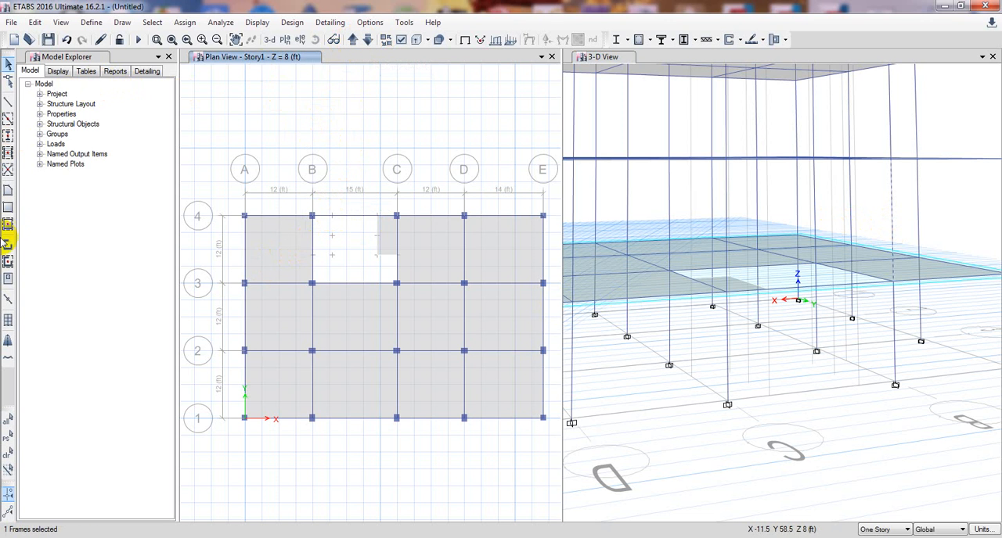
{"action": "left_click", "coordinate": [7, 192]}
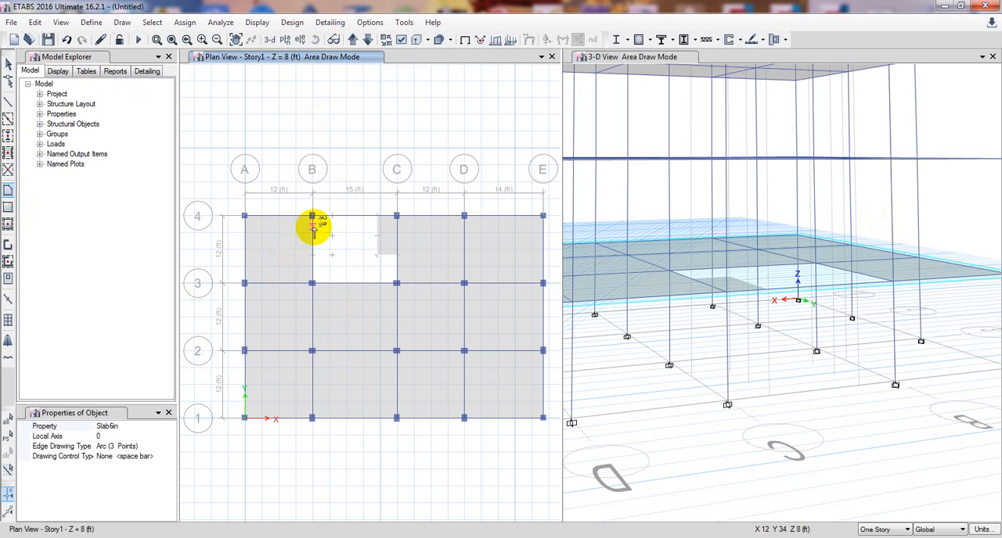
{"action": "mouse_move", "coordinate": [312, 216]}
{"action": "left_mouse_down"}
{"action": "mouse_move", "coordinate": [331, 252]}
{"action": "mouse_move", "coordinate": [310, 226]}
{"action": "left_mouse_up"}
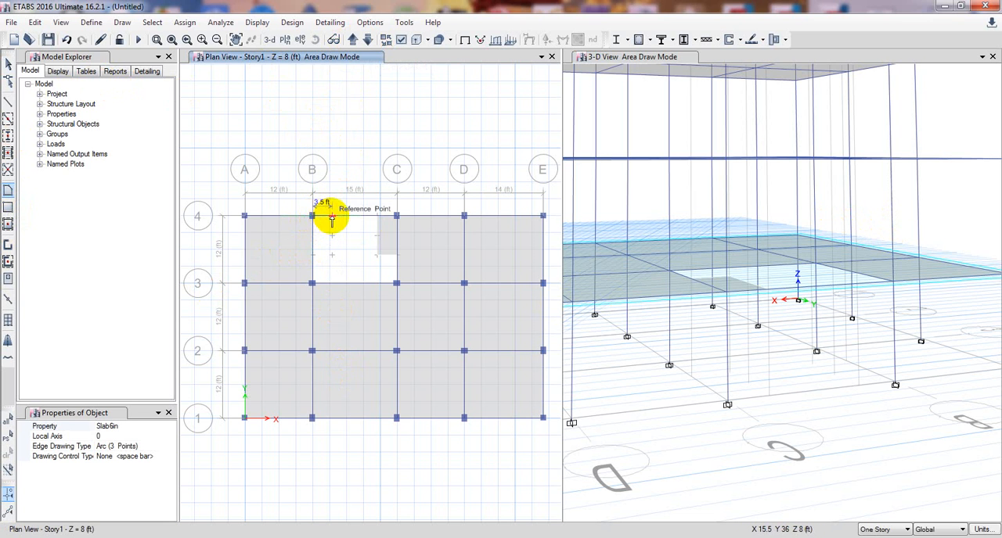
{"action": "left_click", "coordinate": [332, 221]}
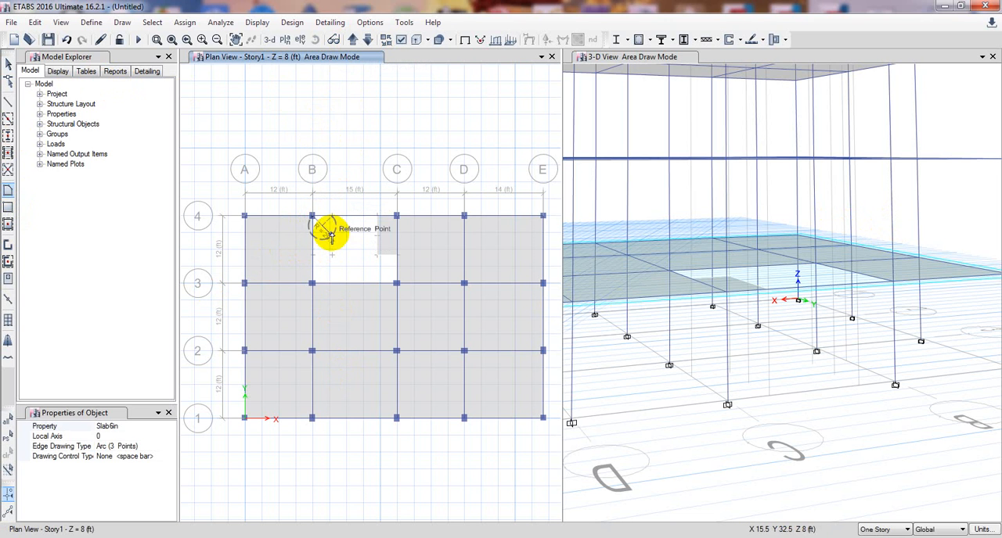
{"action": "key", "text": "Escape"}
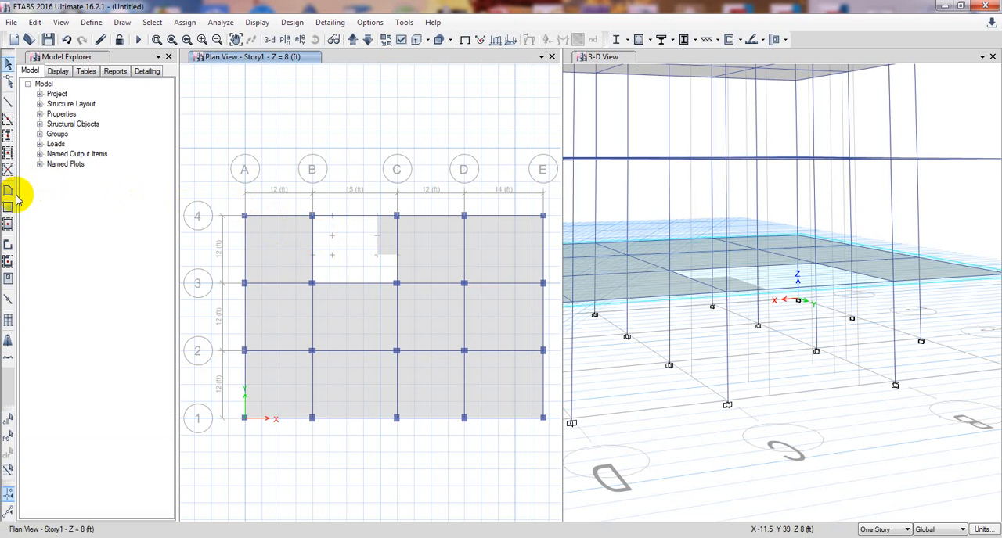
Draw a 3.5 ft by 7 ft rectangular Slab6in floor on Story1 from B-4 to the offset reference point inside bay B–C.
{"action": "left_click", "coordinate": [8, 208]}
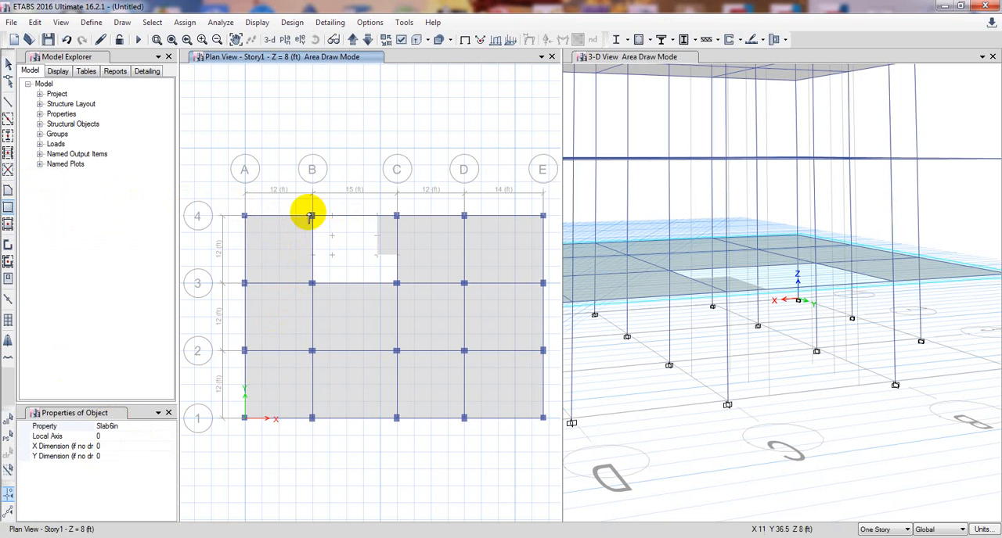
{"action": "left_click", "coordinate": [331, 254]}
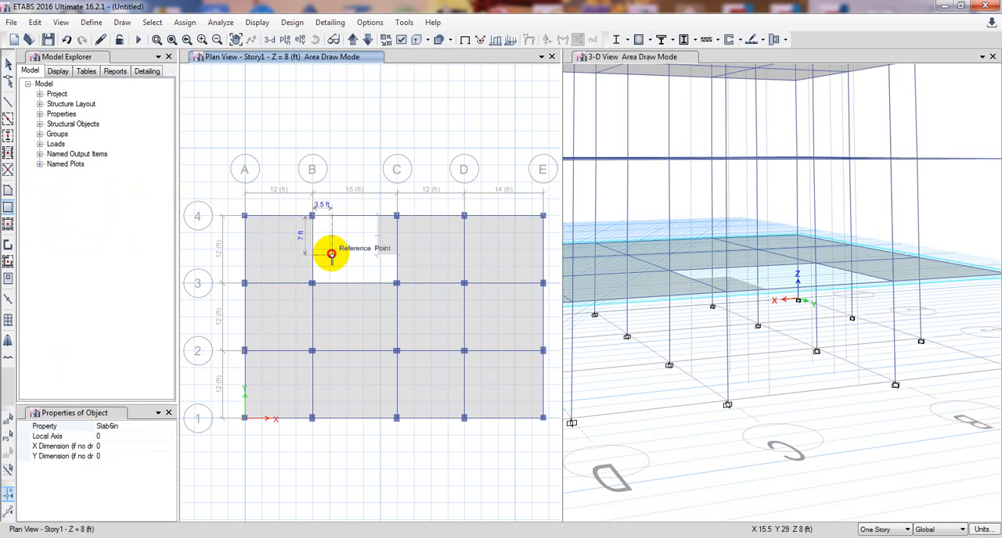
{"action": "left_click_drag", "start_coordinate": [332, 258], "coordinate": [332, 257]}
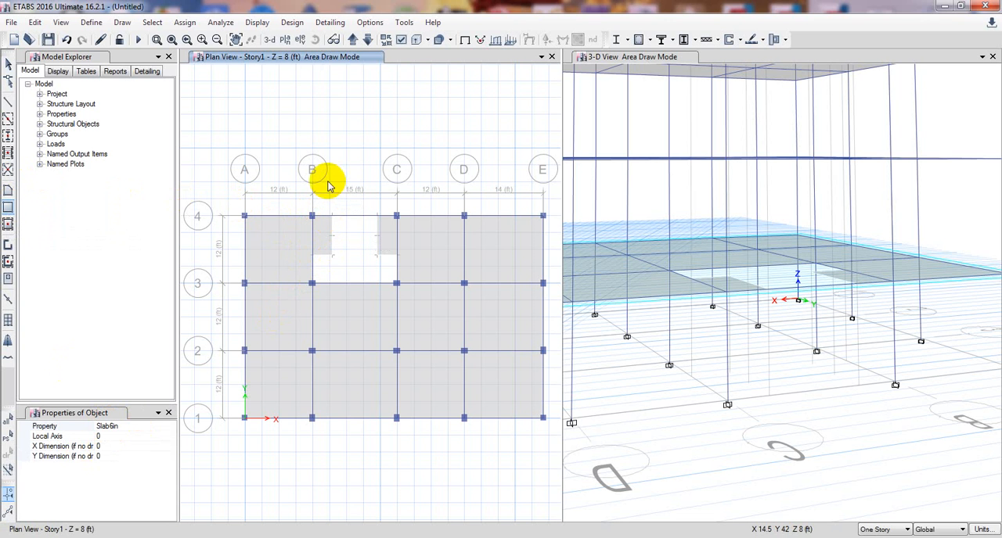
{"action": "key", "text": "Escape"}
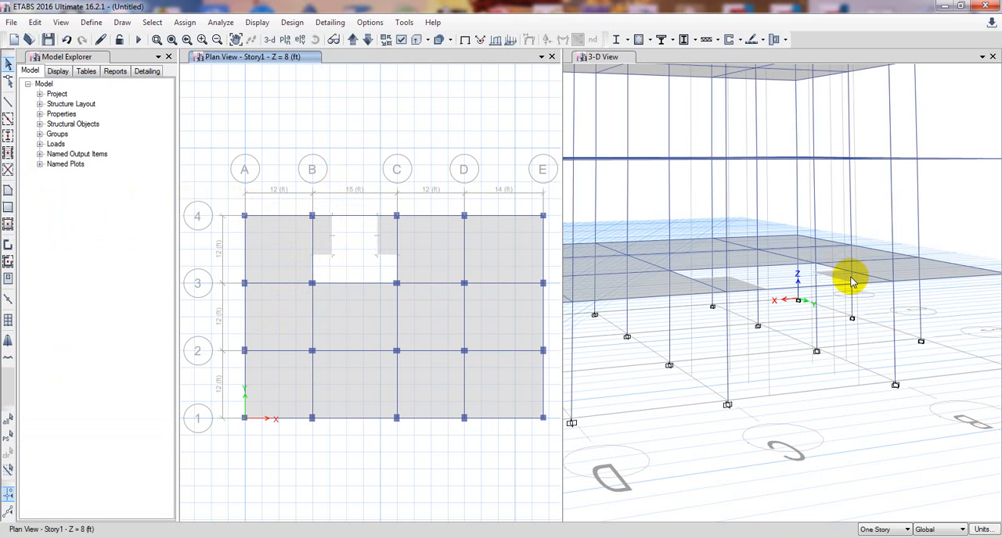
Try to move the small slab at B-4 on Story1 vertically by a Delta Z of 5 ft.
{"action": "left_click", "coordinate": [322, 240]}
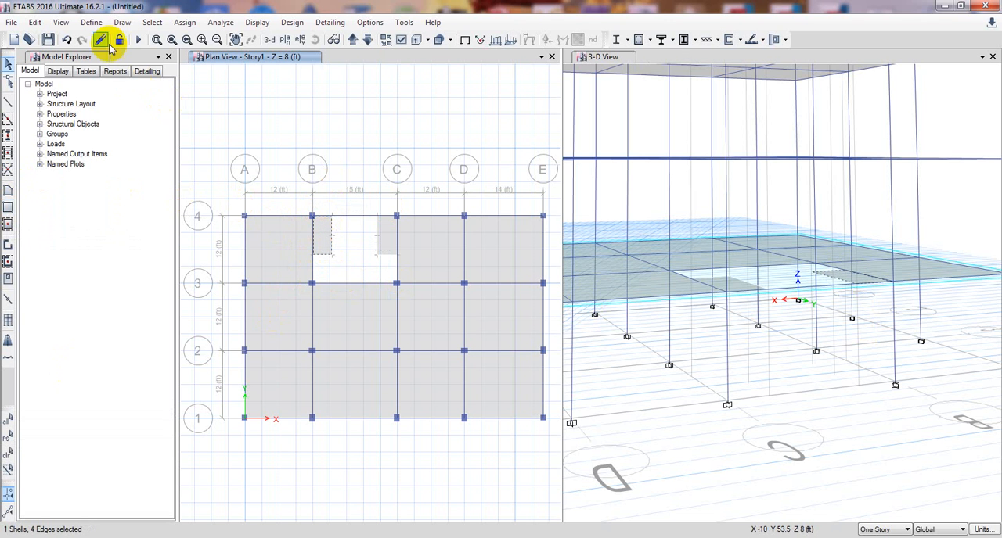
{"action": "left_click", "coordinate": [43, 23]}
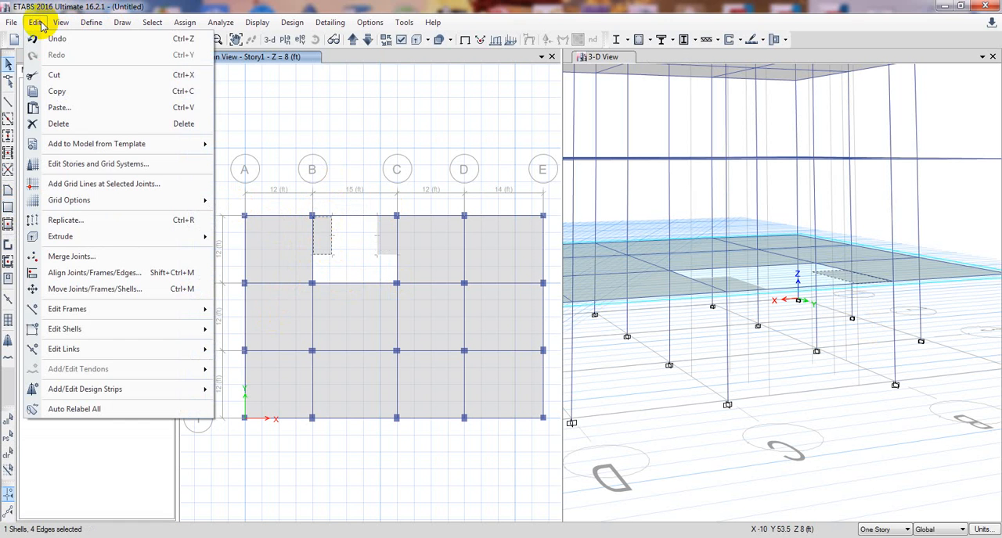
{"action": "left_click", "coordinate": [67, 56]}
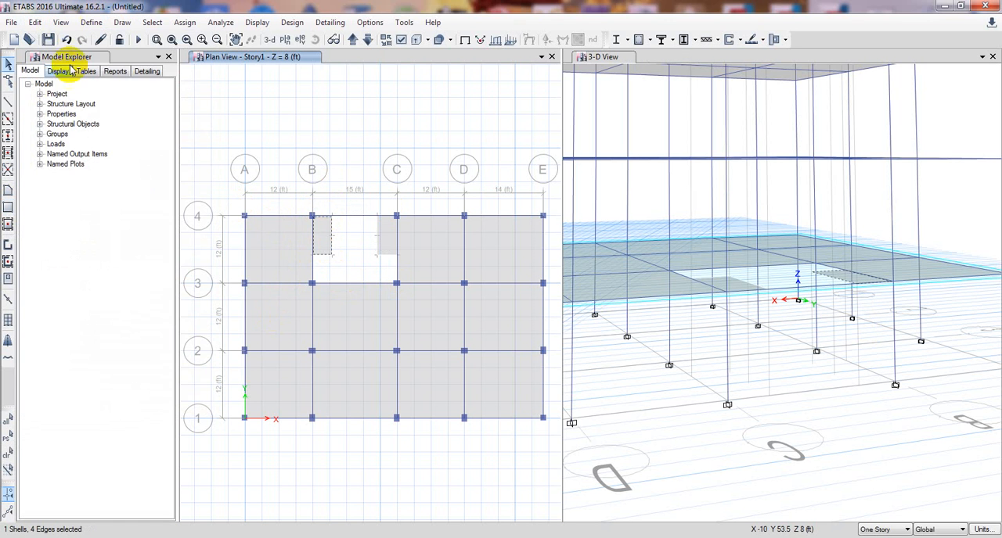
{"action": "left_click", "coordinate": [34, 23]}
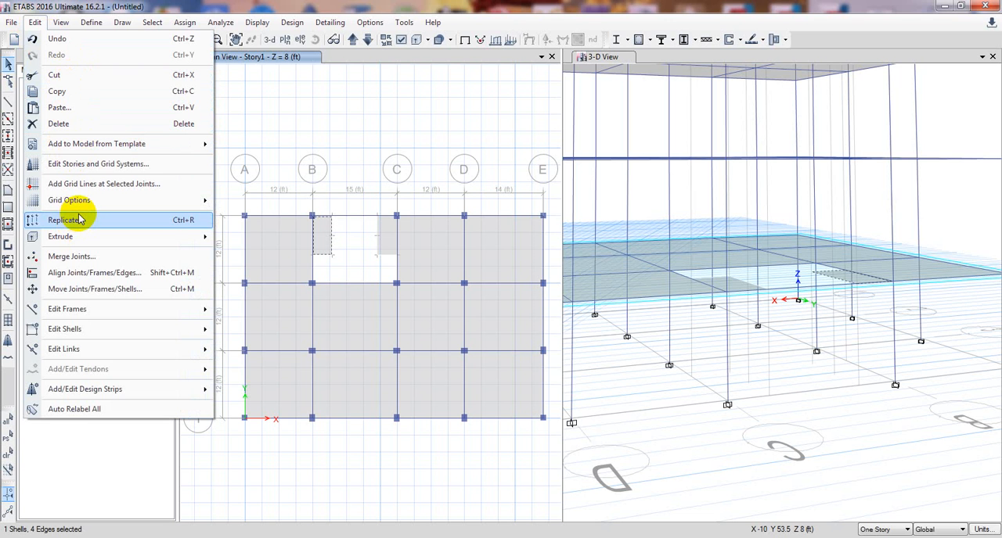
{"action": "left_click", "coordinate": [112, 291]}
{"action": "left_click_drag", "start_coordinate": [482, 202], "coordinate": [195, 203]}
{"action": "left_click", "coordinate": [236, 274]}
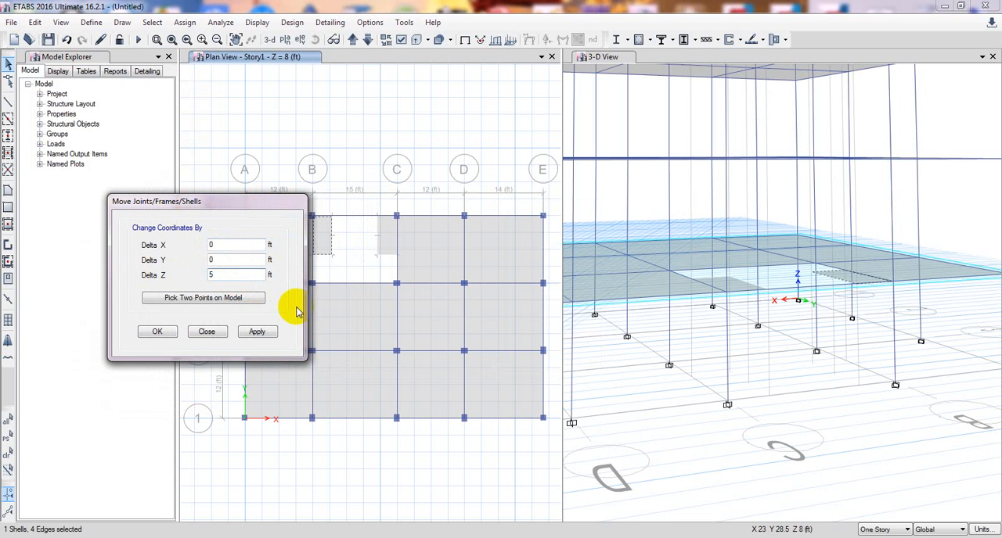
{"action": "left_click_drag", "start_coordinate": [250, 204], "coordinate": [197, 211]}
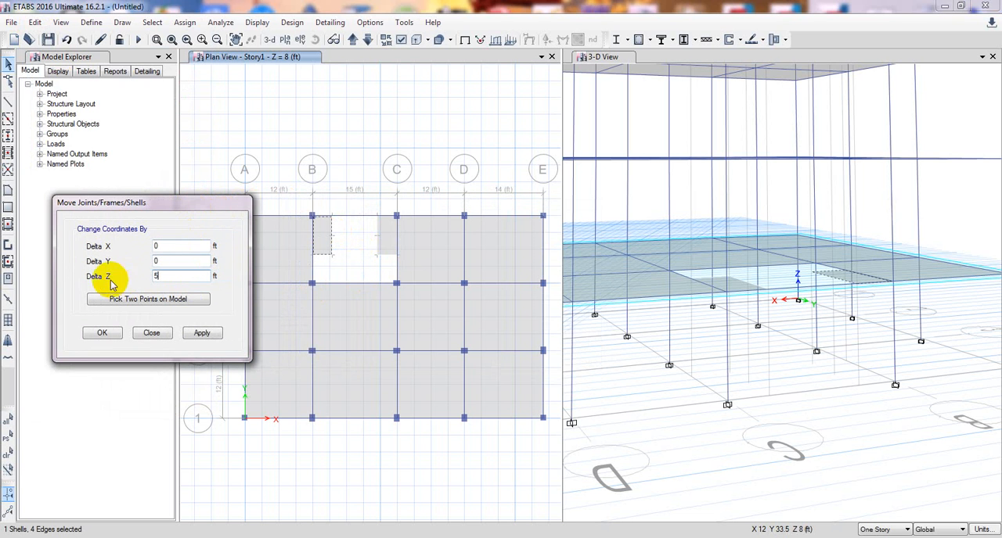
{"action": "left_click", "coordinate": [202, 334]}
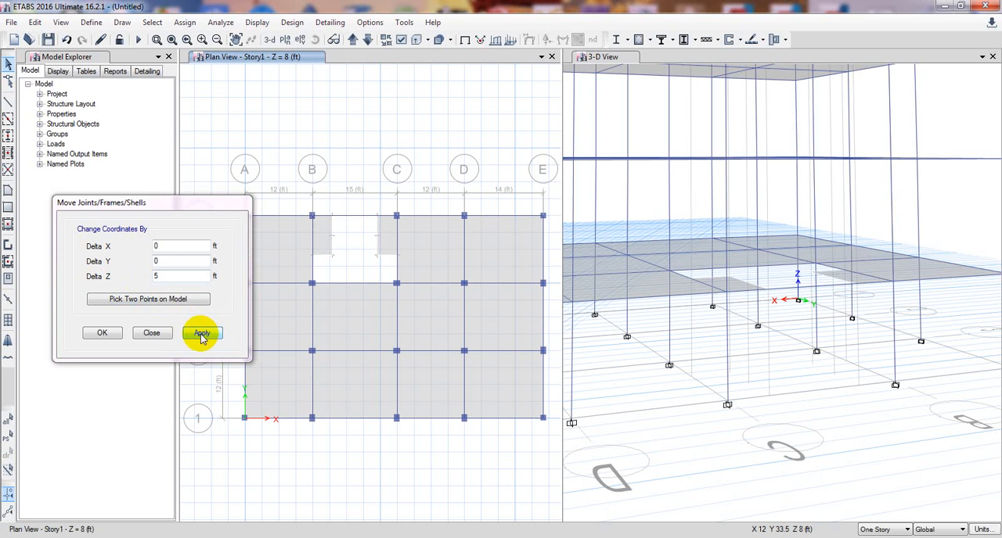
{"action": "left_click", "coordinate": [102, 333]}
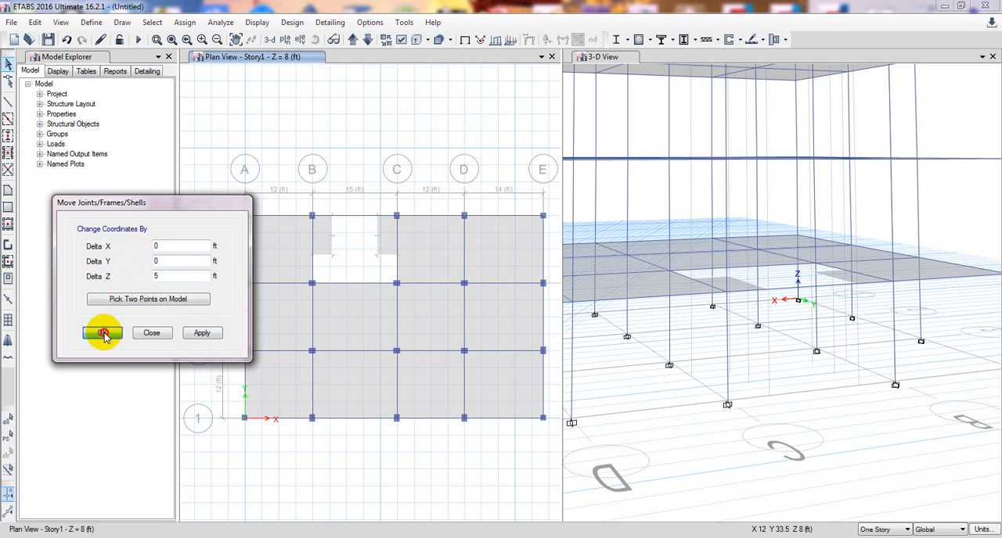
{"action": "left_click", "coordinate": [356, 455]}
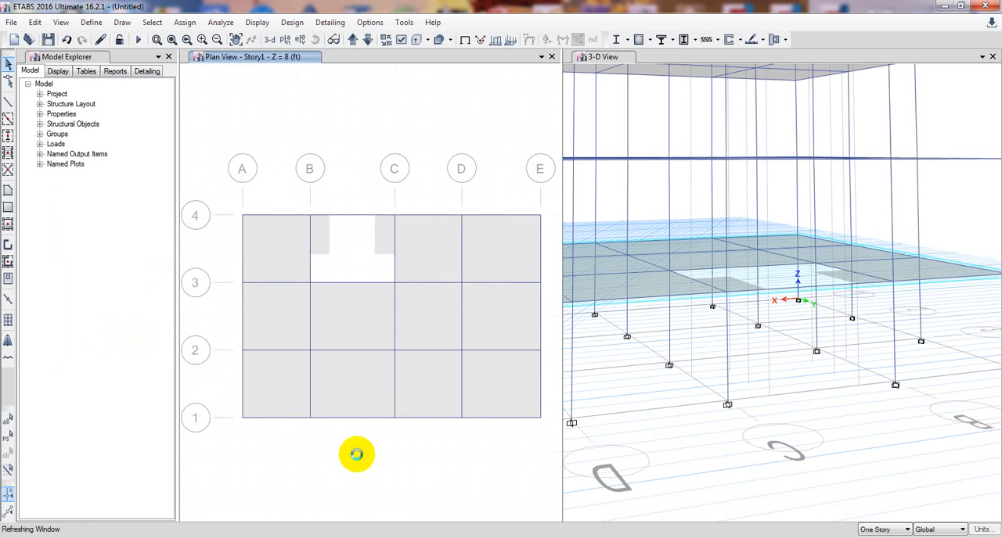
{"action": "left_click", "coordinate": [864, 405]}
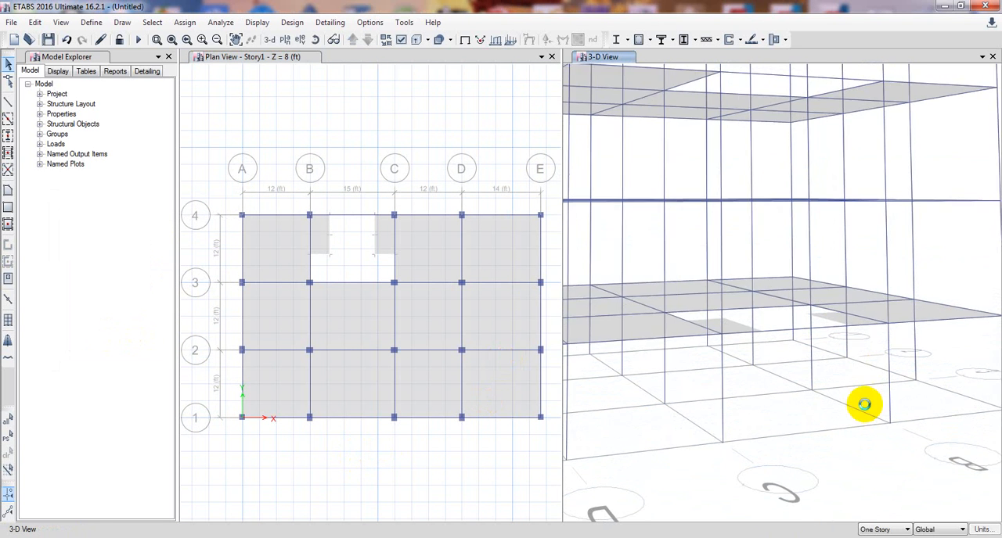
Try to move the small slab at B-4 by an offset picked between a point on the slab and B-3.
{"action": "left_click", "coordinate": [324, 238]}
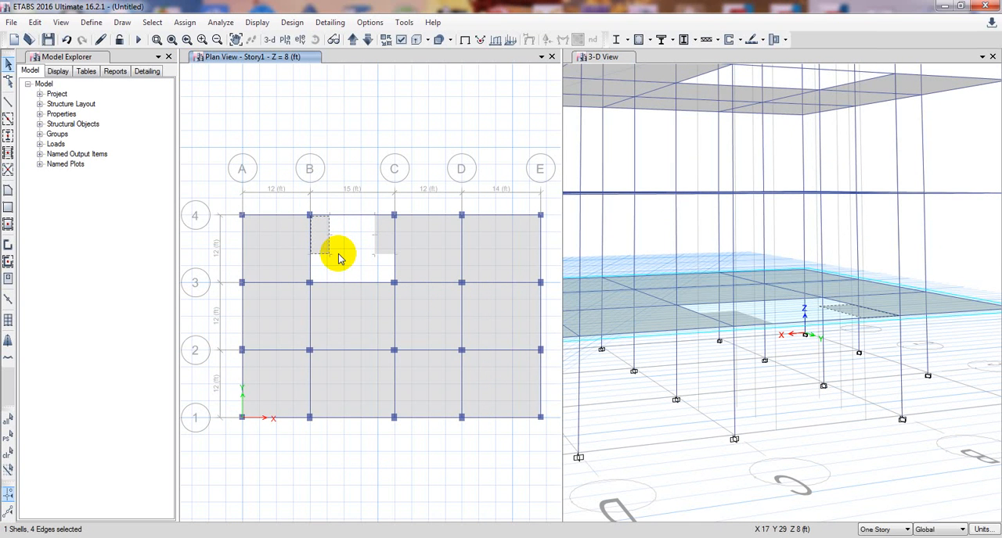
{"action": "key", "text": "ctrl+m"}
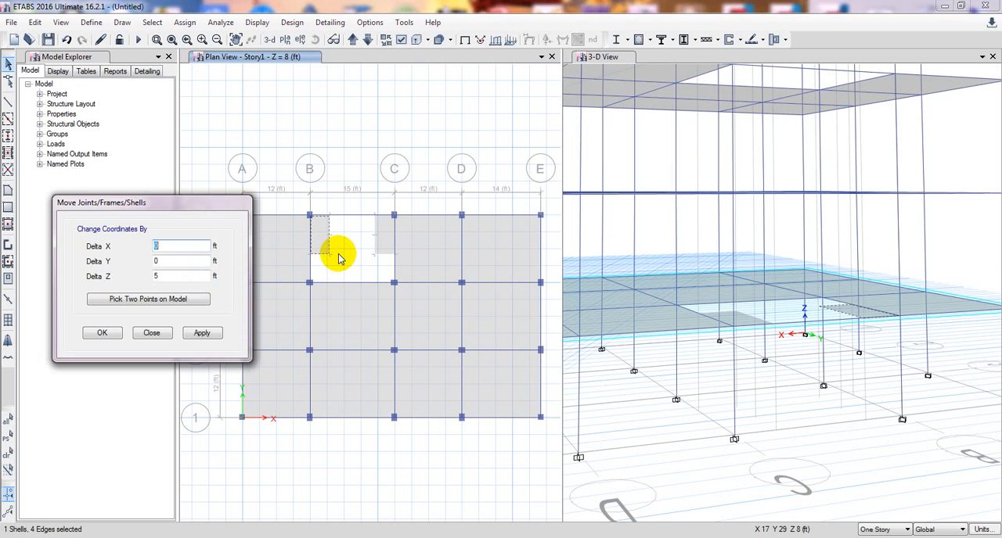
{"action": "left_click", "coordinate": [143, 302]}
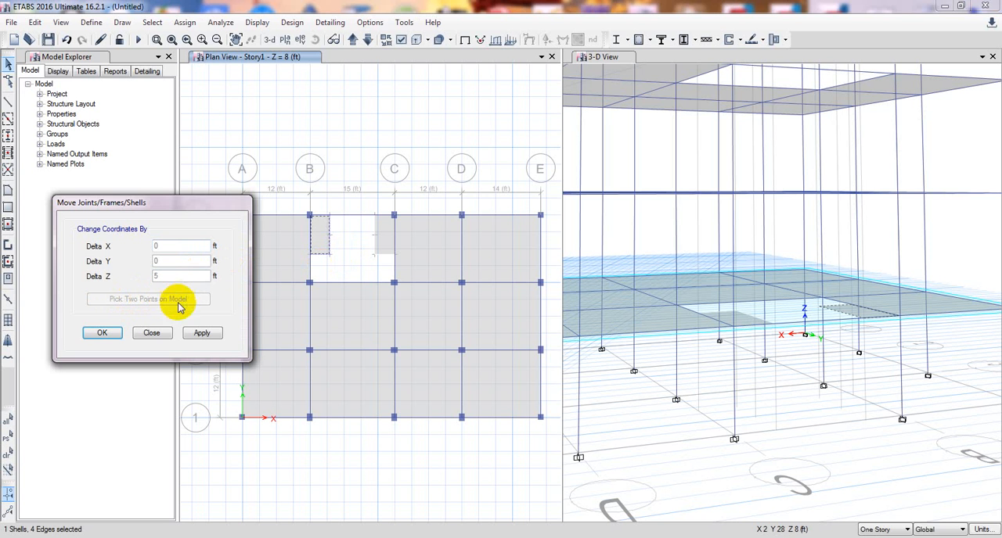
{"action": "left_click", "coordinate": [319, 234]}
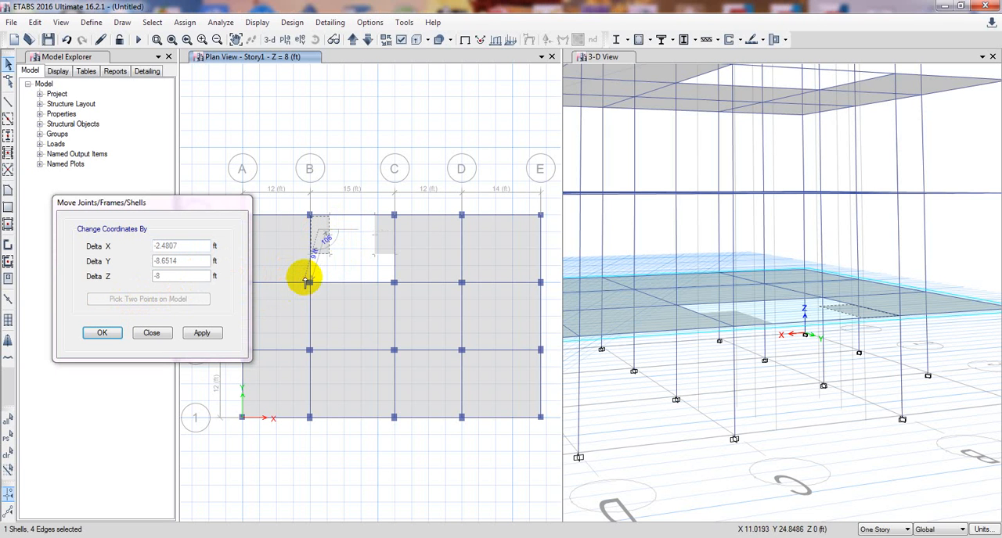
{"action": "left_click", "coordinate": [307, 282]}
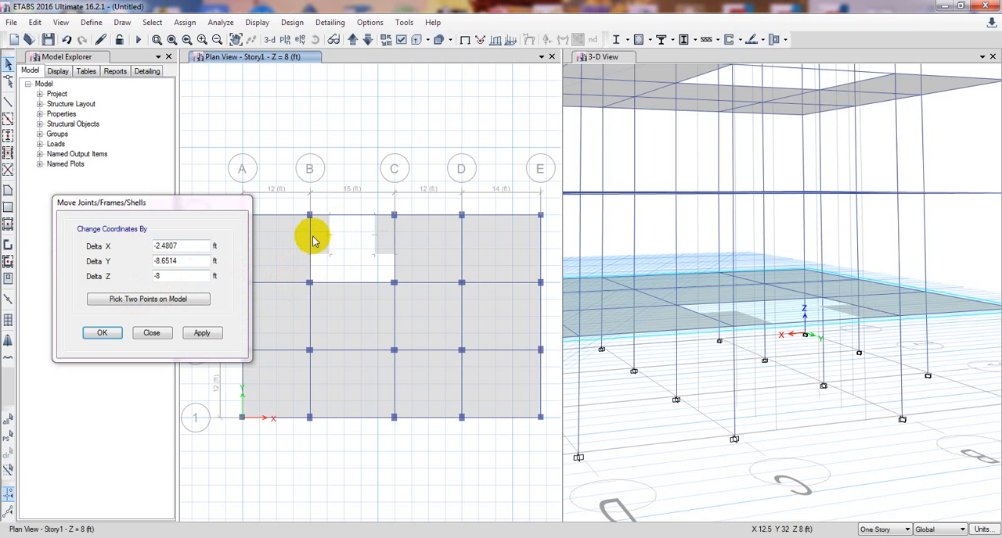
{"action": "left_click", "coordinate": [150, 333]}
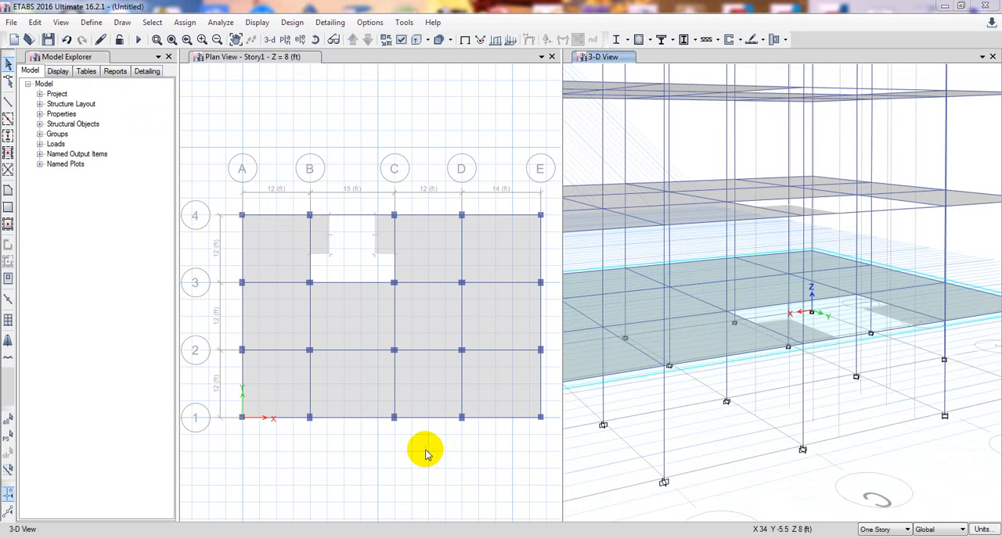
Delete the small slab next to B-4 on Story1.
{"action": "left_click", "coordinate": [408, 471]}
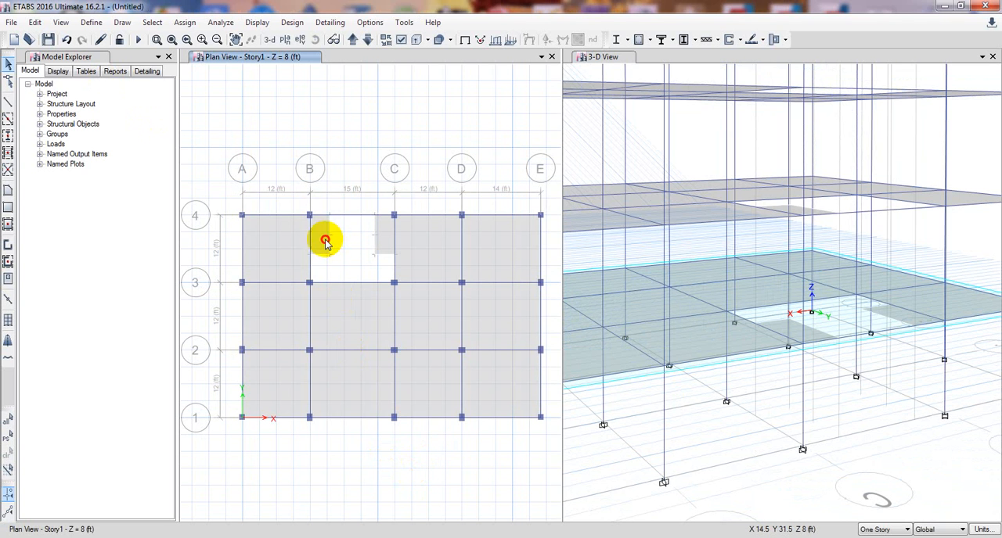
{"action": "key", "text": "Delete"}
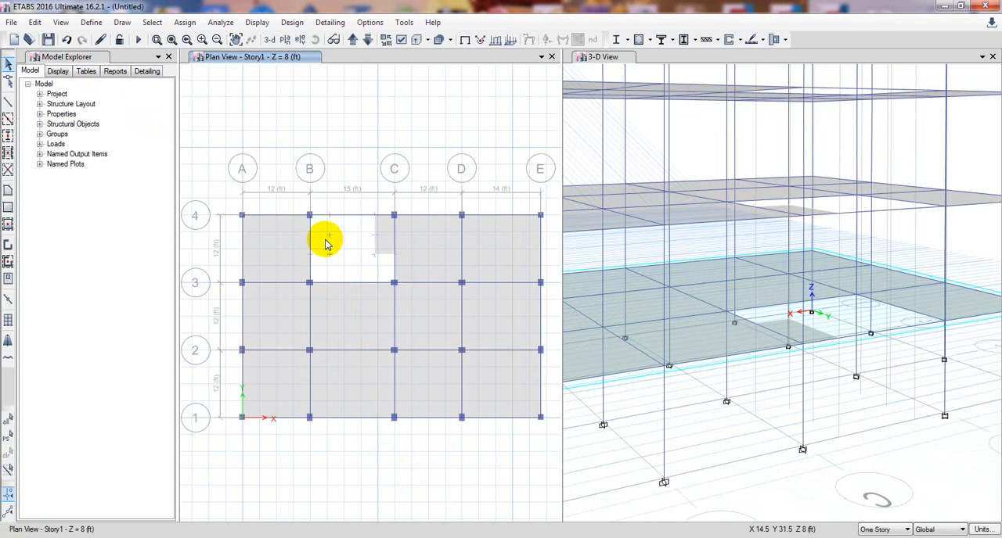
Switch selection to all stories, isolate the objects of bay B–C between grids 3 and 4 from the Story1 plan, and display them in 3-D.
{"action": "left_click", "coordinate": [344, 238]}
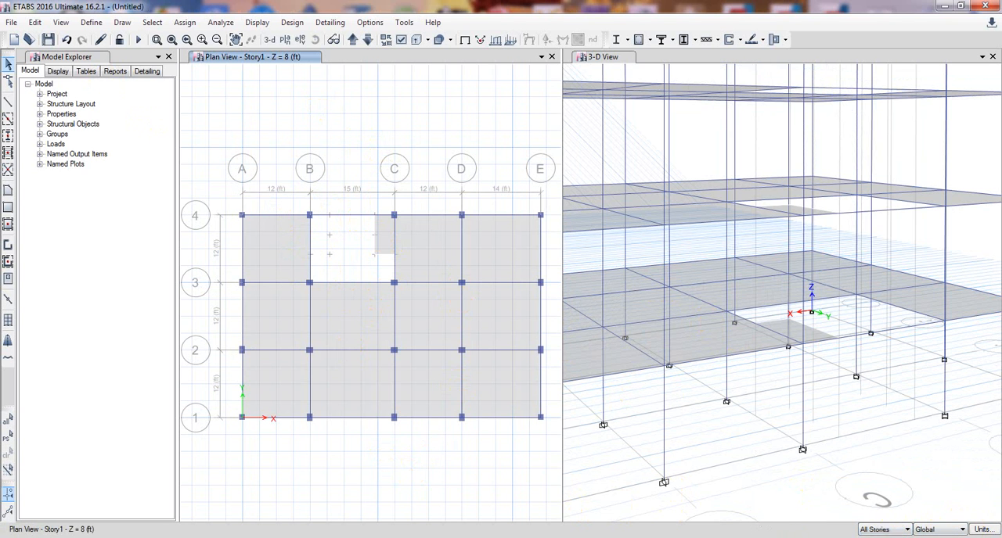
{"action": "left_click_drag", "start_coordinate": [294, 202], "coordinate": [413, 304]}
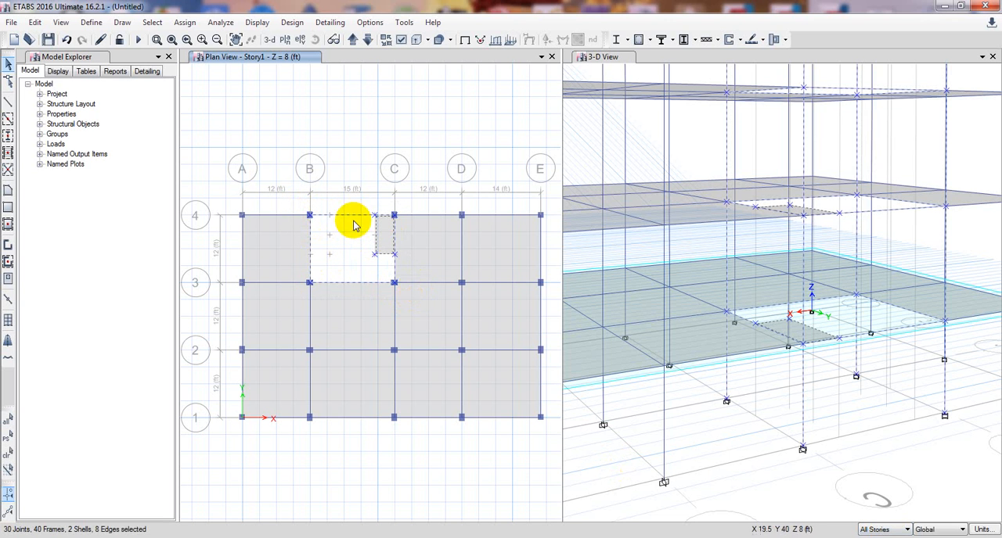
{"action": "right_click", "coordinate": [450, 119]}
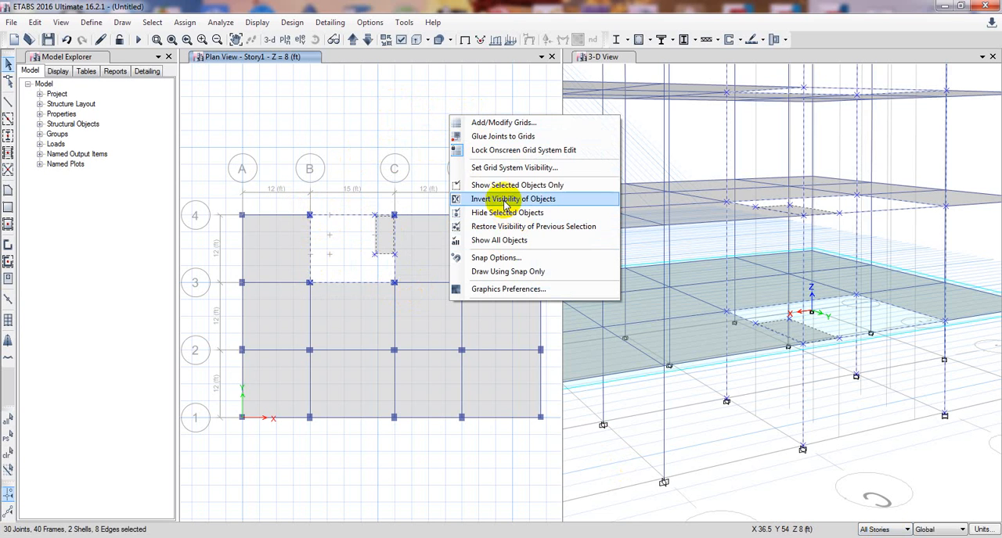
{"action": "left_click", "coordinate": [504, 186]}
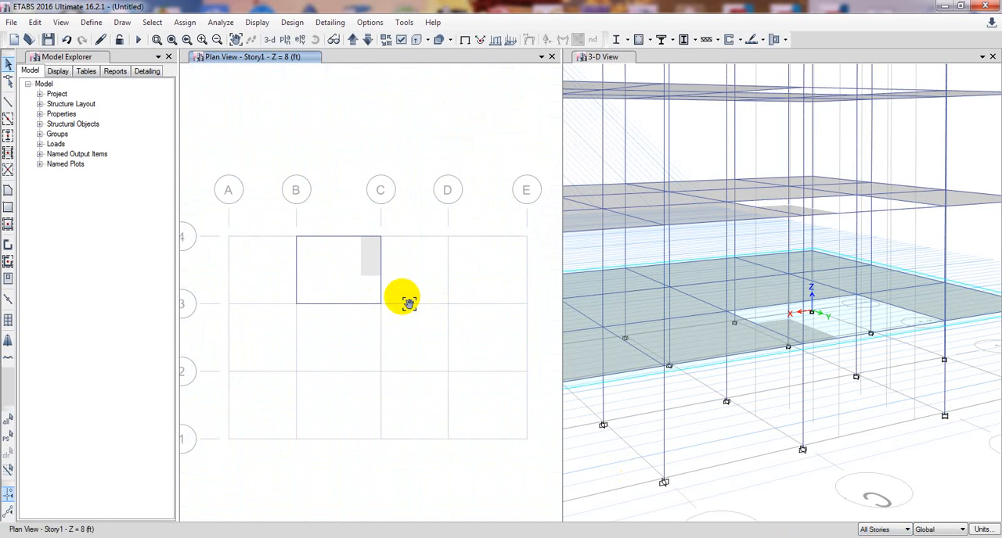
{"action": "left_click", "coordinate": [268, 39]}
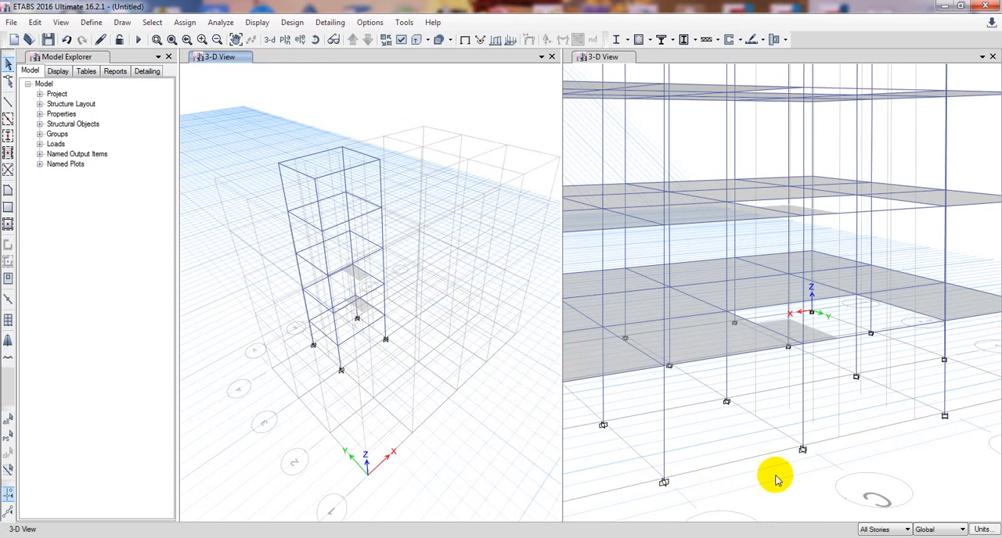
Close the second 3-D window and open the plan view of Story5.
{"action": "left_click", "coordinate": [991, 60]}
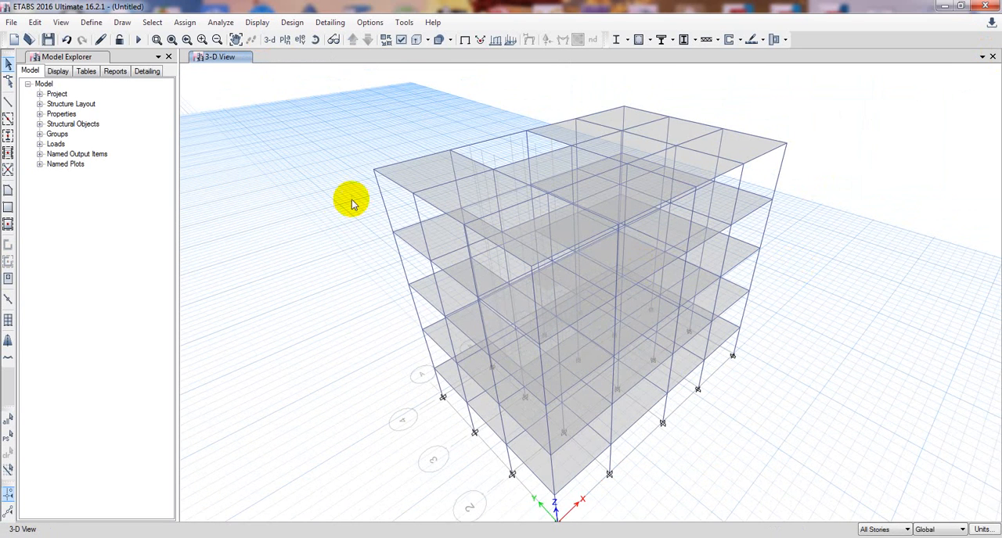
{"action": "middle_click_drag", "start_coordinate": [339, 223], "coordinate": [336, 223]}
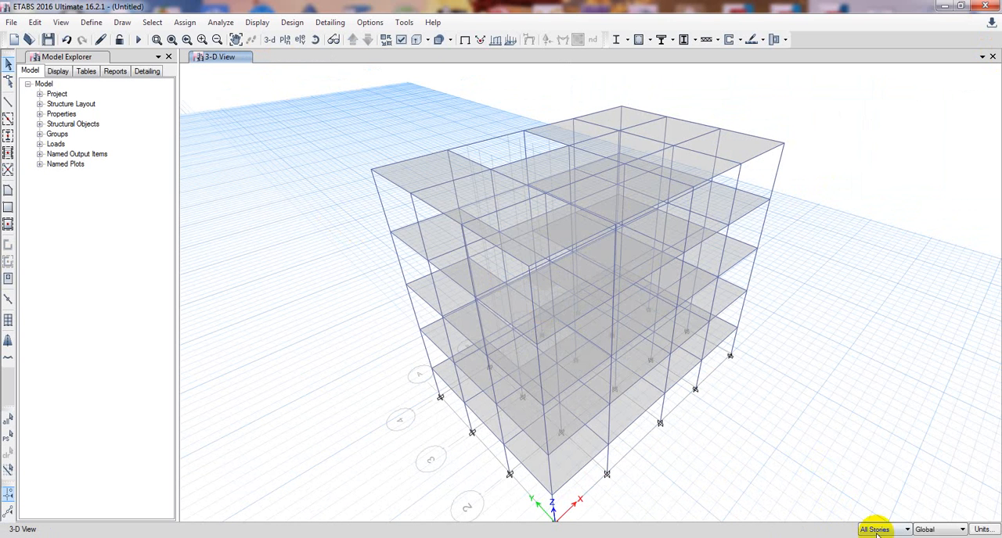
{"action": "left_click", "coordinate": [291, 42]}
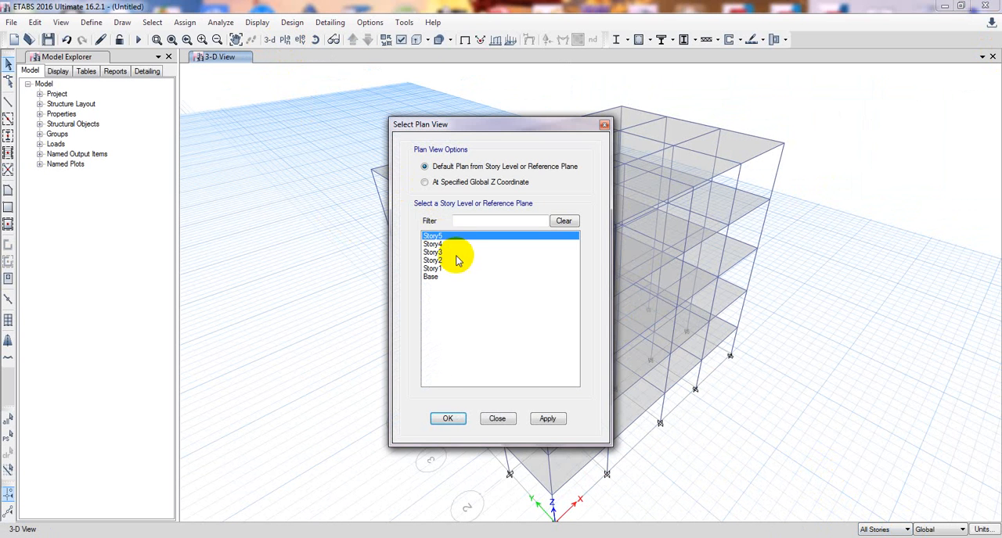
{"action": "left_click", "coordinate": [547, 418]}
{"action": "left_click", "coordinate": [448, 419]}
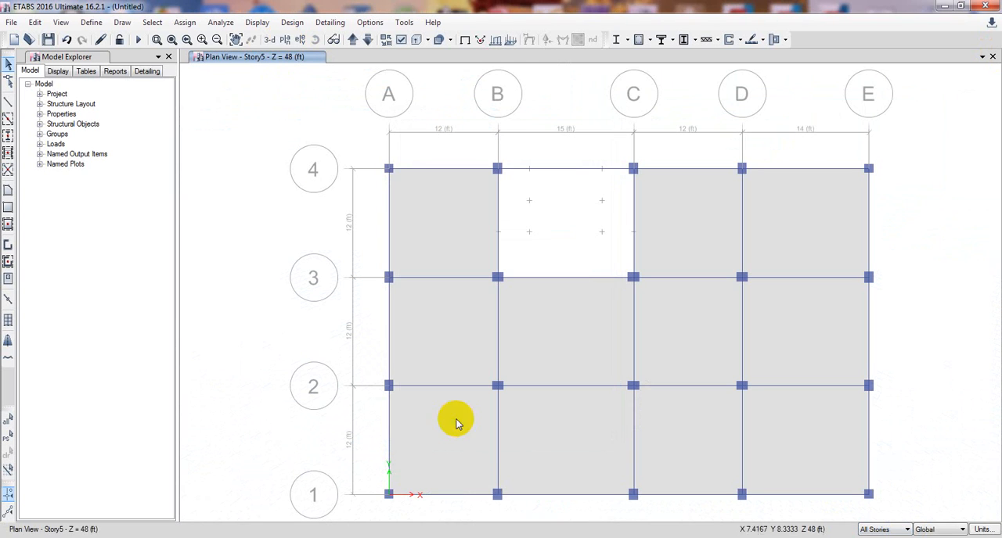
Show only the frames and joints of bay B–C between grids 3 and 4 from the Story5 plan, and display them in 3-D.
{"action": "left_click_drag", "start_coordinate": [472, 156], "coordinate": [642, 291]}
{"action": "right_click", "coordinate": [898, 245]}
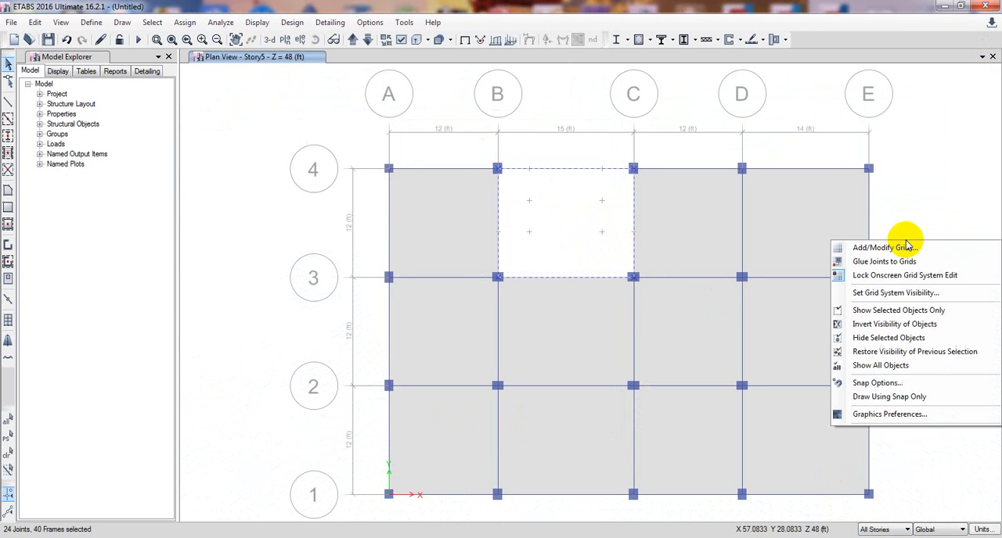
{"action": "left_click", "coordinate": [880, 310]}
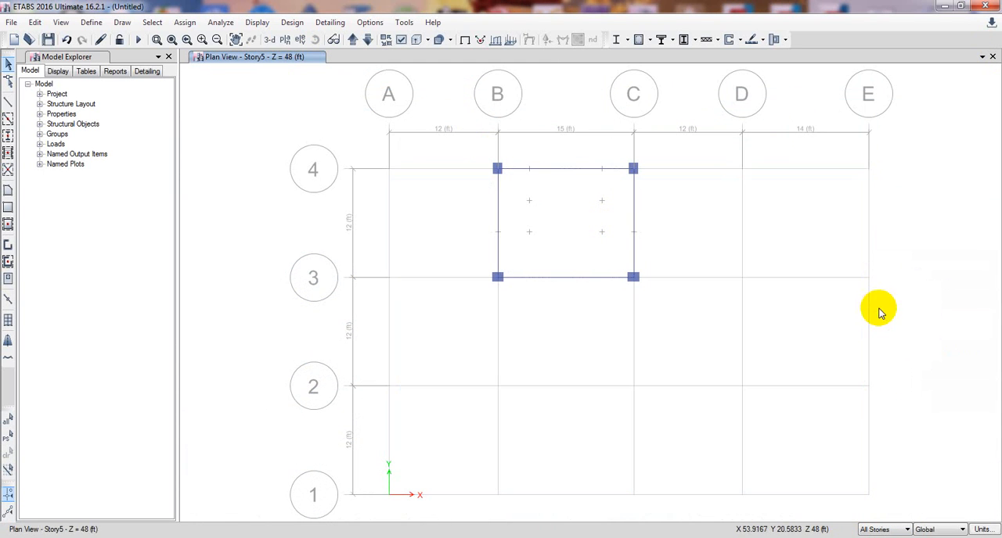
{"action": "left_click", "coordinate": [272, 40]}
{"action": "middle_click_drag", "start_coordinate": [432, 216], "coordinate": [420, 272]}
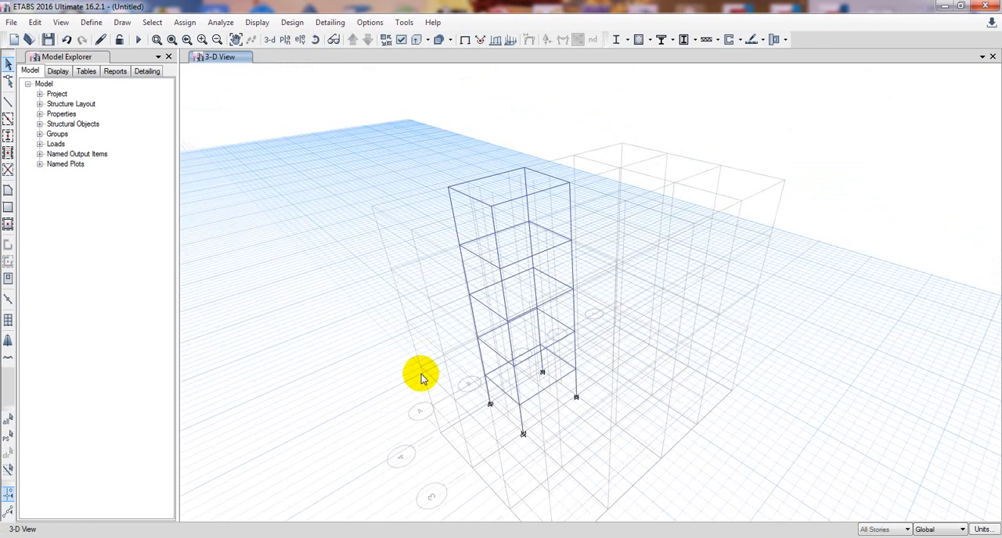
{"action": "middle_click_drag", "start_coordinate": [421, 376], "coordinate": [432, 349]}
{"action": "scroll", "coordinate": [495, 333], "scroll_direction": "up", "scroll_amount": 5}
{"action": "scroll", "coordinate": [432, 346], "scroll_direction": "down", "scroll_amount": 8}
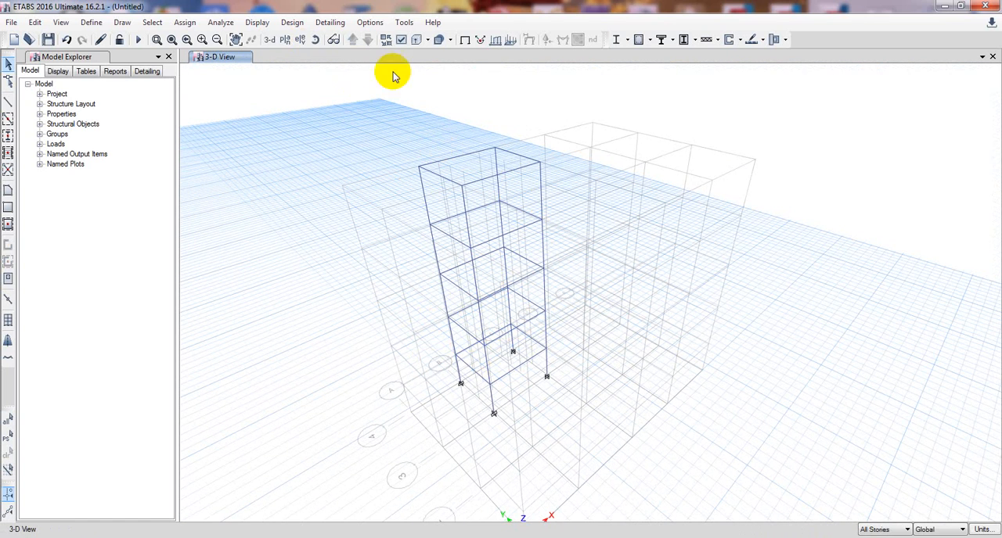
Reapply the general view options, including floors, to the isolated 3-D view.
{"action": "left_click", "coordinate": [401, 39]}
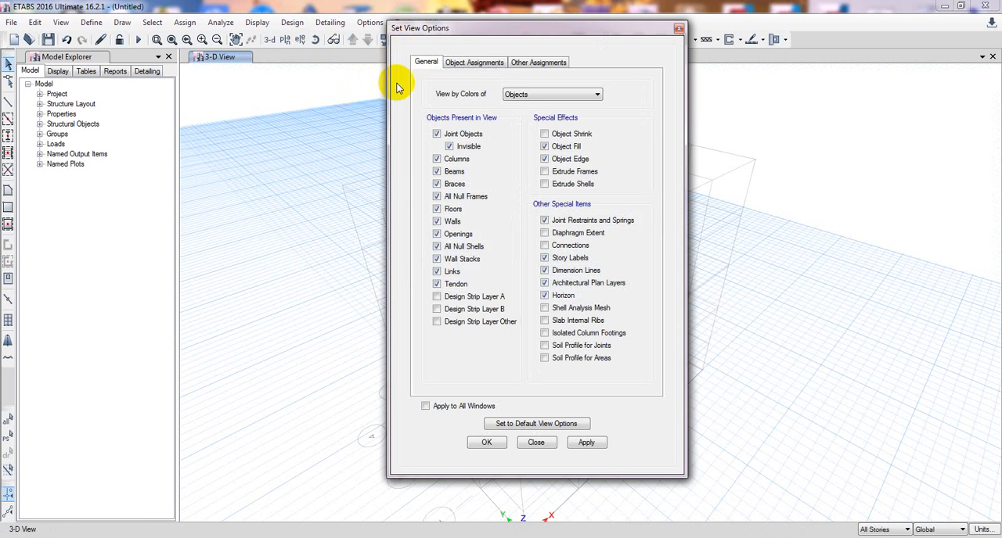
{"action": "left_click", "coordinate": [587, 443]}
{"action": "left_click", "coordinate": [486, 442]}
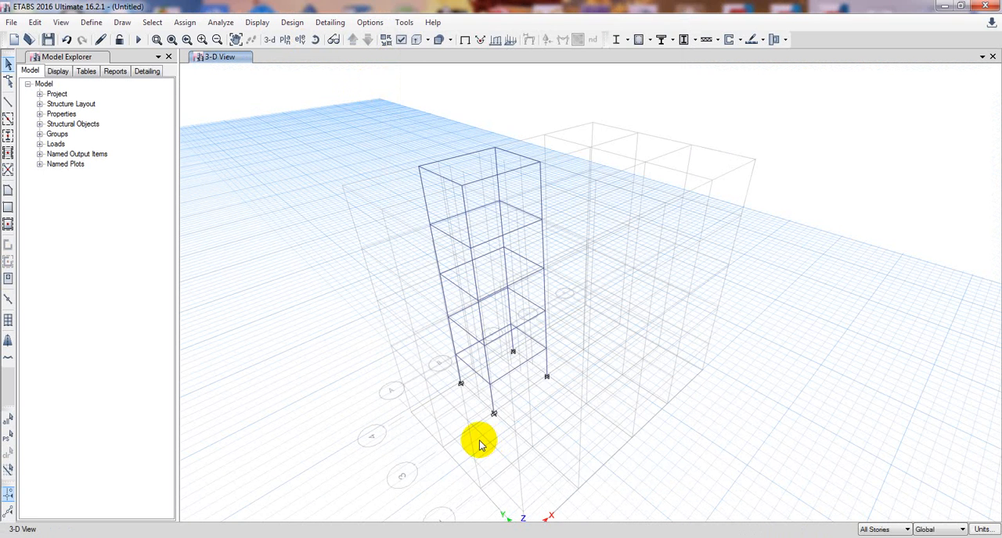
{"action": "scroll", "coordinate": [517, 441], "scroll_direction": "up", "scroll_amount": 2}
{"action": "middle_click_drag", "start_coordinate": [510, 434], "coordinate": [520, 421]}
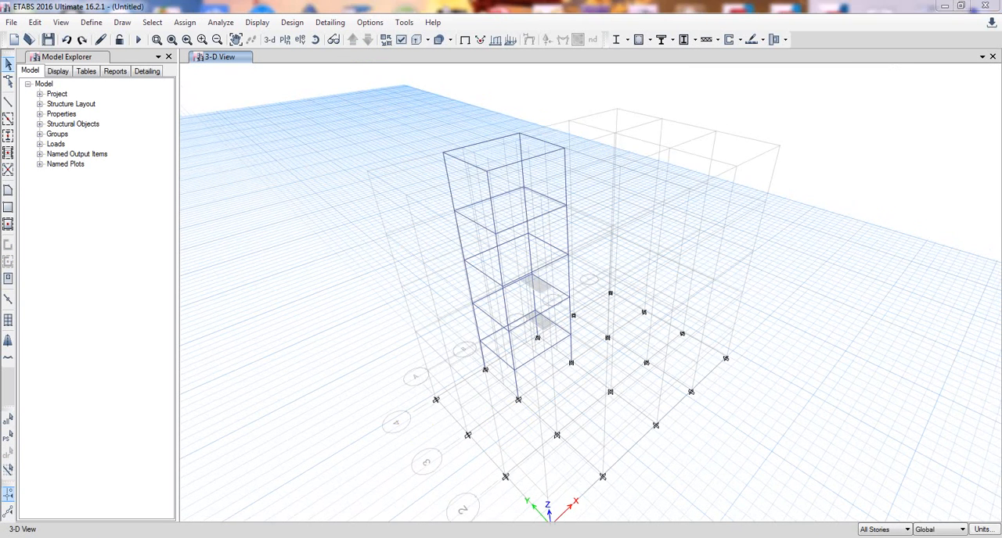
Bring the small slabs back into the isolated 3-D view and hide the grid system.
{"action": "middle_click_drag", "start_coordinate": [415, 429], "coordinate": [409, 421]}
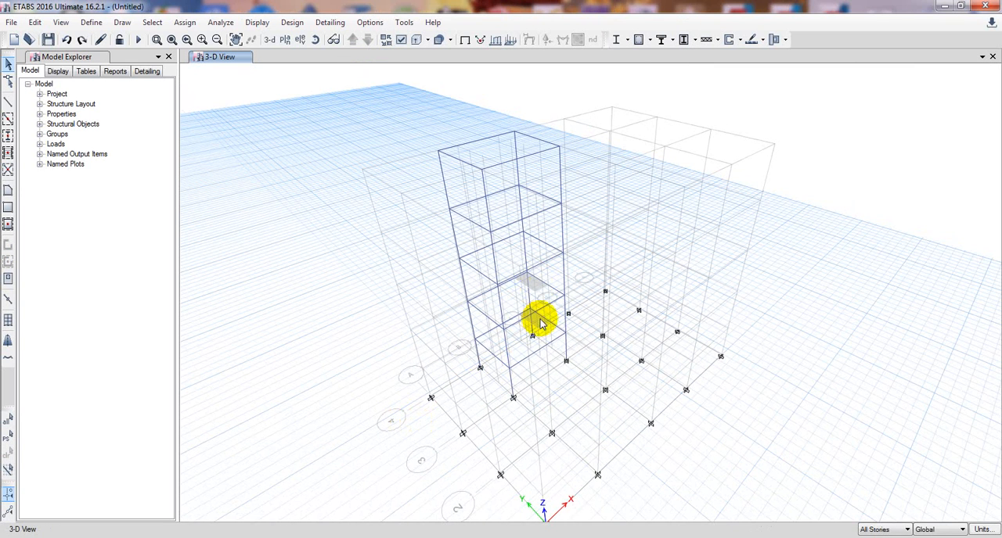
{"action": "middle_click_drag", "start_coordinate": [402, 376], "coordinate": [402, 378]}
{"action": "right_click", "coordinate": [372, 338]}
{"action": "left_click", "coordinate": [407, 386]}
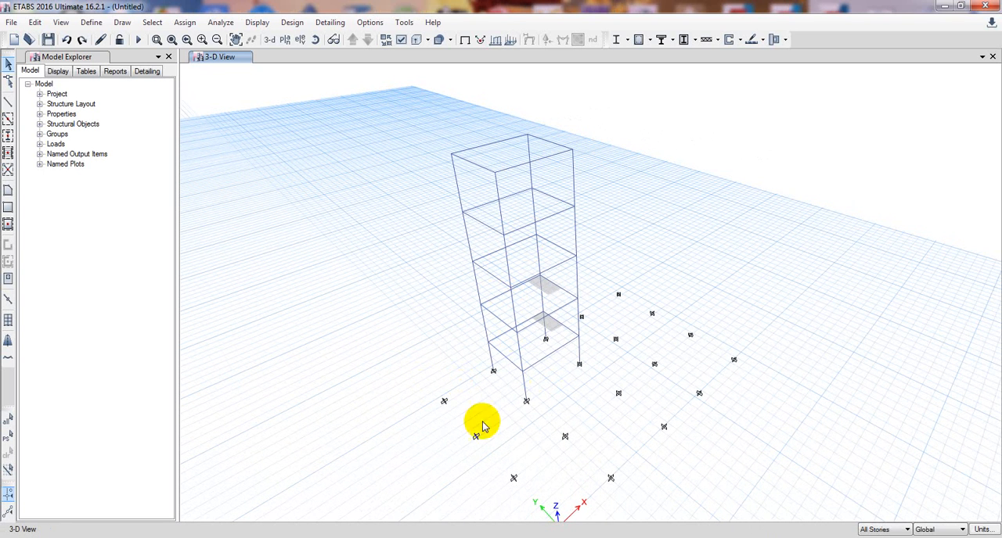
Examine the small slabs at C-4 on the two lowest stories up close, with the 3-D view rotated to face the bay.
{"action": "scroll", "coordinate": [545, 305], "scroll_direction": "up", "scroll_amount": 3}
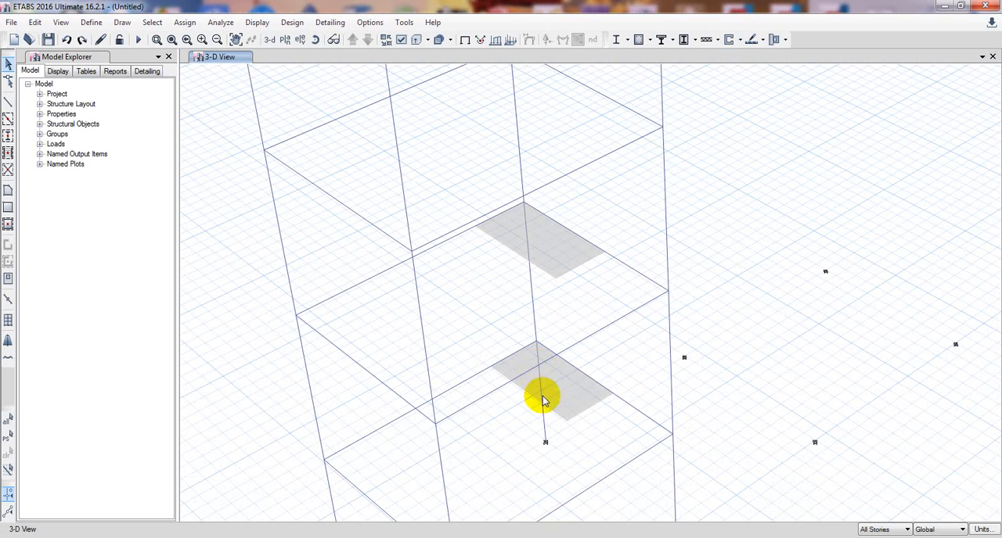
{"action": "scroll", "coordinate": [542, 398], "scroll_direction": "up", "scroll_amount": 3}
{"action": "scroll", "coordinate": [541, 398], "scroll_direction": "down", "scroll_amount": 3}
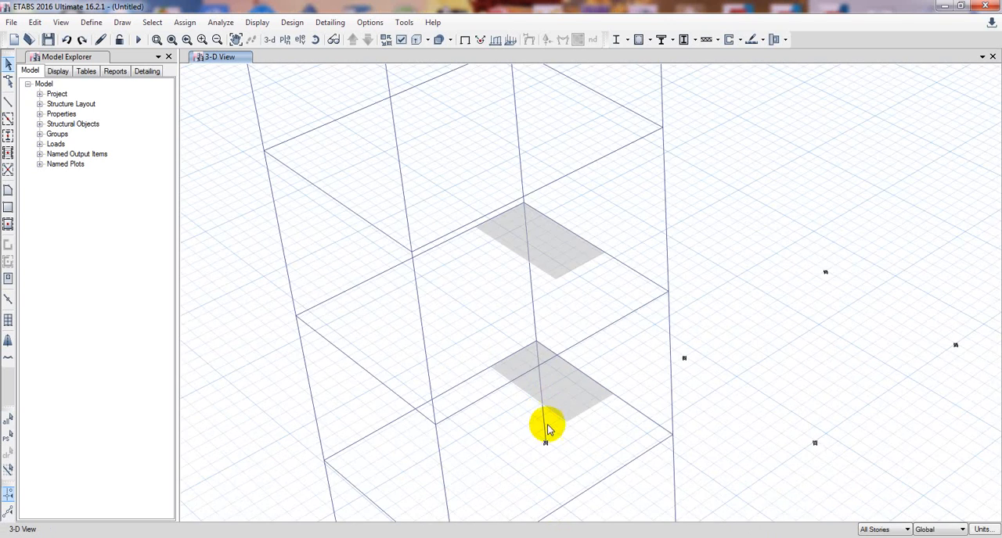
{"action": "scroll", "coordinate": [548, 426], "scroll_direction": "down", "scroll_amount": 3}
{"action": "scroll", "coordinate": [695, 376], "scroll_direction": "up", "scroll_amount": 2}
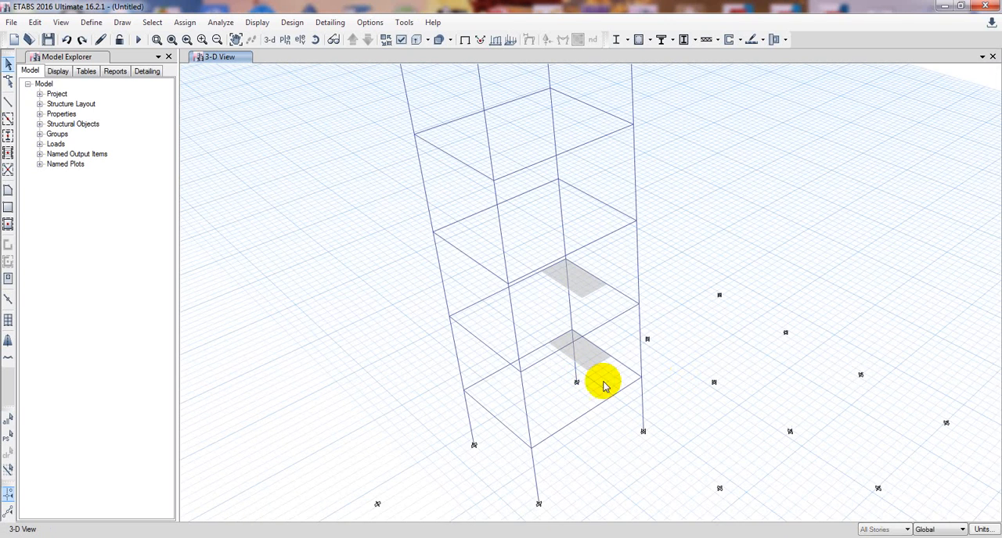
{"action": "left_click", "coordinate": [315, 39]}
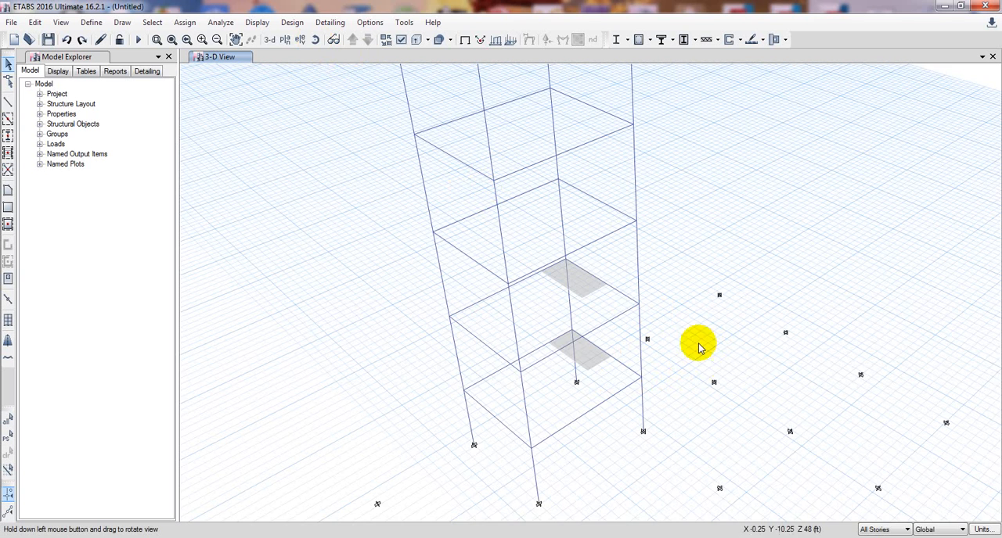
{"action": "left_click_drag", "start_coordinate": [699, 348], "coordinate": [590, 351]}
{"action": "scroll", "coordinate": [617, 356], "scroll_direction": "up", "scroll_amount": 2}
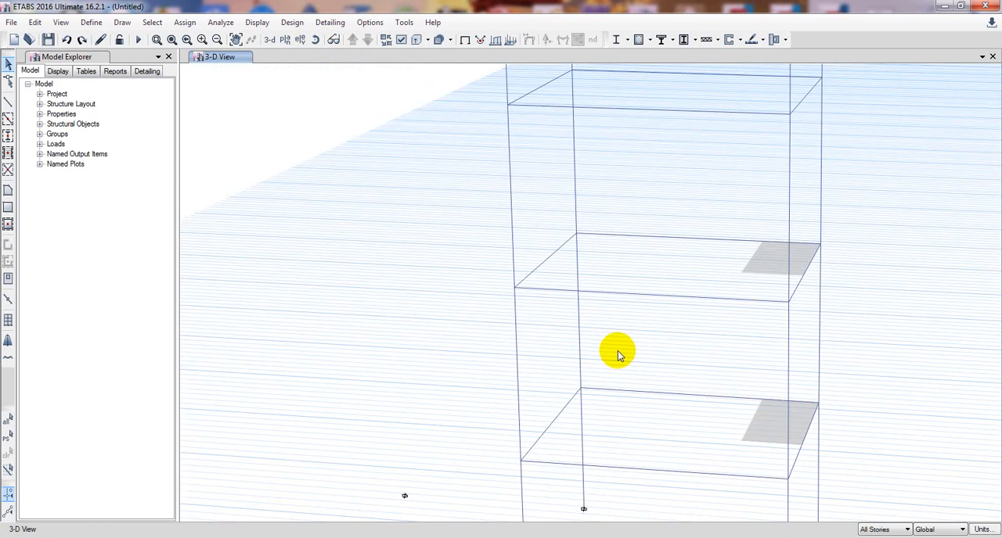
{"action": "middle_click_drag", "start_coordinate": [618, 350], "coordinate": [581, 337]}
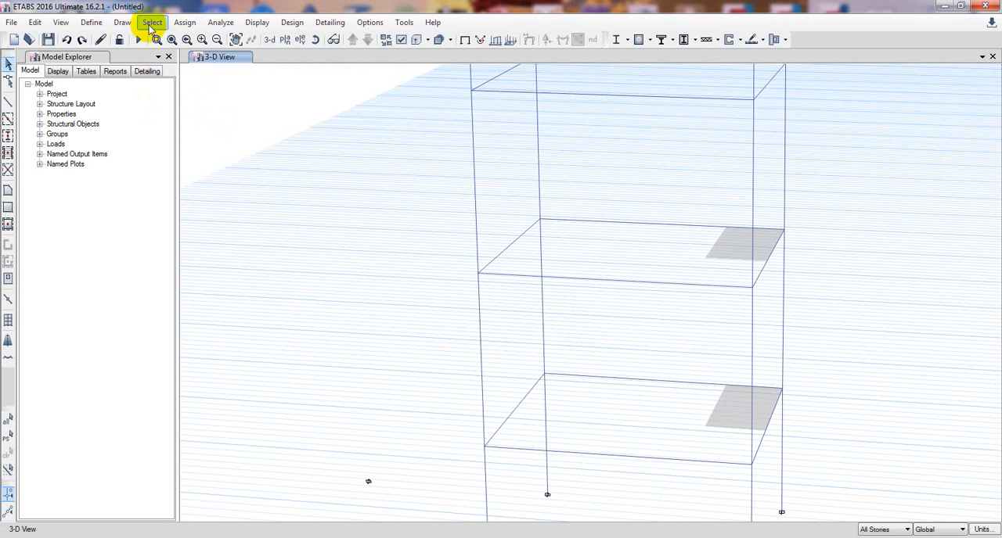
Draw joints on all stories from B-4 with a plan offset Y of -120 in.
{"action": "left_click", "coordinate": [116, 24]}
{"action": "left_click", "coordinate": [118, 25]}
{"action": "left_click", "coordinate": [124, 24]}
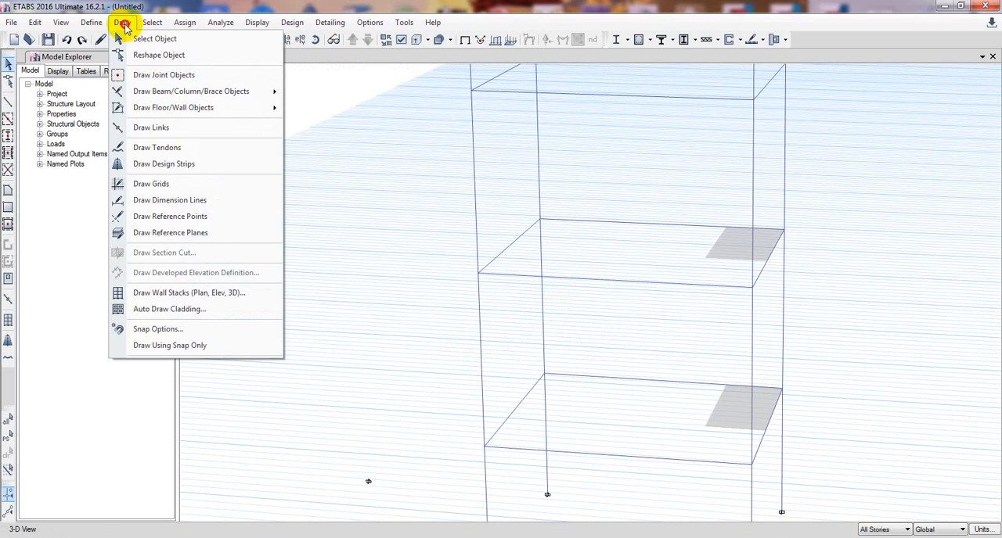
{"action": "left_click", "coordinate": [124, 25]}
{"action": "left_click", "coordinate": [124, 24]}
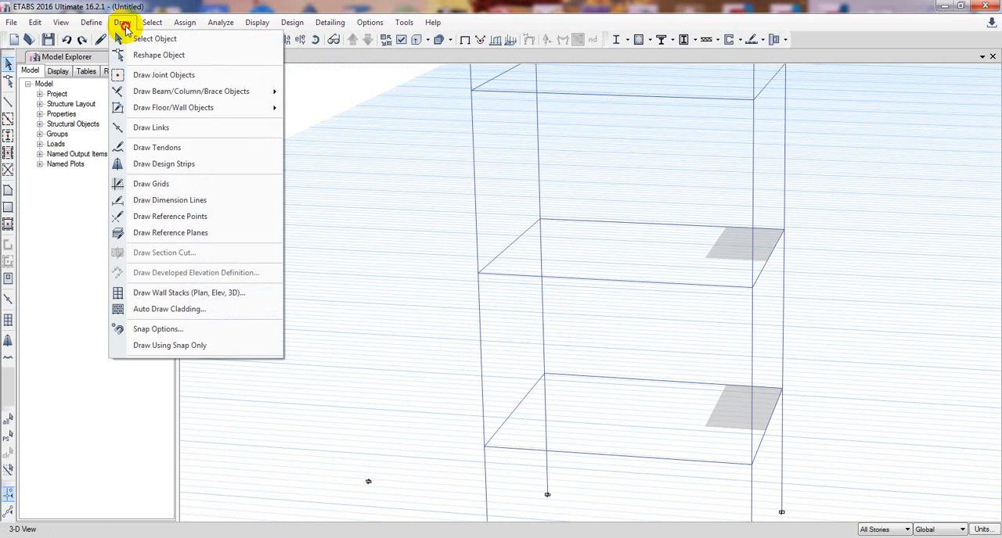
{"action": "left_click", "coordinate": [165, 76]}
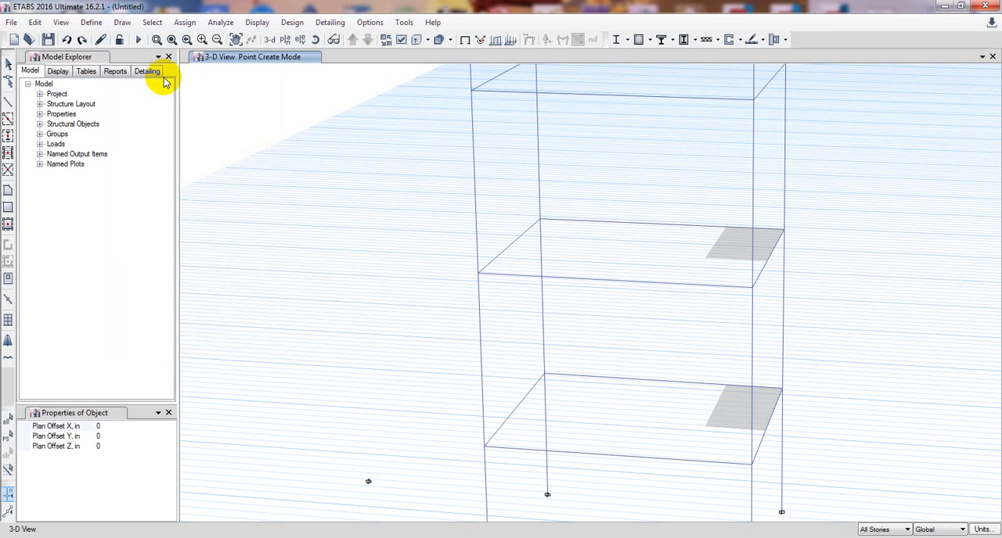
{"action": "left_click", "coordinate": [106, 446]}
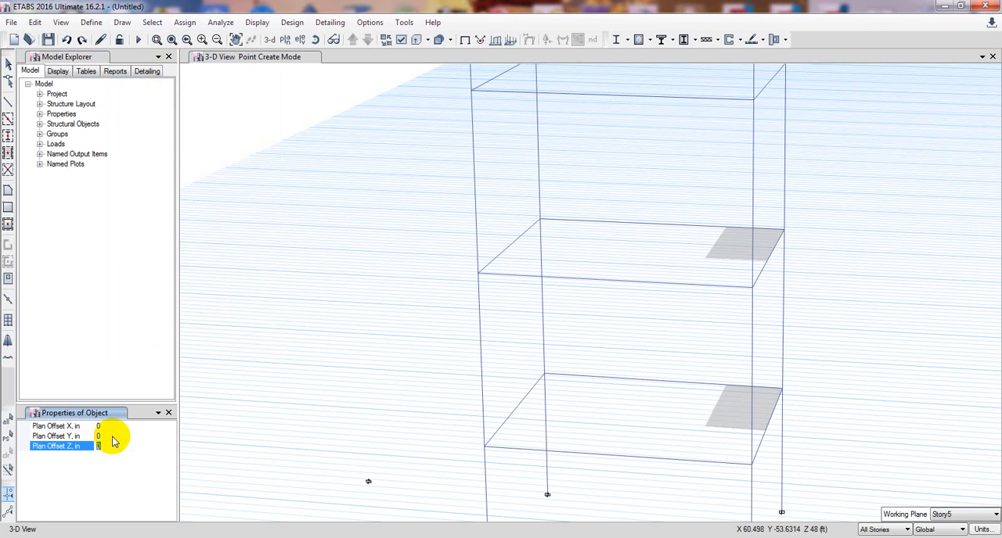
{"action": "left_click", "coordinate": [114, 436]}
{"action": "left_click", "coordinate": [99, 436]}
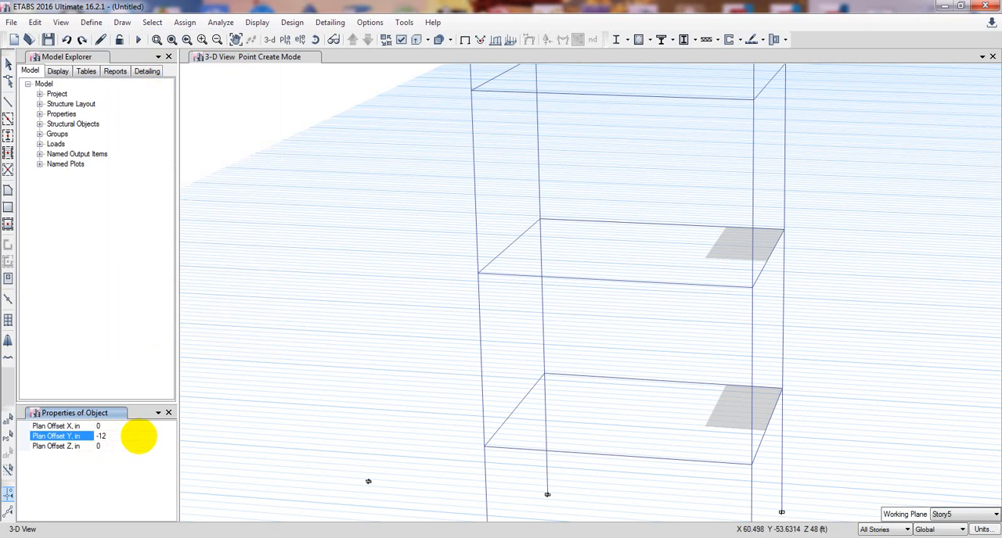
{"action": "left_click", "coordinate": [545, 374]}
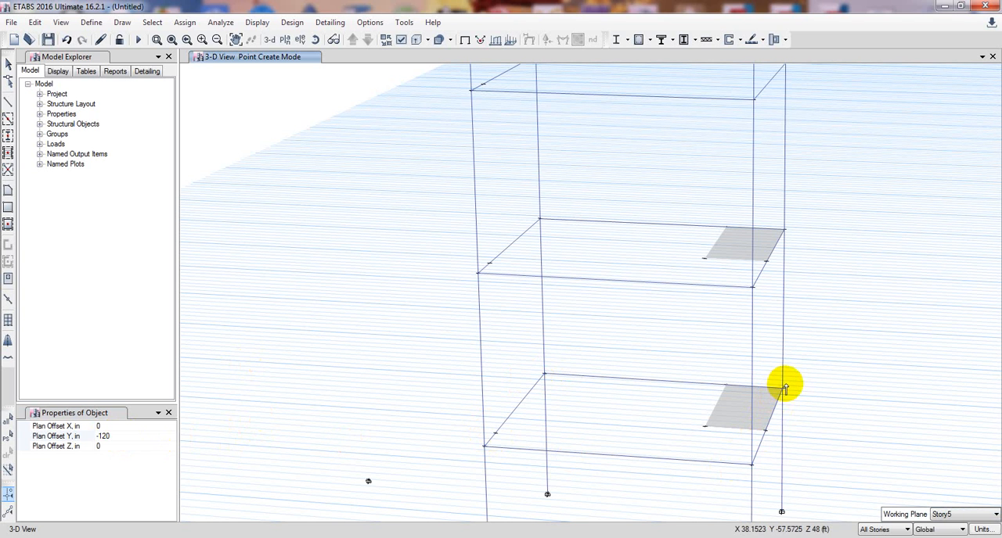
Calculate 7 × 12 in the Calculator to convert the slab length to inches.
{"action": "left_click", "coordinate": [274, 537]}
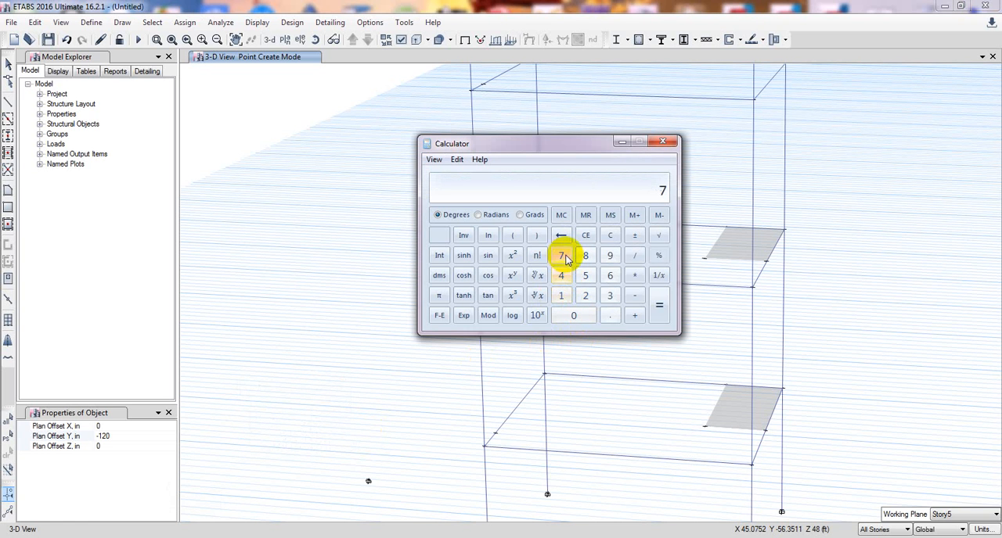
{"action": "left_click", "coordinate": [634, 275]}
{"action": "left_click", "coordinate": [557, 296]}
{"action": "left_click", "coordinate": [585, 296]}
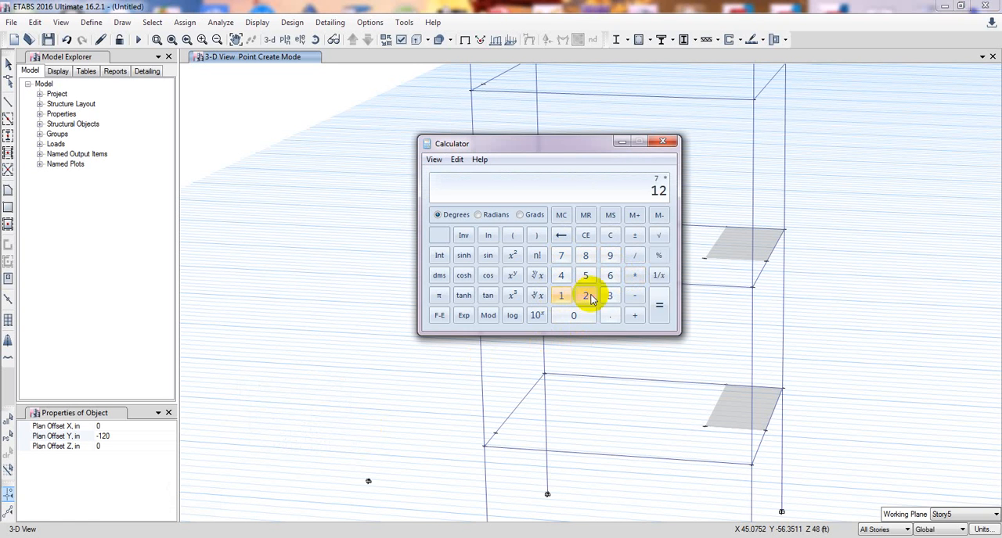
{"action": "left_click", "coordinate": [658, 306]}
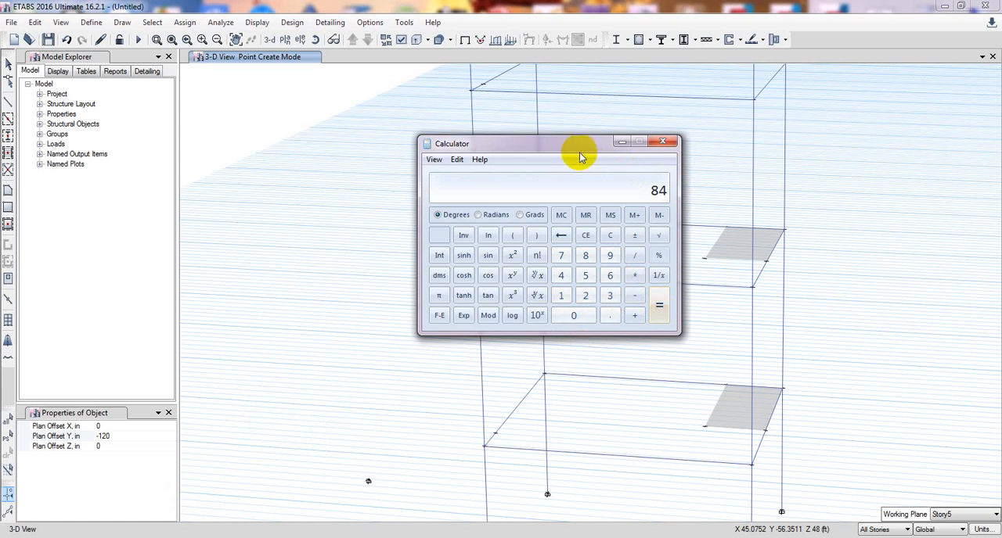
{"action": "left_click_drag", "start_coordinate": [574, 145], "coordinate": [352, 160]}
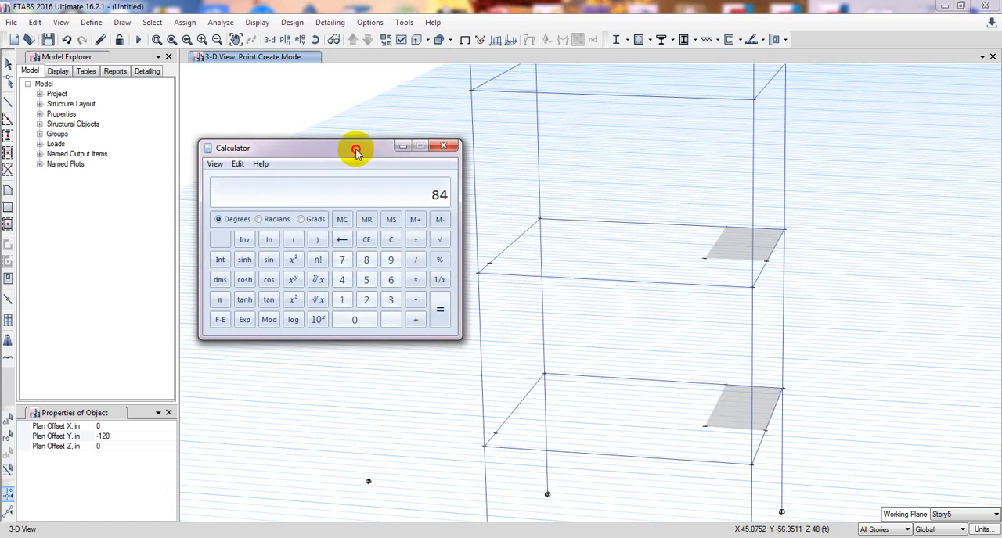
{"action": "left_click", "coordinate": [439, 155]}
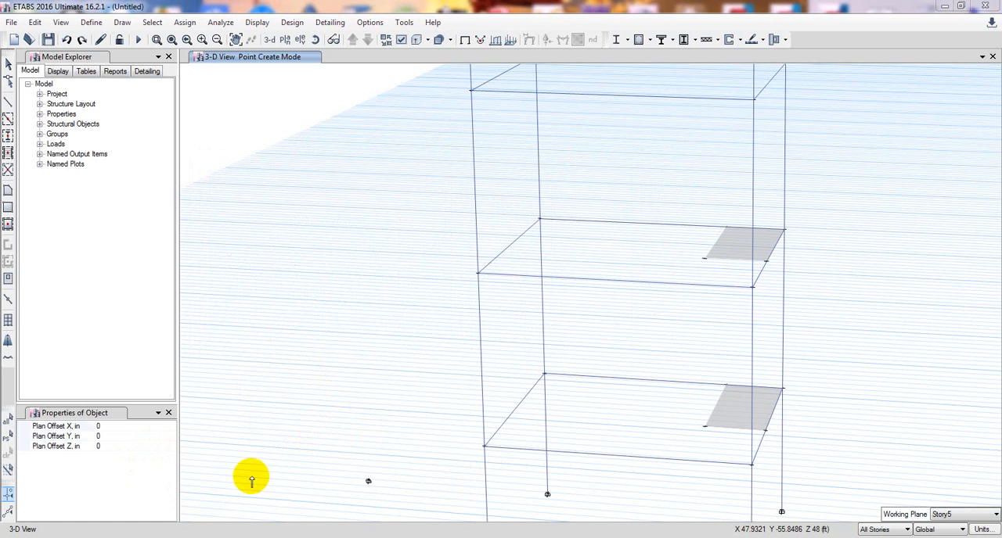
Draw joints on all stories from B-4 with a plan offset Z of 60 in and zero X and Y offsets.
{"action": "left_click", "coordinate": [111, 435]}
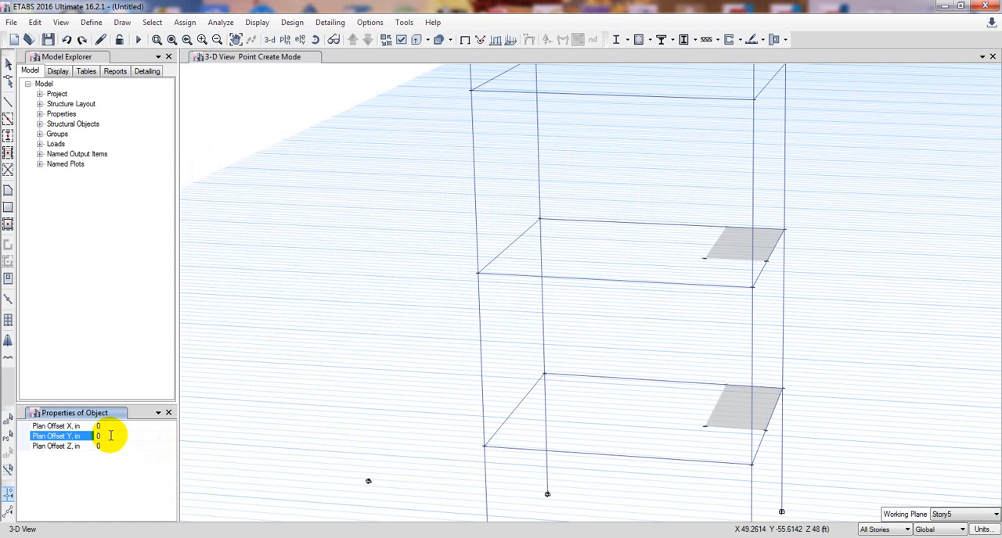
{"action": "left_click", "coordinate": [110, 446]}
{"action": "double_click", "coordinate": [111, 446]}
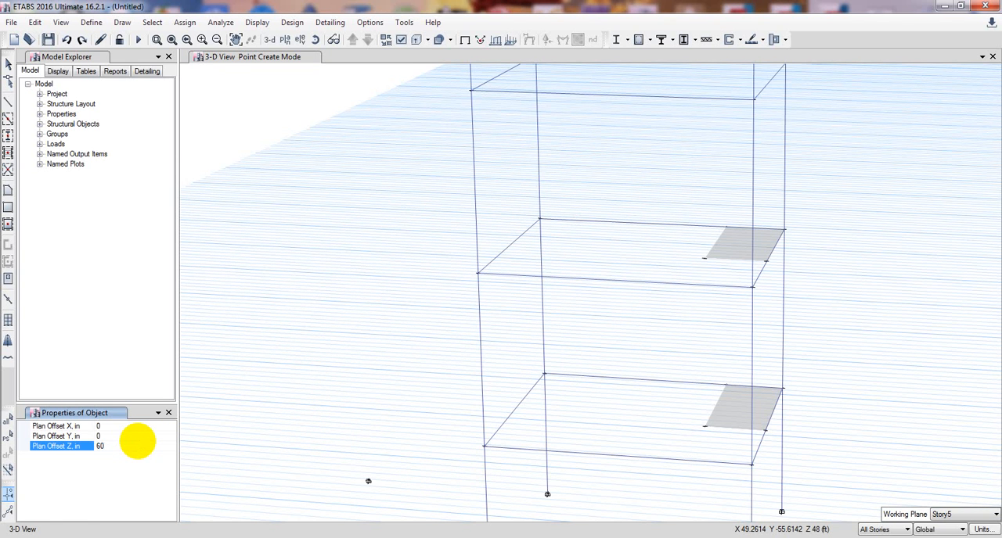
{"action": "left_click", "coordinate": [544, 374]}
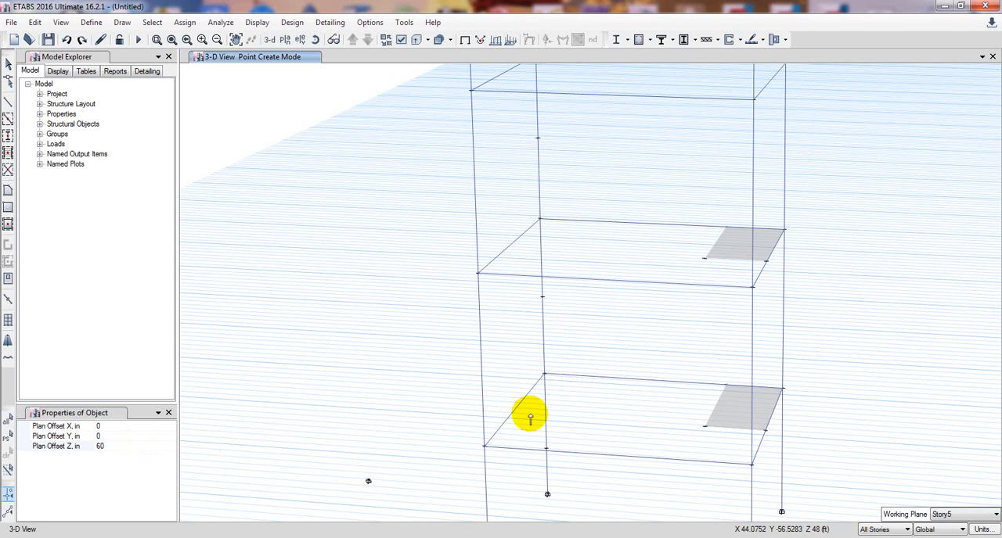
Draw joints on all stories from B-4 with a plan offset Y of -84 in and a plan offset Z of 0.
{"action": "left_click", "coordinate": [113, 448]}
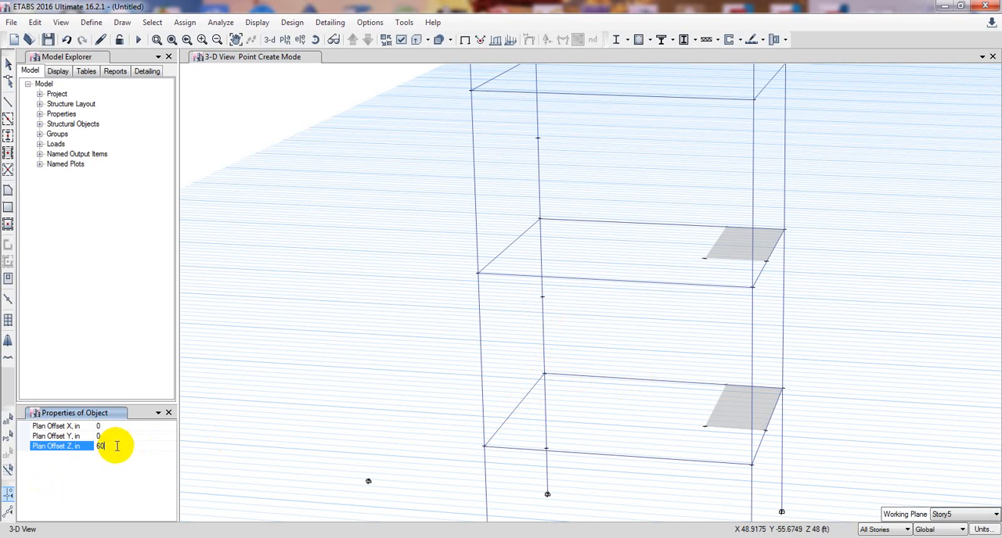
{"action": "left_click", "coordinate": [107, 436]}
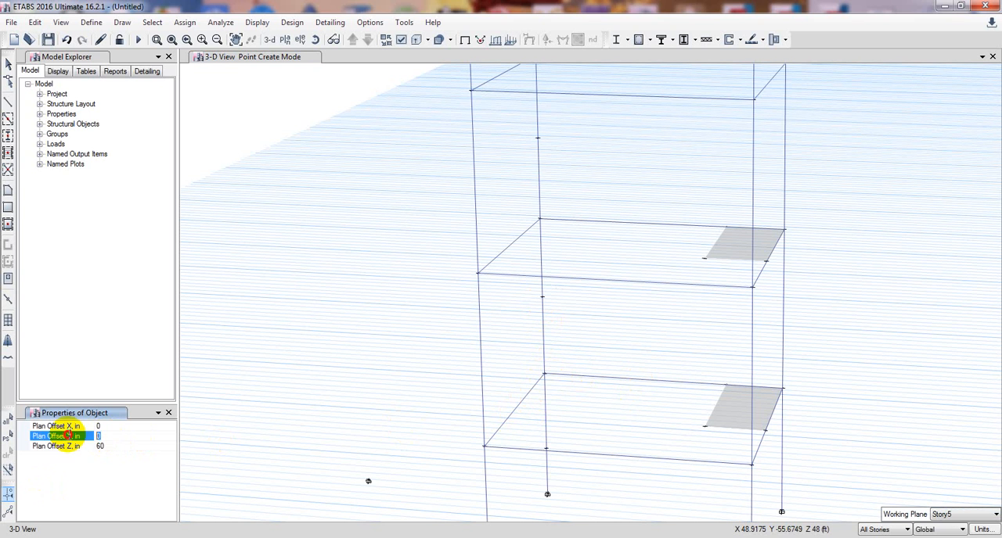
{"action": "left_click", "coordinate": [105, 445]}
{"action": "left_click", "coordinate": [109, 437]}
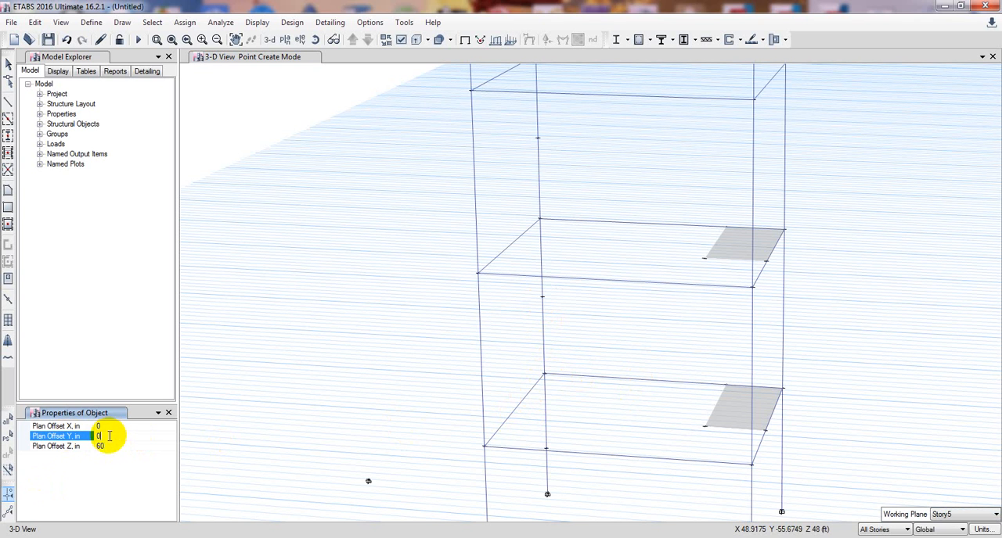
{"action": "left_click", "coordinate": [96, 436]}
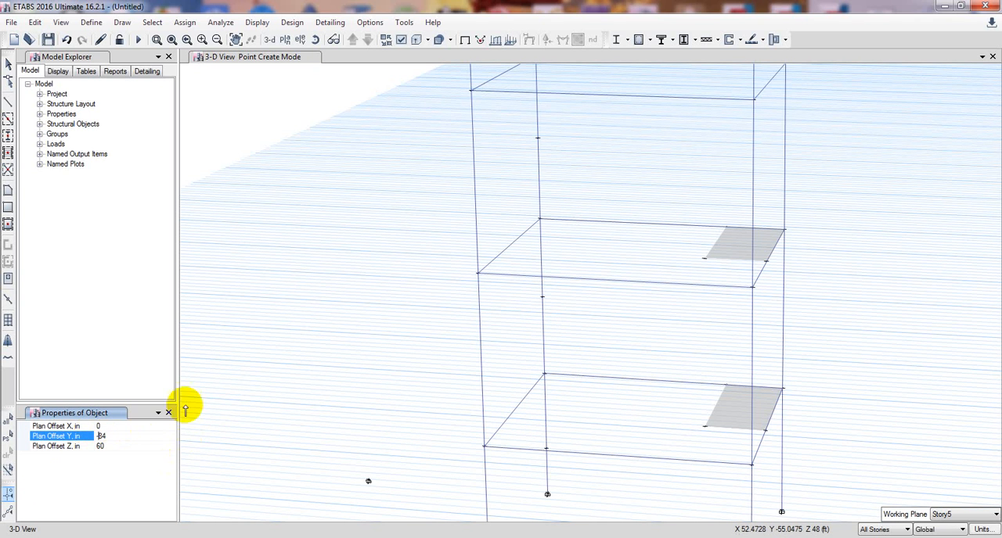
{"action": "left_click", "coordinate": [111, 446]}
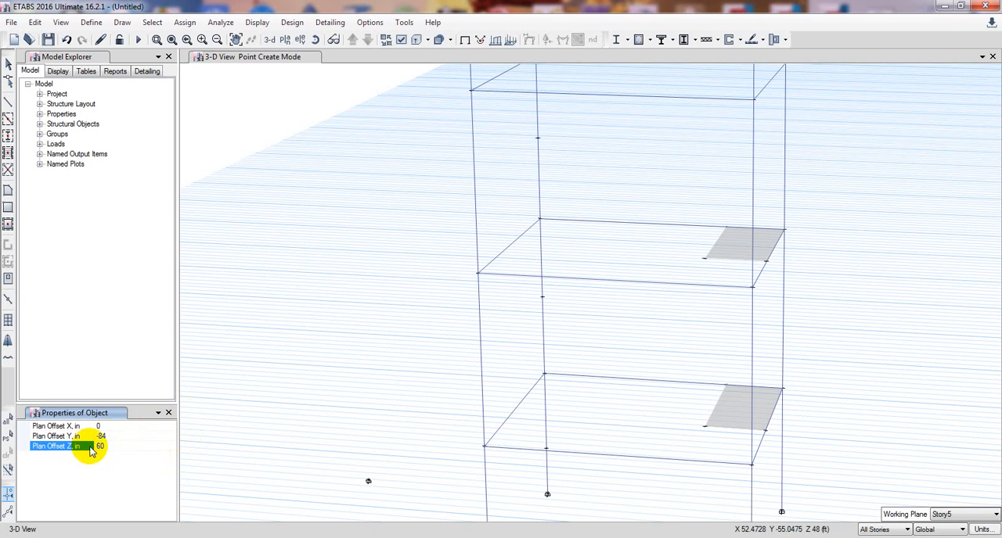
{"action": "type", "text": "0"}
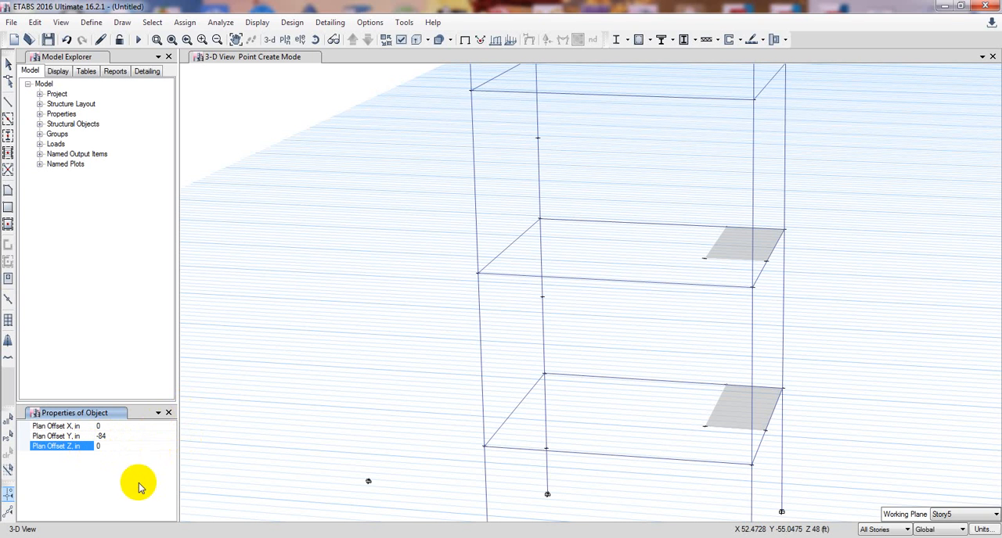
{"action": "left_click", "coordinate": [544, 375]}
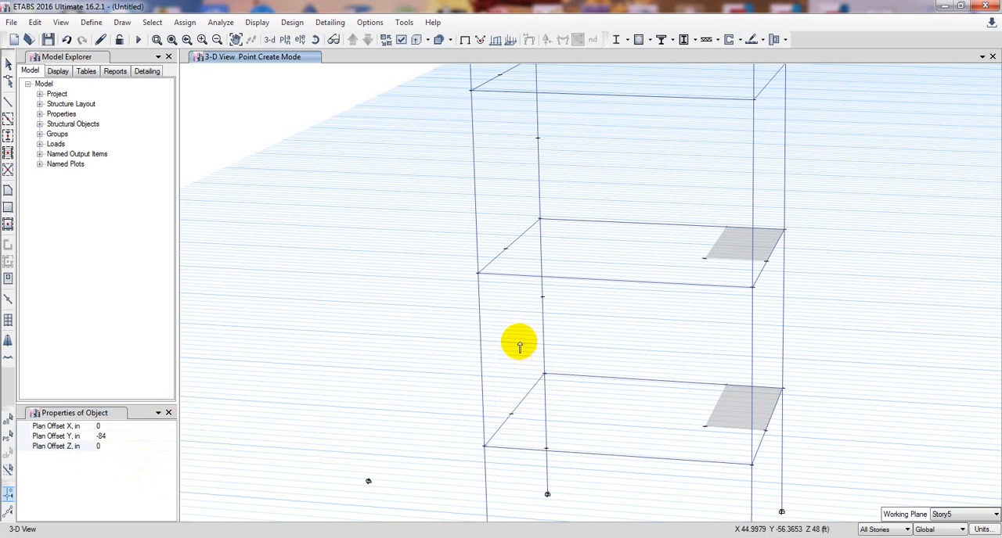
Draw joints 60 in above the new -84 in offset joints on all stories, using plan offset Z 60 and Y 0.
{"action": "left_click", "coordinate": [108, 447]}
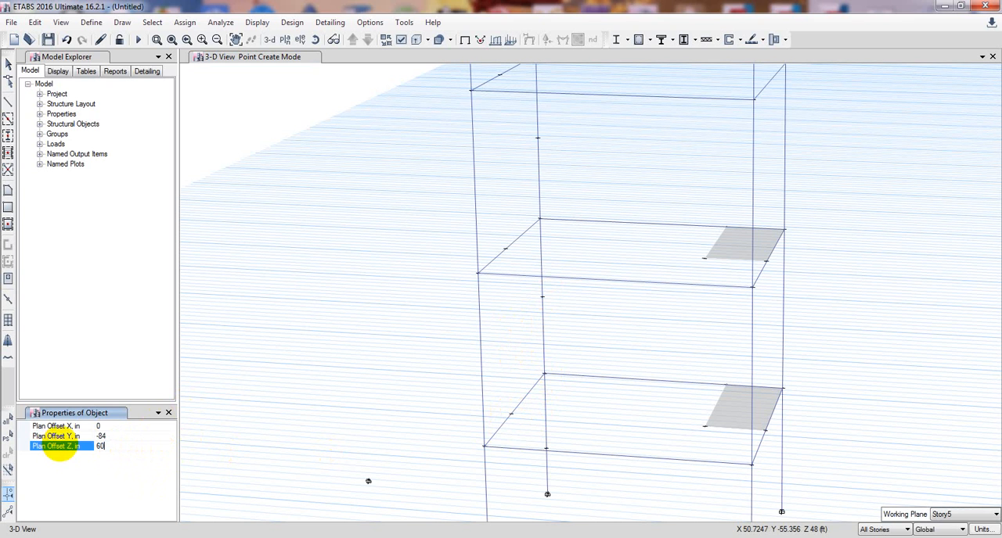
{"action": "left_click", "coordinate": [109, 435]}
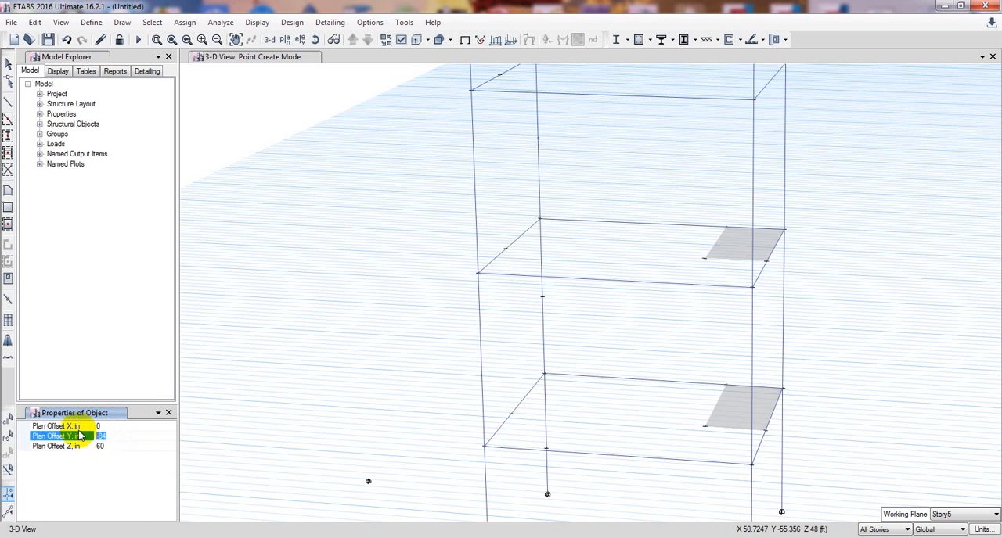
{"action": "type", "text": "0"}
{"action": "key", "text": "Return"}
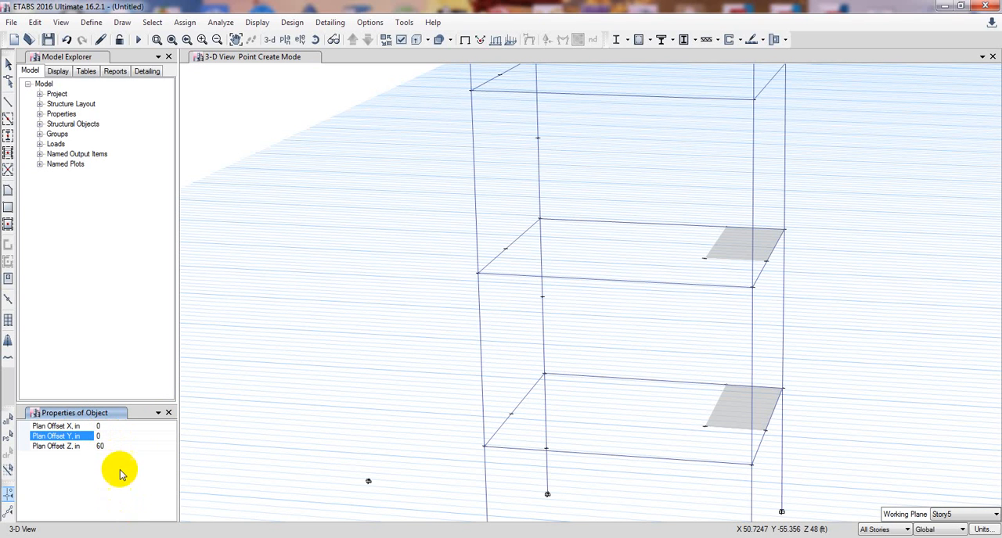
{"action": "left_click", "coordinate": [512, 414]}
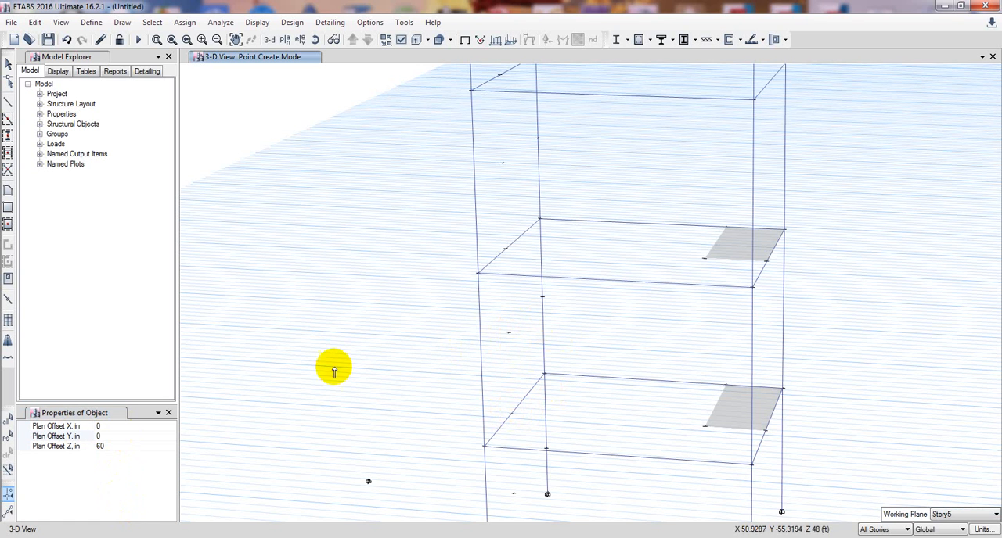
Draw joints on all stories with a plan offset X of 42 in and Z of 0 from the two mid-height joints.
{"action": "left_click", "coordinate": [107, 445]}
{"action": "left_click", "coordinate": [78, 448]}
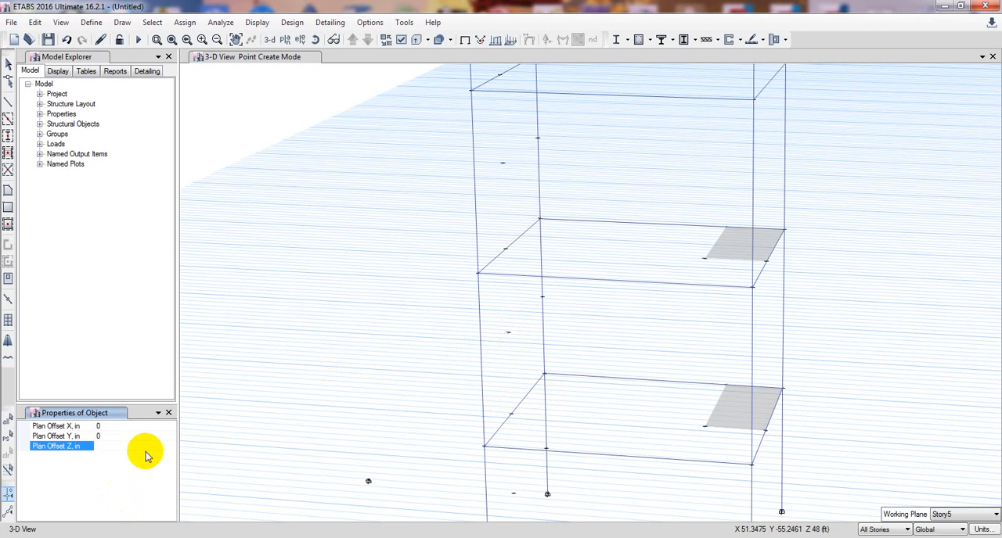
{"action": "left_click", "coordinate": [117, 425]}
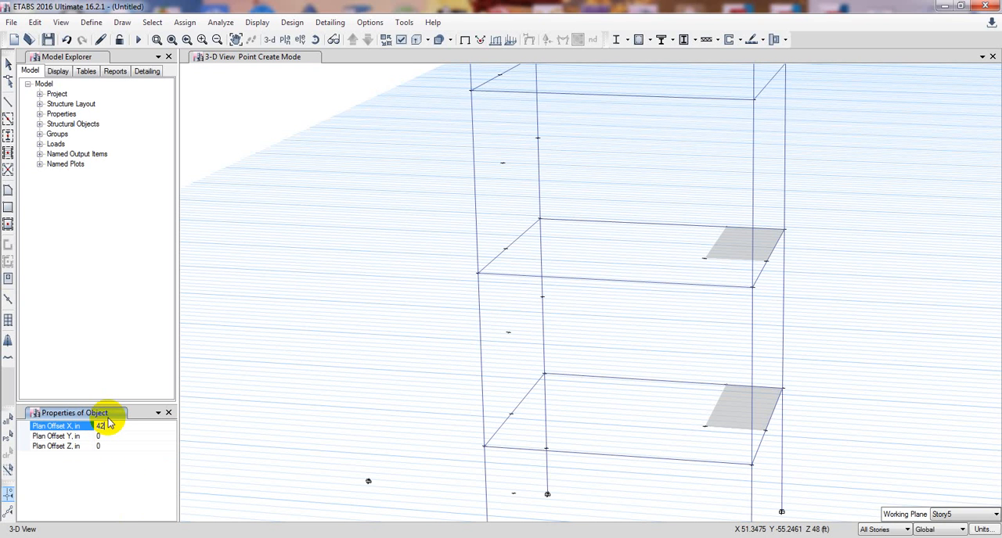
{"action": "left_click", "coordinate": [543, 298]}
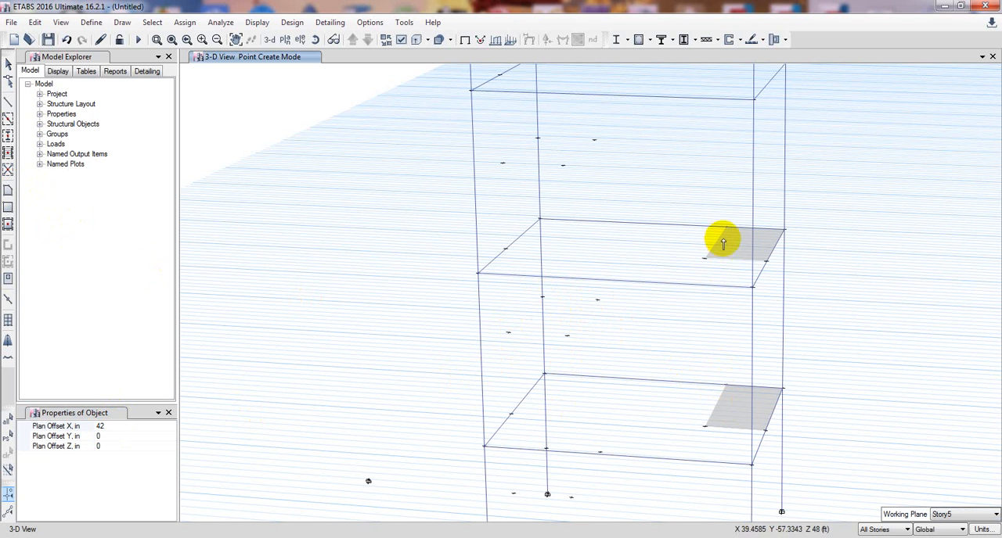
Draw joints on all stories with a plan offset Y of 42 in and X of 0 from the small slab's free inner corner.
{"action": "left_click", "coordinate": [118, 426]}
{"action": "left_click", "coordinate": [92, 427]}
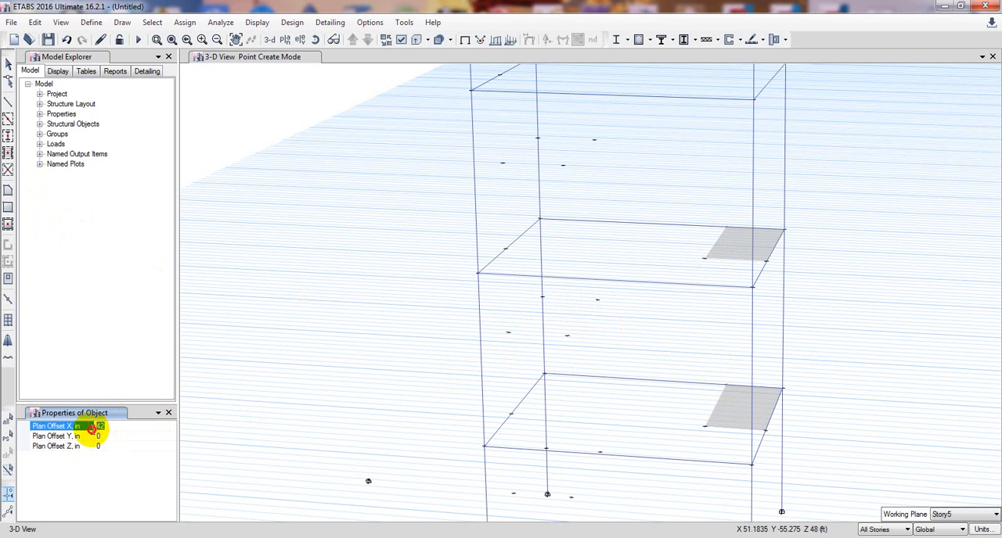
{"action": "left_click", "coordinate": [116, 435]}
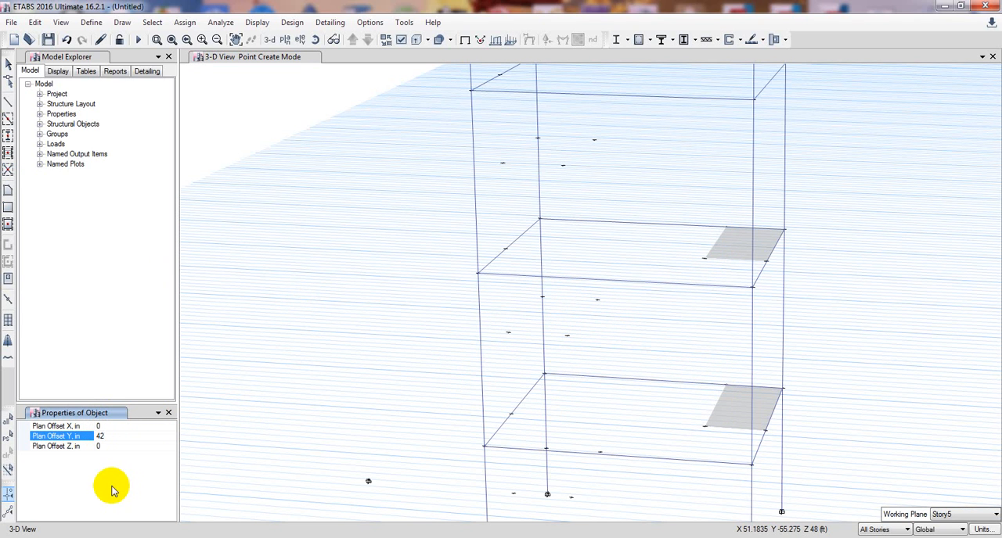
{"action": "left_click", "coordinate": [704, 429]}
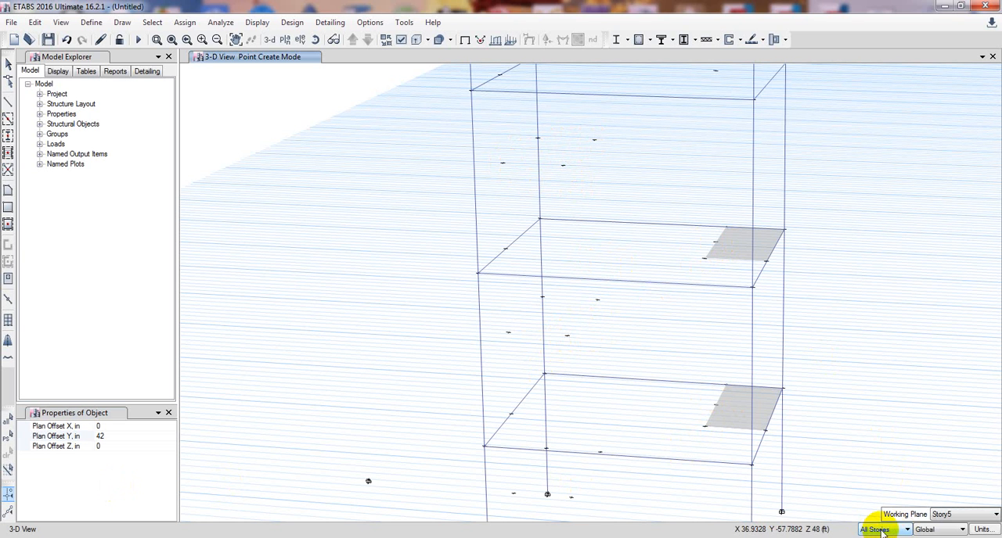
For One Story only, draw a joint 42 in in Y from the mid-height landing's inner corner and fill the landing with a rectangular Slab6in panel.
{"action": "left_click", "coordinate": [907, 530]}
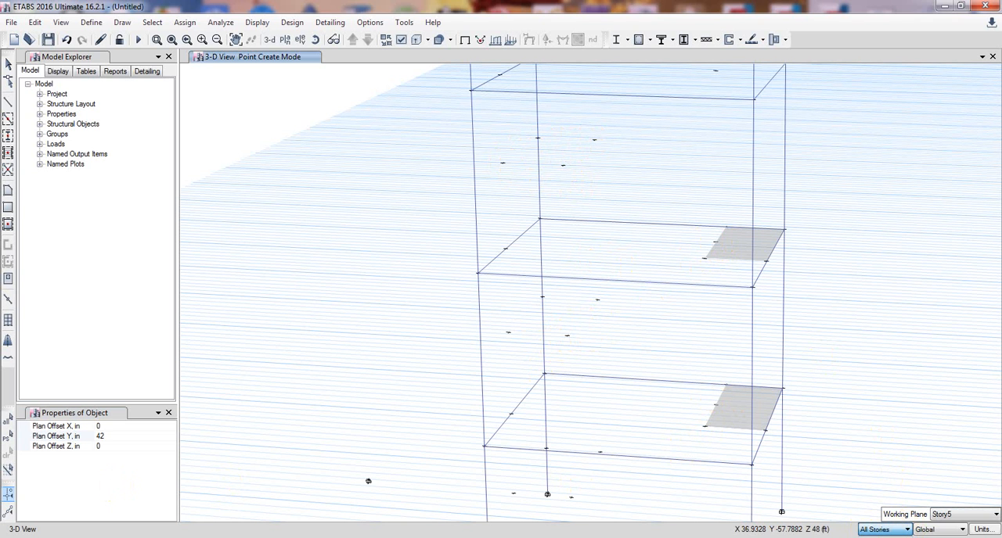
{"action": "left_click", "coordinate": [878, 537]}
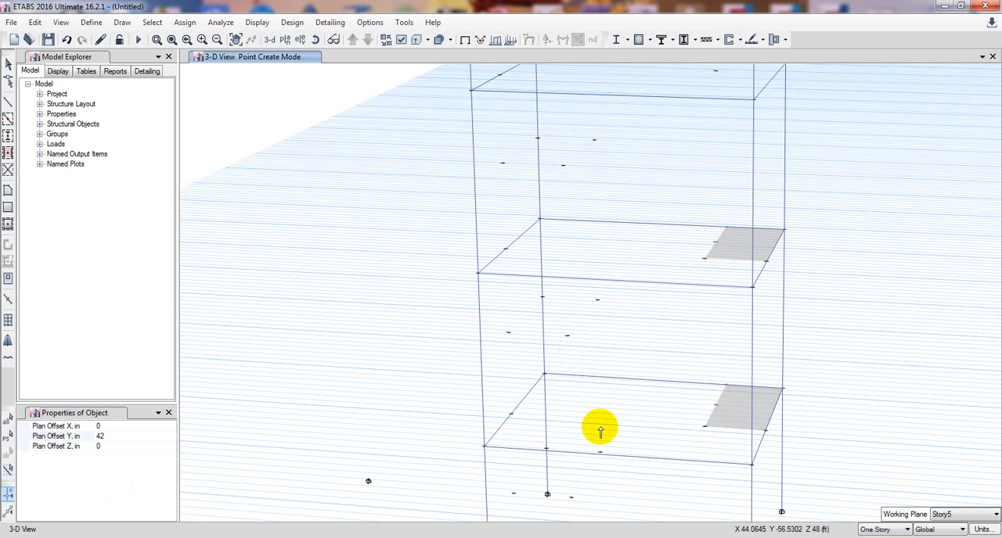
{"action": "left_click", "coordinate": [568, 337]}
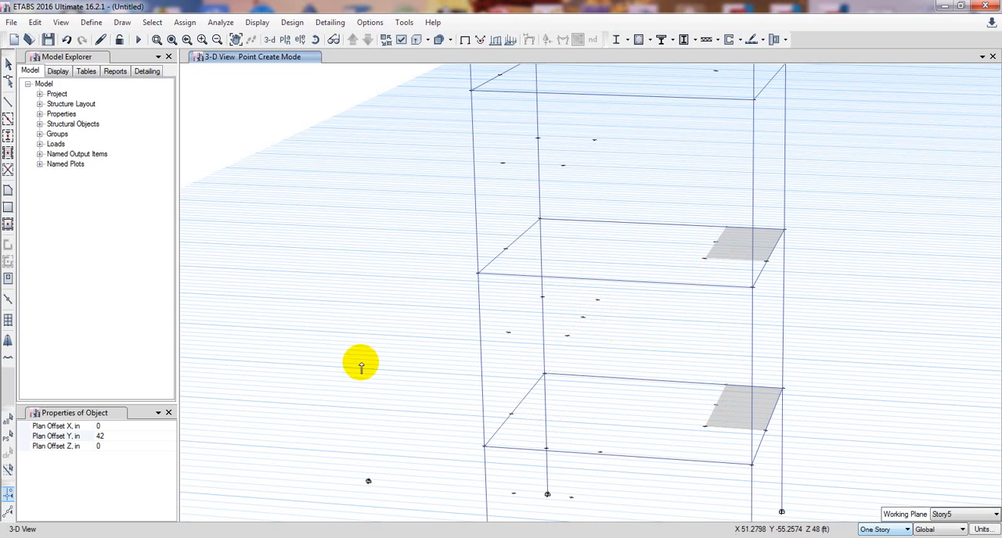
{"action": "left_click", "coordinate": [8, 208]}
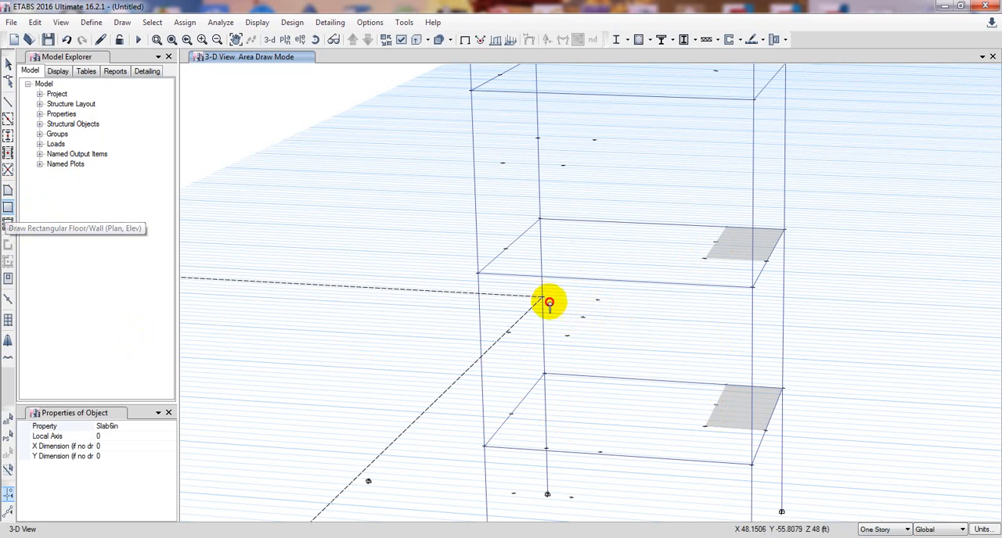
{"action": "left_click_drag", "start_coordinate": [549, 303], "coordinate": [569, 337]}
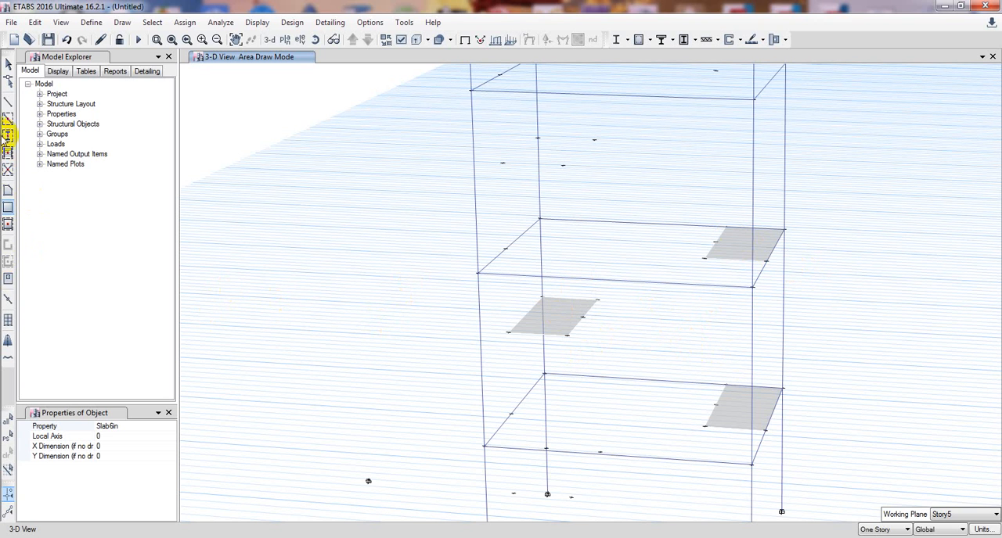
{"action": "left_click", "coordinate": [8, 193]}
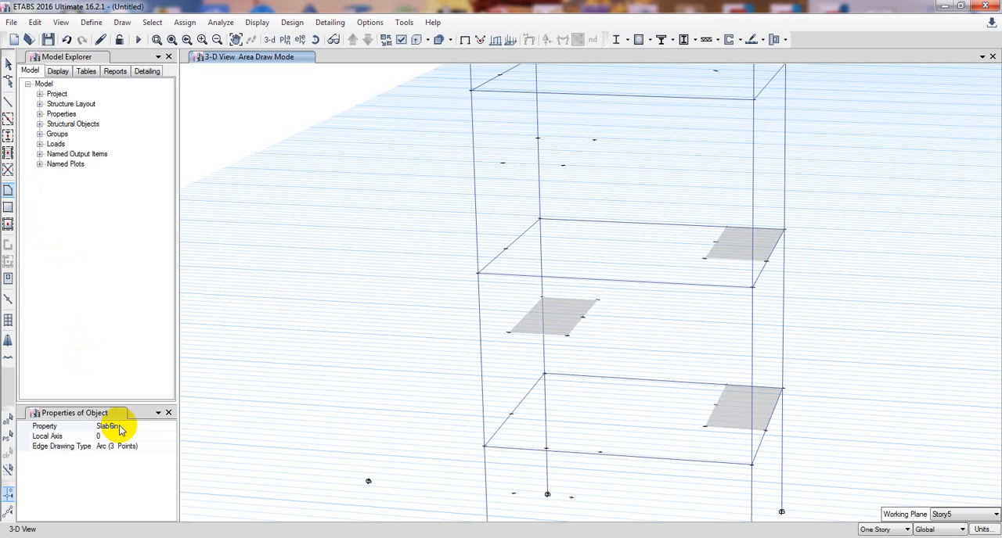
{"action": "left_click", "coordinate": [727, 386]}
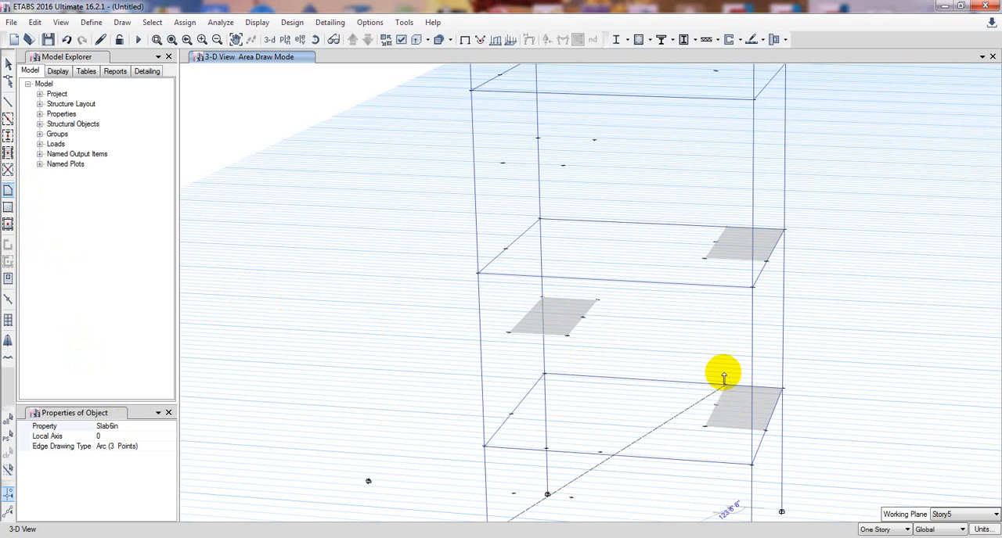
{"action": "left_click", "coordinate": [598, 301]}
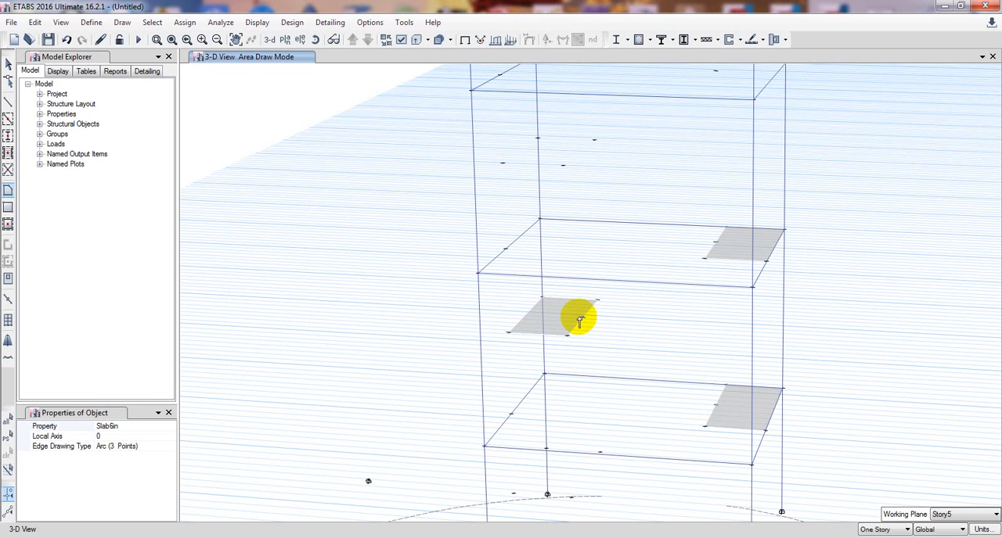
{"action": "key", "text": "Escape"}
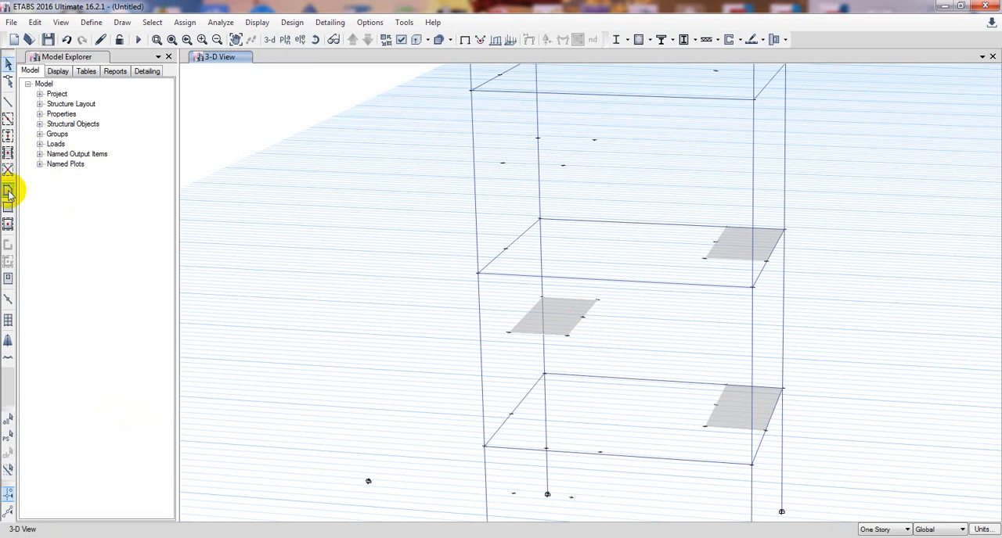
Draw a sloped Slab6in panel with Straight Line edges from half the Story1 slab's inner edge up to the matching half of the mid-height landing's edge.
{"action": "left_click", "coordinate": [8, 192]}
{"action": "left_click", "coordinate": [130, 446]}
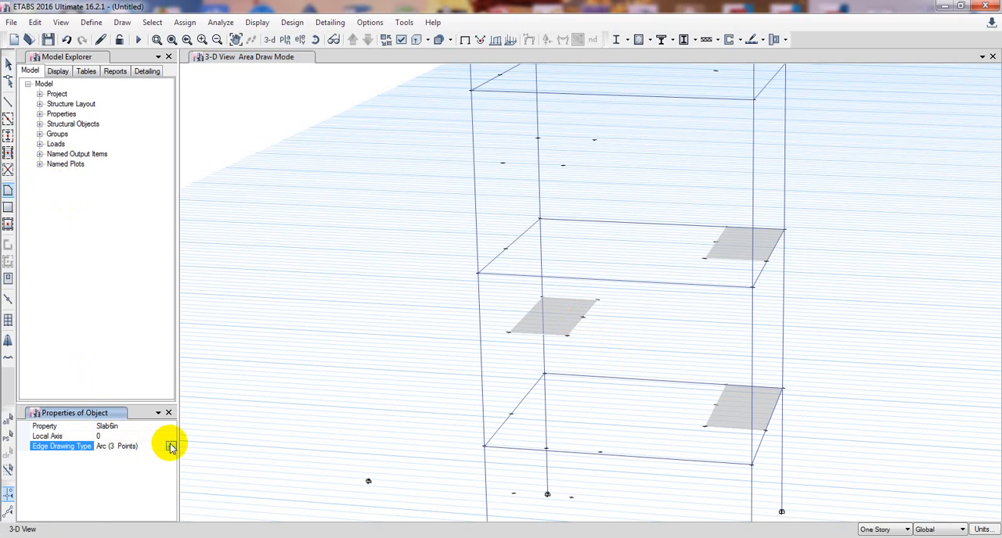
{"action": "left_click", "coordinate": [170, 446]}
{"action": "left_click", "coordinate": [128, 499]}
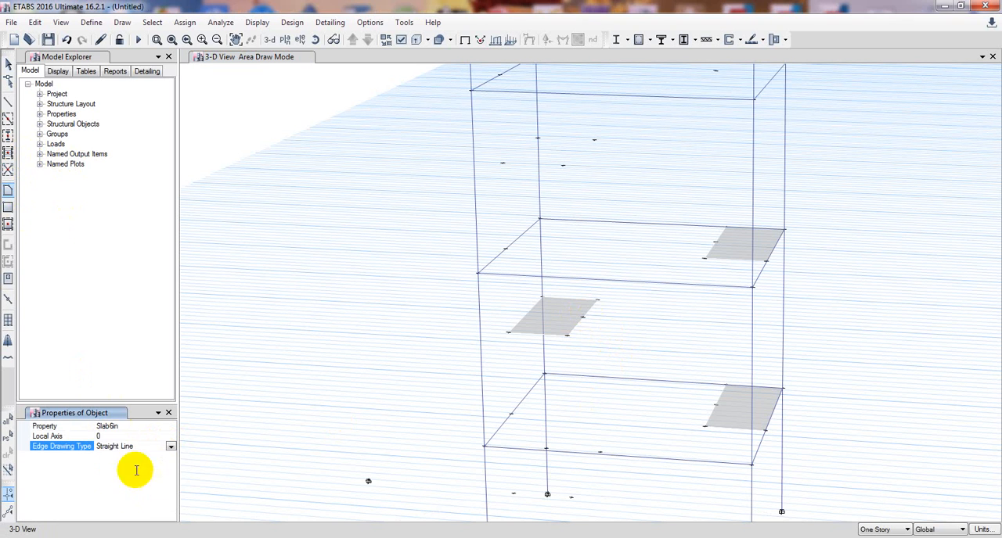
{"action": "left_click", "coordinate": [726, 387]}
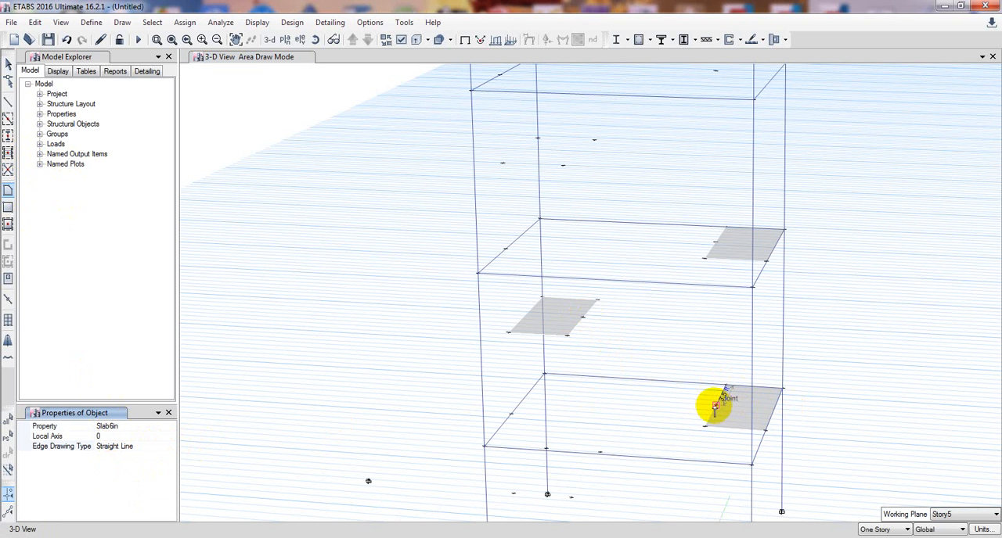
{"action": "left_click", "coordinate": [715, 406]}
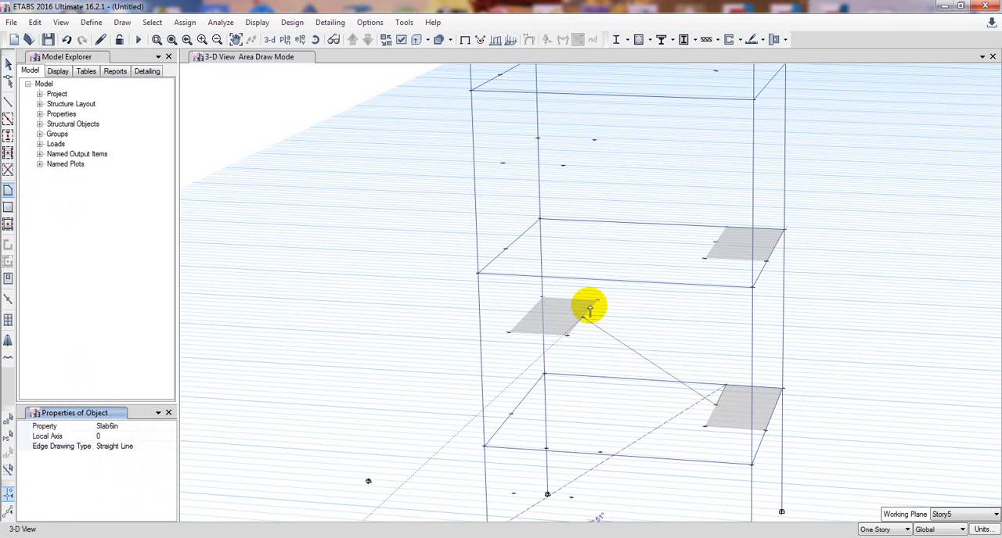
{"action": "left_click", "coordinate": [597, 301]}
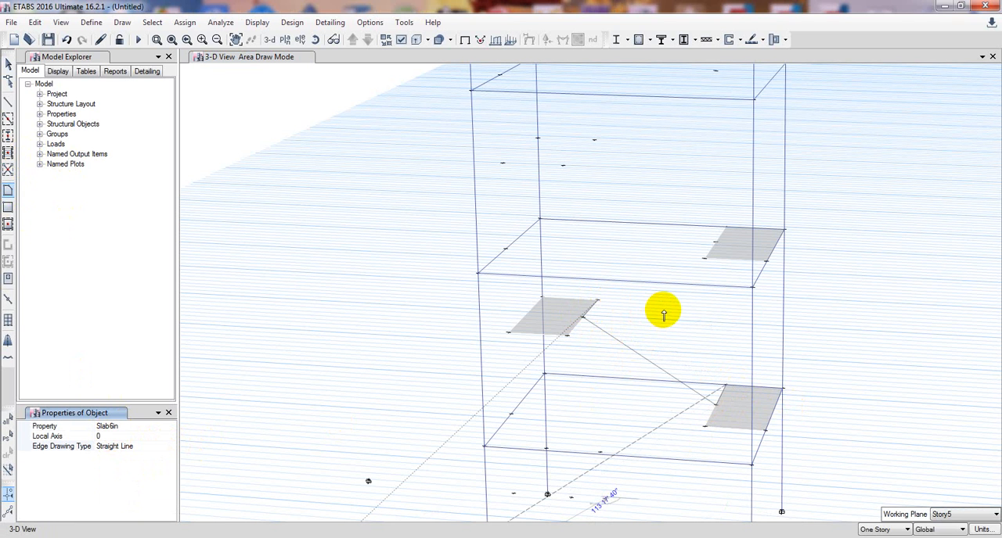
{"action": "key", "text": "Return"}
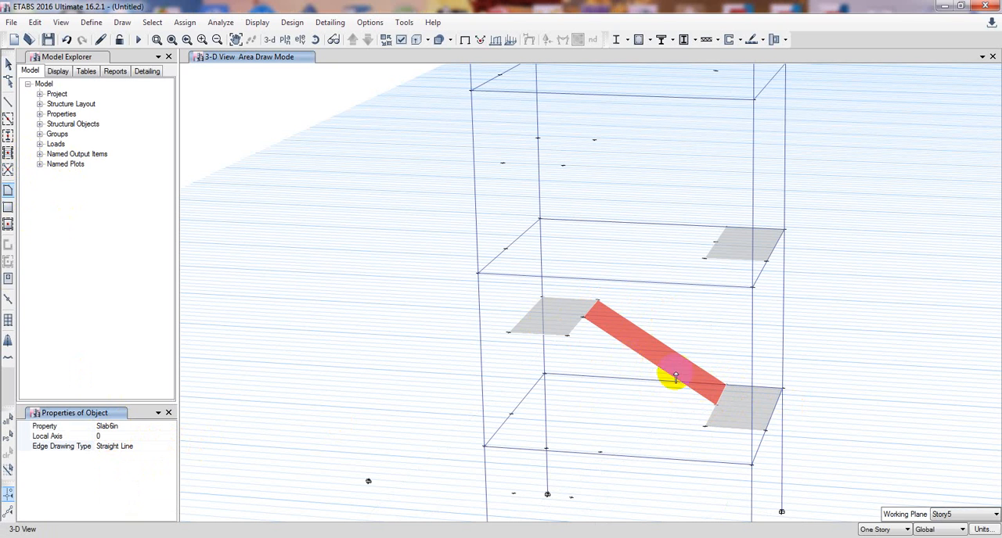
Draw a sloped Slab6in panel from the free half of the mid-height landing's inner edge up to the matching half of the Story2 slab's edge.
{"action": "left_click", "coordinate": [569, 334]}
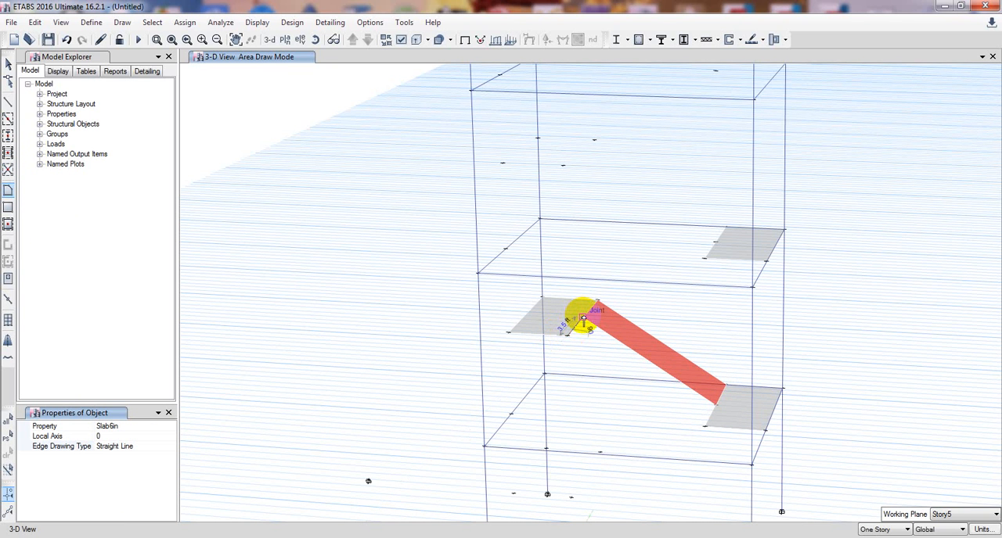
{"action": "left_click", "coordinate": [583, 319]}
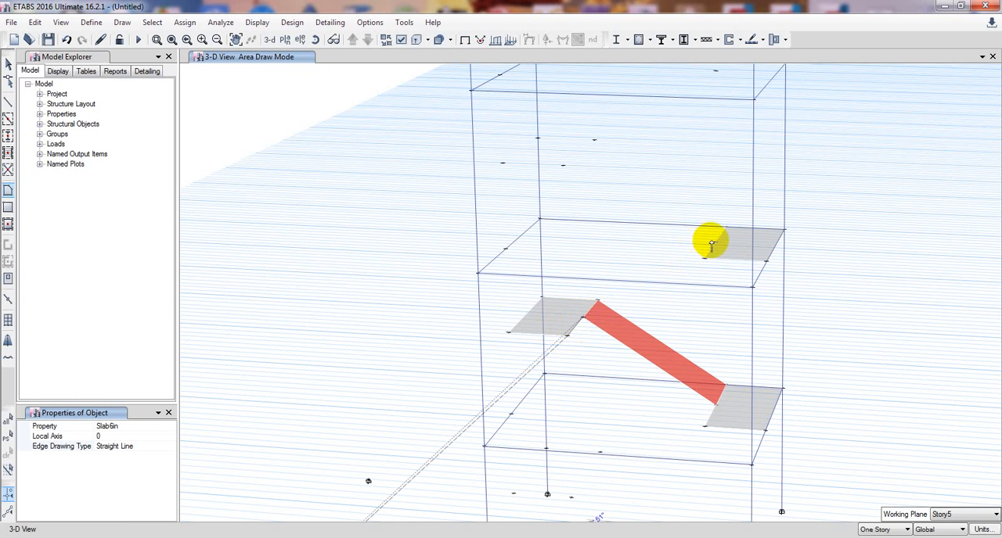
{"action": "left_click", "coordinate": [715, 247]}
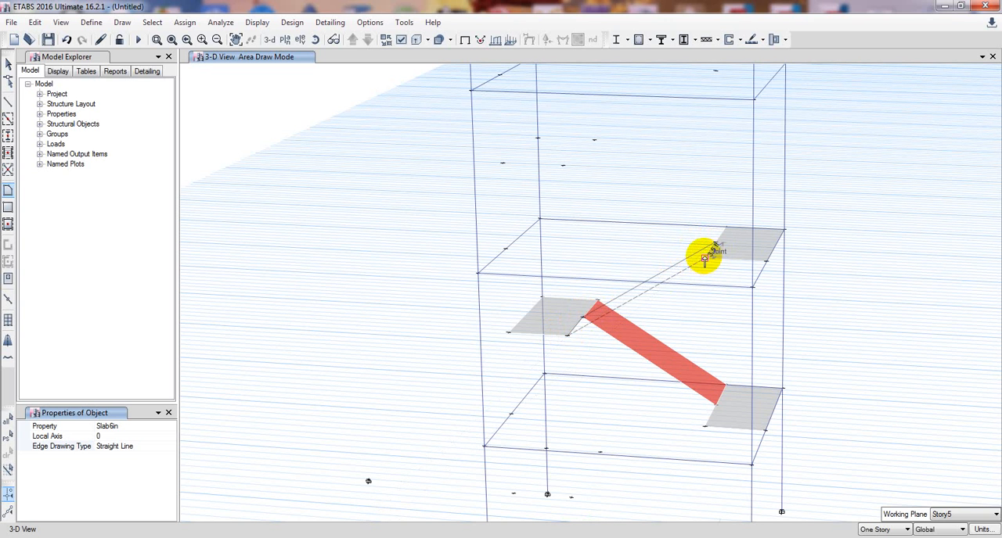
{"action": "key", "text": "Return"}
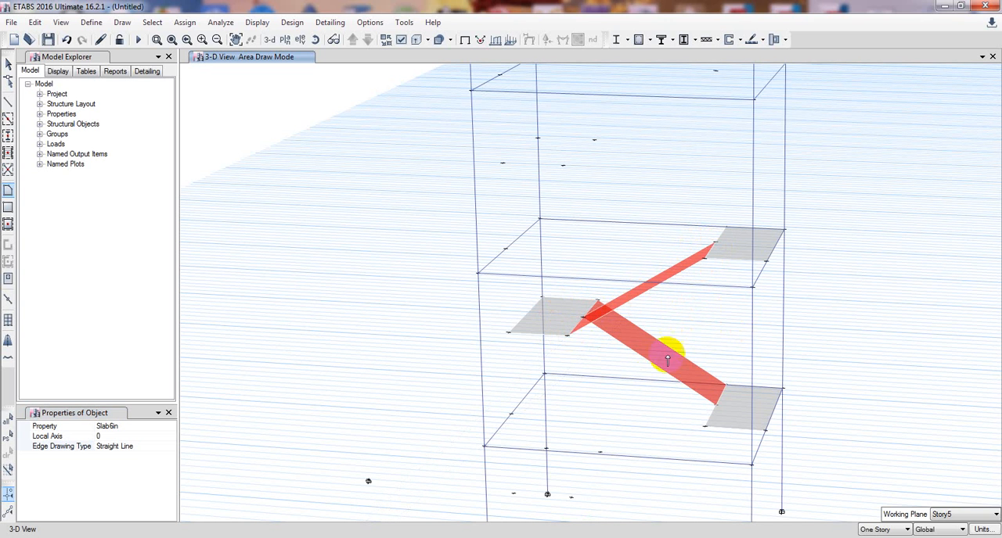
{"action": "middle_click_drag", "start_coordinate": [637, 401], "coordinate": [635, 404]}
{"action": "key", "text": "Escape"}
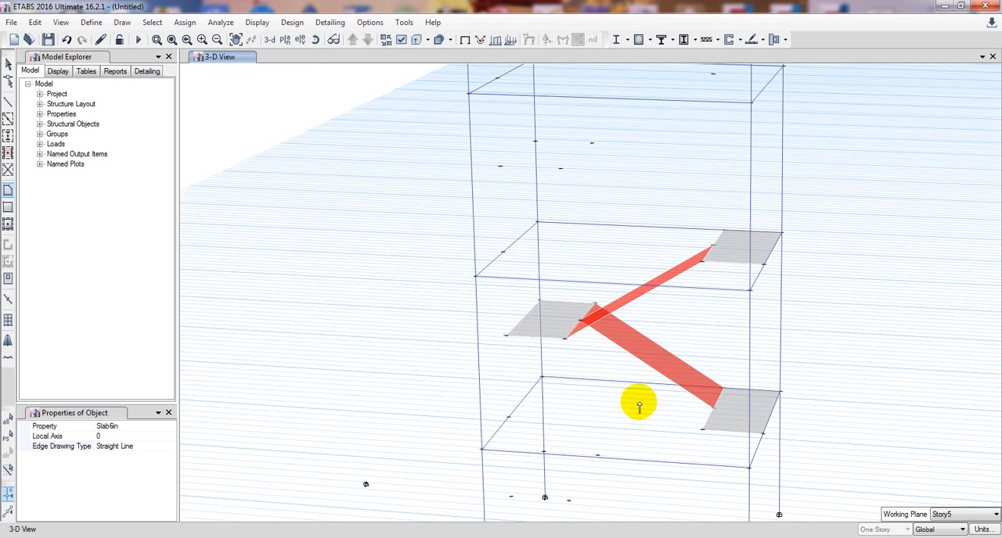
{"action": "middle_click_drag", "start_coordinate": [617, 410], "coordinate": [605, 420]}
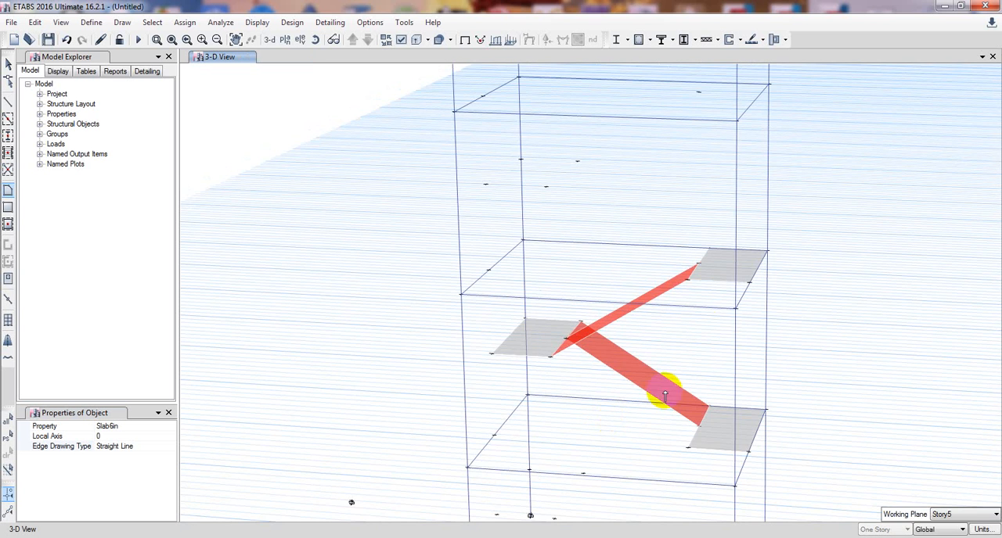
{"action": "middle_click_drag", "start_coordinate": [709, 353], "coordinate": [722, 353]}
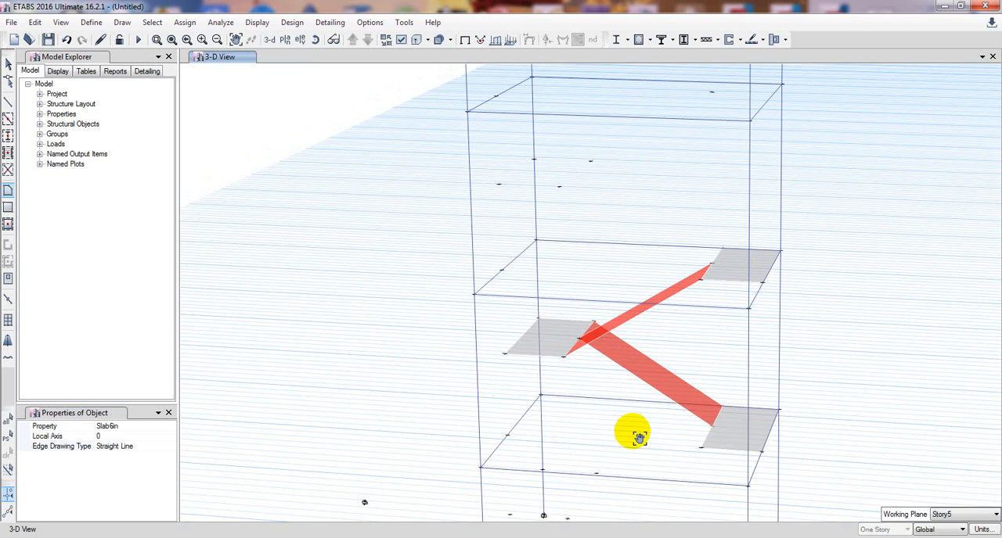
{"action": "middle_click_drag", "start_coordinate": [639, 438], "coordinate": [644, 434]}
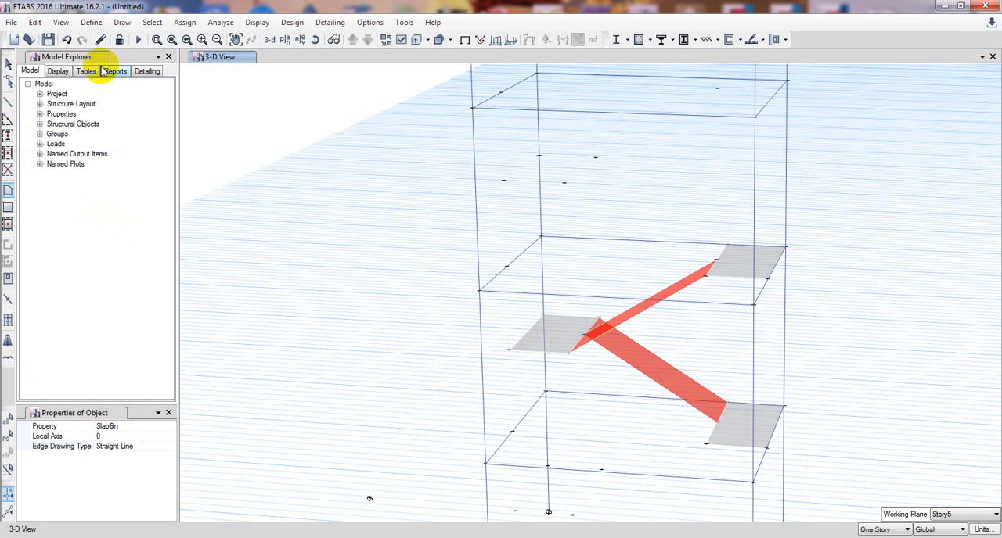
Draw a joint with a plan offset Z of 60 in from the Story1 front column joint on the mid-height landing's side.
{"action": "left_click", "coordinate": [92, 23]}
{"action": "mouse_move", "coordinate": [123, 23]}
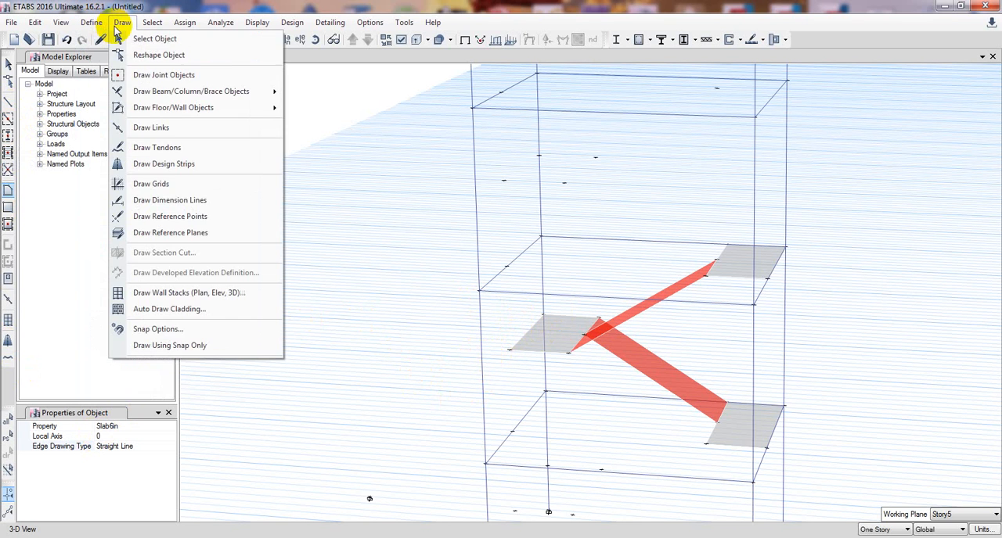
{"action": "left_click", "coordinate": [133, 74]}
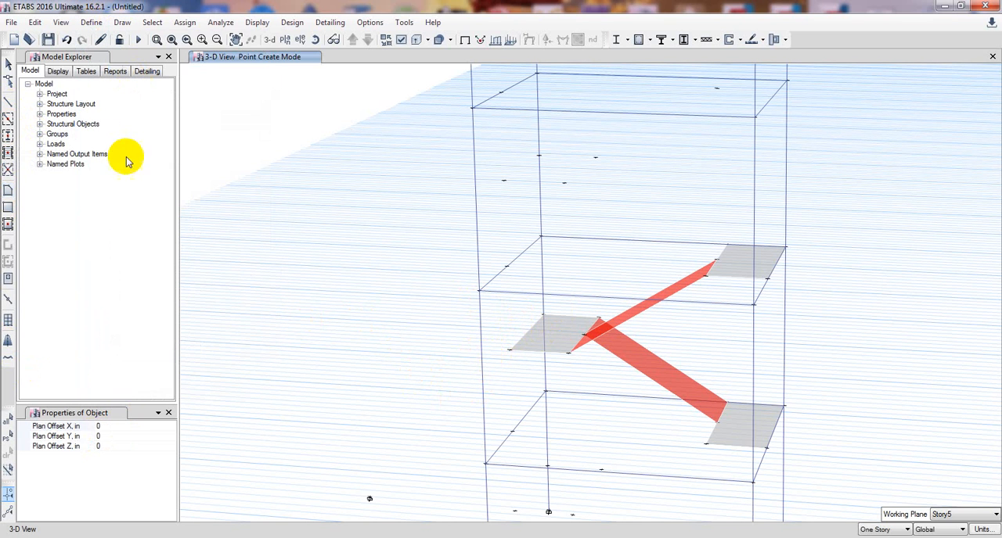
{"action": "left_click", "coordinate": [110, 444]}
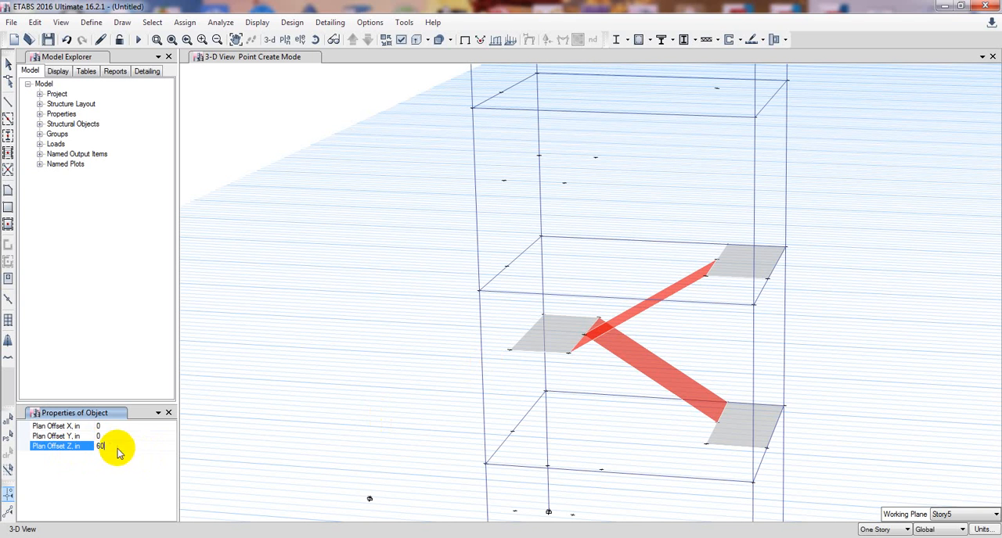
{"action": "left_click", "coordinate": [484, 465]}
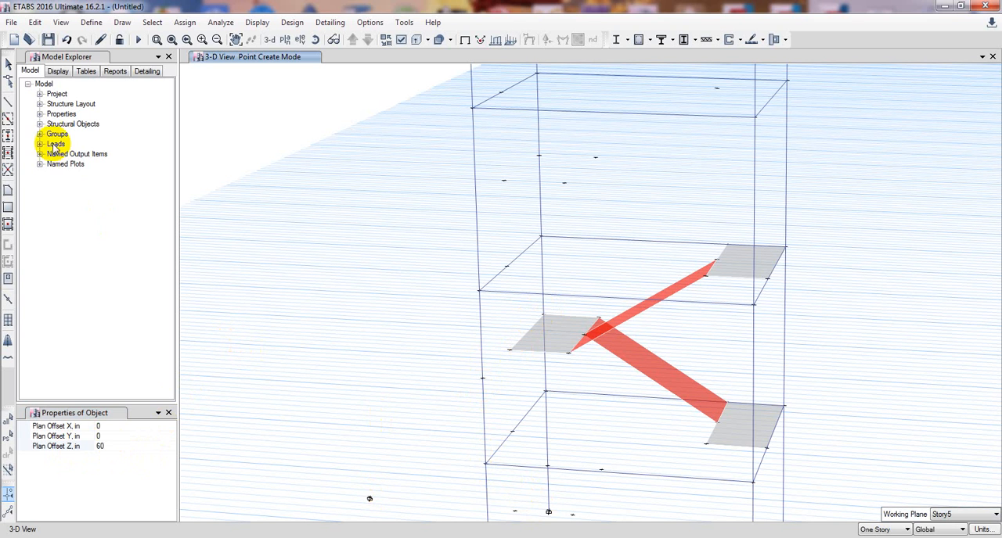
Try to quick-draw a continuous B10x15 beam at the mid-height landing's outer edge, with Draw Object Using set to Points.
{"action": "left_click", "coordinate": [8, 119]}
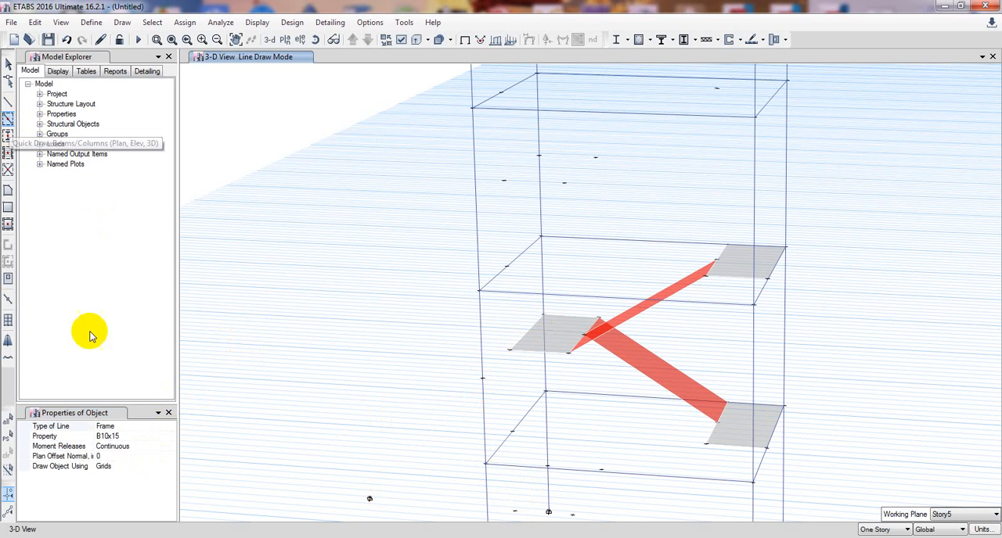
{"action": "left_click", "coordinate": [134, 435]}
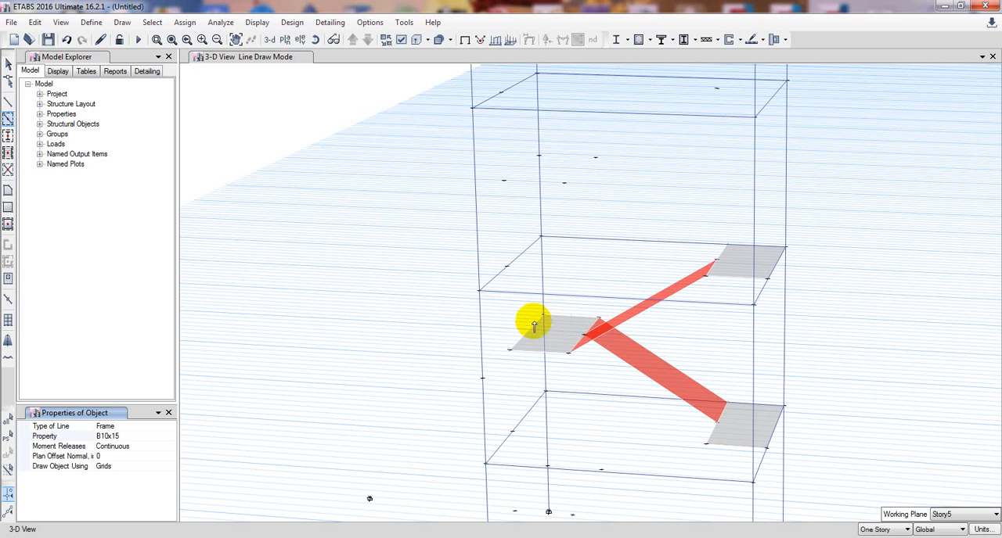
{"action": "left_click", "coordinate": [530, 320]}
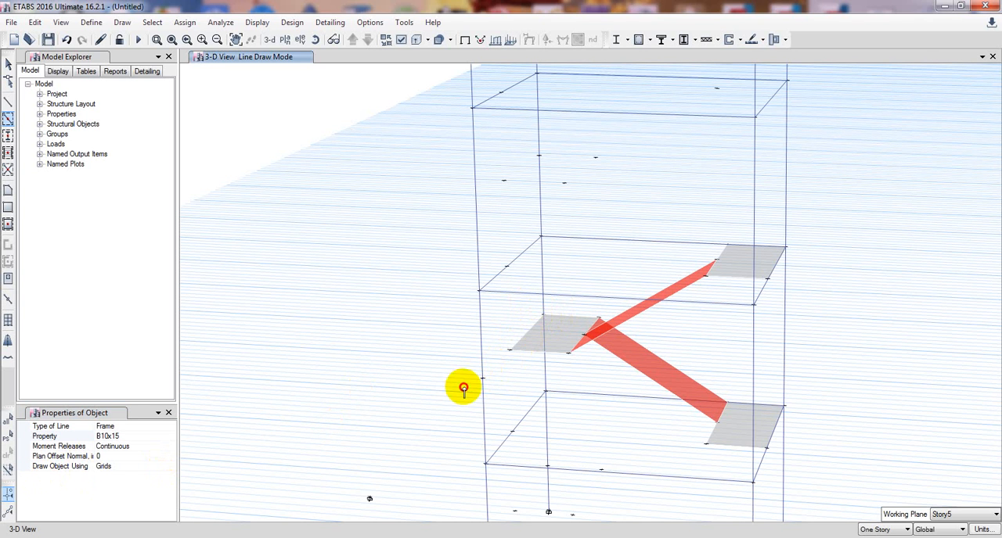
{"action": "left_click", "coordinate": [130, 447]}
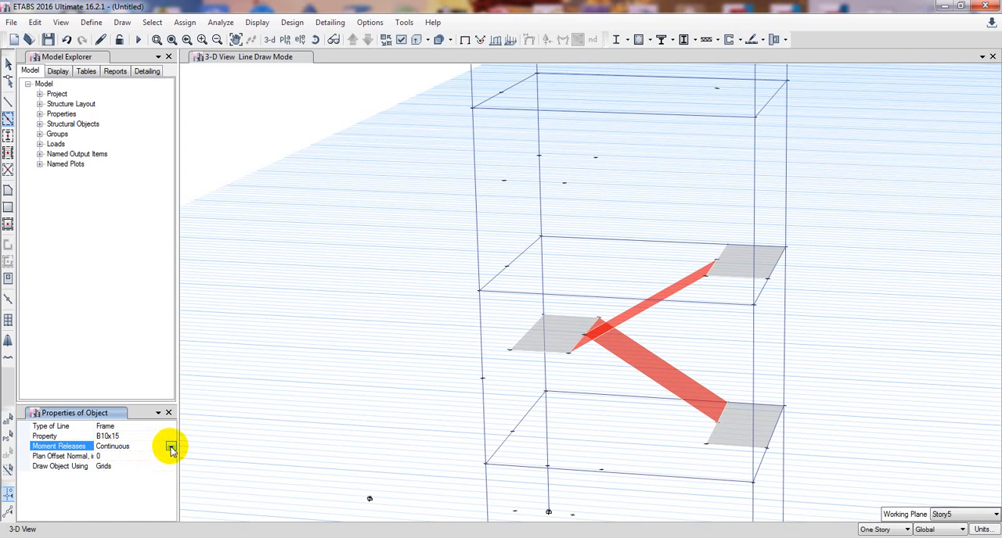
{"action": "left_click", "coordinate": [171, 447]}
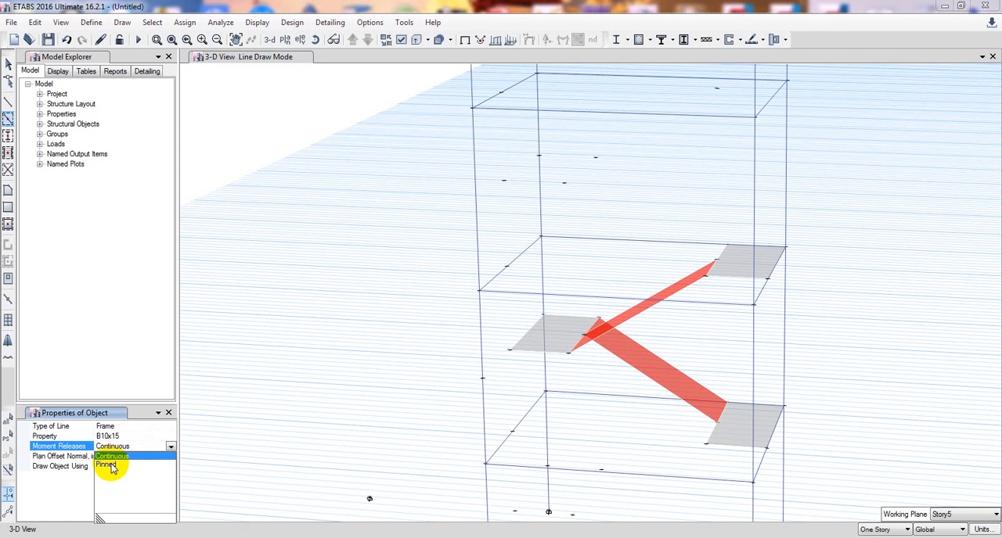
{"action": "left_click", "coordinate": [127, 376]}
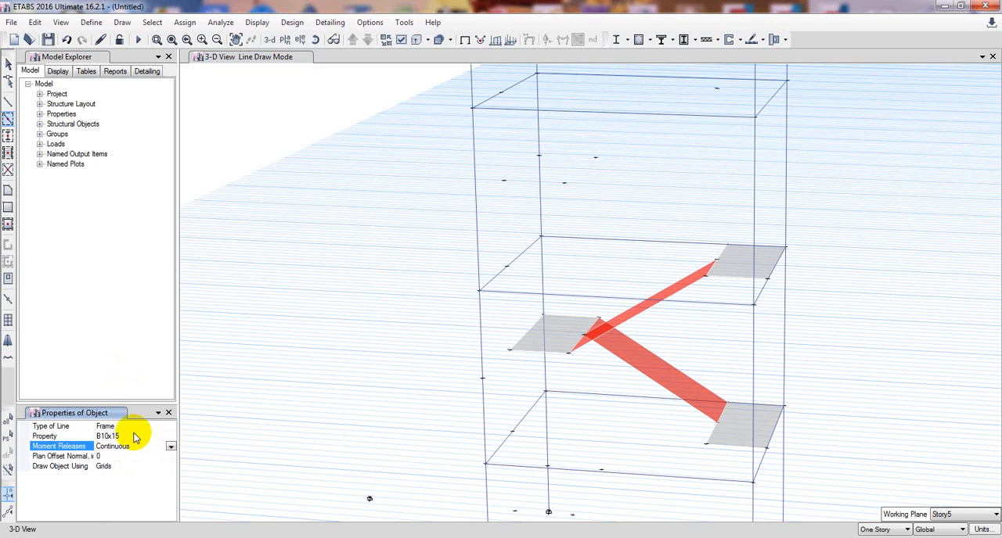
{"action": "left_click", "coordinate": [130, 466]}
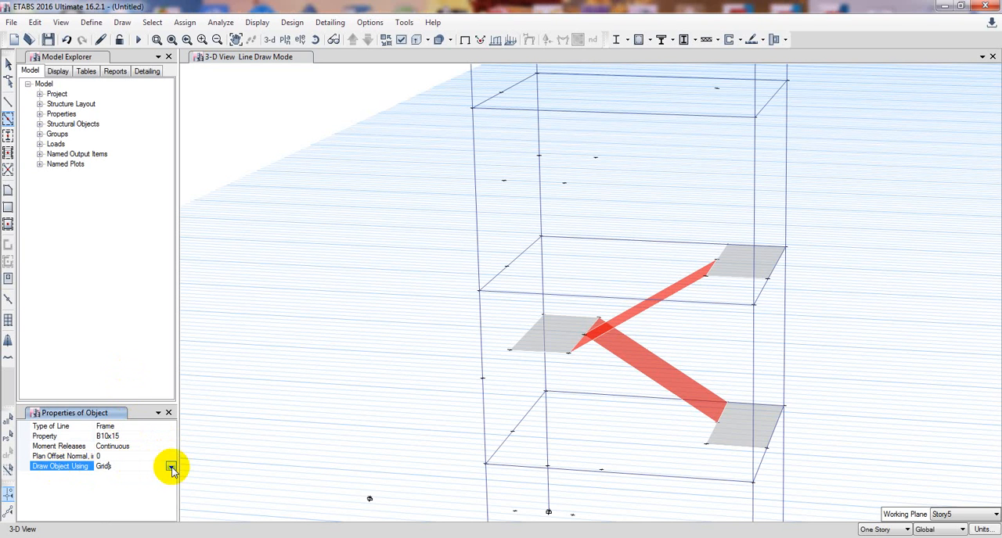
{"action": "left_click", "coordinate": [170, 467]}
{"action": "left_click", "coordinate": [105, 413]}
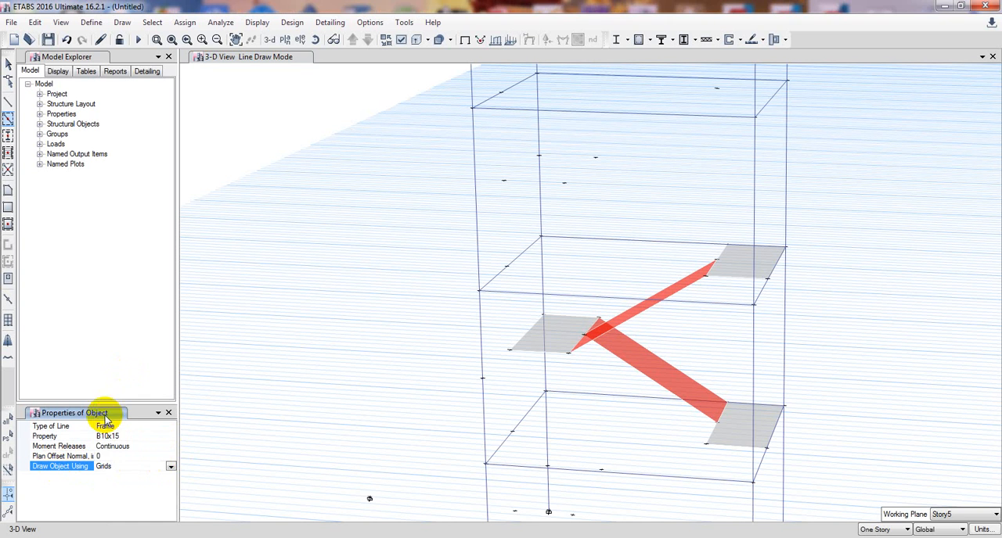
{"action": "left_click", "coordinate": [543, 315]}
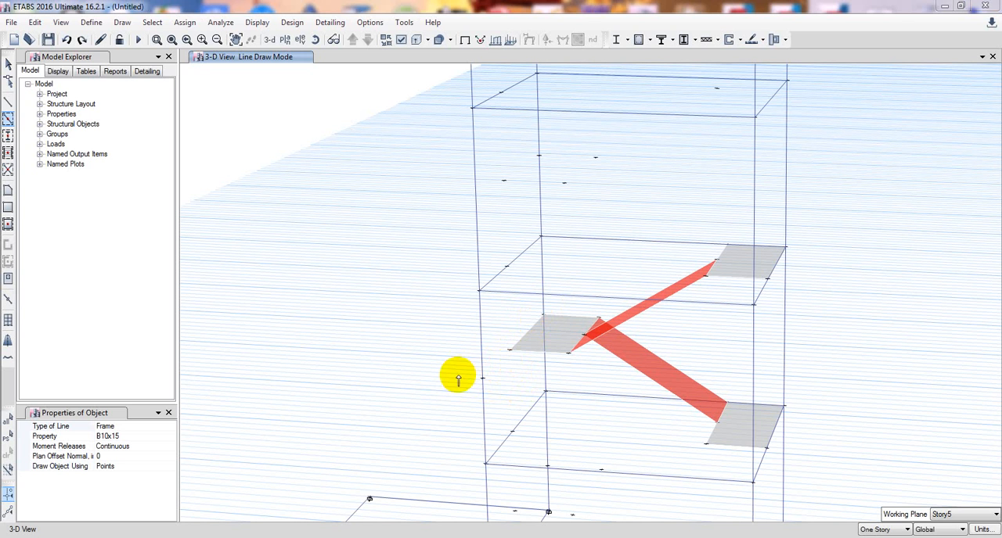
Draw a straight B10x15 frame beam from the mid-height landing's rear column corner to the mid-height joint on the front column.
{"action": "left_click", "coordinate": [6, 110]}
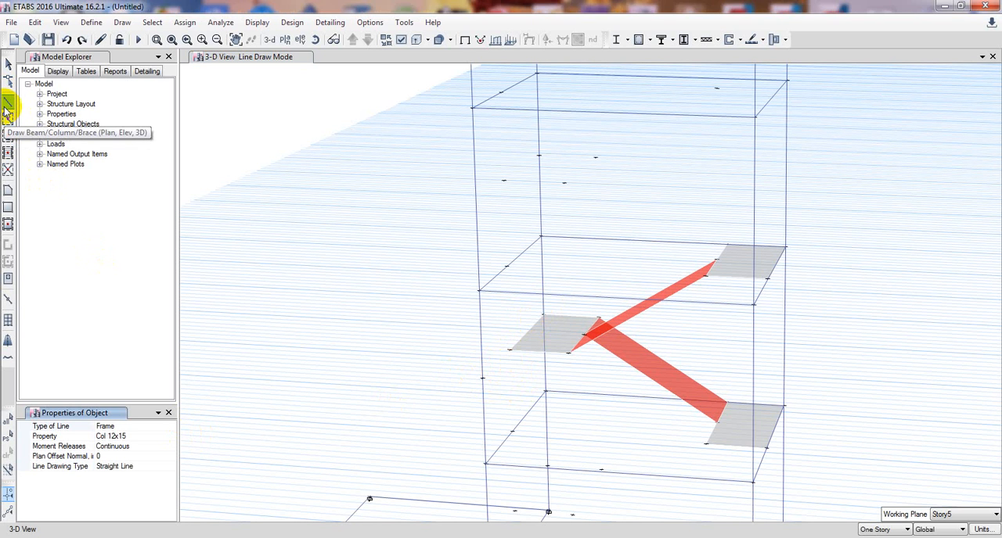
{"action": "left_click", "coordinate": [129, 436]}
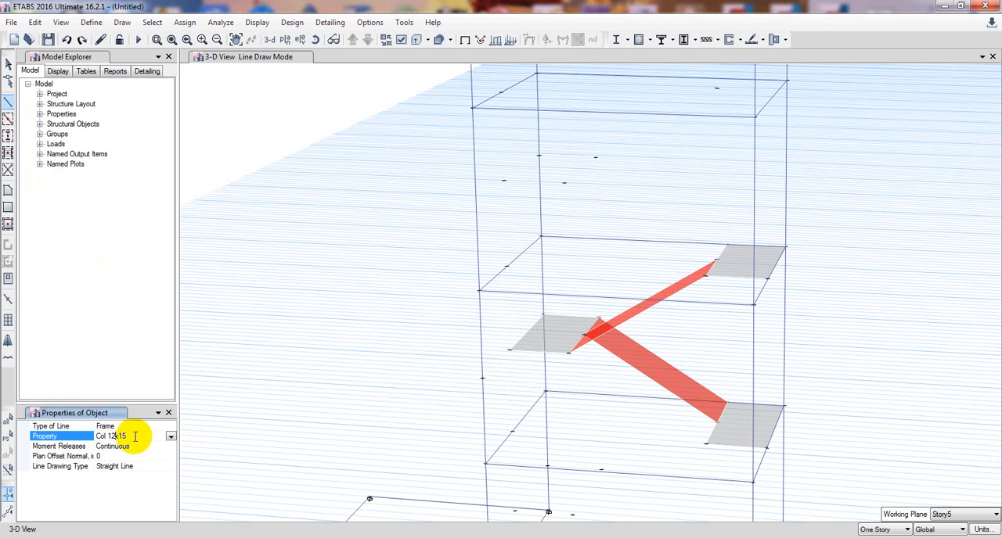
{"action": "left_click", "coordinate": [170, 436]}
{"action": "left_click", "coordinate": [119, 447]}
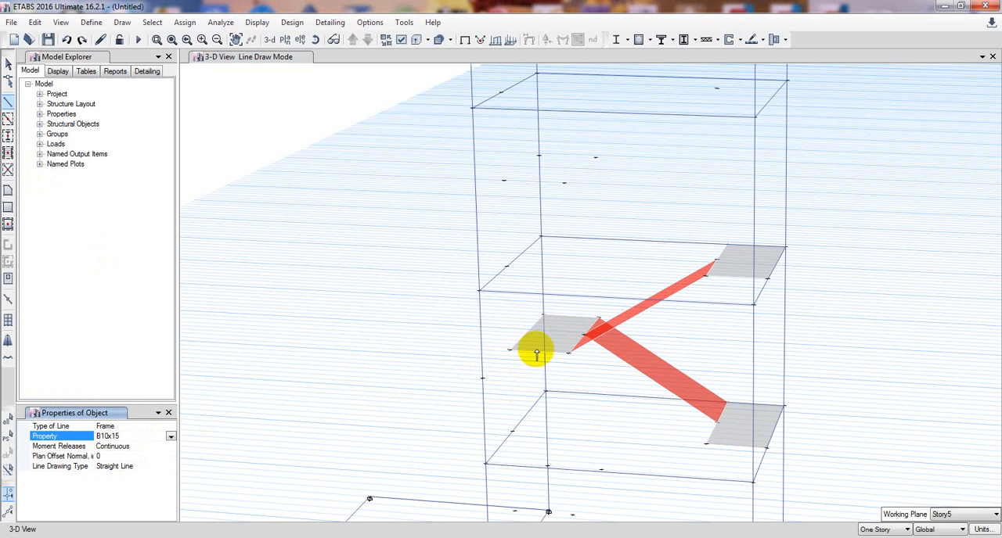
{"action": "left_click", "coordinate": [542, 315]}
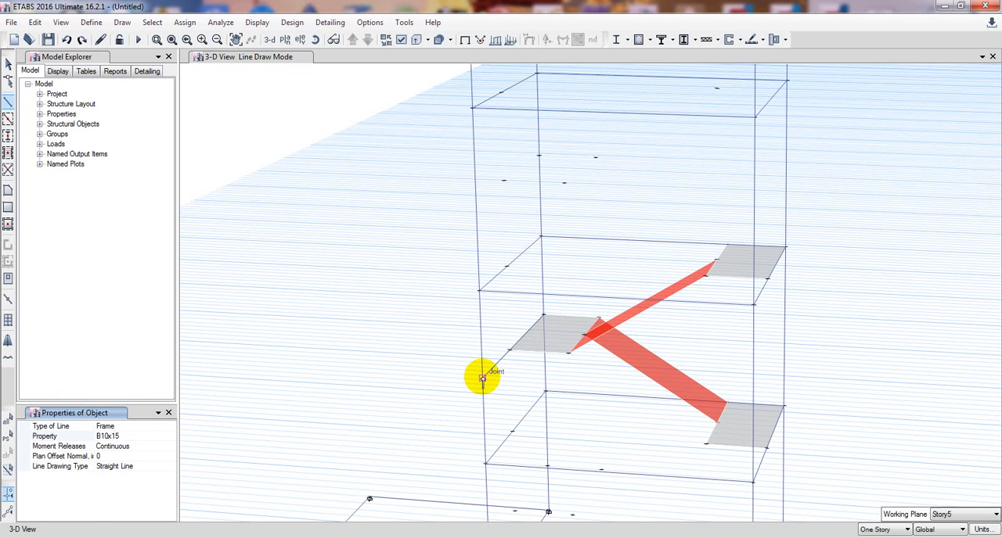
{"action": "key", "text": "Escape"}
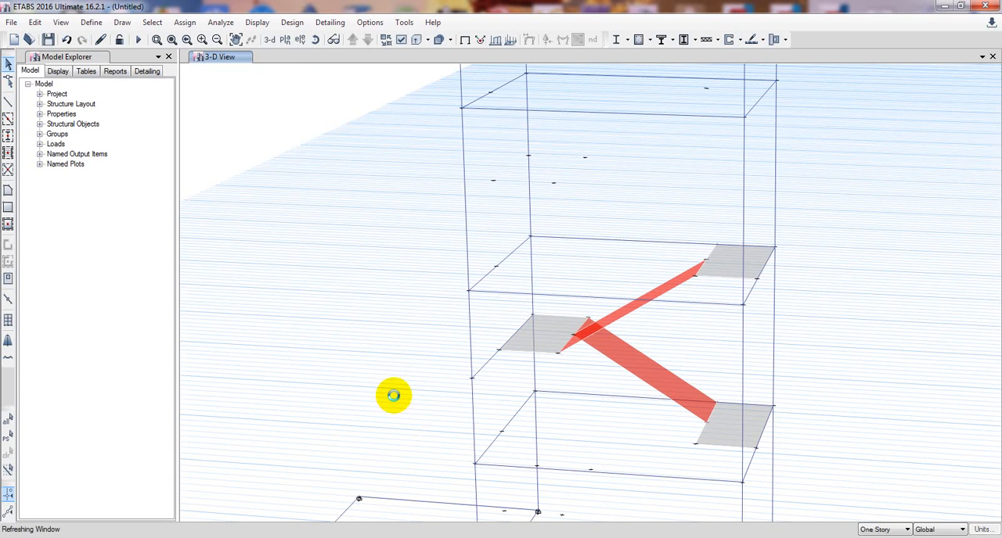
Inspect the staircase and mid-height beam in extruded view, then return to the line view.
{"action": "left_click", "coordinate": [418, 41]}
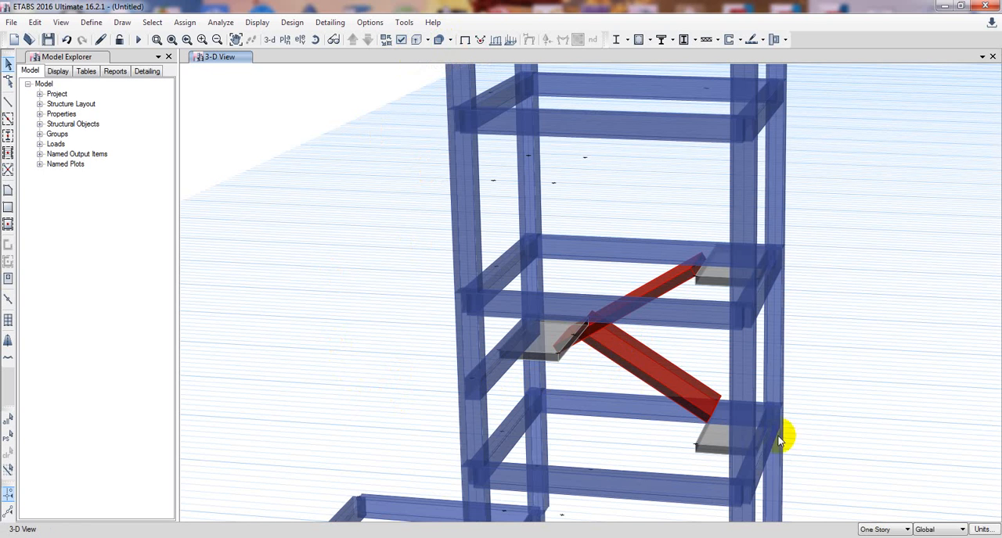
{"action": "middle_click_drag", "start_coordinate": [794, 471], "coordinate": [798, 463]}
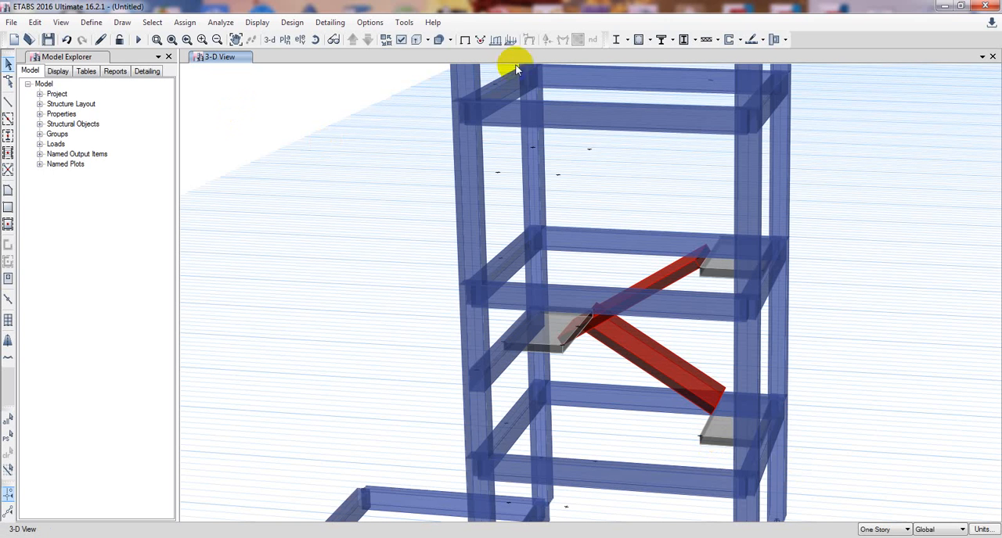
{"action": "left_click", "coordinate": [416, 42]}
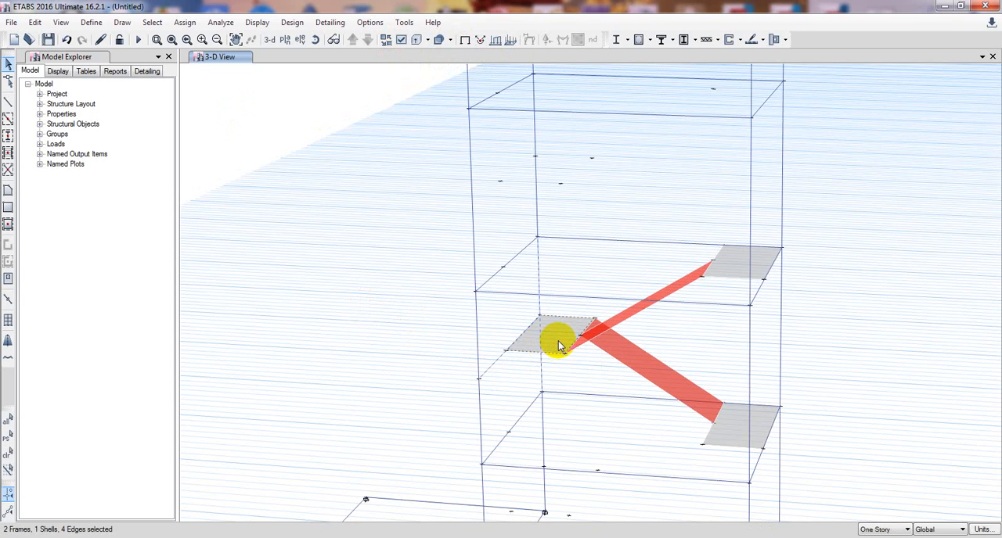
Select the mid-height beam, the mid-height landing, both sloped slabs and the Story2 landing.
{"action": "left_click", "coordinate": [753, 433]}
{"action": "left_click", "coordinate": [644, 304]}
{"action": "scroll", "coordinate": [812, 256], "scroll_direction": "down", "scroll_amount": 1}
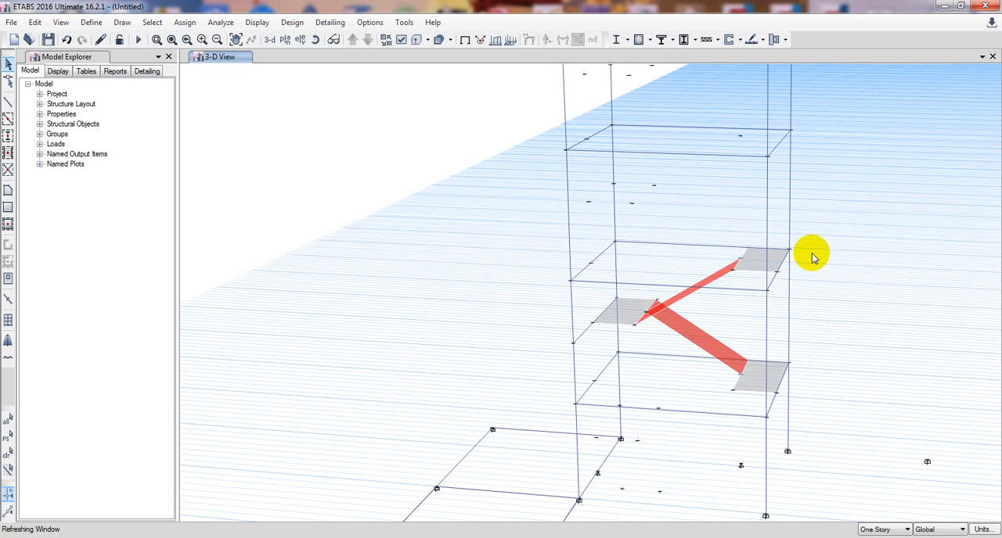
{"action": "scroll", "coordinate": [822, 250], "scroll_direction": "up", "scroll_amount": 1}
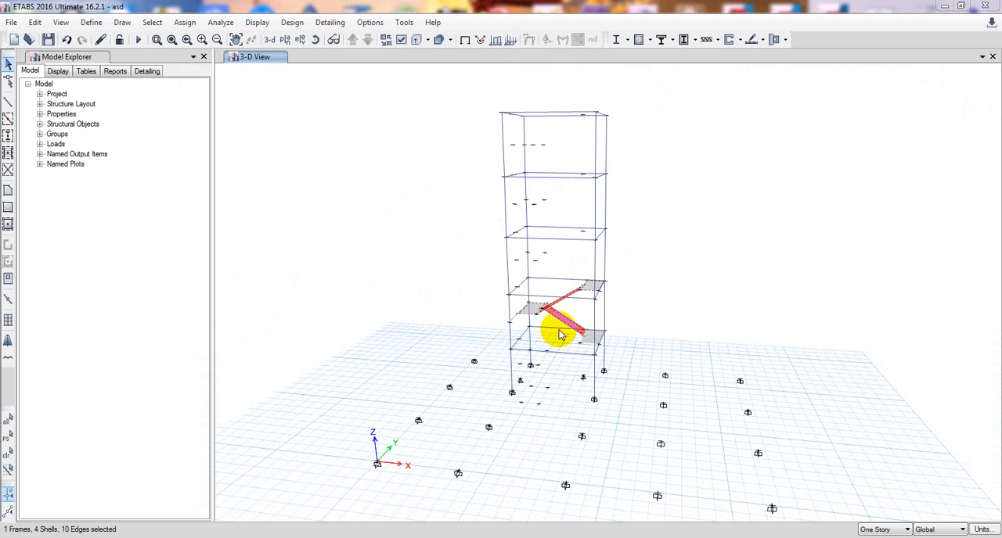
{"action": "scroll", "coordinate": [558, 335], "scroll_direction": "up", "scroll_amount": 5}
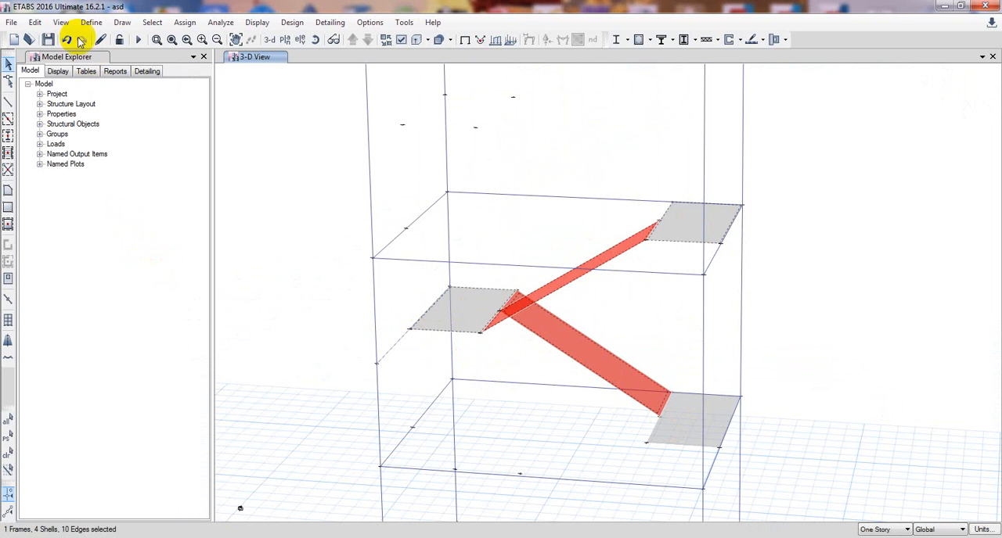
Try to replicate the selected landings, sloped slabs and mid-height beam on Story5, Story4 and Story3.
{"action": "left_click", "coordinate": [35, 23]}
{"action": "left_click", "coordinate": [64, 222]}
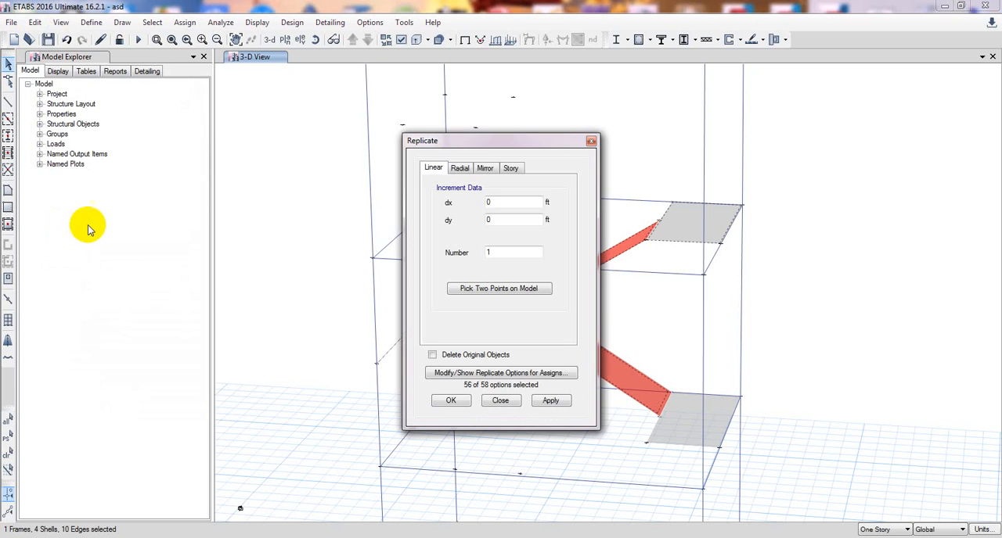
{"action": "left_click_drag", "start_coordinate": [475, 138], "coordinate": [183, 170]}
{"action": "left_click", "coordinate": [196, 184]}
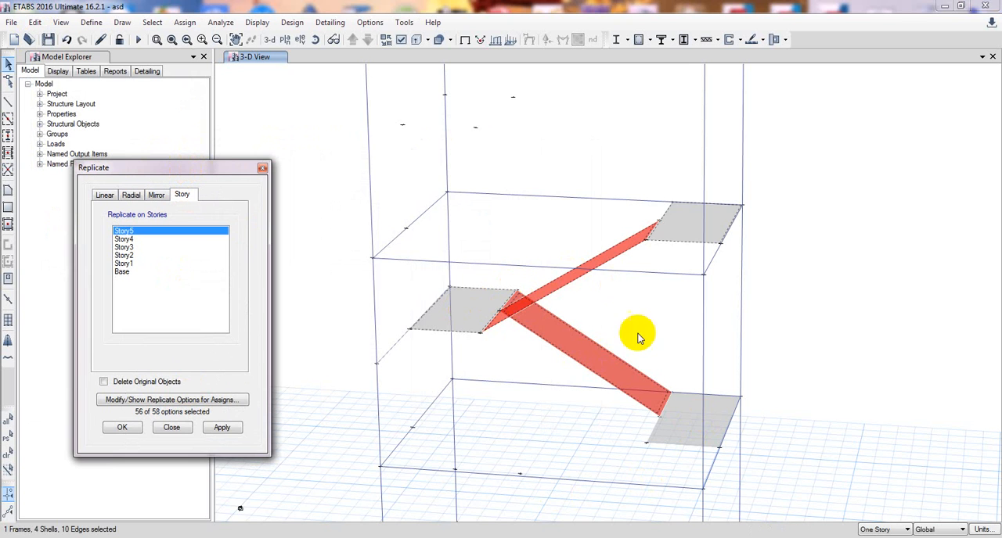
{"action": "mouse_move", "coordinate": [587, 408]}
{"action": "middle_mouse_down"}
{"action": "mouse_move", "coordinate": [599, 412]}
{"action": "mouse_move", "coordinate": [595, 396]}
{"action": "middle_mouse_up"}
{"action": "scroll", "coordinate": [595, 396], "scroll_direction": "down", "scroll_amount": 3}
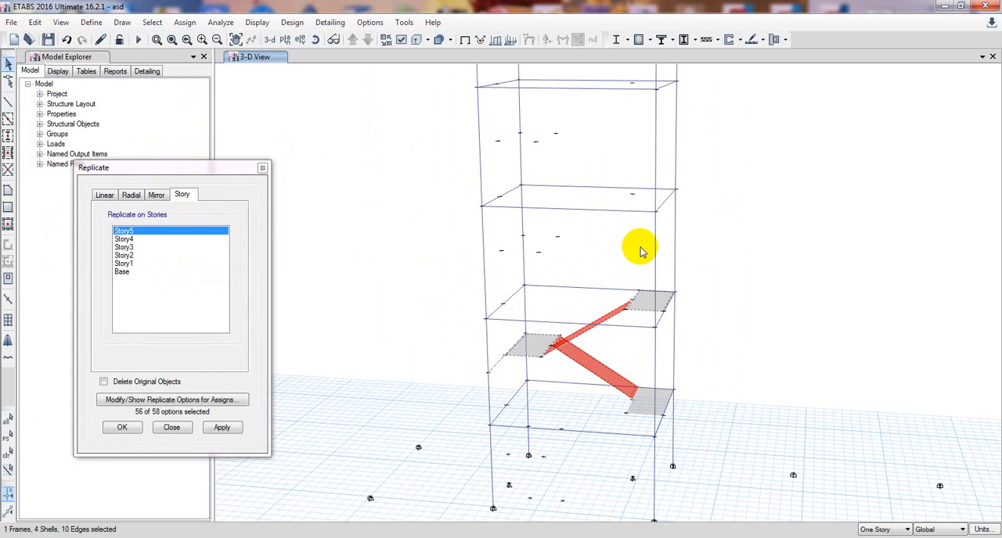
{"action": "middle_click_drag", "start_coordinate": [619, 152], "coordinate": [634, 282]}
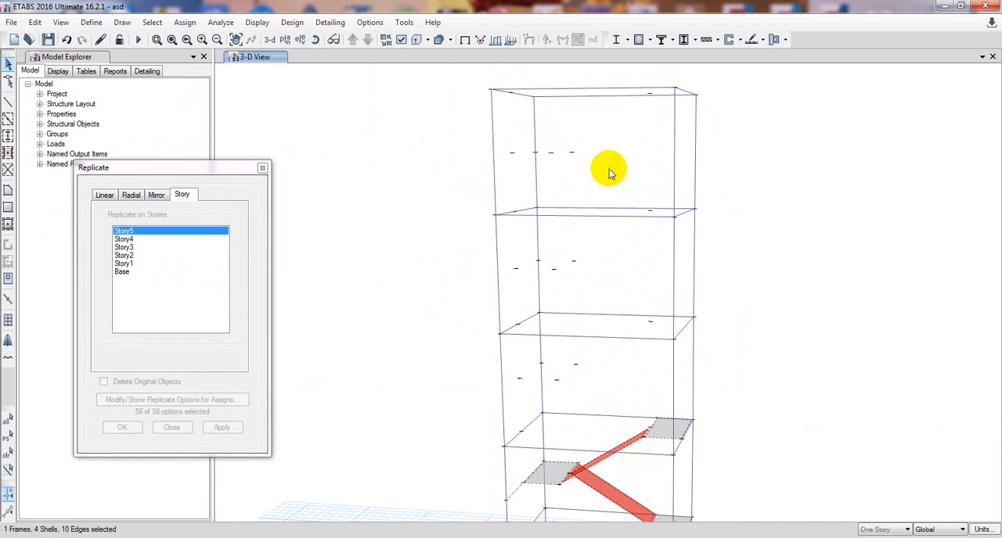
{"action": "left_click", "coordinate": [146, 240], "text": "ctrl"}
{"action": "left_click_drag", "start_coordinate": [145, 239], "coordinate": [149, 250]}
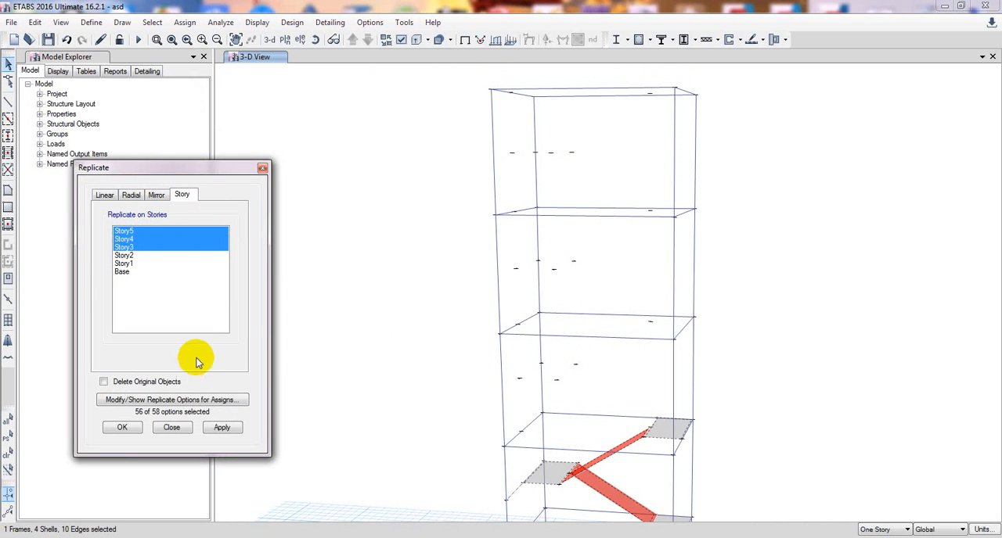
{"action": "left_click", "coordinate": [222, 428]}
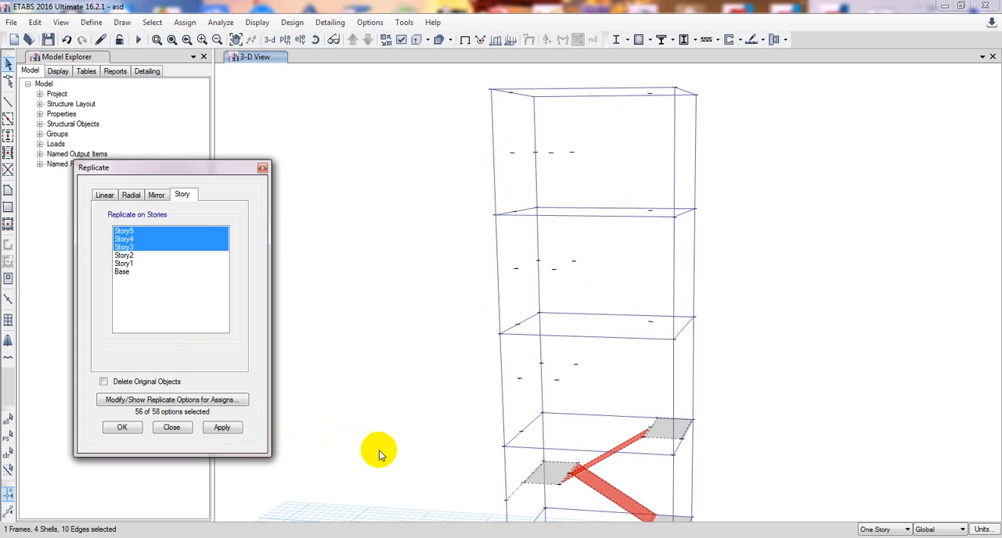
Replicate the selected staircase slabs and mid-height beam by story on Story5, Story4 and Story3, then close the Replicate dialog.
{"action": "middle_click_drag", "start_coordinate": [379, 449], "coordinate": [384, 414]}
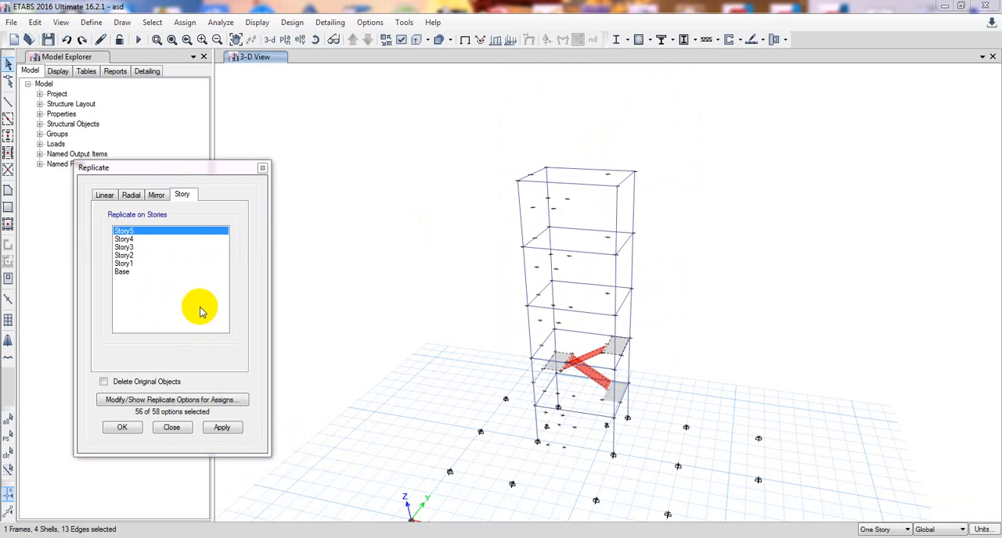
{"action": "left_click_drag", "start_coordinate": [136, 233], "coordinate": [139, 251]}
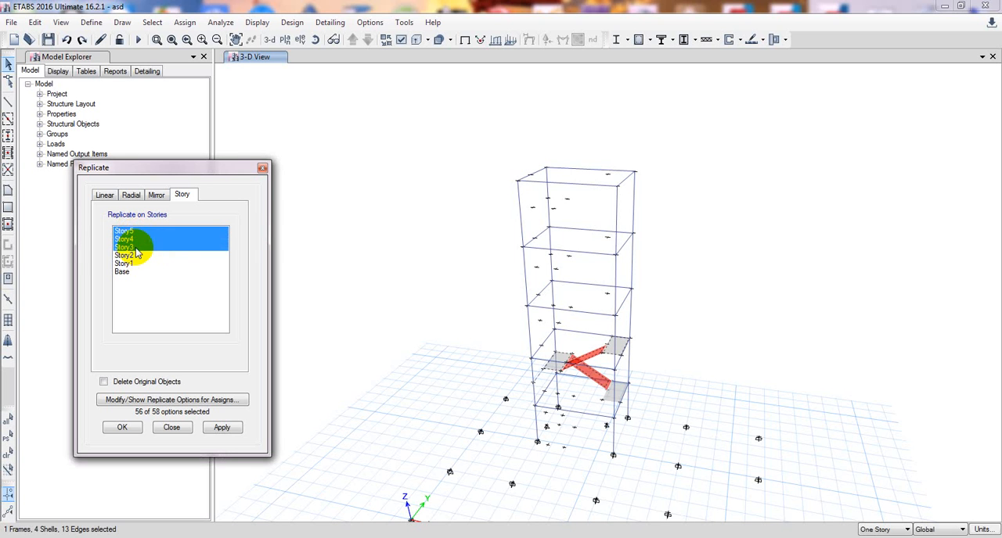
{"action": "left_click", "coordinate": [221, 429]}
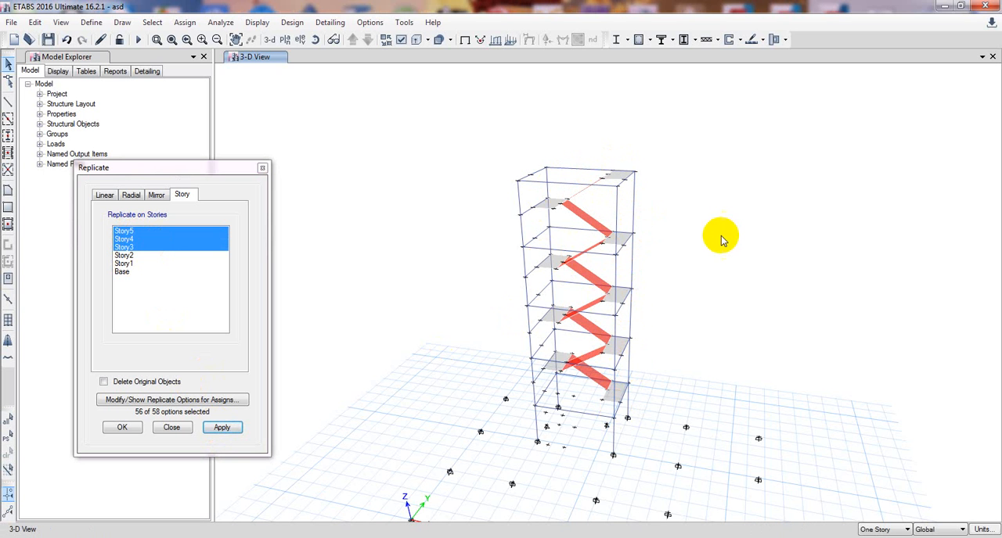
{"action": "middle_click_drag", "start_coordinate": [725, 241], "coordinate": [742, 244], "text": "shift"}
{"action": "right_click", "coordinate": [729, 270]}
{"action": "left_click_drag", "start_coordinate": [711, 255], "coordinate": [712, 280]}
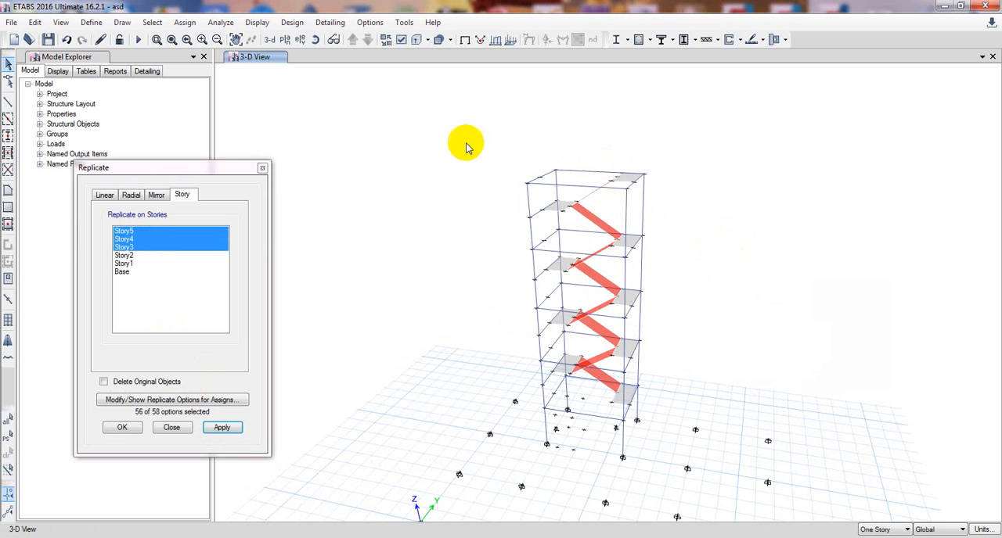
{"action": "left_click", "coordinate": [262, 168]}
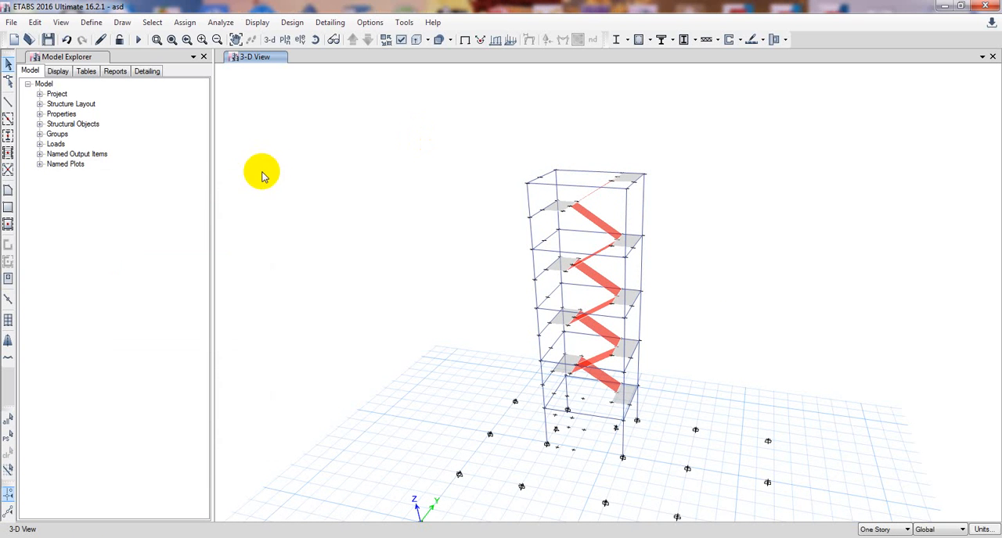
Open the default Story5 plan view and start drawing a floor area with the Slab5in property.
{"action": "left_click", "coordinate": [270, 39]}
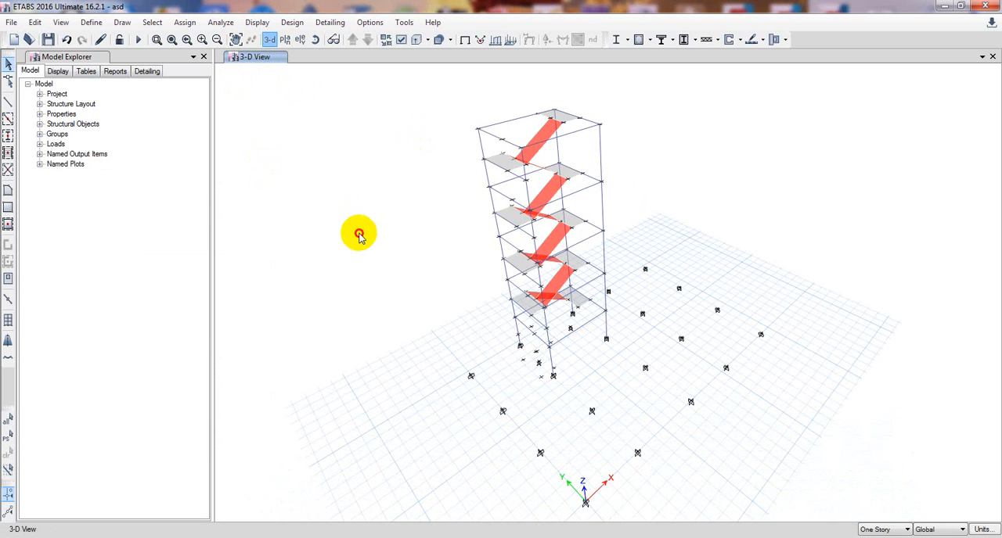
{"action": "left_click", "coordinate": [332, 39]}
{"action": "left_click_drag", "start_coordinate": [373, 210], "coordinate": [494, 247]}
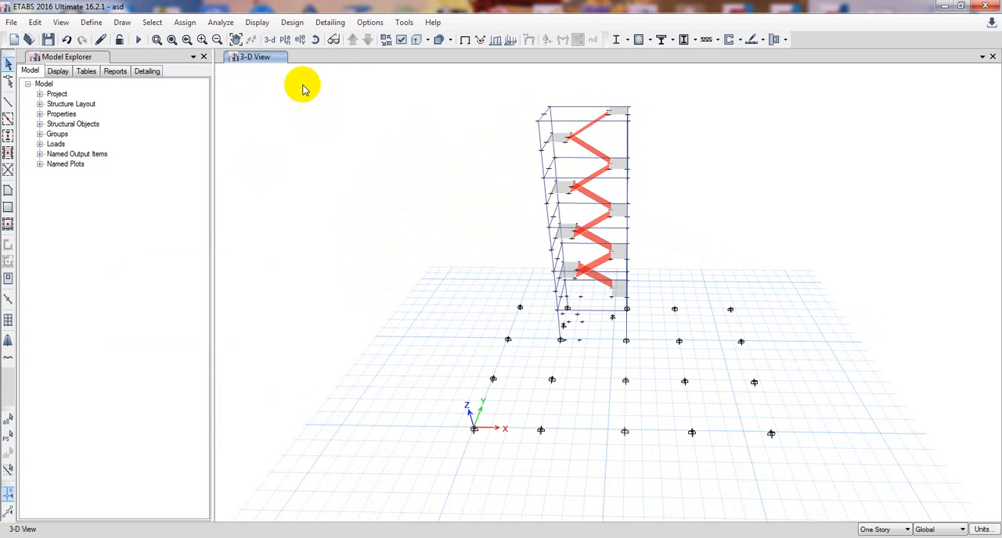
{"action": "left_click", "coordinate": [285, 40]}
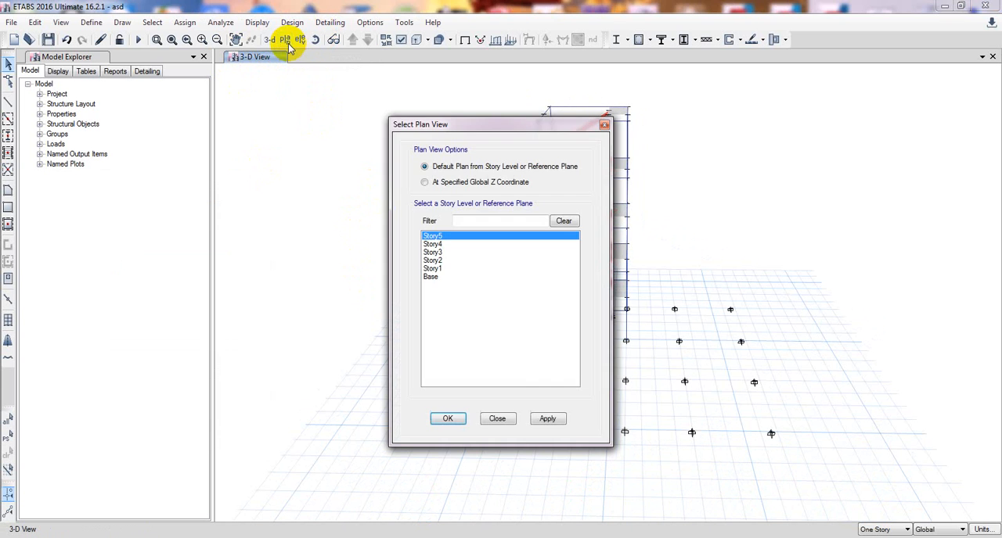
{"action": "left_click", "coordinate": [548, 419]}
{"action": "left_click", "coordinate": [448, 418]}
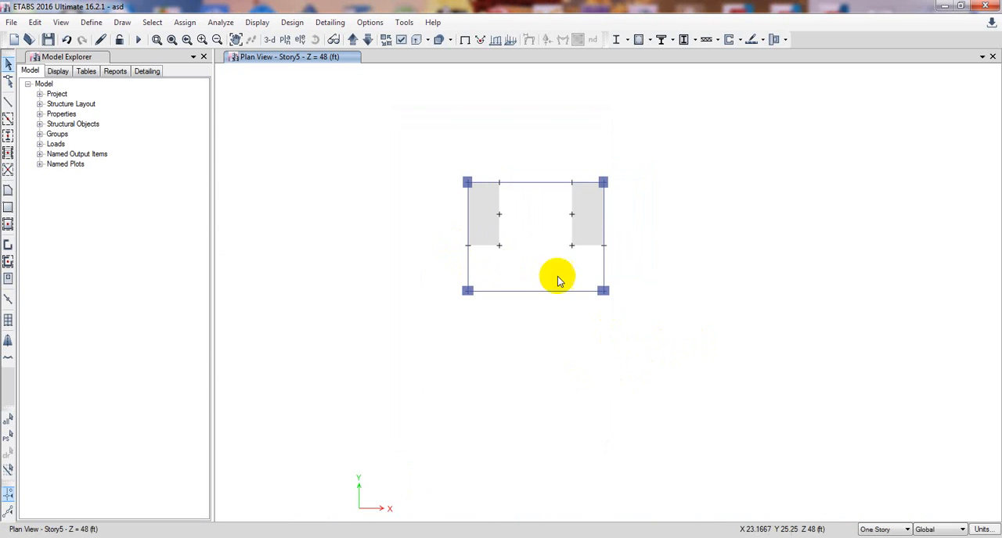
{"action": "left_click", "coordinate": [8, 190]}
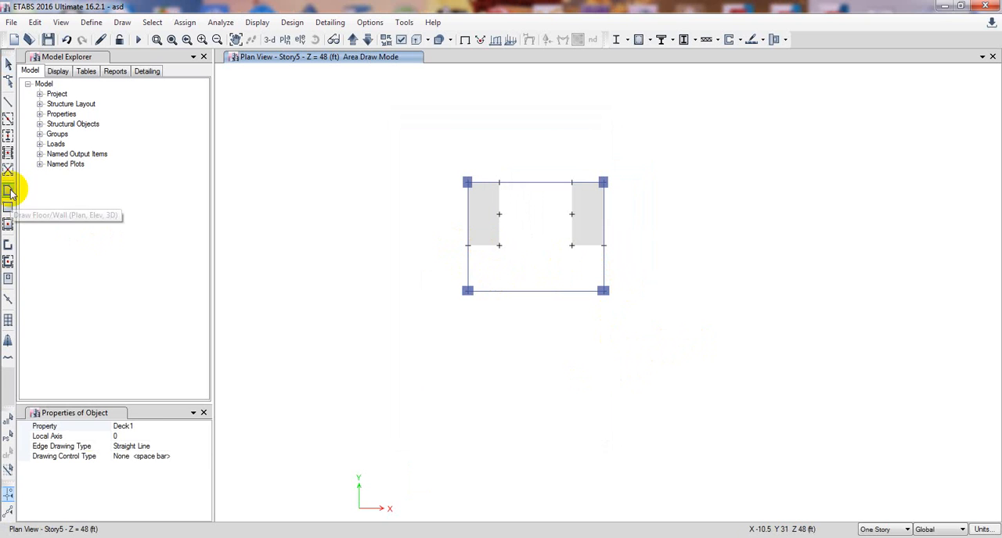
{"action": "left_click", "coordinate": [146, 426]}
{"action": "left_click", "coordinate": [205, 427]}
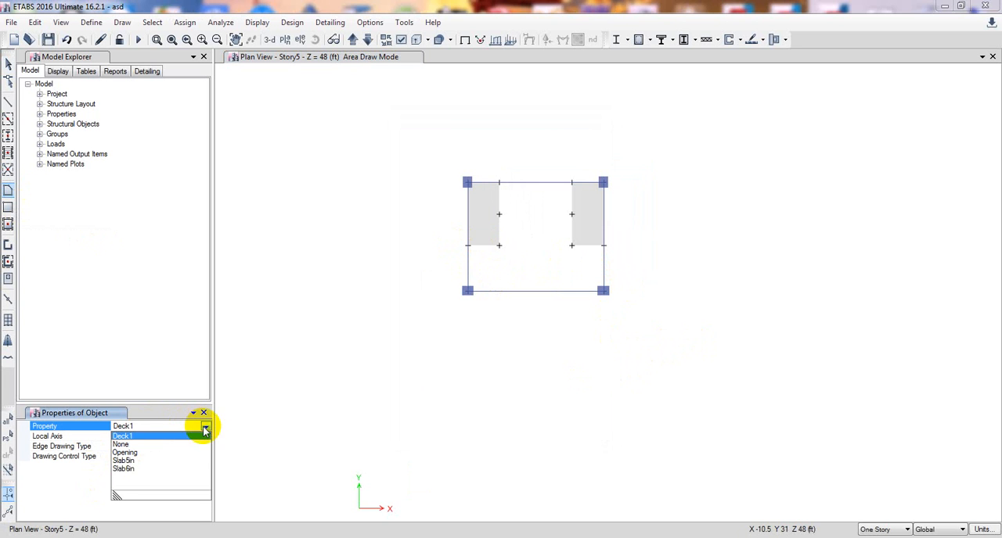
{"action": "left_click", "coordinate": [133, 452]}
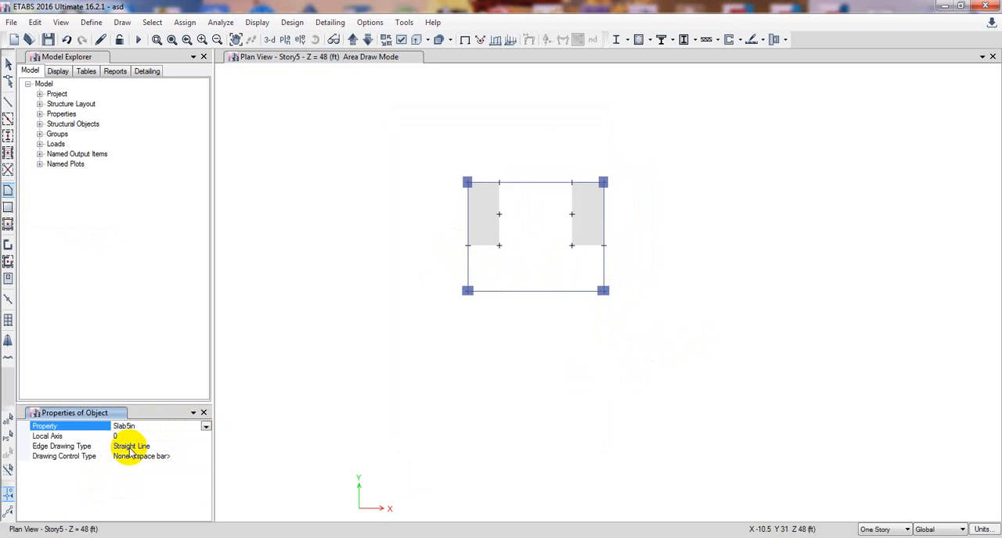
Try to draw a Slab5in floor on Story5 alone, covering the 5 ft strip between the landings and the front beam.
{"action": "left_click", "coordinate": [468, 248]}
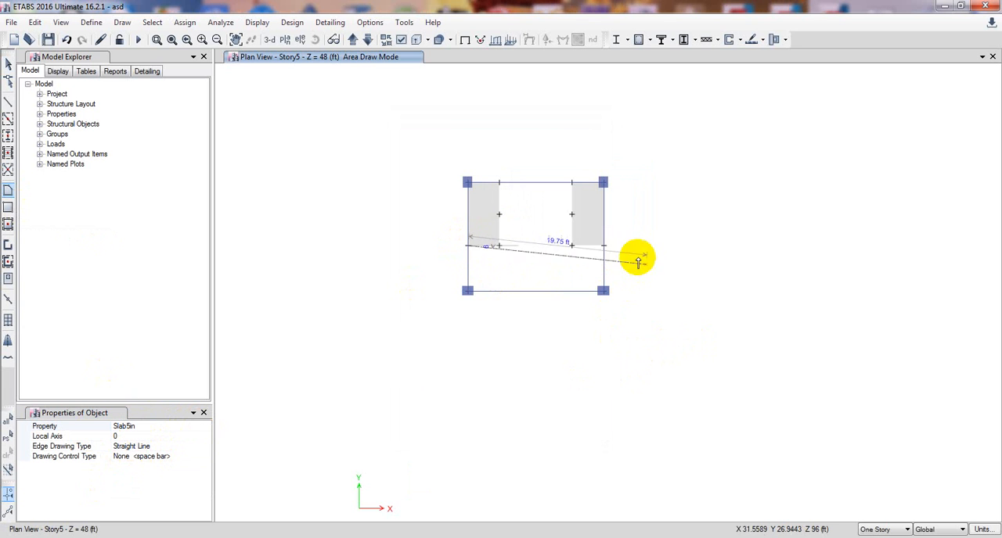
{"action": "left_click", "coordinate": [603, 246]}
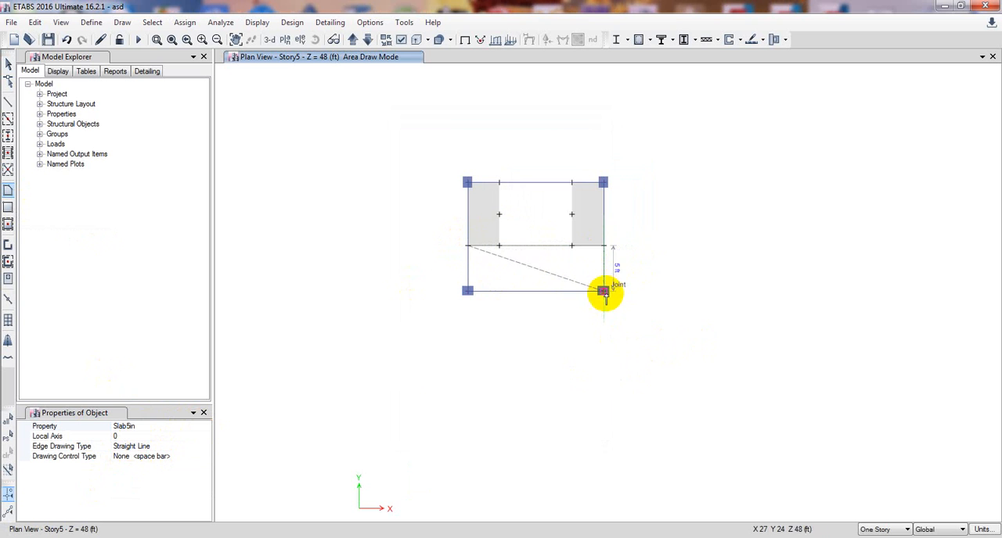
{"action": "left_click", "coordinate": [602, 291]}
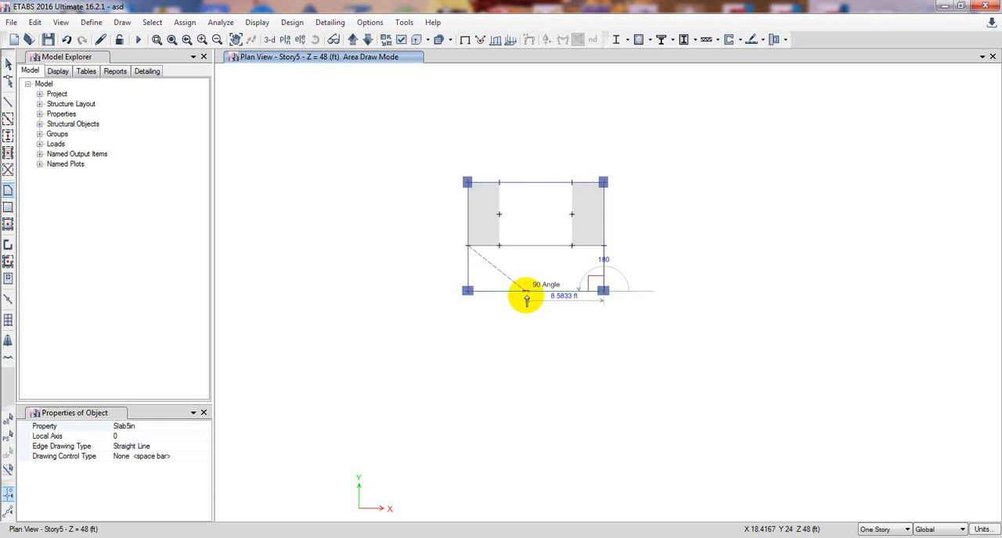
{"action": "left_click", "coordinate": [465, 291]}
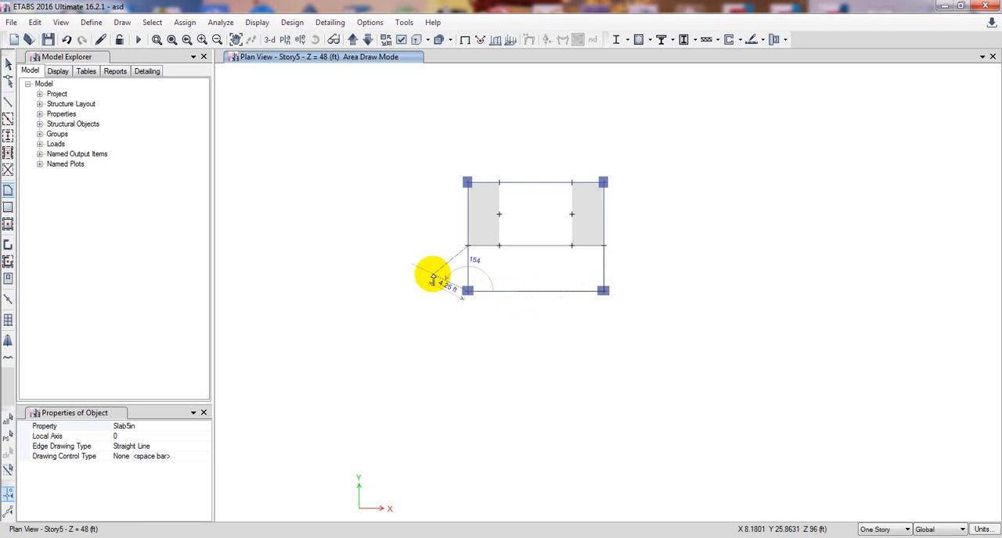
{"action": "key", "text": "Return"}
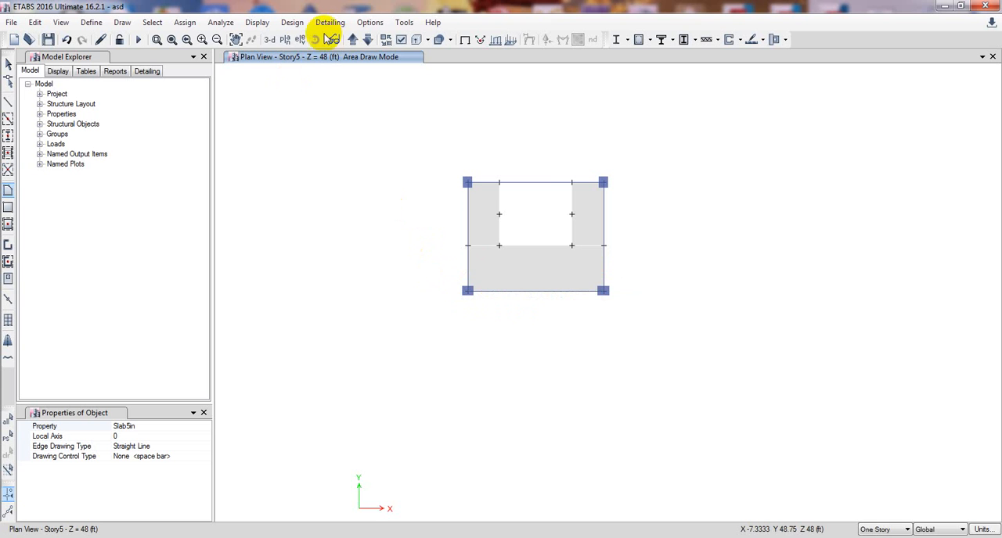
{"action": "left_click", "coordinate": [269, 39]}
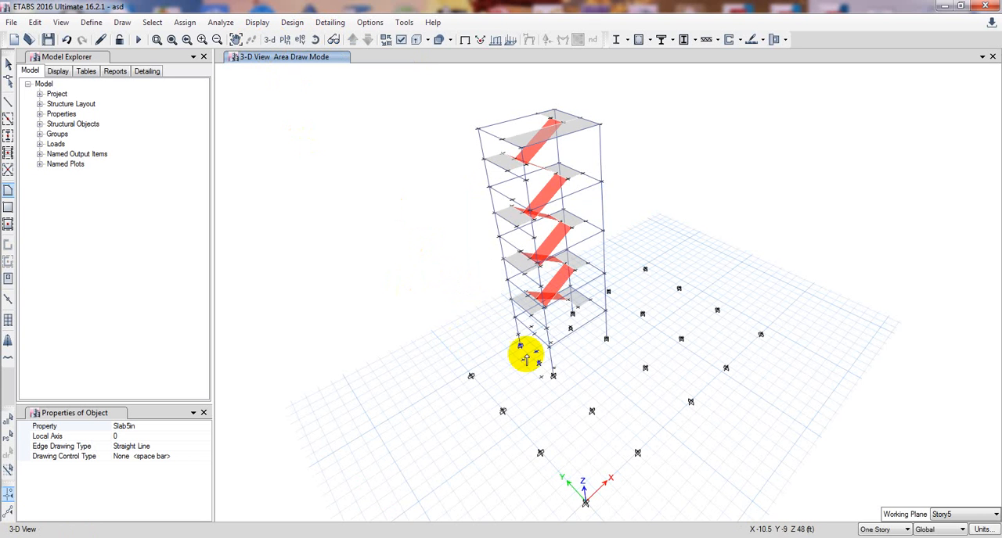
{"action": "middle_click_drag", "start_coordinate": [594, 307], "coordinate": [588, 329]}
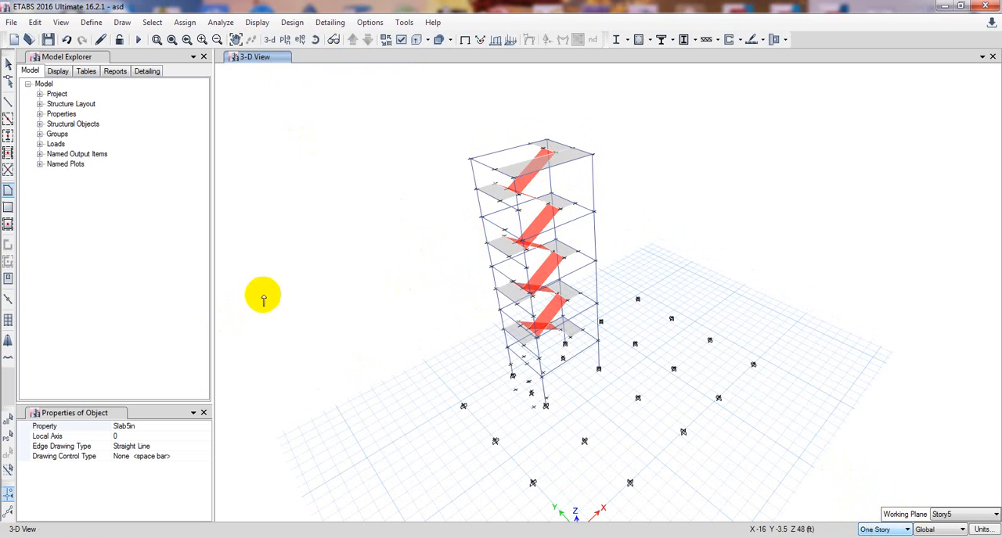
Set the drawing scope to All Stories and reopen the default Story5 plan view.
{"action": "left_click", "coordinate": [880, 537]}
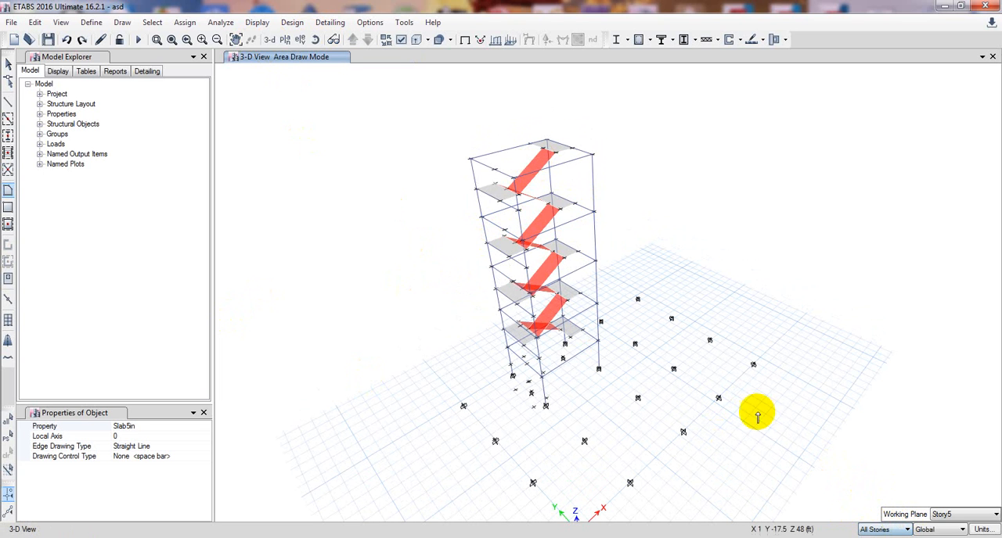
{"action": "left_click", "coordinate": [285, 41]}
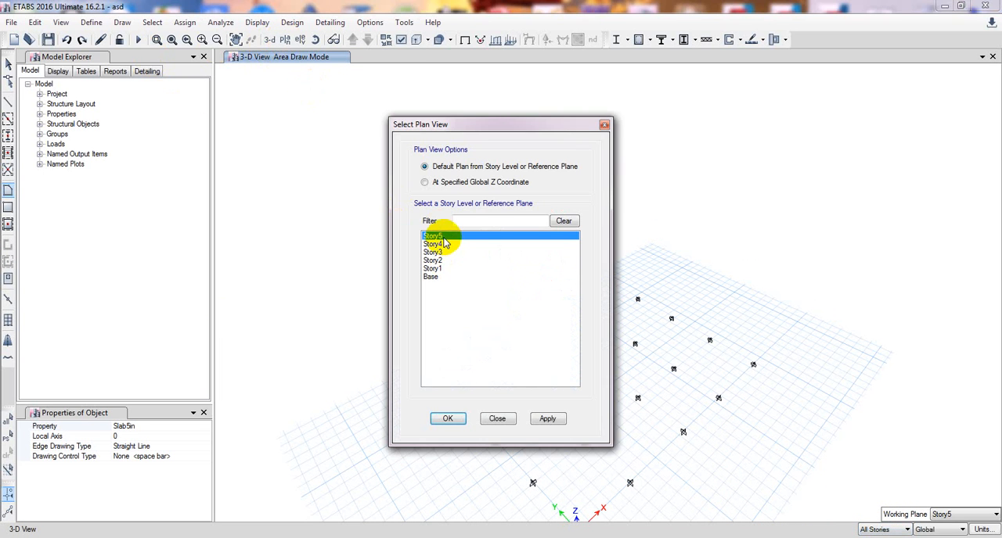
{"action": "left_click", "coordinate": [546, 419]}
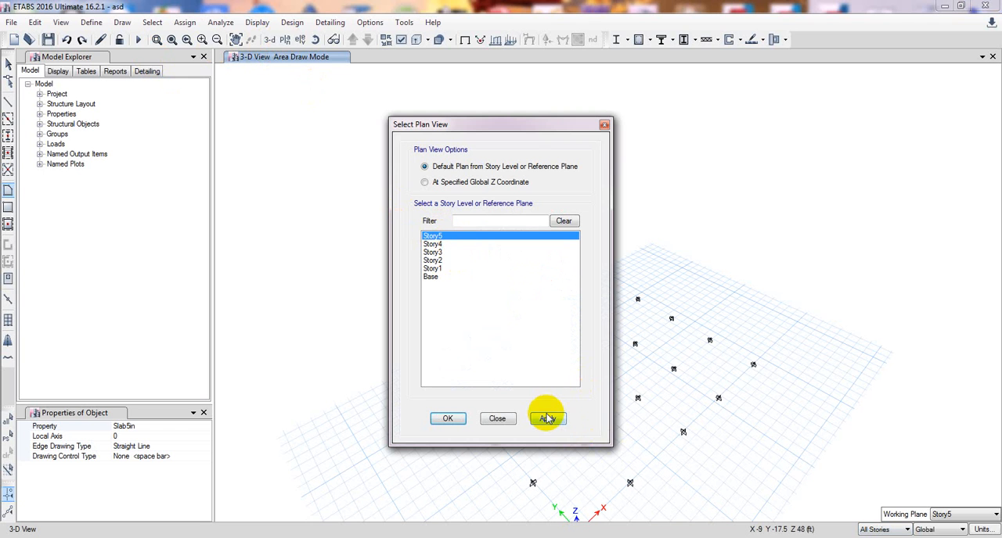
{"action": "left_click", "coordinate": [448, 419]}
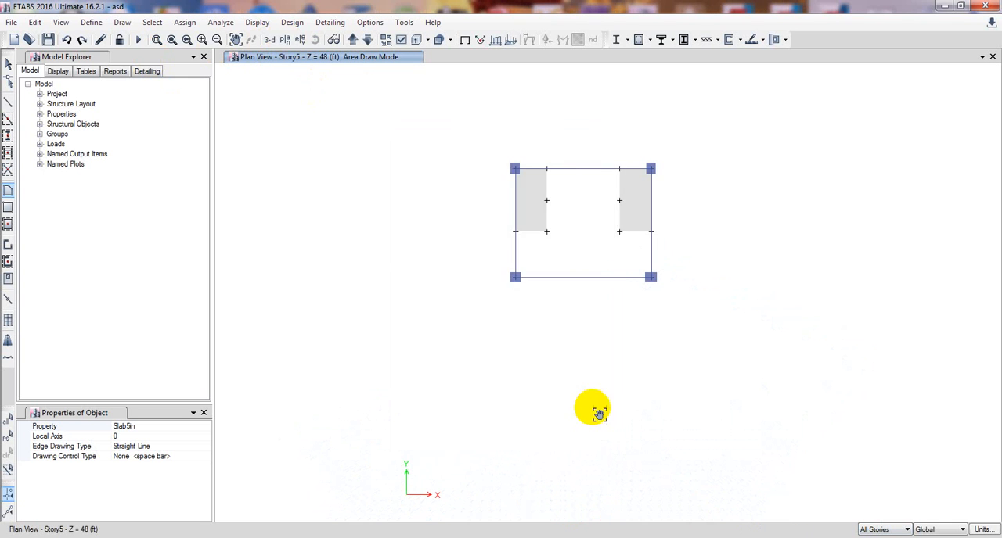
Draw a 15 ft by 5 ft Slab5in floor across all stories between the landings' front edges and the front beam, and return to 3-D.
{"action": "middle_click_drag", "start_coordinate": [598, 414], "coordinate": [538, 414]}
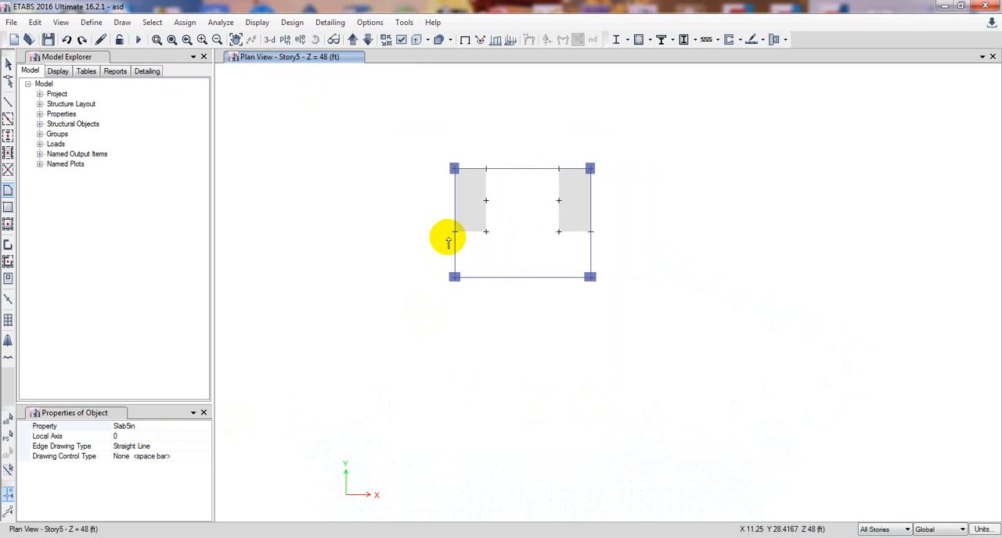
{"action": "left_click", "coordinate": [454, 232]}
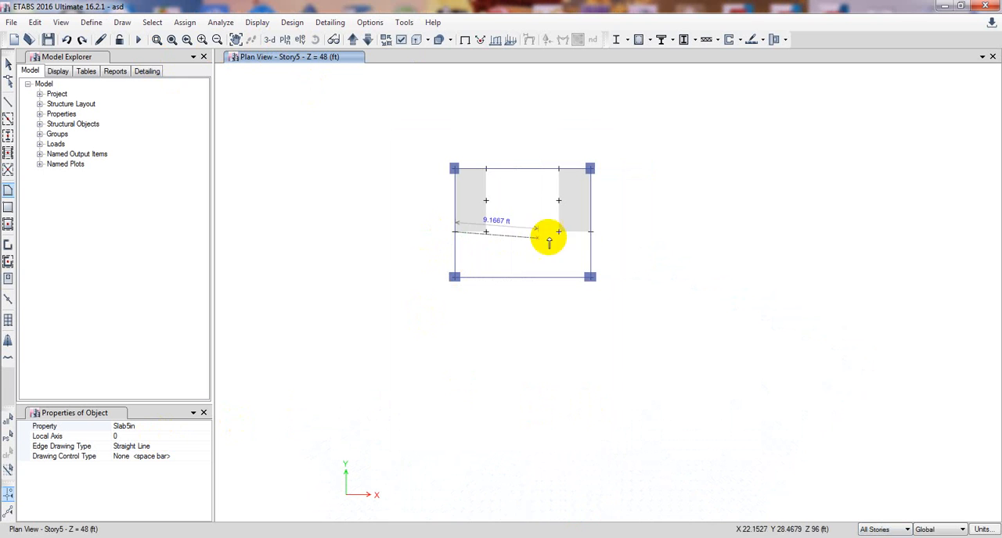
{"action": "left_click", "coordinate": [591, 231]}
{"action": "left_click", "coordinate": [591, 277]}
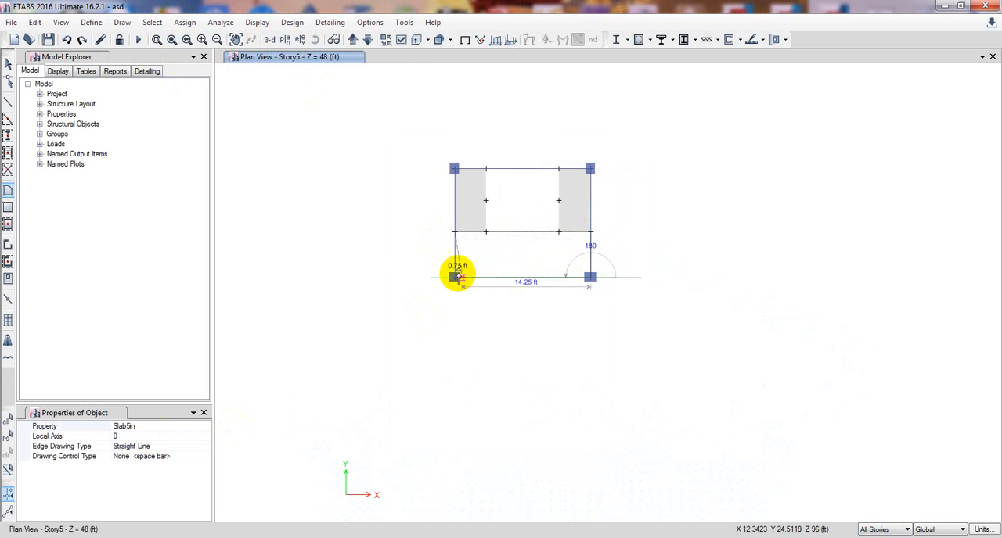
{"action": "left_click", "coordinate": [454, 277]}
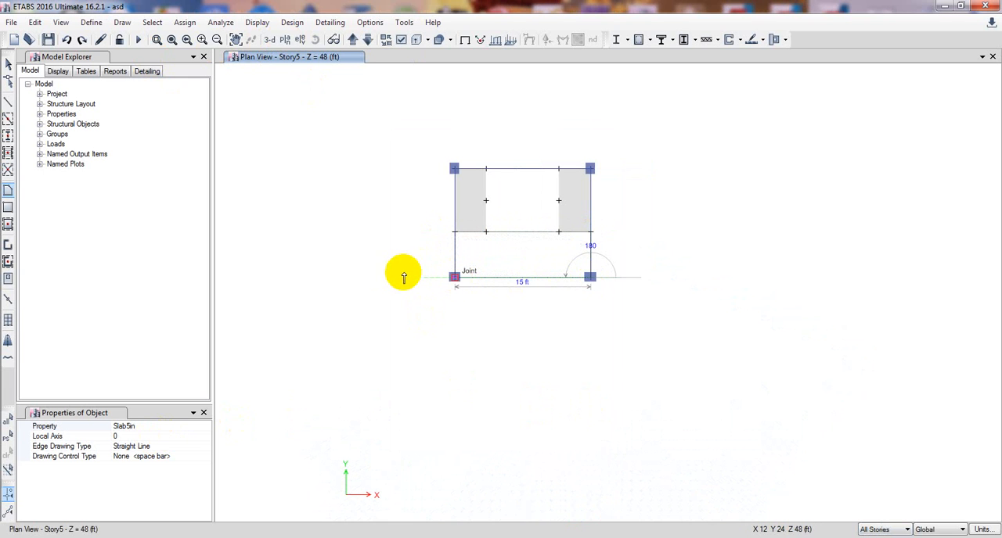
{"action": "key", "text": "Return"}
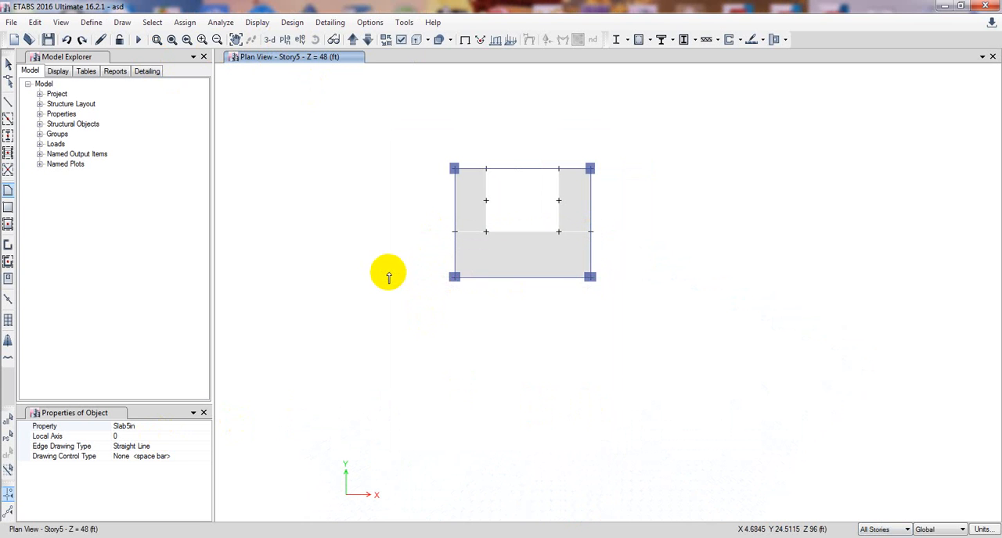
{"action": "left_click", "coordinate": [270, 39]}
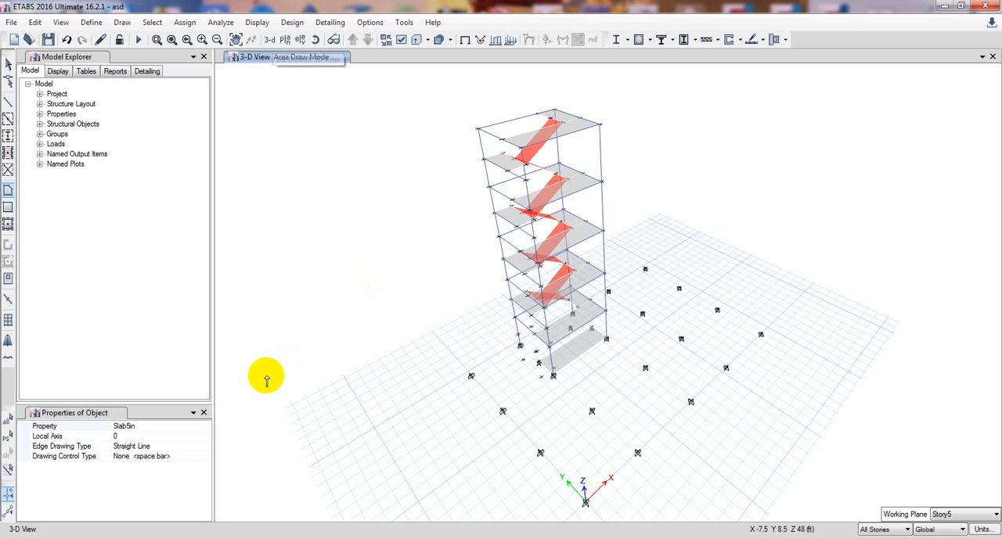
Finish drawing floors, set the story scope to One Story, and delete the stair-bay slab at base level.
{"action": "left_click", "coordinate": [8, 64]}
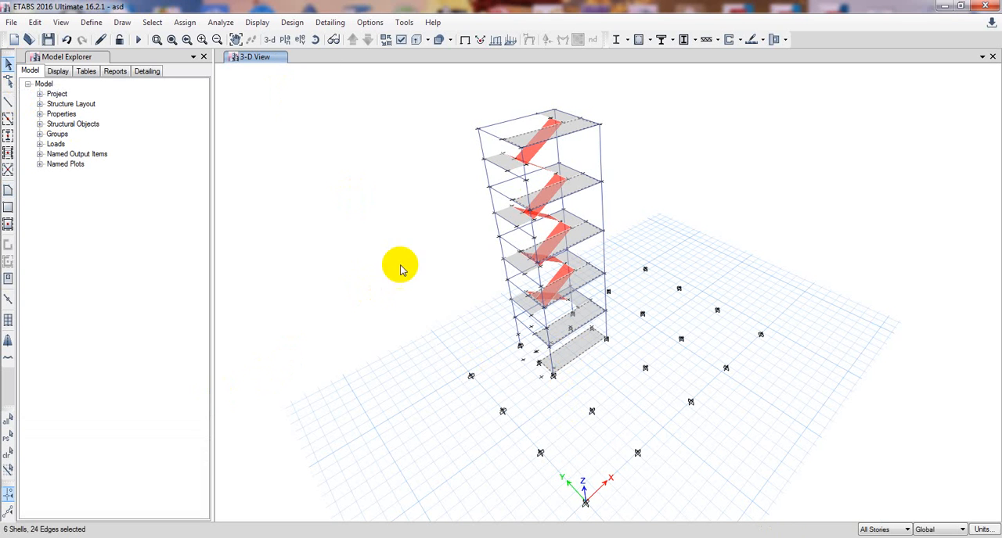
{"action": "key", "text": "ctrl+q"}
{"action": "left_click", "coordinate": [872, 532]}
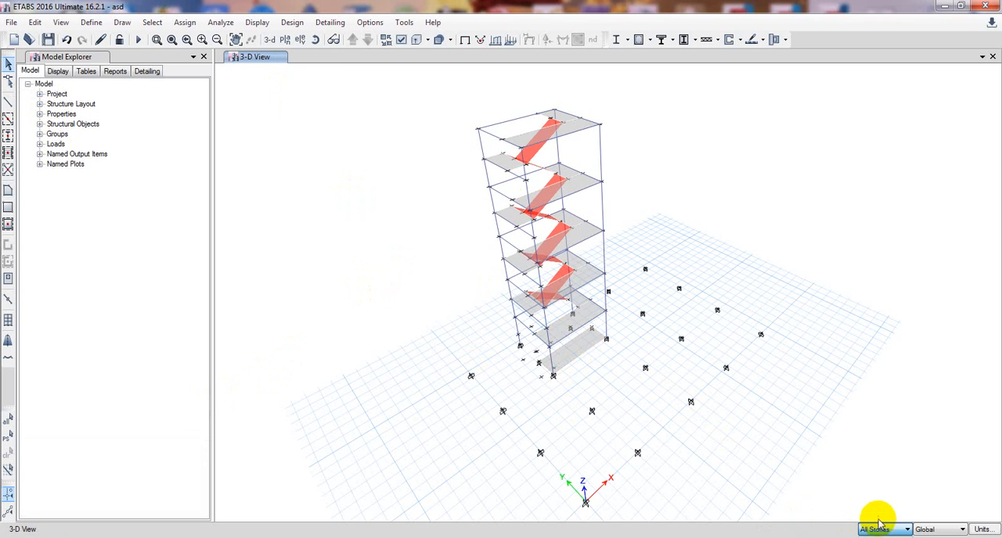
{"action": "left_click", "coordinate": [875, 537]}
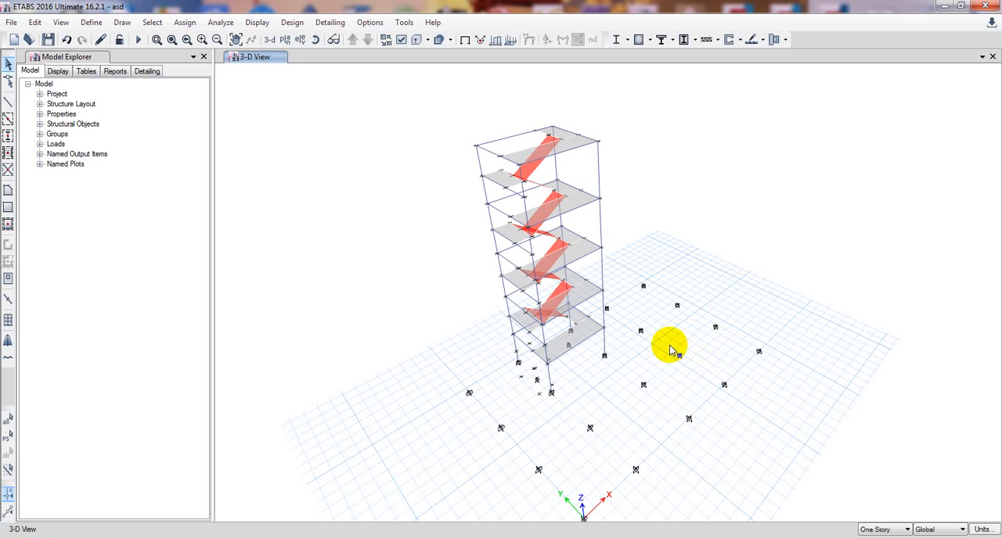
{"action": "middle_click_drag", "start_coordinate": [669, 346], "coordinate": [633, 382]}
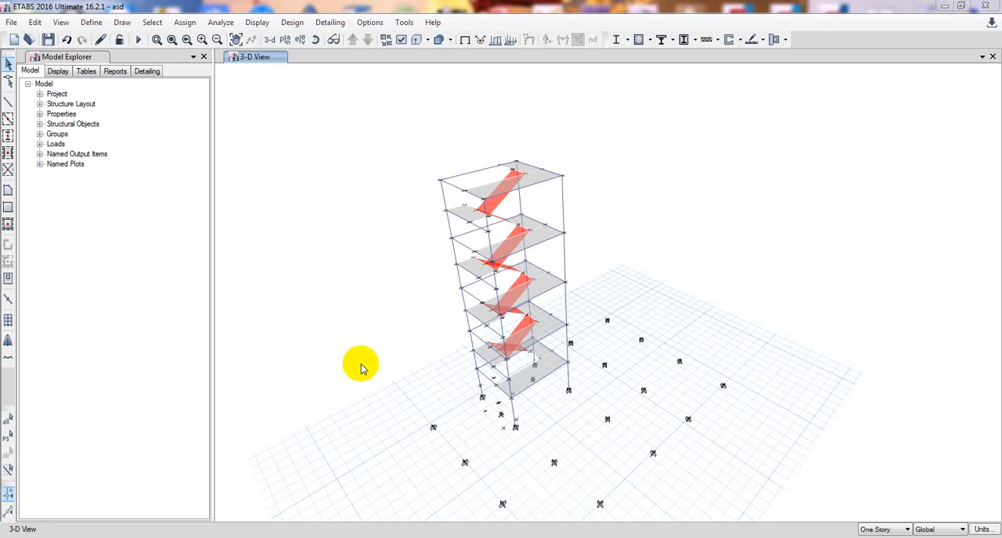
Turn on the grid system's visibility and show all objects of the building again.
{"action": "right_click", "coordinate": [379, 266]}
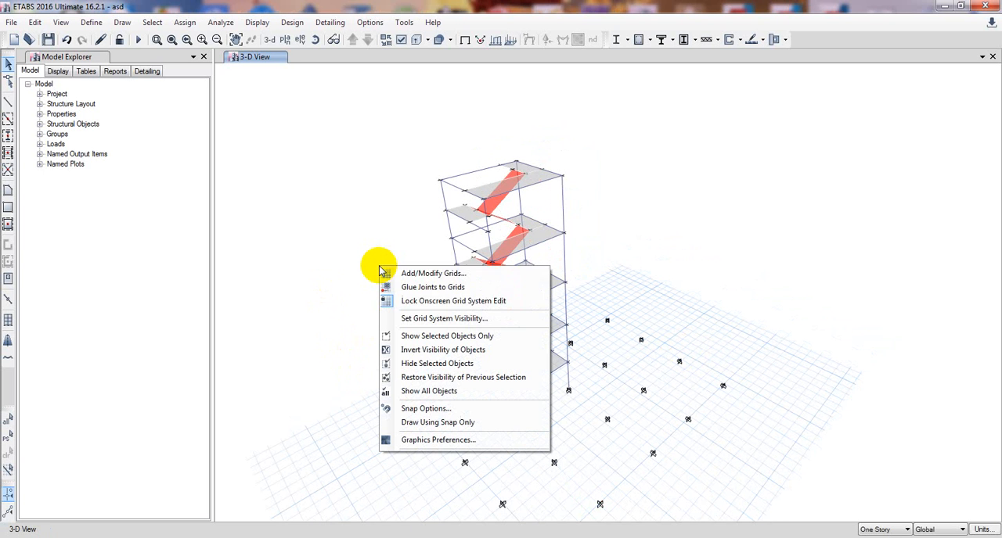
{"action": "left_click", "coordinate": [420, 325]}
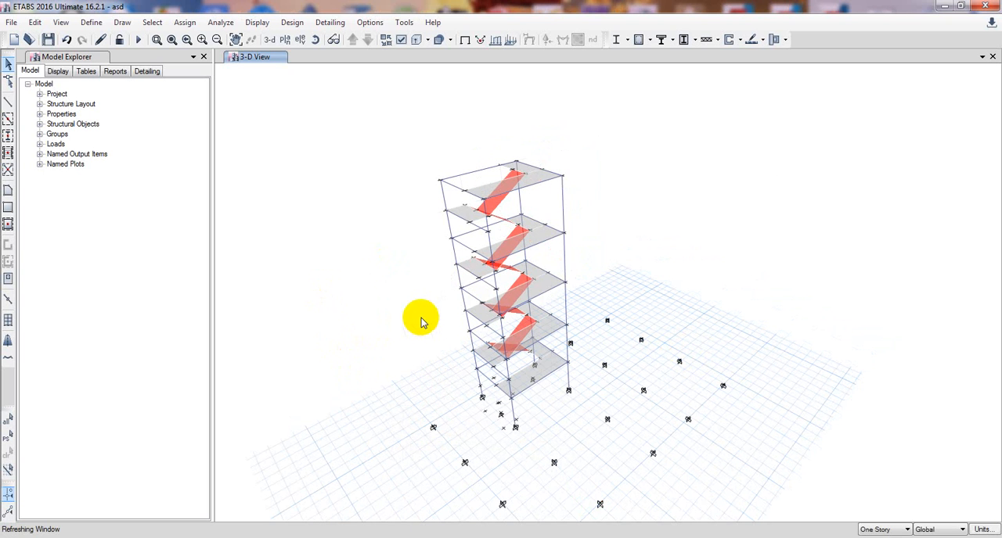
{"action": "right_click", "coordinate": [344, 313]}
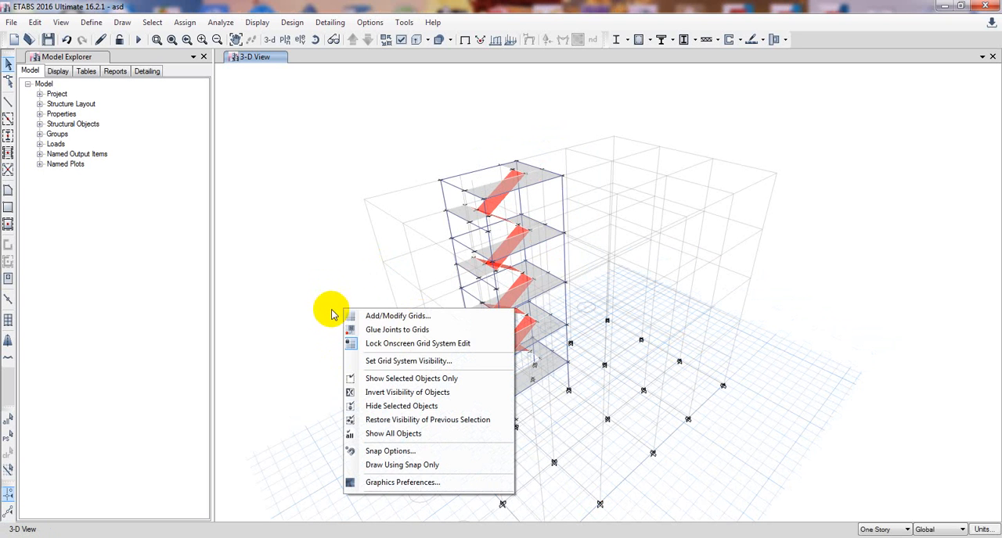
{"action": "left_click", "coordinate": [397, 435]}
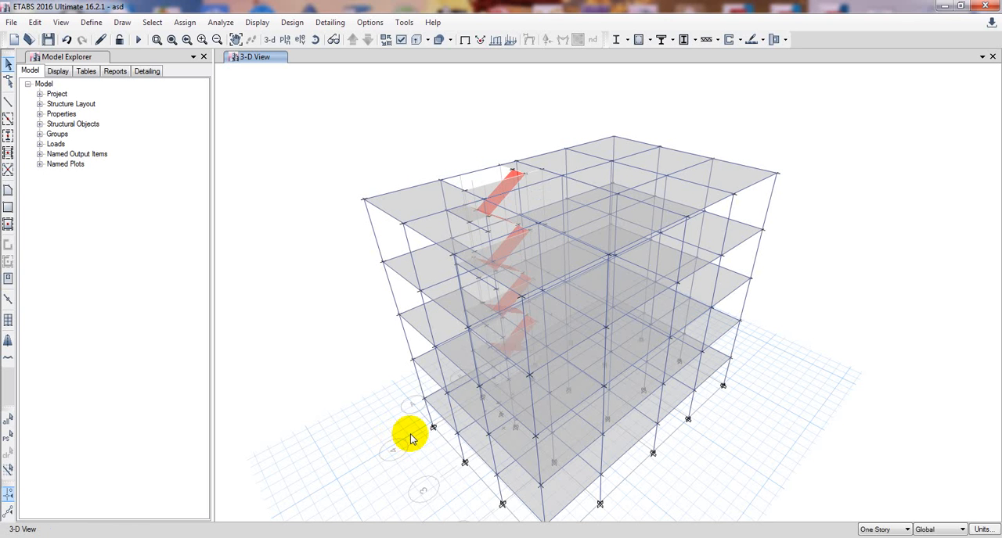
Open the default Story5 plan view and try selecting only that story's slab in bay A–B between grids 3 and 4.
{"action": "left_click", "coordinate": [285, 40]}
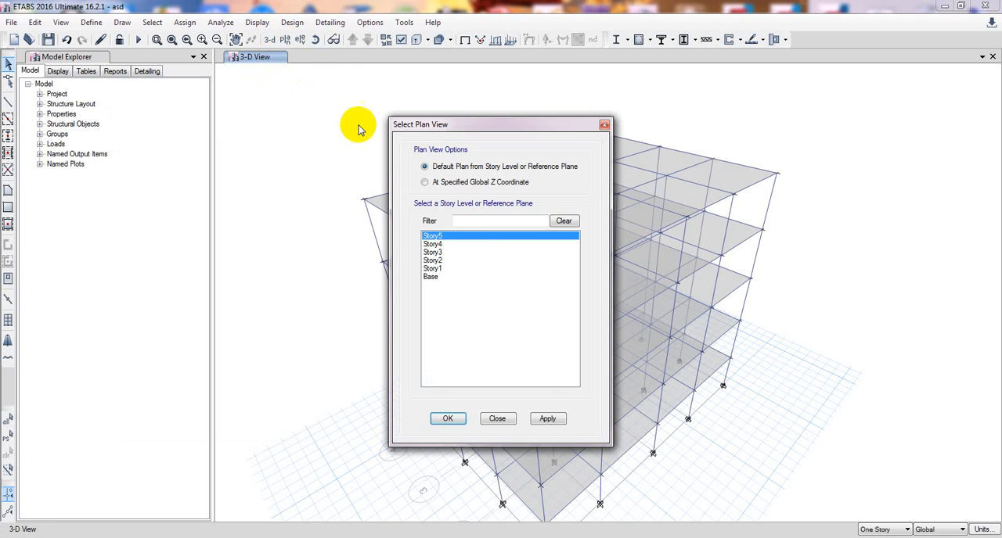
{"action": "left_click", "coordinate": [546, 419]}
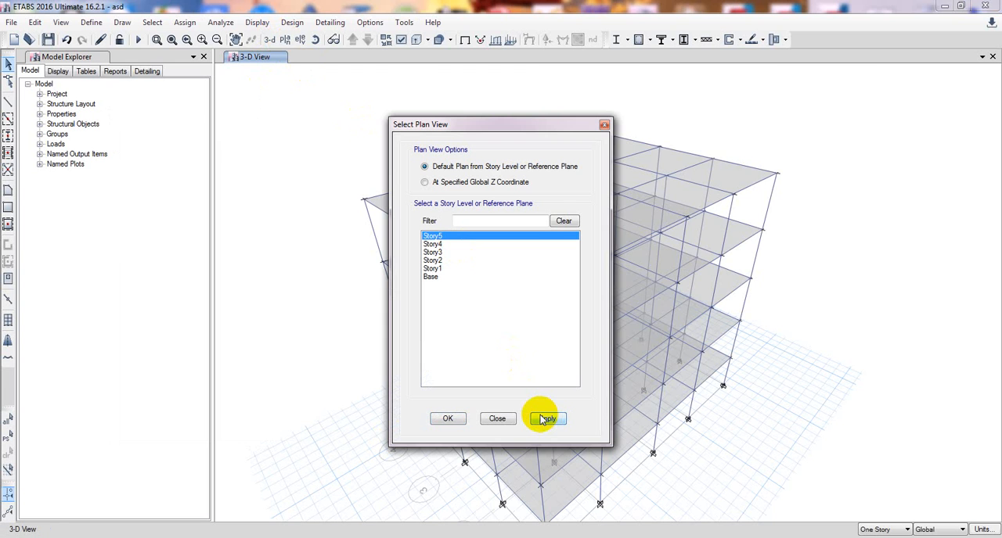
{"action": "left_click", "coordinate": [449, 419]}
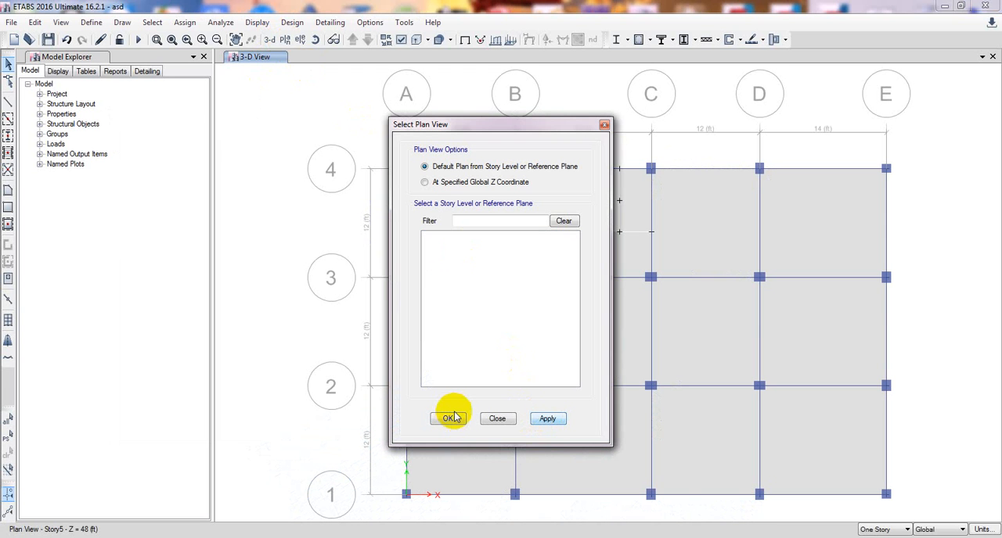
{"action": "left_click", "coordinate": [455, 419]}
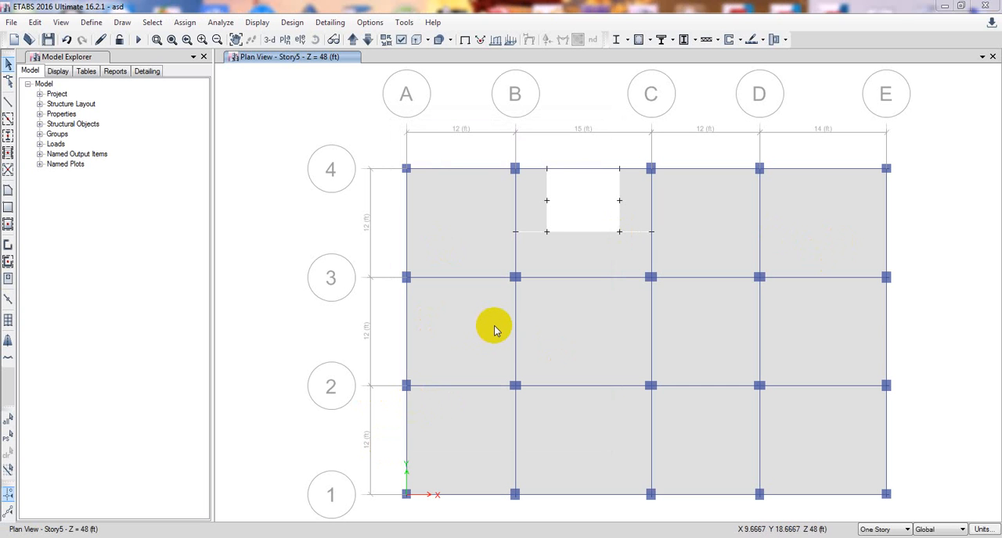
{"action": "left_click", "coordinate": [455, 227]}
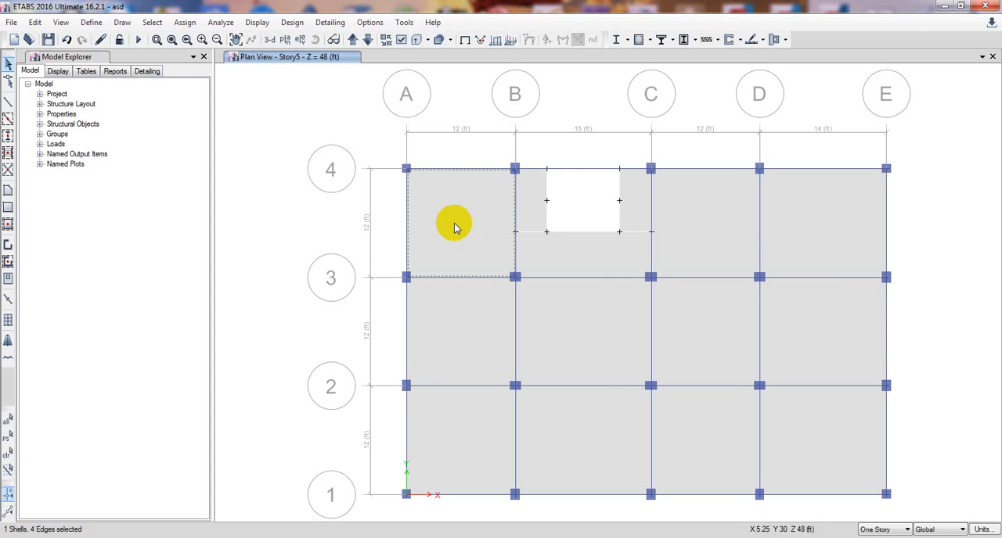
{"action": "left_click", "coordinate": [454, 225]}
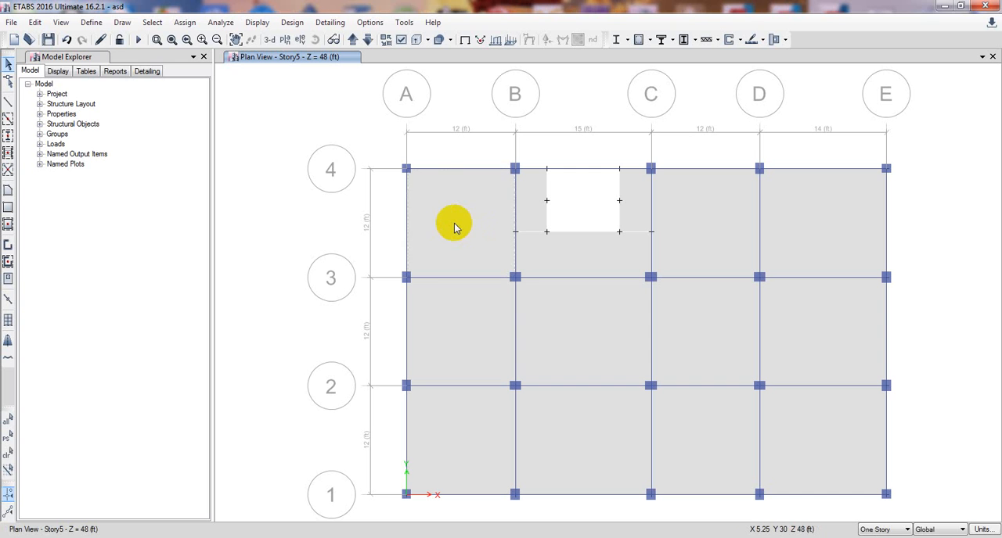
Set the story scope to All Stories, try selecting the three floor panels between grids A and B, and clear the selection.
{"action": "left_click", "coordinate": [906, 530]}
{"action": "left_click", "coordinate": [881, 515]}
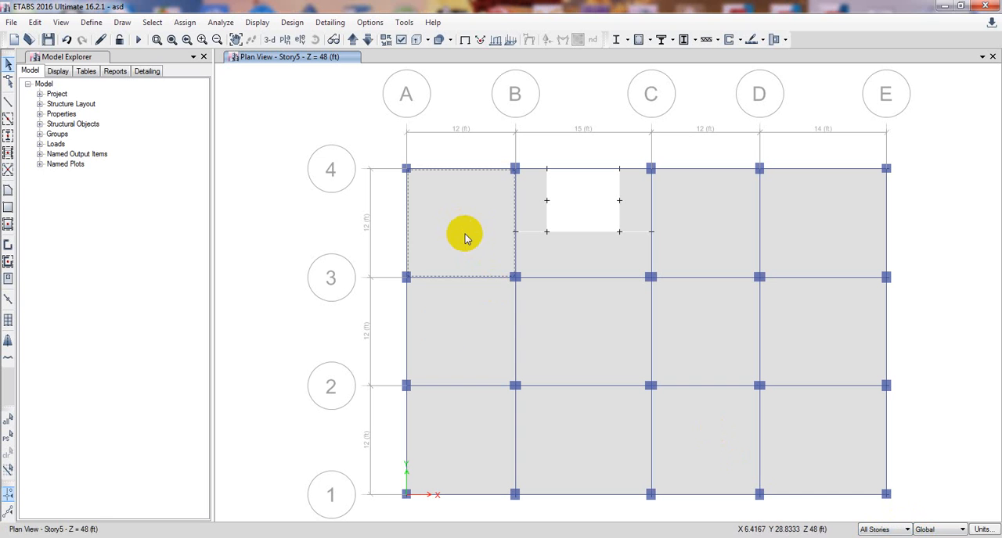
{"action": "left_click", "coordinate": [443, 329]}
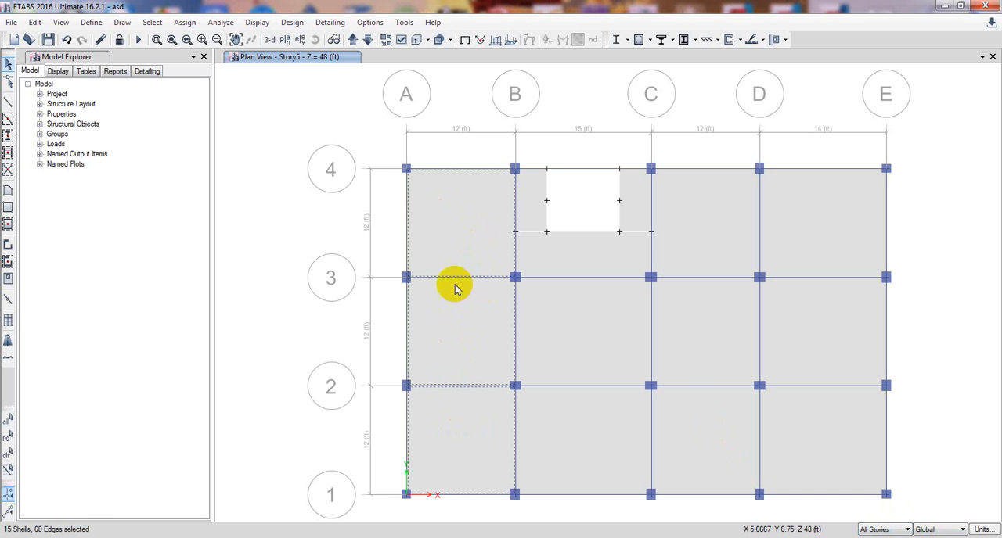
{"action": "left_click", "coordinate": [469, 404]}
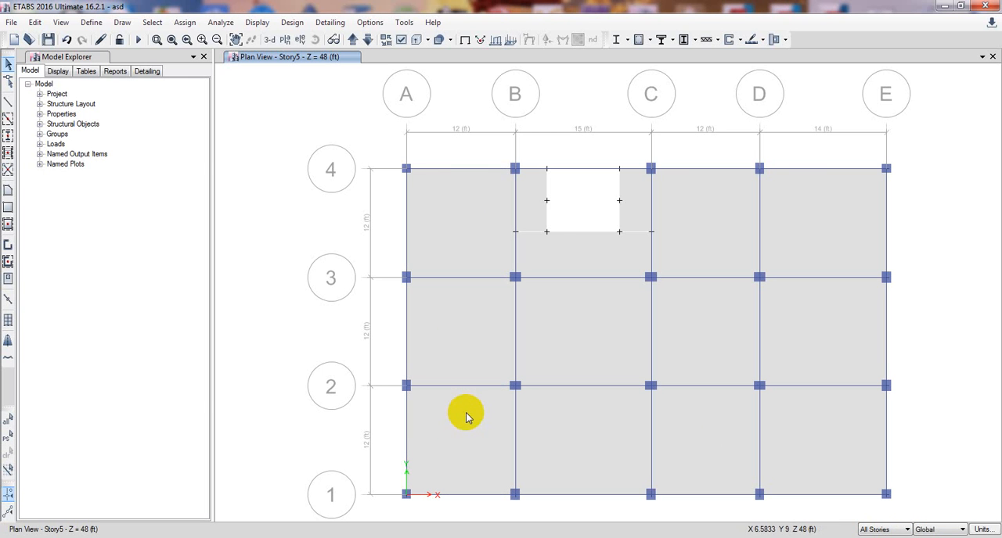
Add a load pattern named SD of type Super Dead with a self weight multiplier of 0.
{"action": "left_click", "coordinate": [91, 23]}
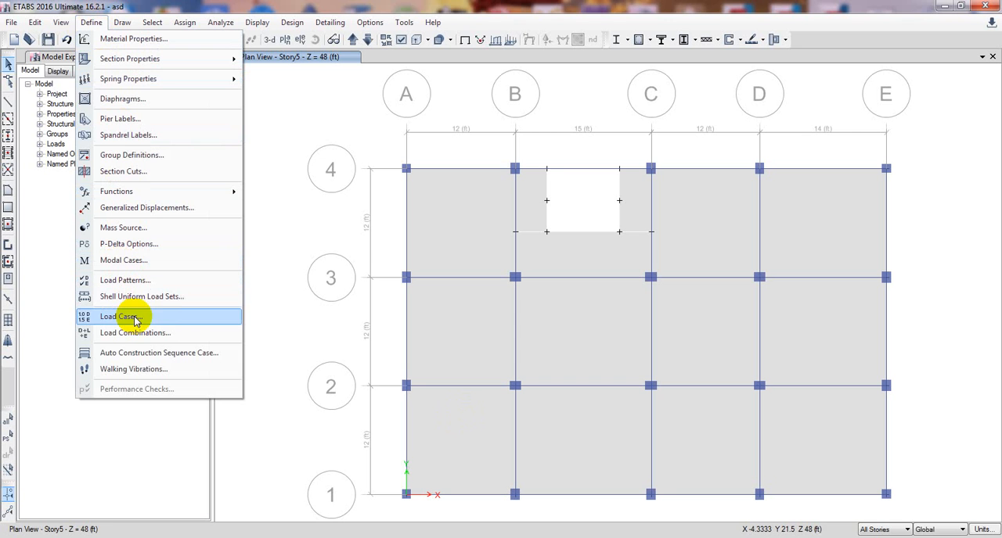
{"action": "left_click", "coordinate": [128, 281]}
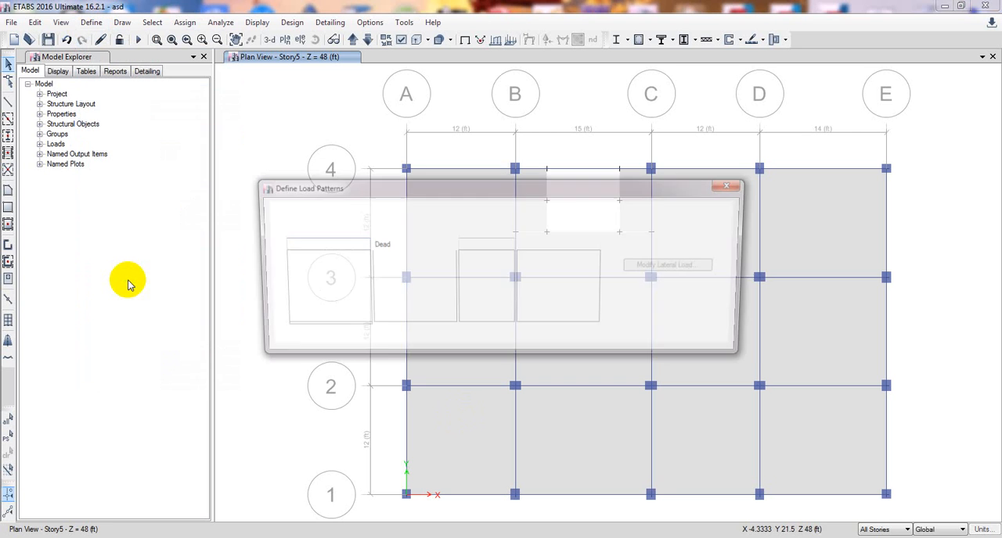
{"action": "left_click_drag", "start_coordinate": [417, 194], "coordinate": [406, 201]}
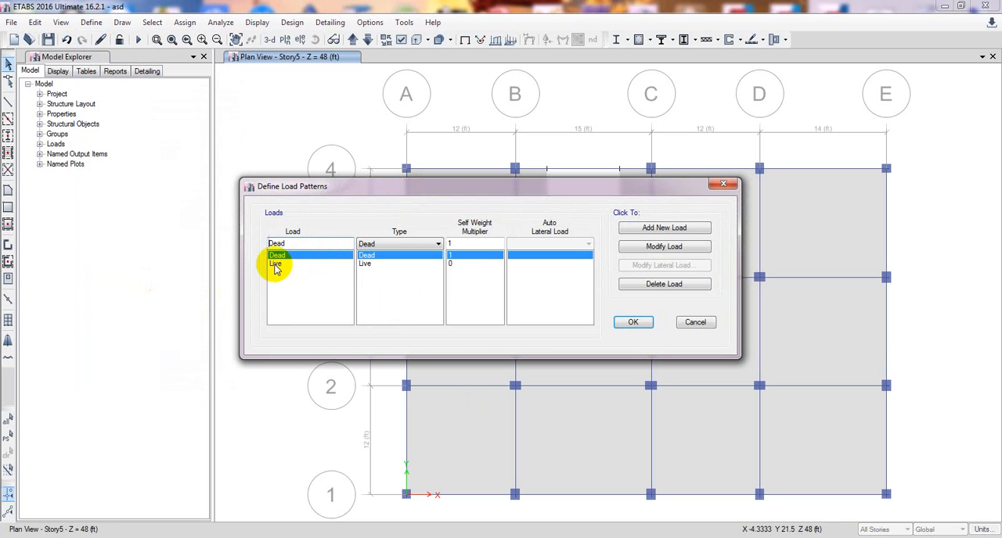
{"action": "left_click", "coordinate": [313, 246]}
{"action": "left_click_drag", "start_coordinate": [313, 246], "coordinate": [249, 245]}
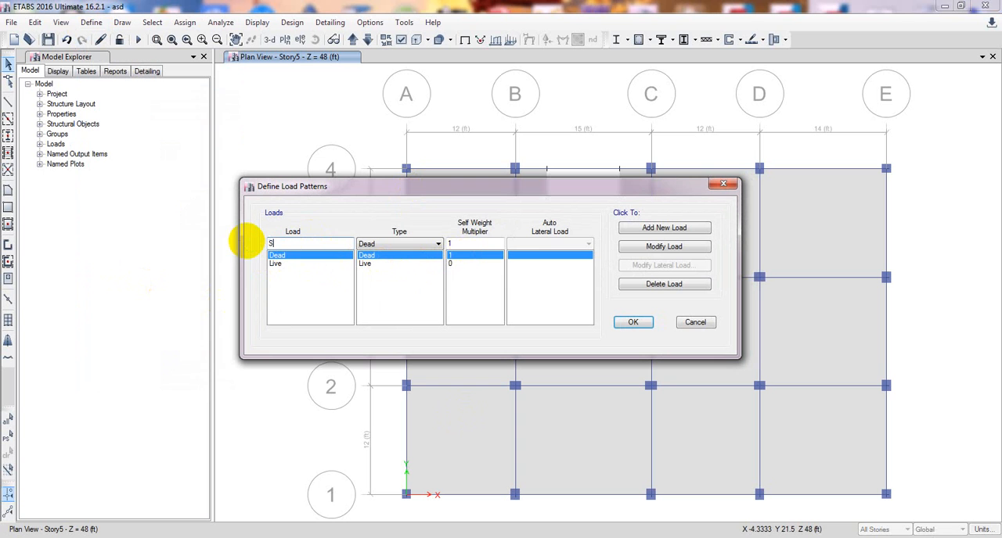
{"action": "type", "text": "SD"}
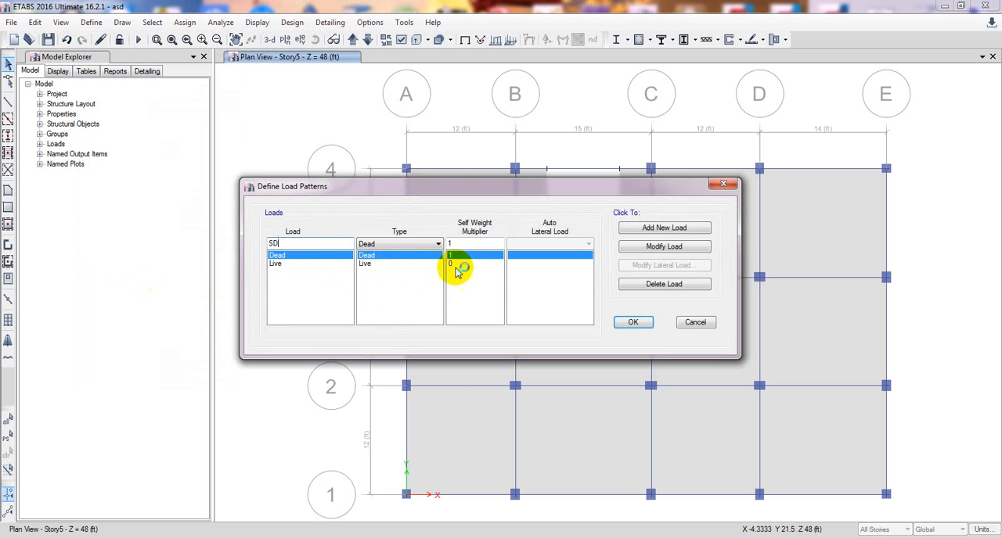
{"action": "left_click", "coordinate": [408, 244]}
{"action": "left_click", "coordinate": [400, 264]}
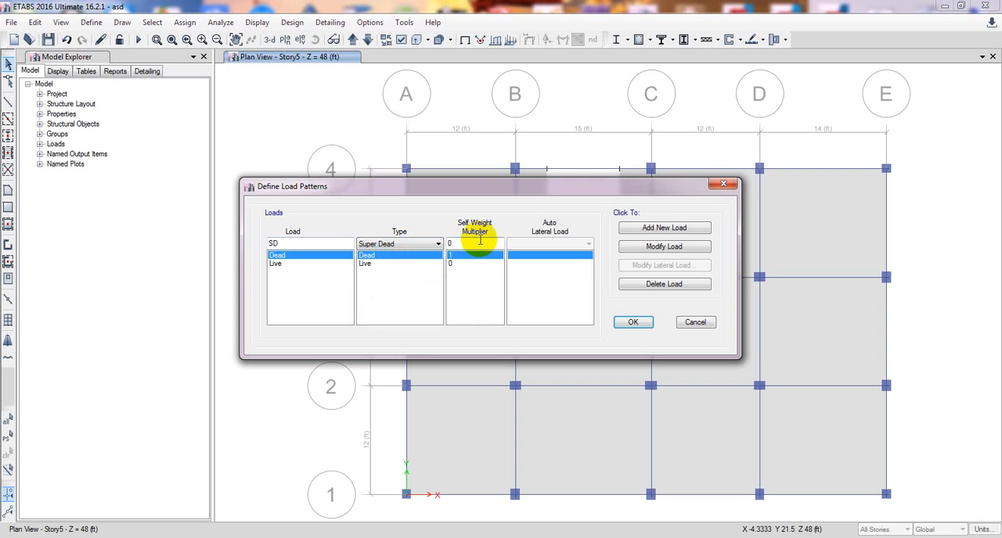
{"action": "left_click", "coordinate": [678, 228]}
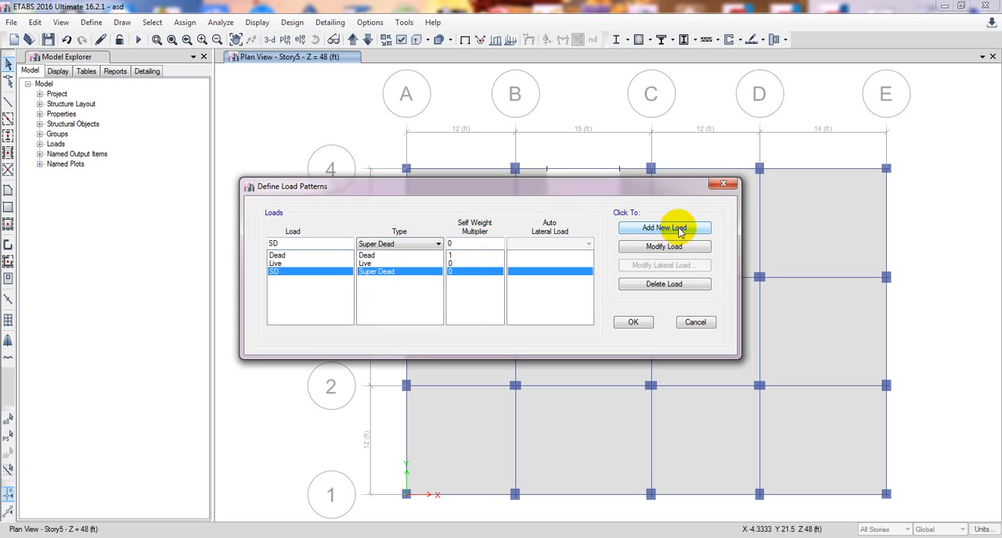
Start entering the name of another load pattern.
{"action": "double_click", "coordinate": [335, 244]}
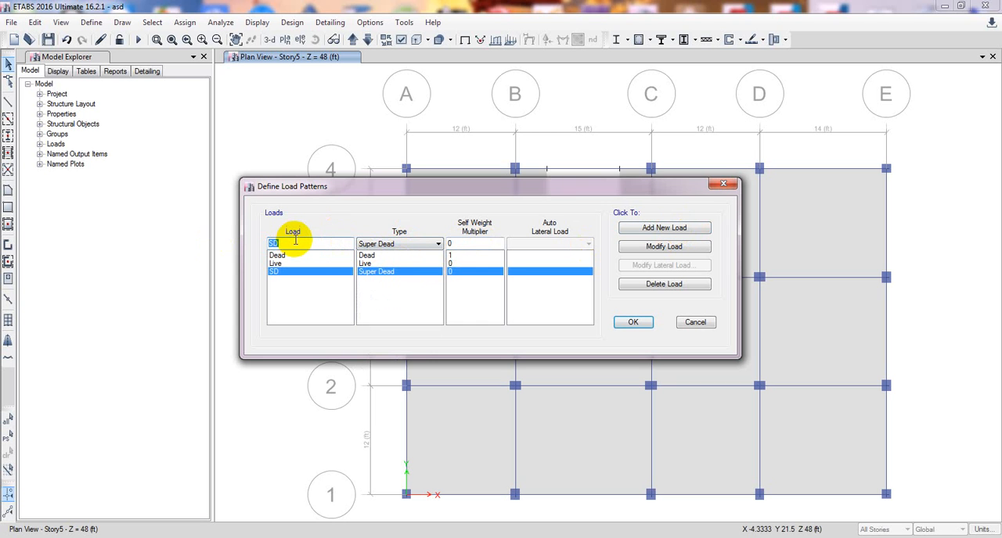
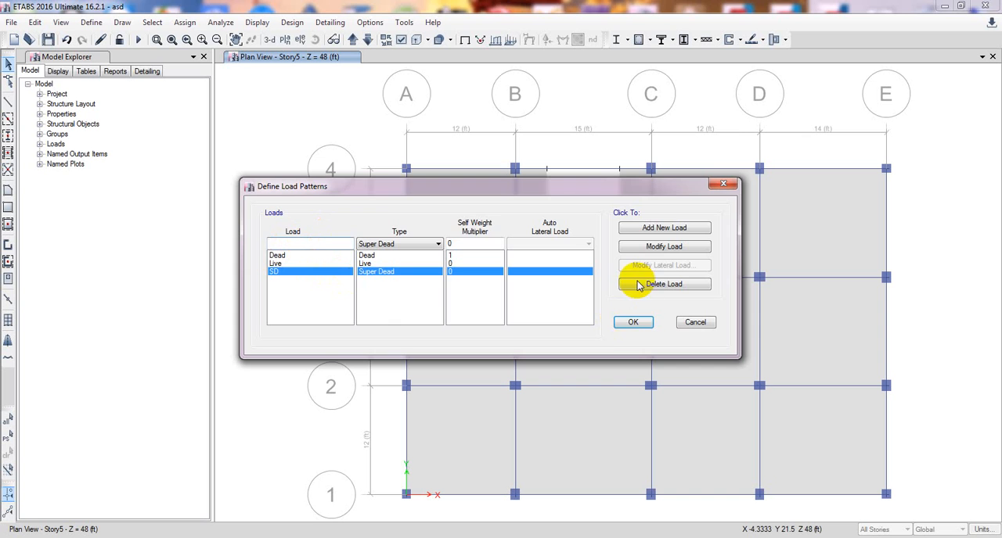
Accept the load patterns and add default design combinations for Concrete Frame Design and Concrete Slab Design, converted to editable user combinations.
{"action": "left_click", "coordinate": [629, 323]}
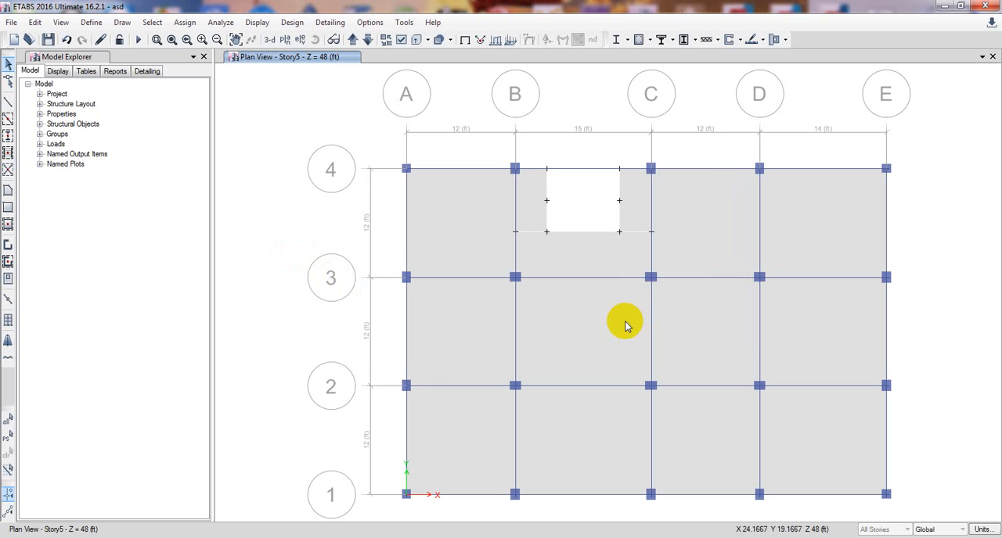
{"action": "left_click", "coordinate": [89, 23]}
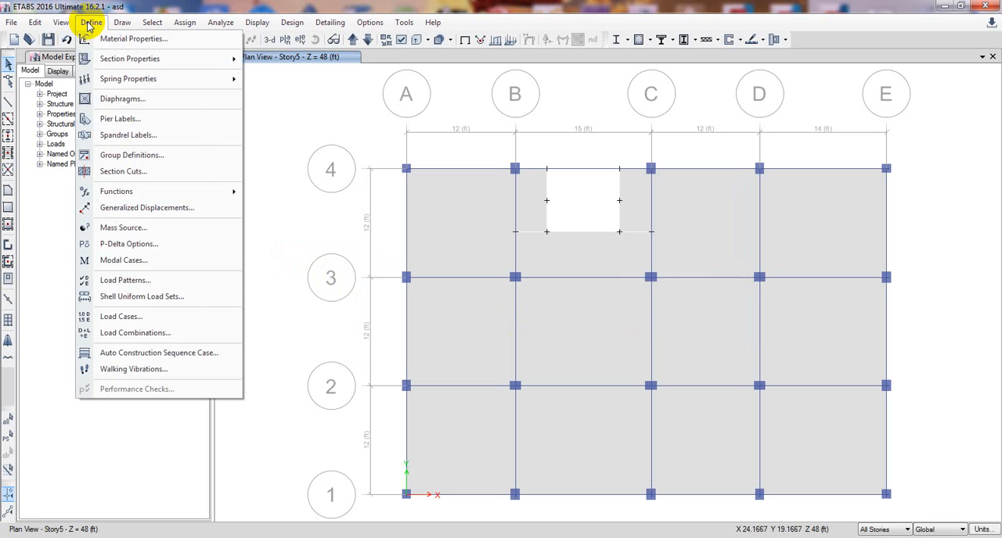
{"action": "left_click", "coordinate": [138, 334]}
{"action": "left_click", "coordinate": [528, 311]}
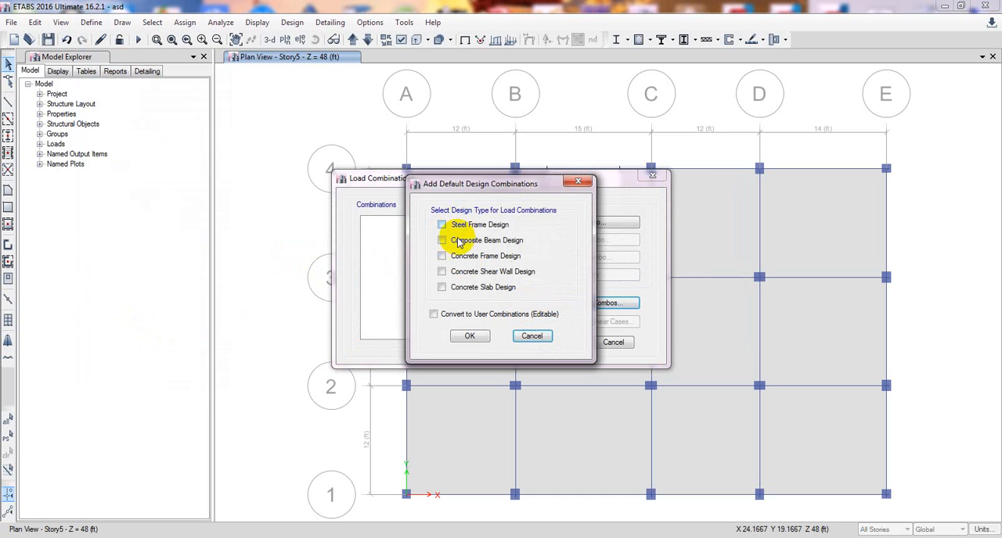
{"action": "left_click", "coordinate": [454, 288]}
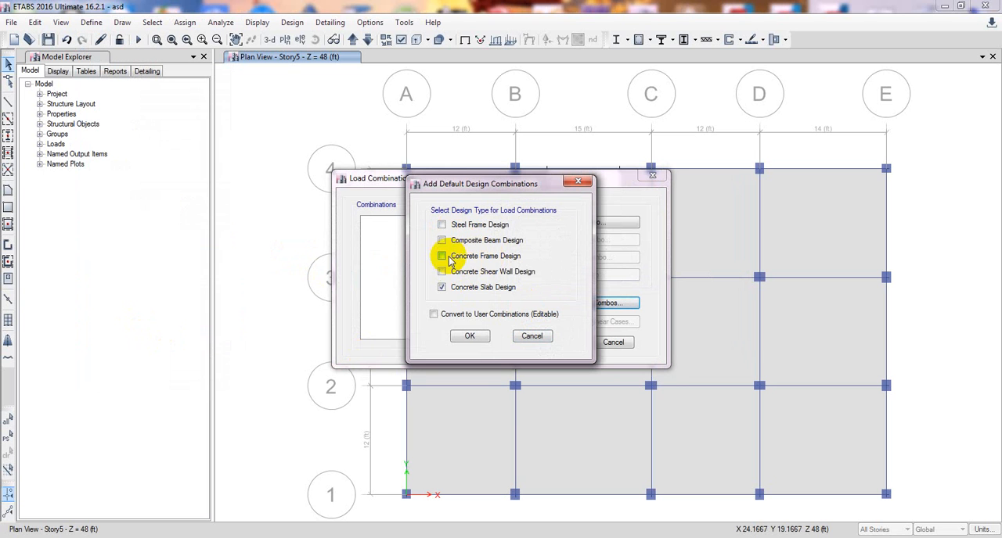
{"action": "left_click", "coordinate": [446, 257]}
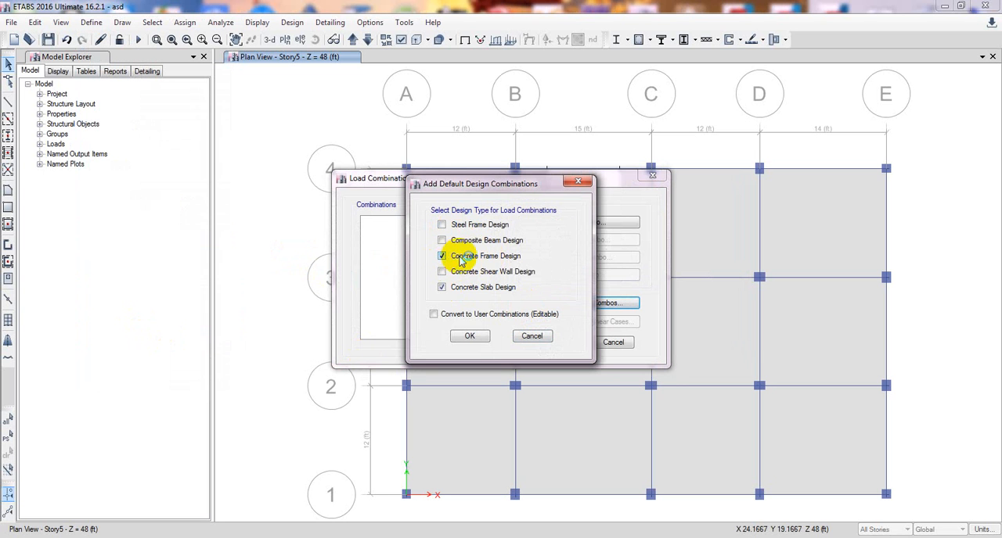
{"action": "left_click", "coordinate": [457, 315]}
{"action": "left_click", "coordinate": [469, 336]}
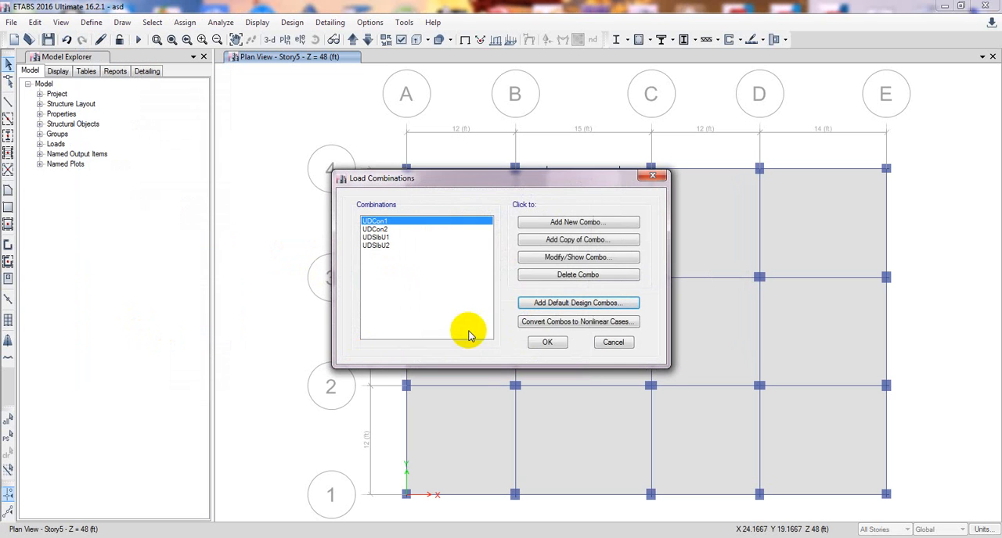
{"action": "left_click", "coordinate": [547, 343]}
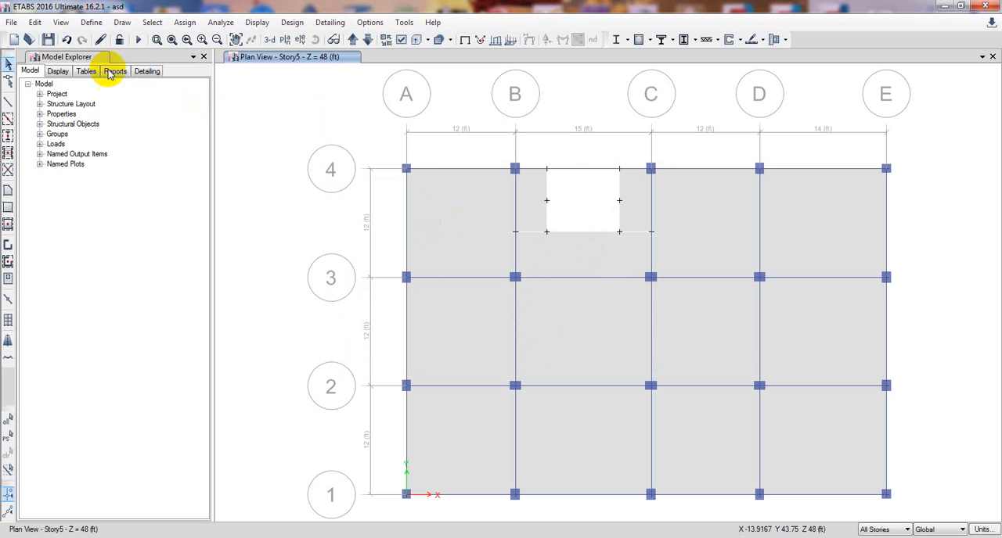
Select all slabs that use the Slab5in and Slab6in section properties.
{"action": "left_click", "coordinate": [151, 23]}
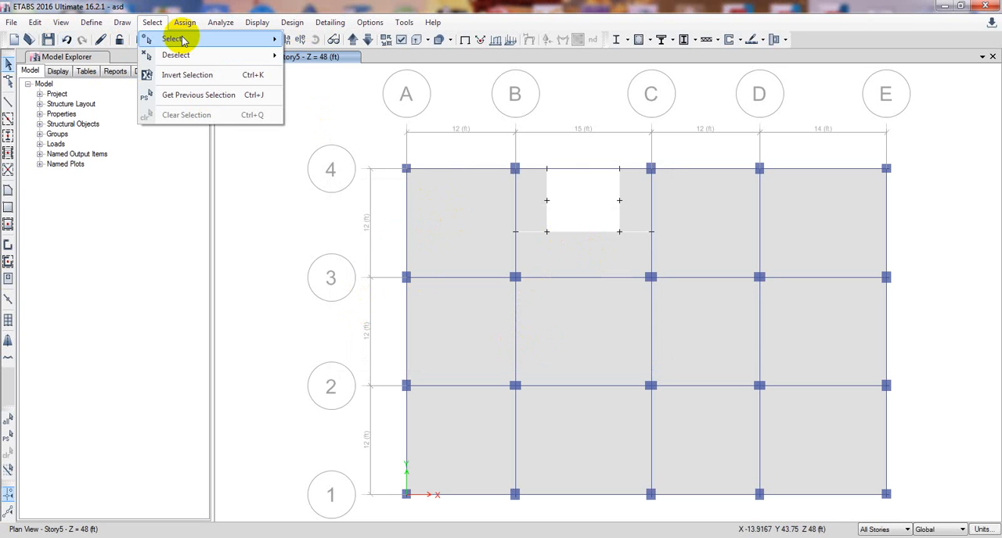
{"action": "mouse_move", "coordinate": [184, 39]}
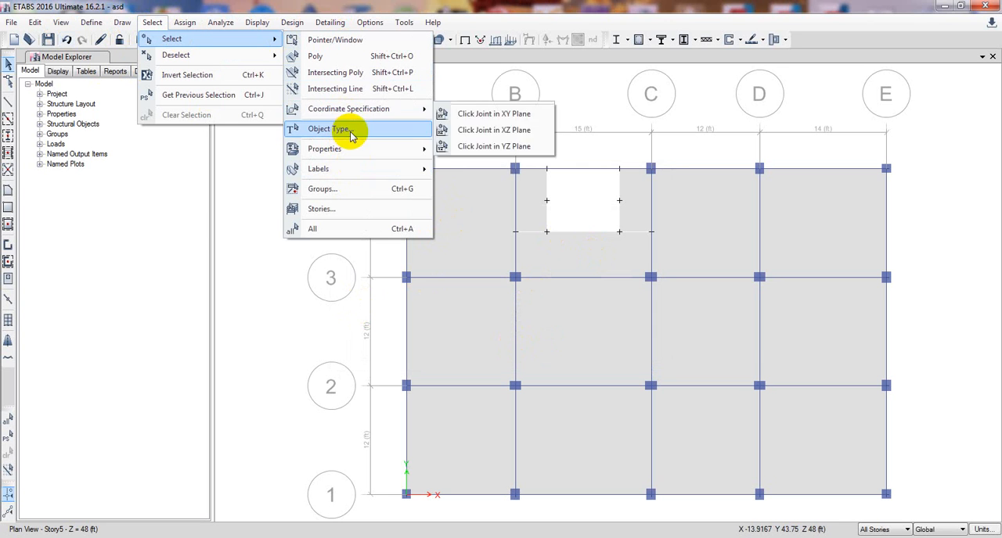
{"action": "mouse_move", "coordinate": [365, 152]}
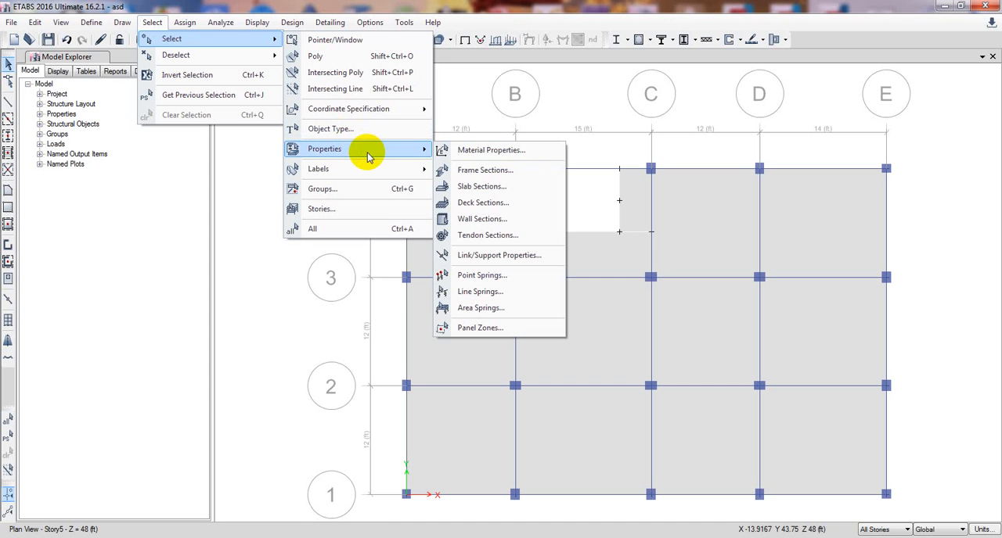
{"action": "left_click", "coordinate": [478, 188]}
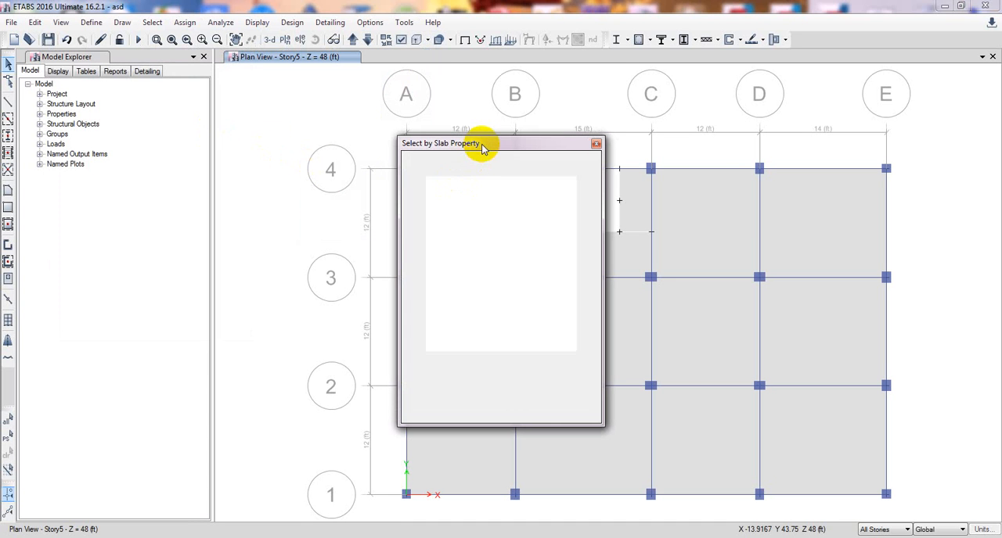
{"action": "left_click_drag", "start_coordinate": [461, 192], "coordinate": [447, 197]}
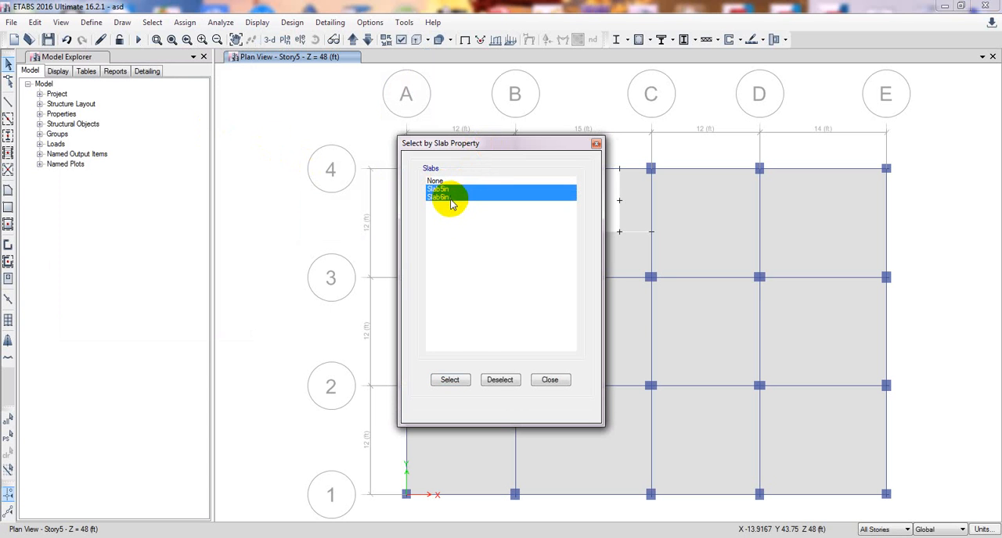
{"action": "left_click", "coordinate": [449, 380]}
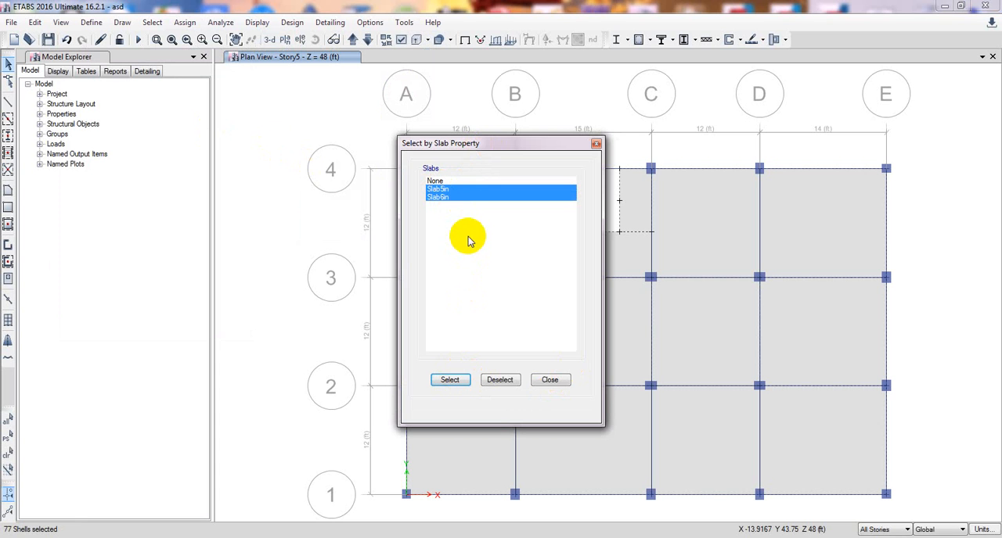
Deselect the slabs with the Slab5in property and finish selecting by slab property.
{"action": "left_click", "coordinate": [441, 190]}
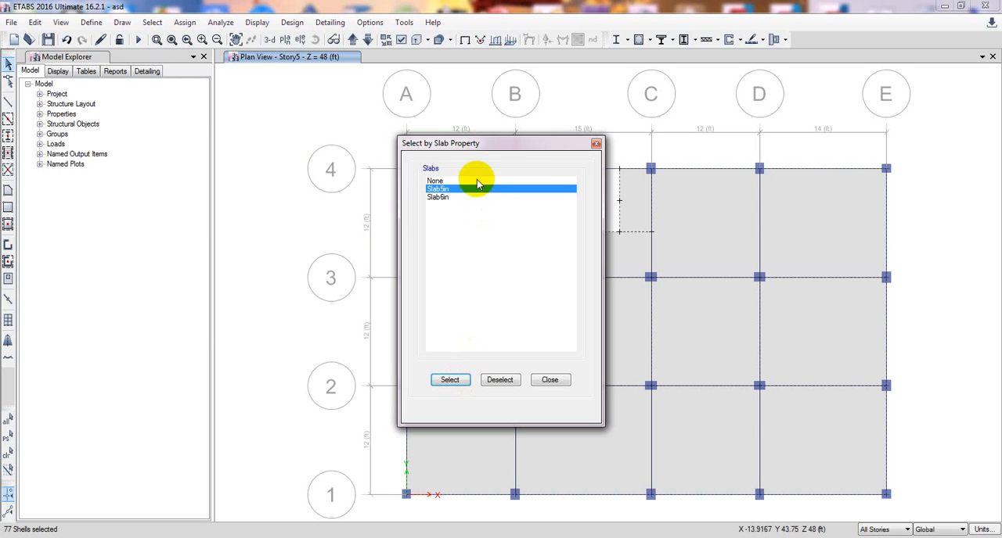
{"action": "left_click_drag", "start_coordinate": [476, 146], "coordinate": [336, 150]}
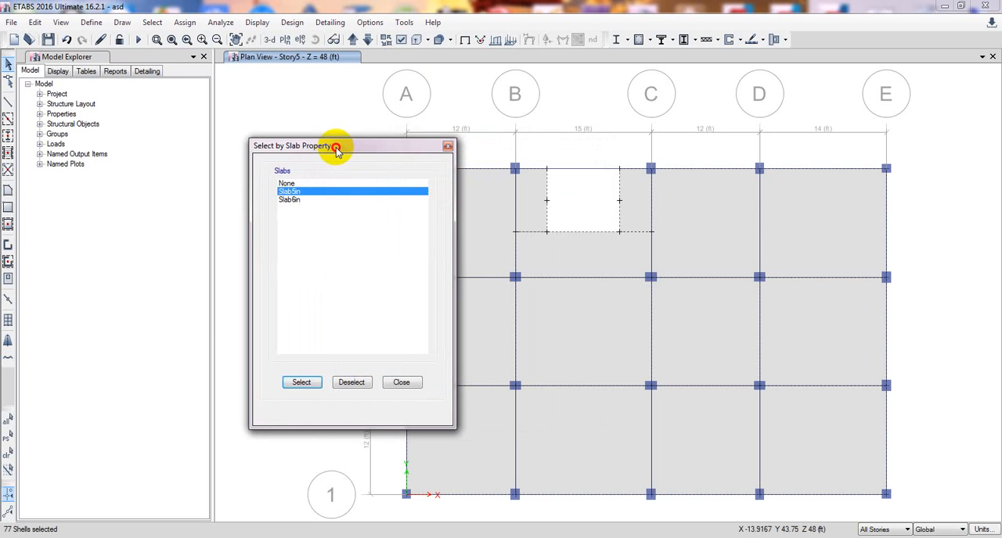
{"action": "left_click", "coordinate": [352, 381]}
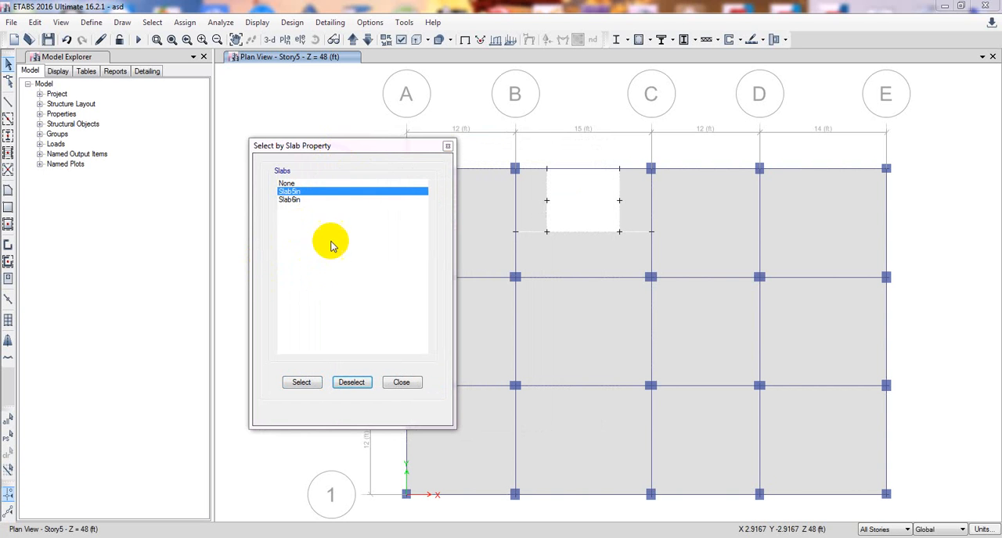
{"action": "left_click", "coordinate": [400, 383]}
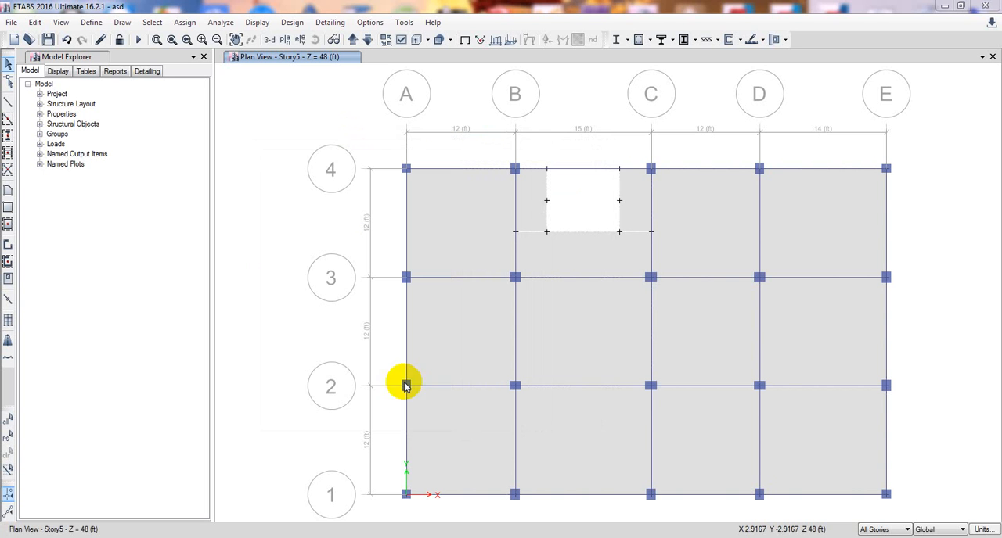
Select all Floors in the model by object type.
{"action": "left_click", "coordinate": [152, 23]}
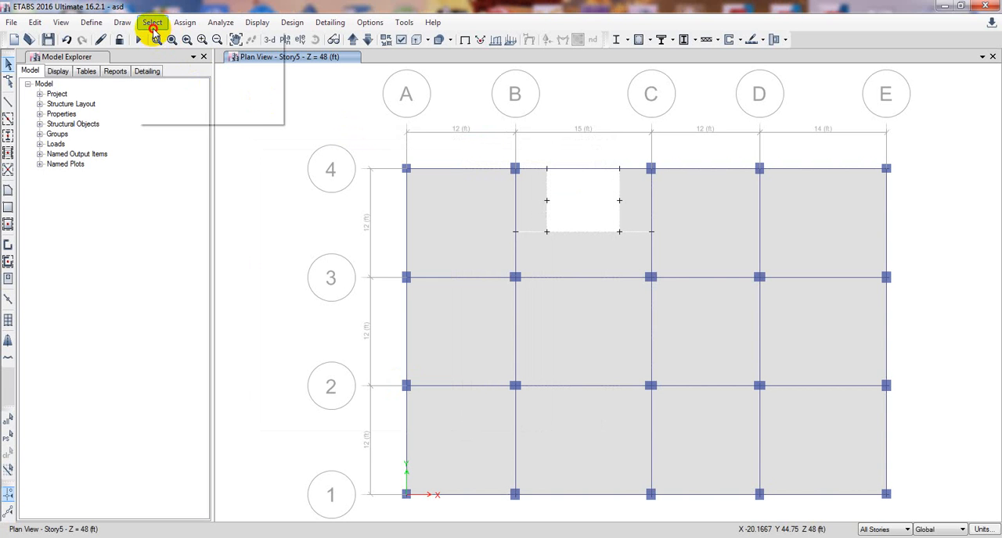
{"action": "mouse_move", "coordinate": [250, 41]}
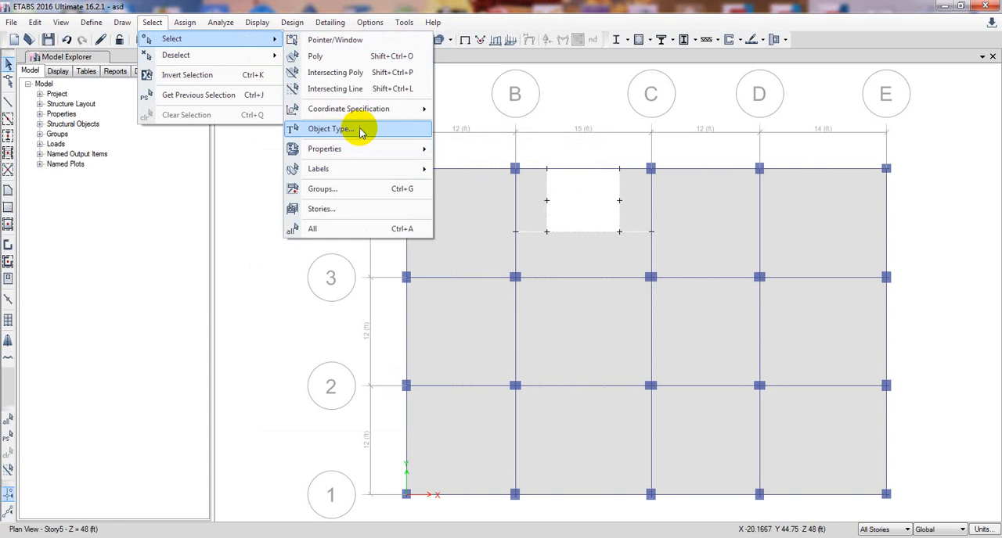
{"action": "left_click", "coordinate": [360, 130]}
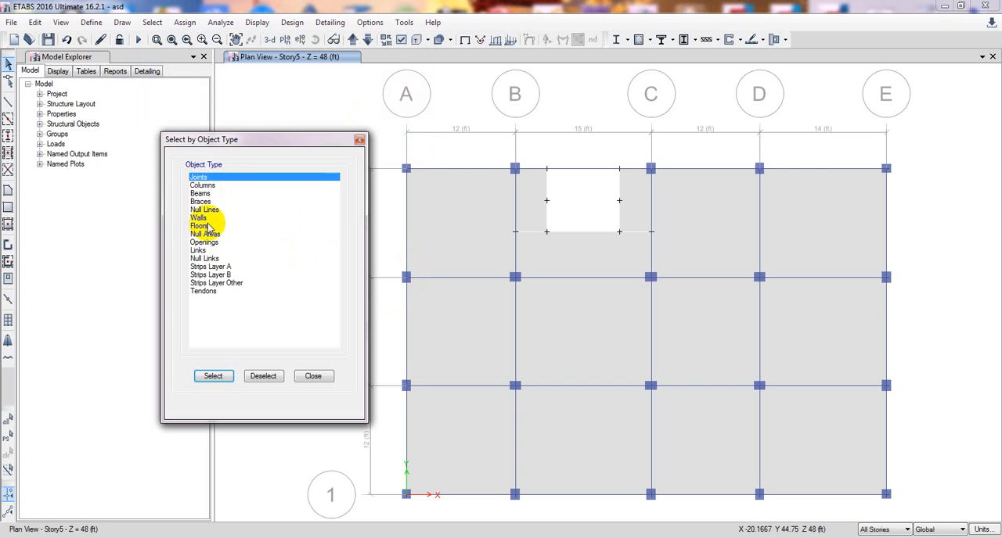
{"action": "left_click", "coordinate": [200, 226]}
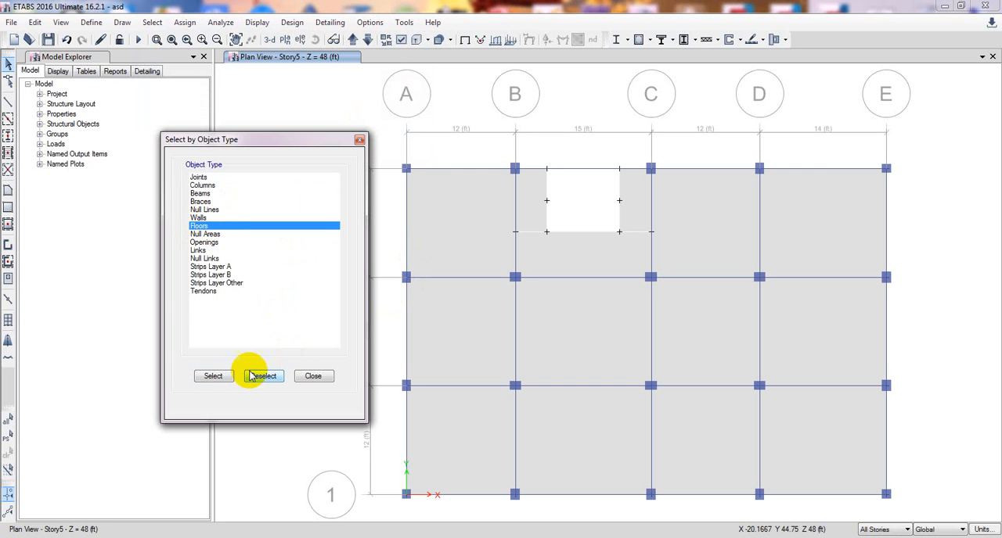
{"action": "left_click", "coordinate": [213, 377]}
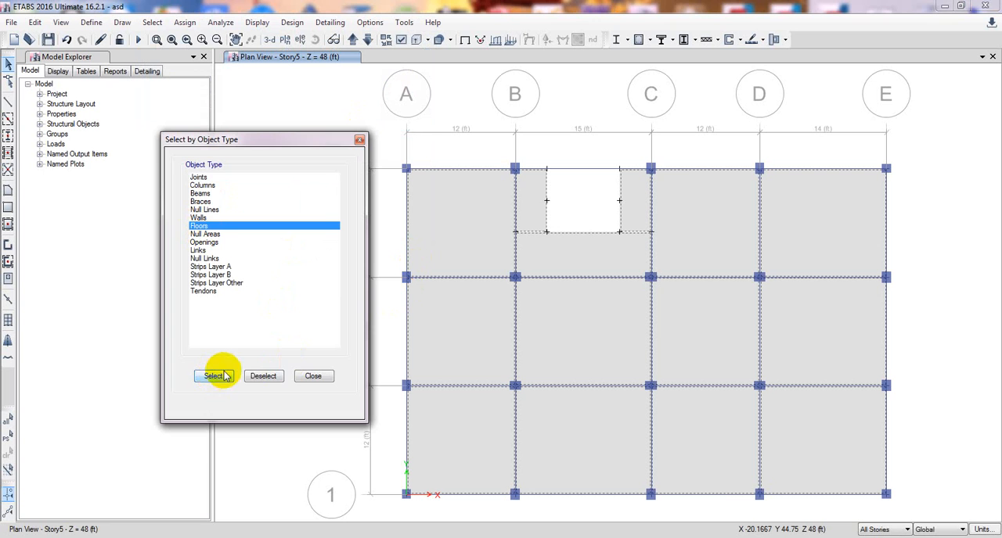
{"action": "left_click", "coordinate": [310, 376]}
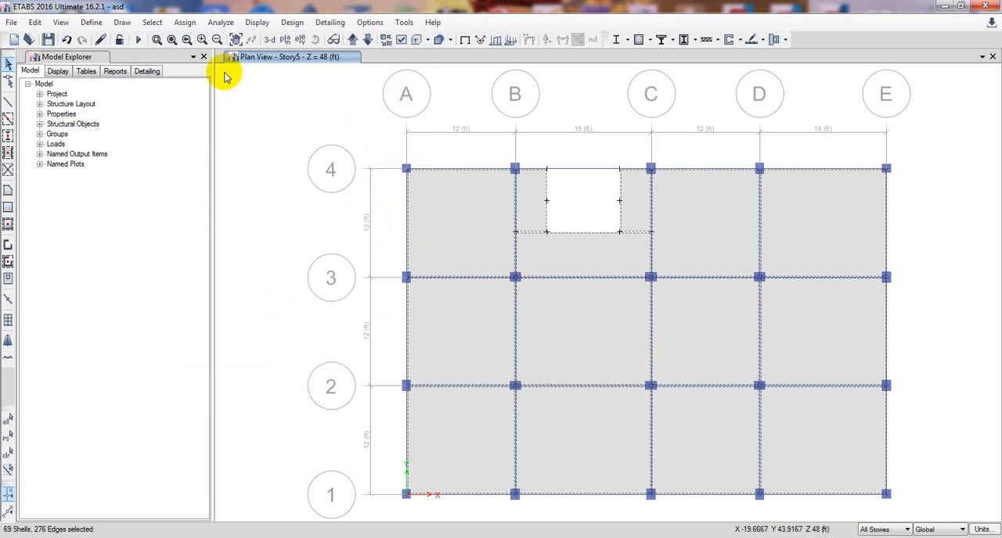
Assign a uniform SD shell load of 25 lb/ft² in the Gravity direction to the selected floors, replacing existing loads.
{"action": "left_click", "coordinate": [182, 22]}
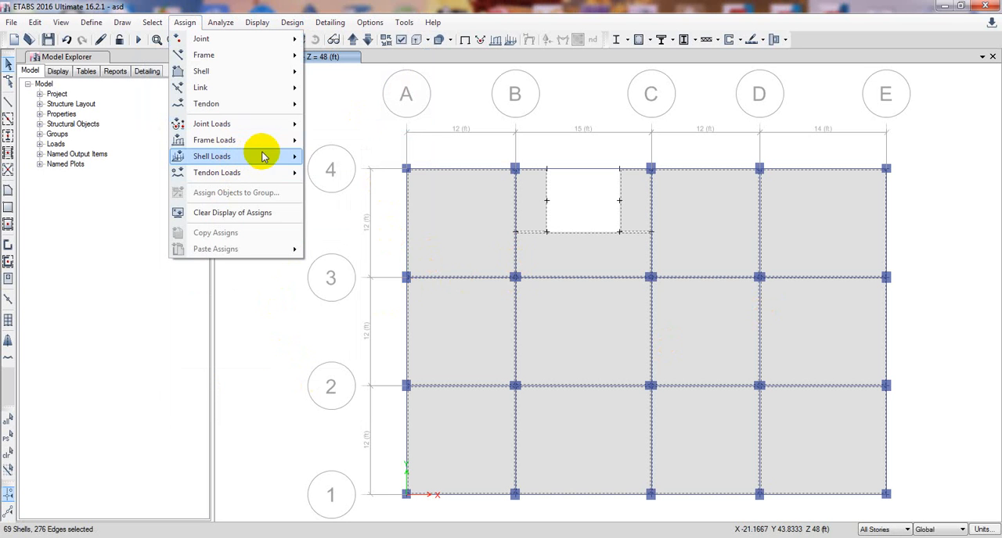
{"action": "mouse_move", "coordinate": [260, 159]}
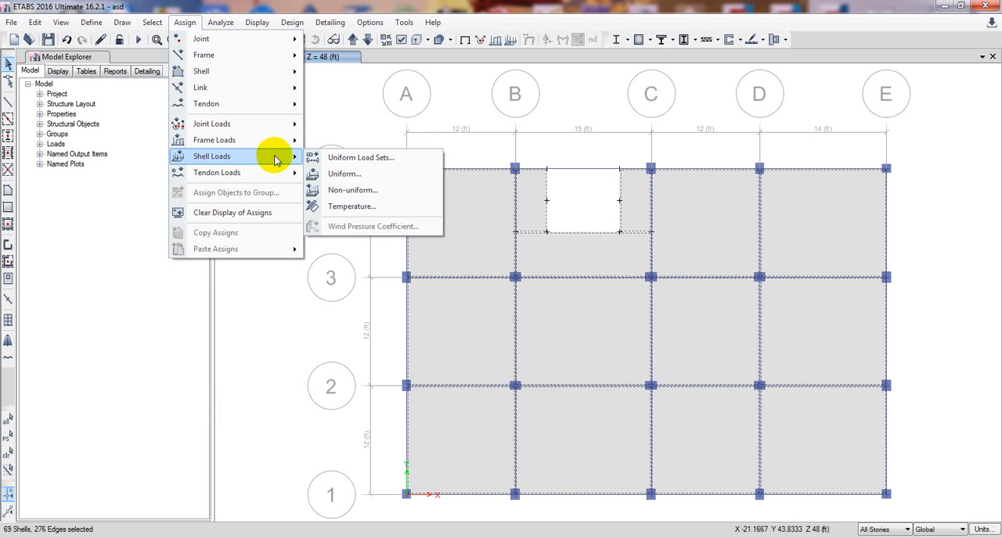
{"action": "left_click", "coordinate": [342, 174]}
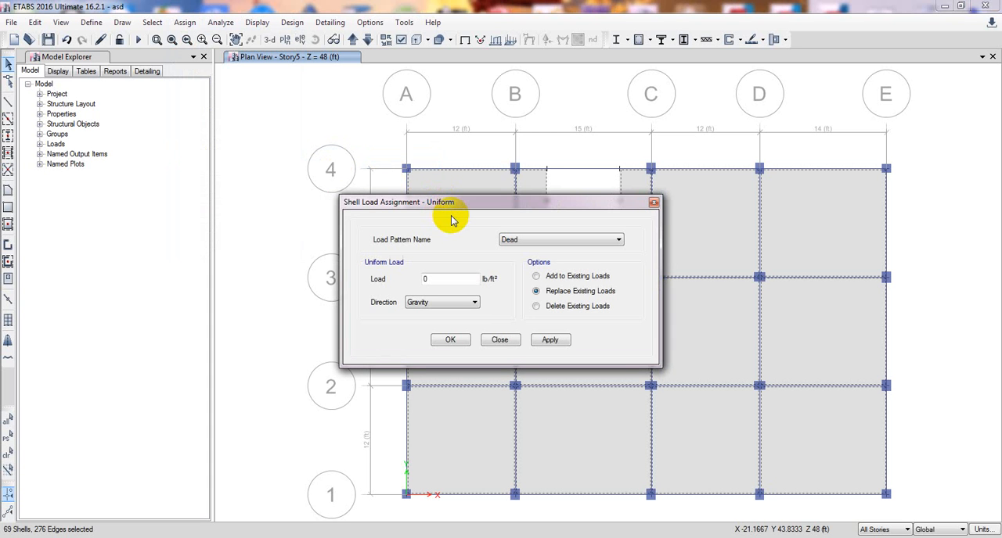
{"action": "left_click_drag", "start_coordinate": [438, 205], "coordinate": [168, 140]}
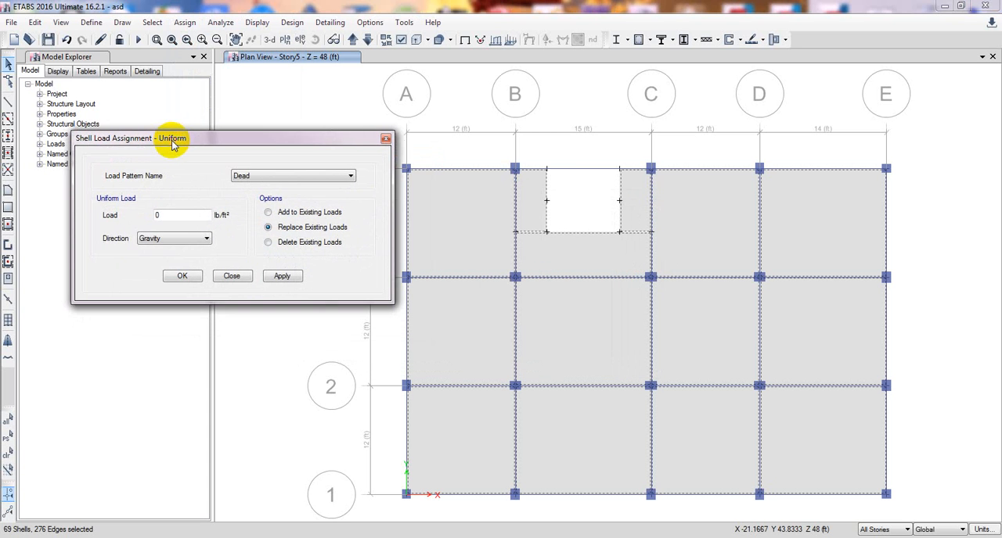
{"action": "left_click_drag", "start_coordinate": [175, 217], "coordinate": [134, 217]}
{"action": "left_click", "coordinate": [272, 183]}
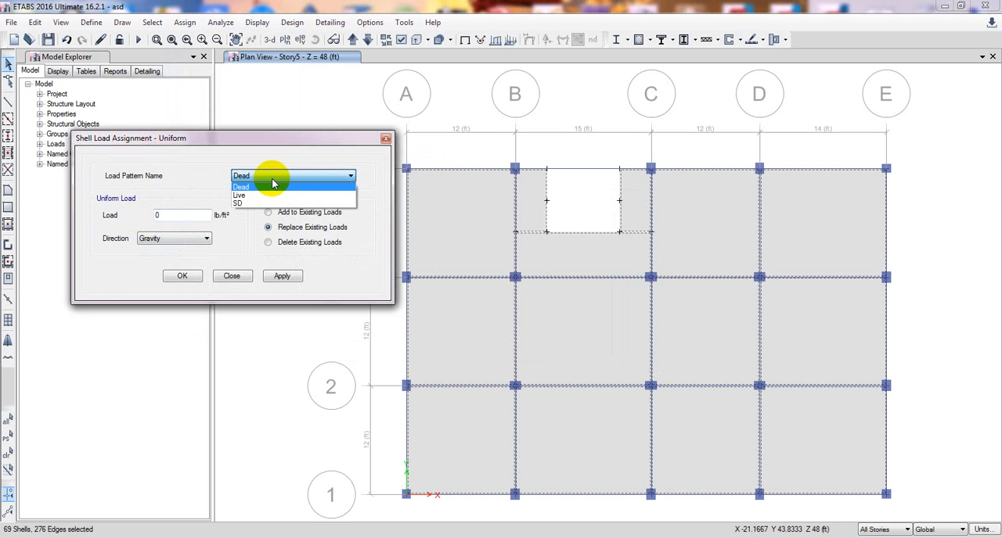
{"action": "left_click", "coordinate": [255, 203]}
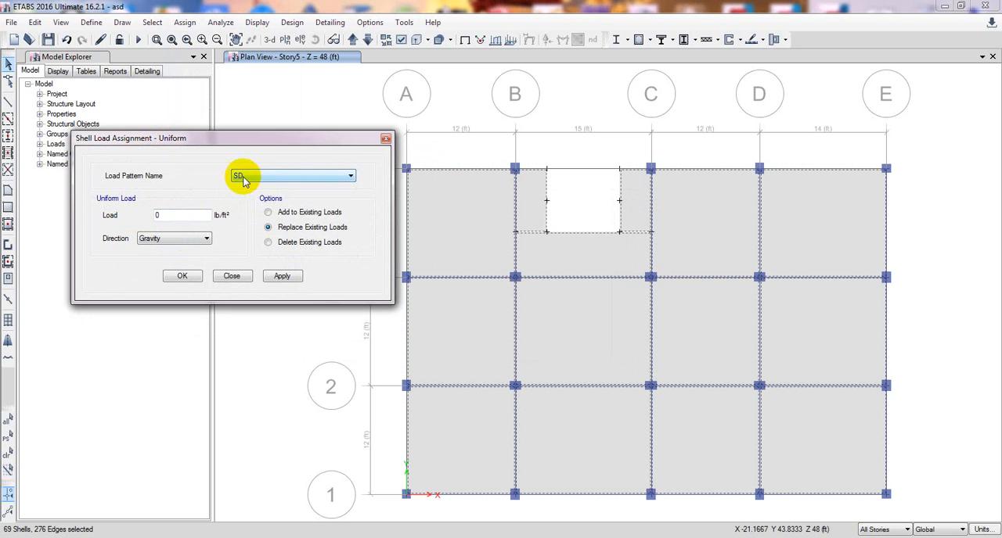
{"action": "left_click_drag", "start_coordinate": [173, 215], "coordinate": [132, 216]}
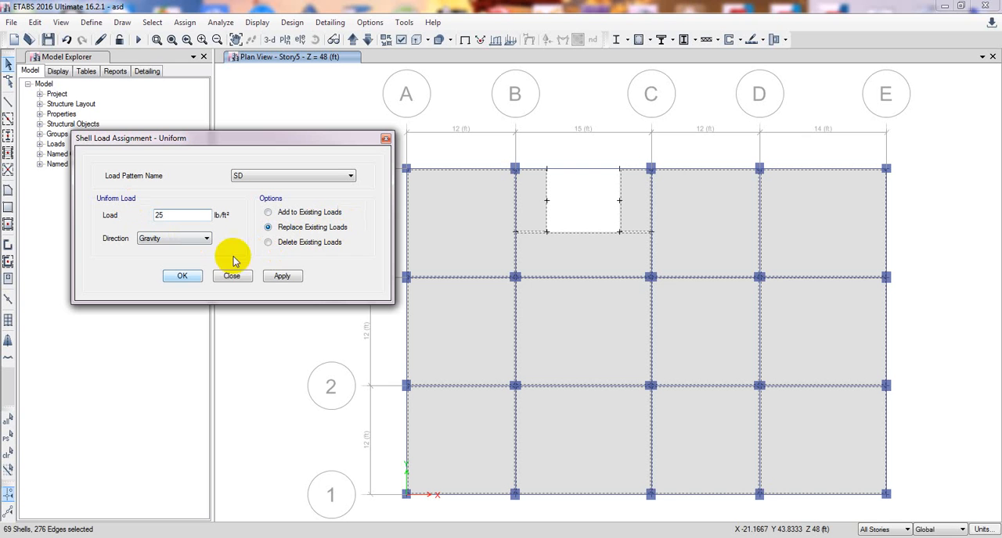
{"action": "left_click", "coordinate": [279, 278]}
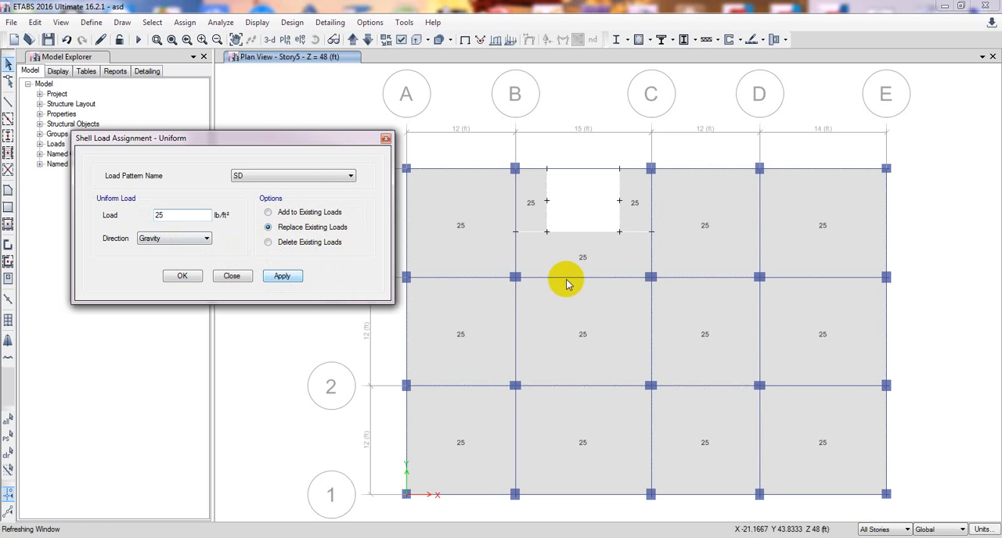
Restore the previous floor selection and assign it a uniform Live load of 100 lb/ft² in the Gravity direction, replacing existing loads.
{"action": "left_click", "coordinate": [10, 439]}
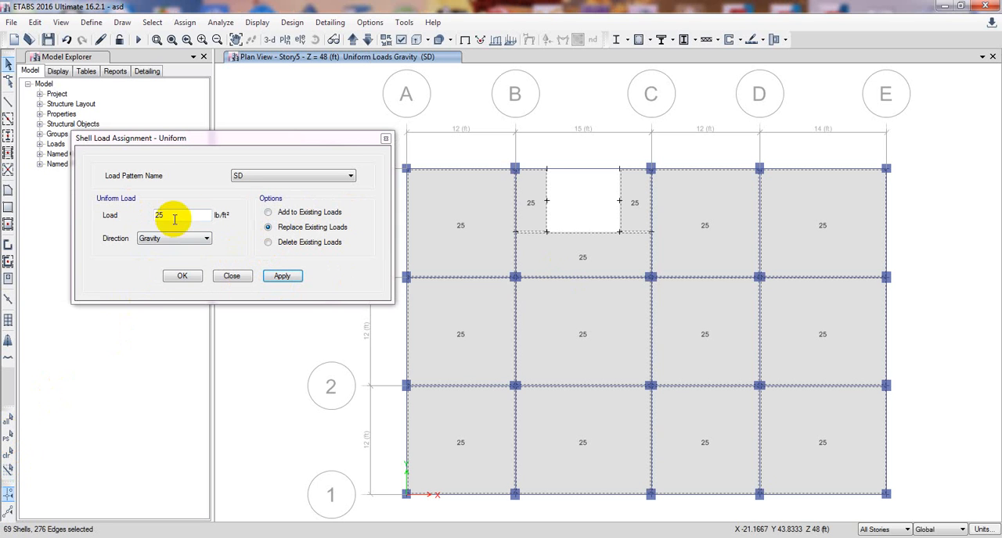
{"action": "left_click", "coordinate": [239, 177]}
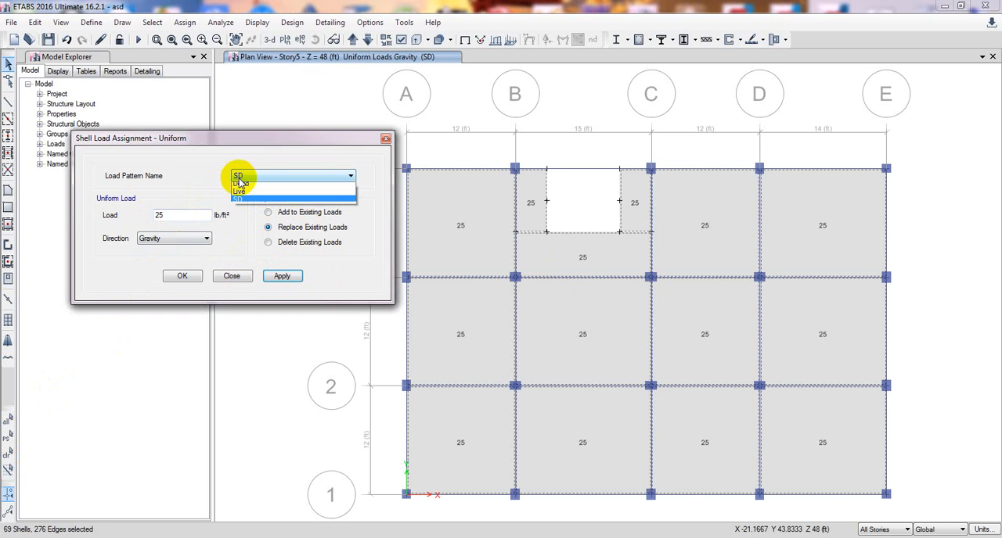
{"action": "left_click", "coordinate": [260, 196]}
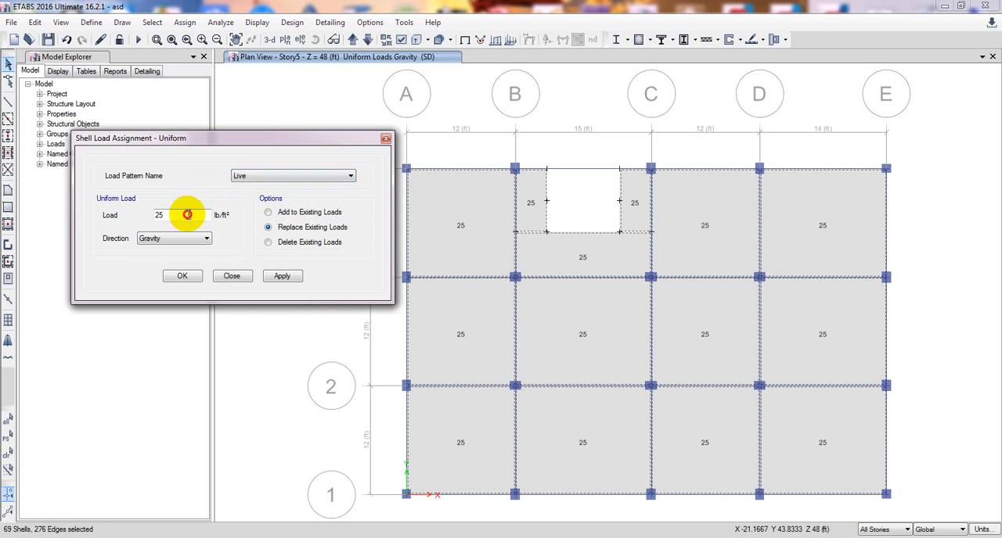
{"action": "left_click_drag", "start_coordinate": [187, 214], "coordinate": [106, 216]}
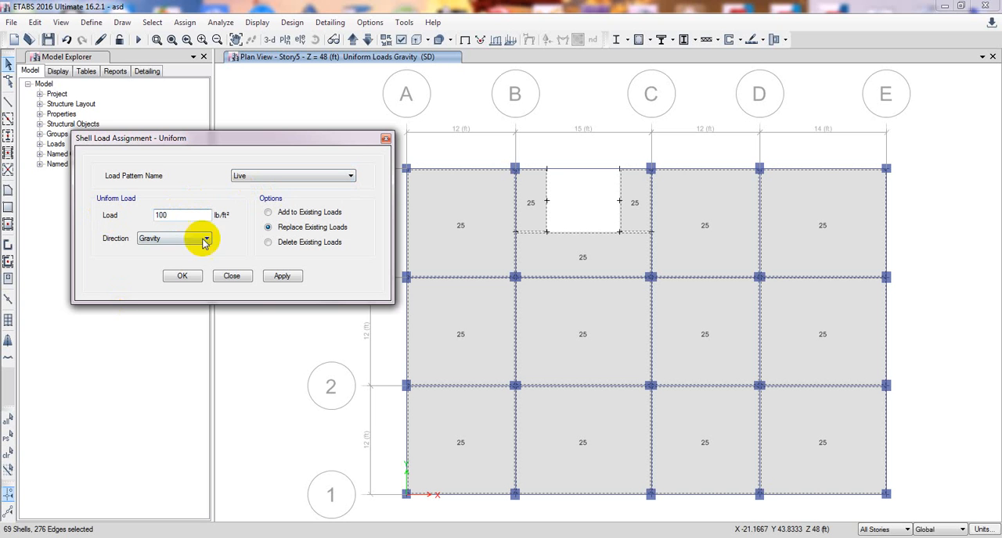
{"action": "left_click", "coordinate": [283, 275]}
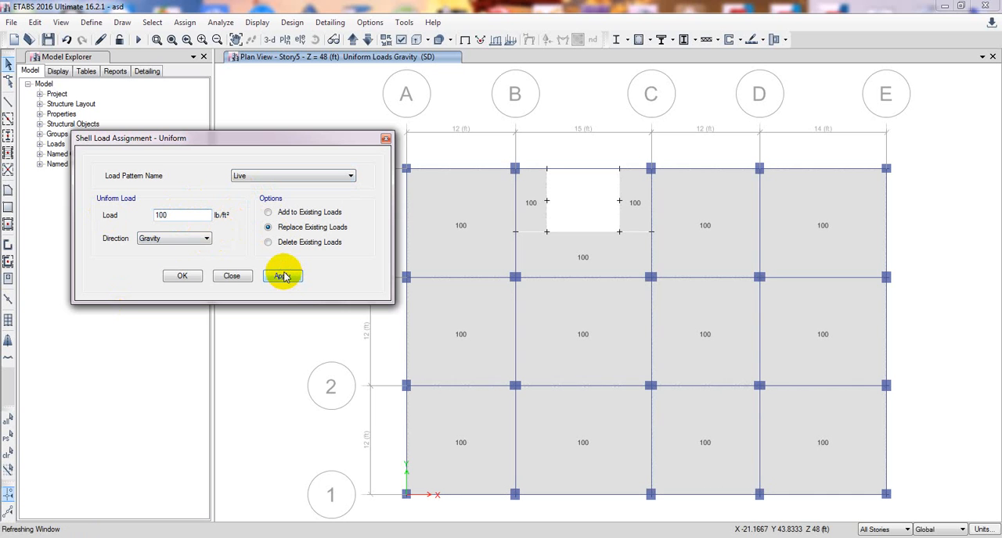
{"action": "left_click", "coordinate": [183, 276]}
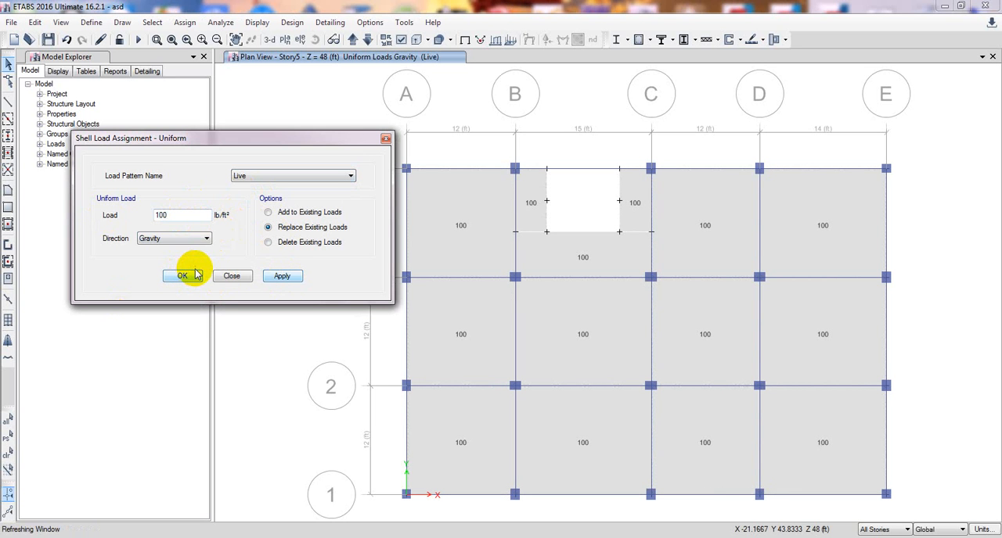
{"action": "left_click", "coordinate": [182, 279]}
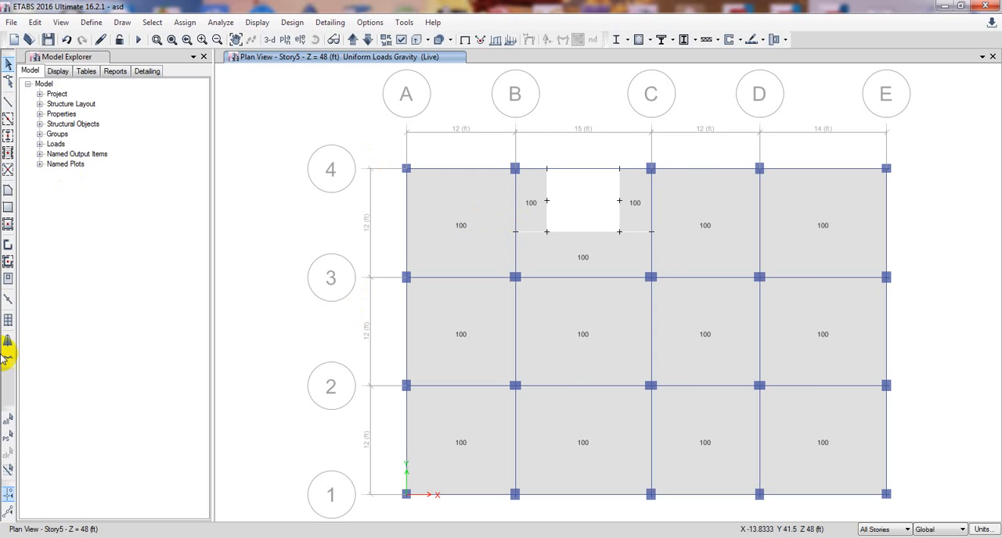
Reselect the floors and assign Auto Cookie Cut meshing with further meshing to a maximum element size of 48 in.
{"action": "left_click", "coordinate": [10, 440]}
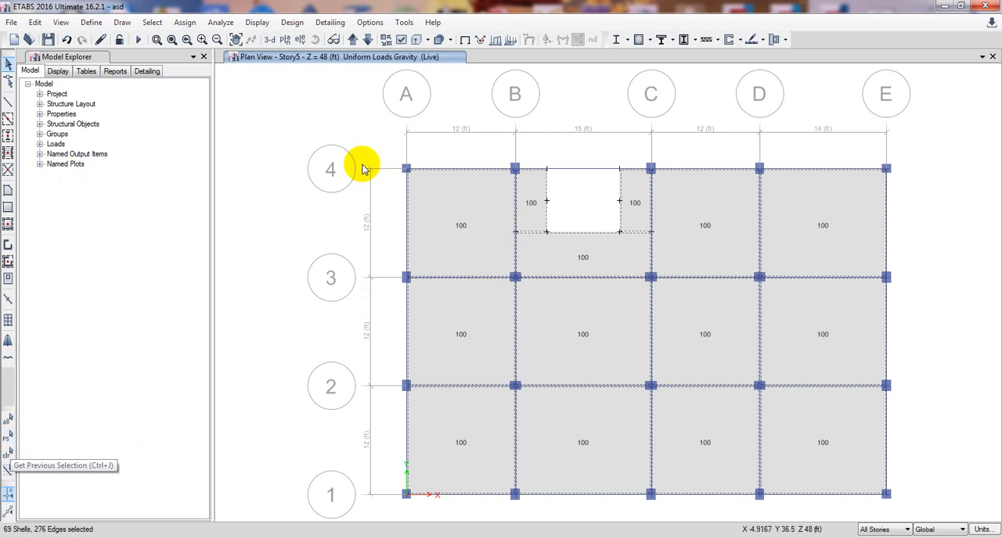
{"action": "left_click", "coordinate": [188, 22]}
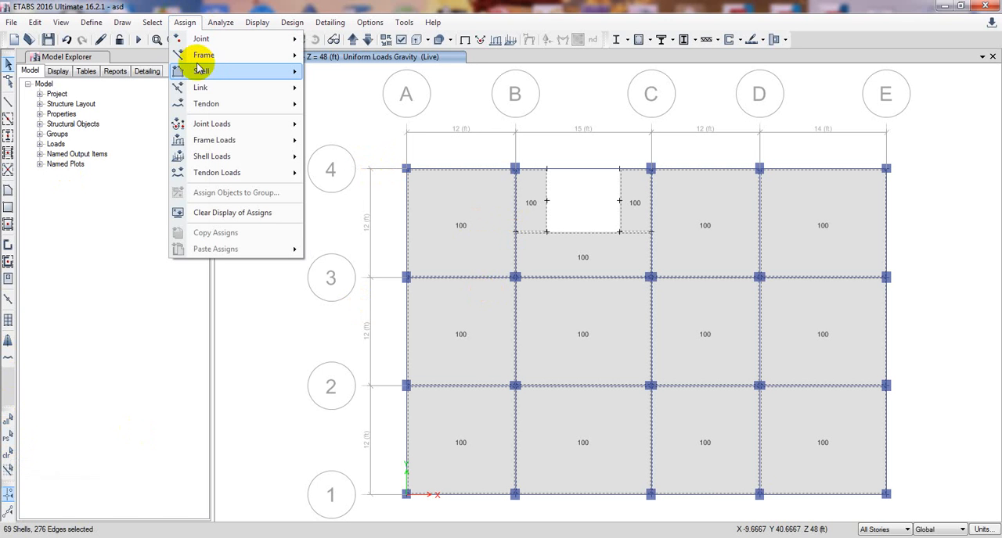
{"action": "mouse_move", "coordinate": [215, 73]}
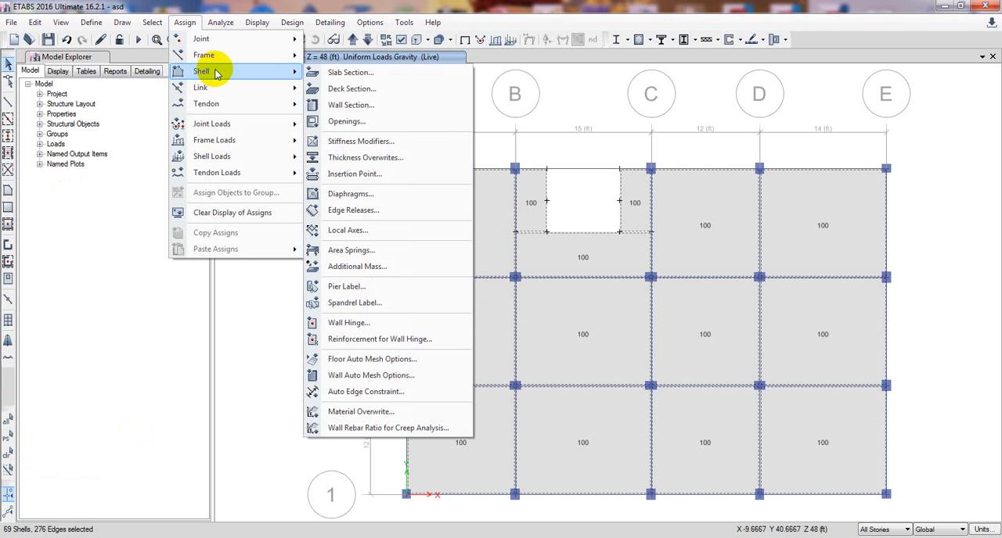
{"action": "left_click", "coordinate": [400, 361]}
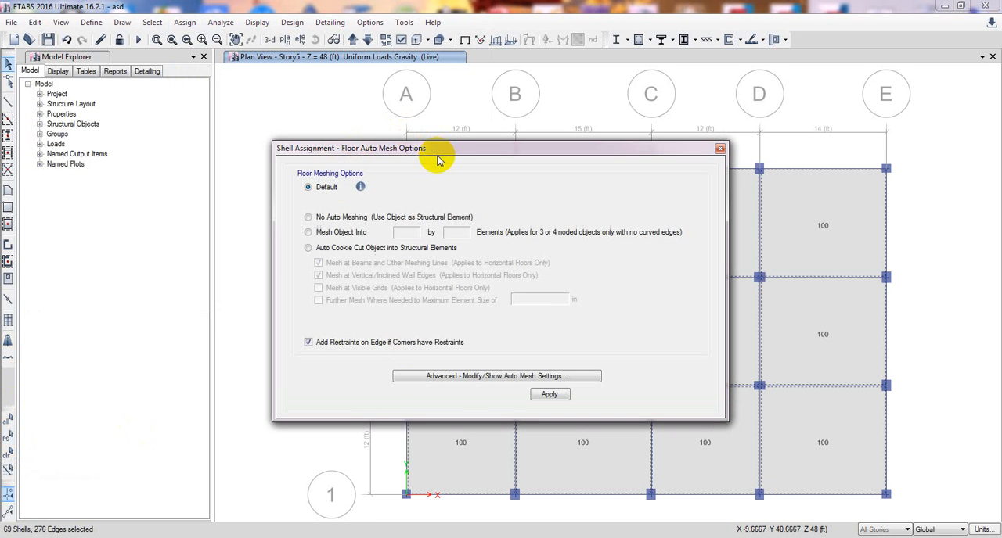
{"action": "left_click_drag", "start_coordinate": [439, 160], "coordinate": [263, 108]}
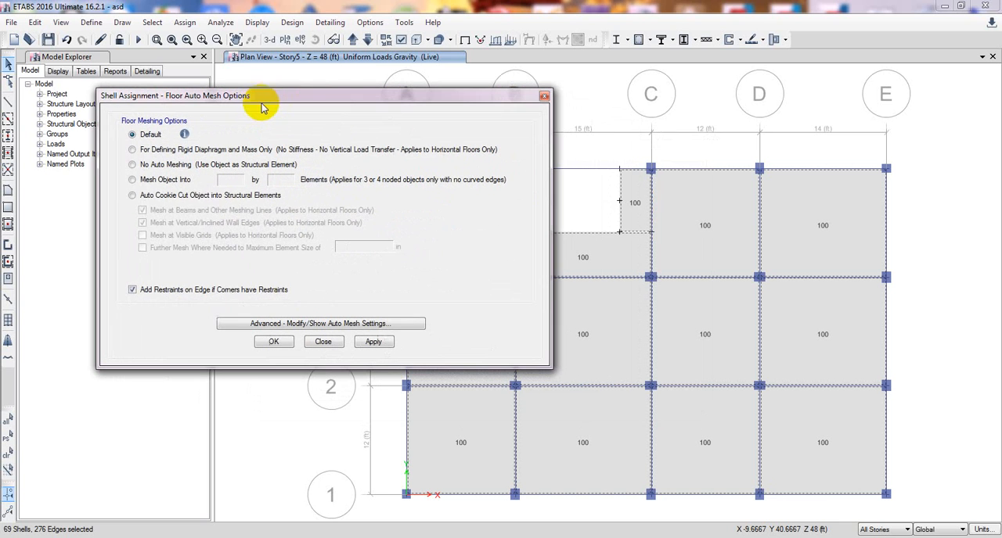
{"action": "left_click", "coordinate": [132, 195]}
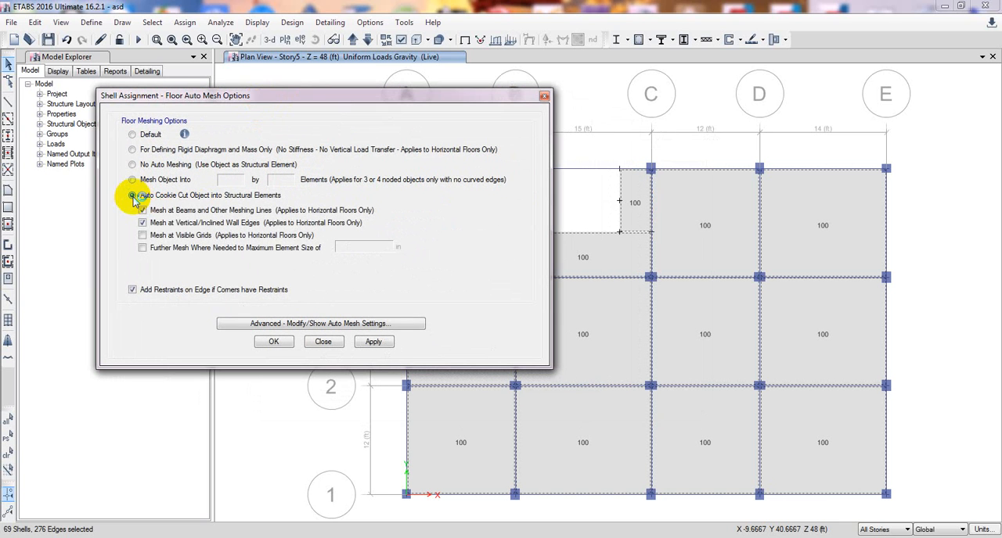
{"action": "left_click", "coordinate": [142, 248]}
{"action": "double_click", "coordinate": [360, 247]}
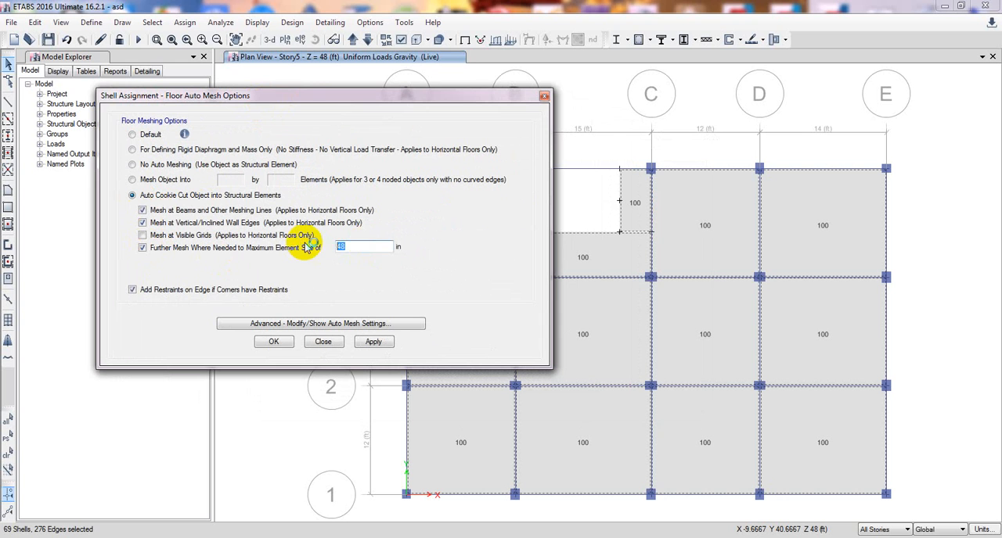
{"action": "left_click", "coordinate": [365, 246]}
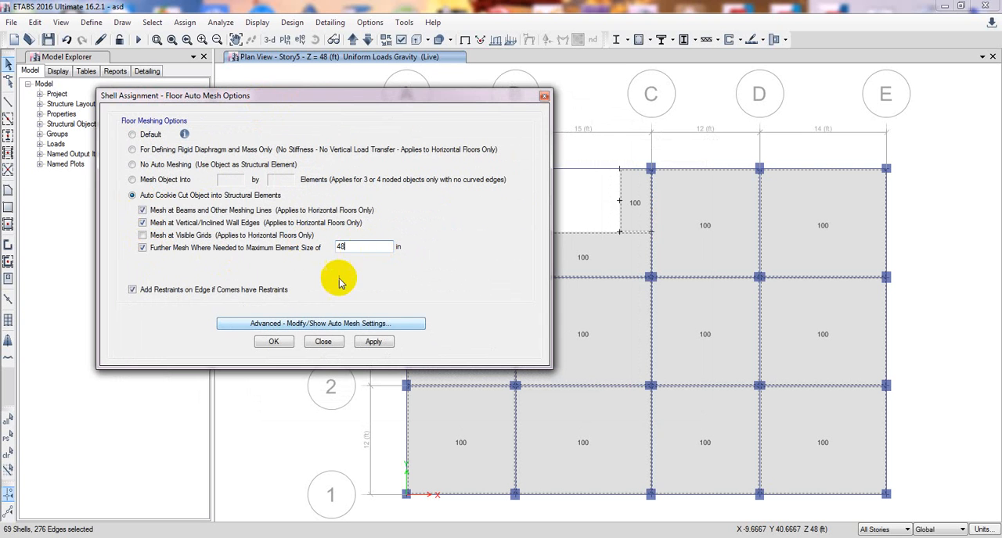
{"action": "left_click", "coordinate": [377, 342]}
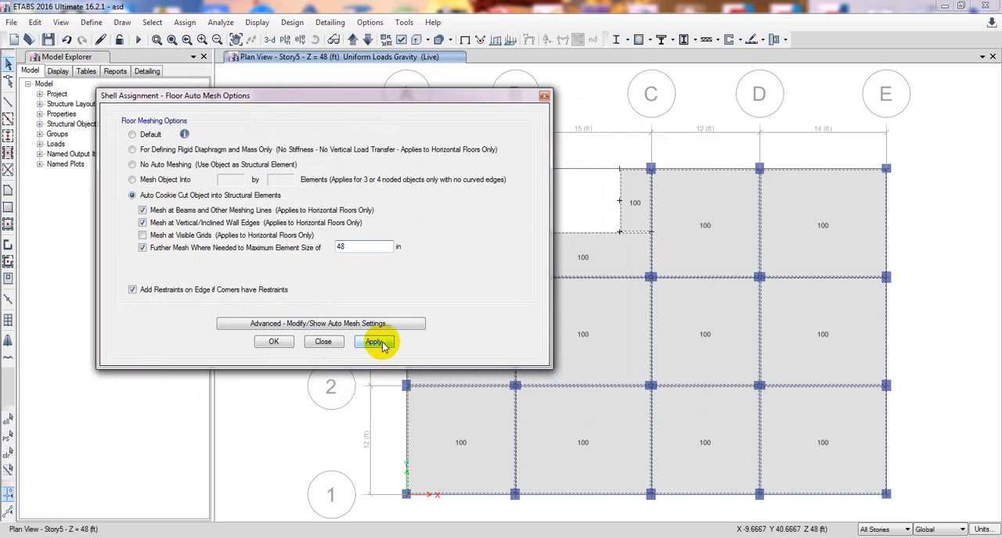
{"action": "left_click", "coordinate": [274, 344]}
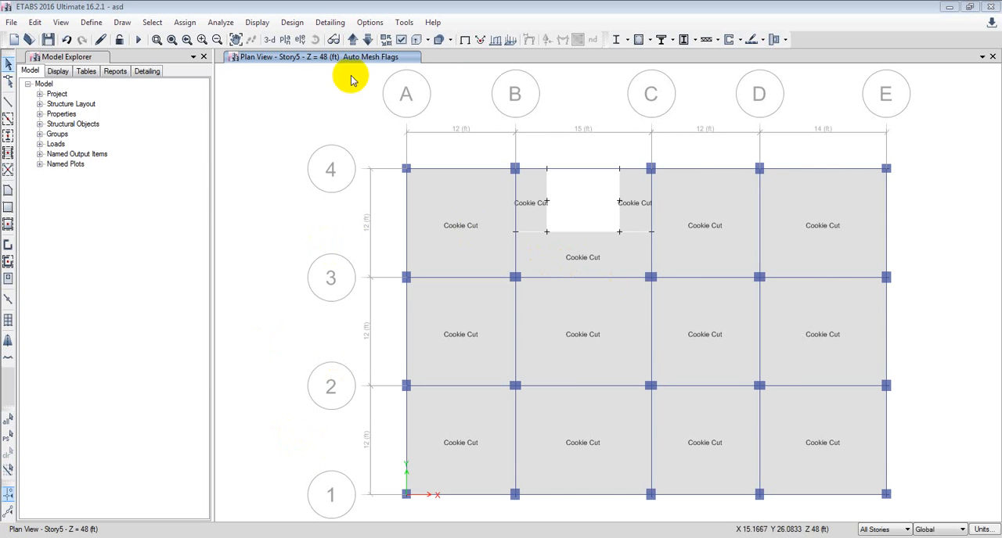
Show the whole building in the 3-D view and run the model check for joint and frame problems.
{"action": "left_click", "coordinate": [268, 39]}
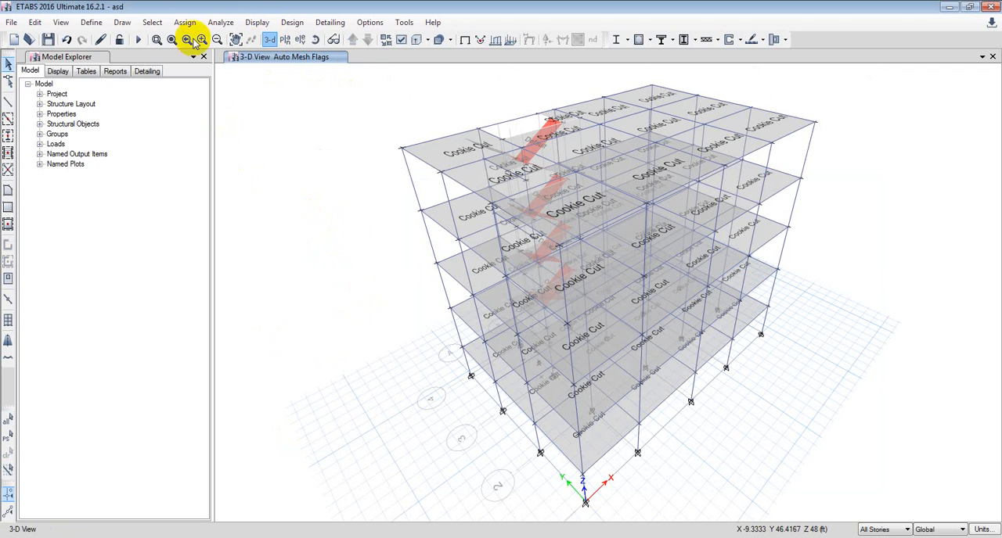
{"action": "left_click", "coordinate": [222, 21]}
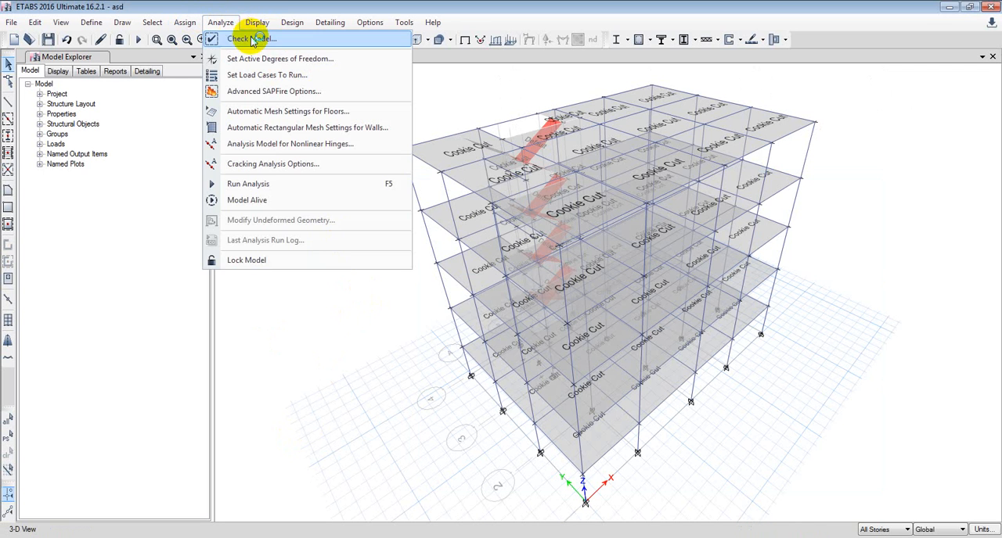
{"action": "left_click", "coordinate": [247, 38]}
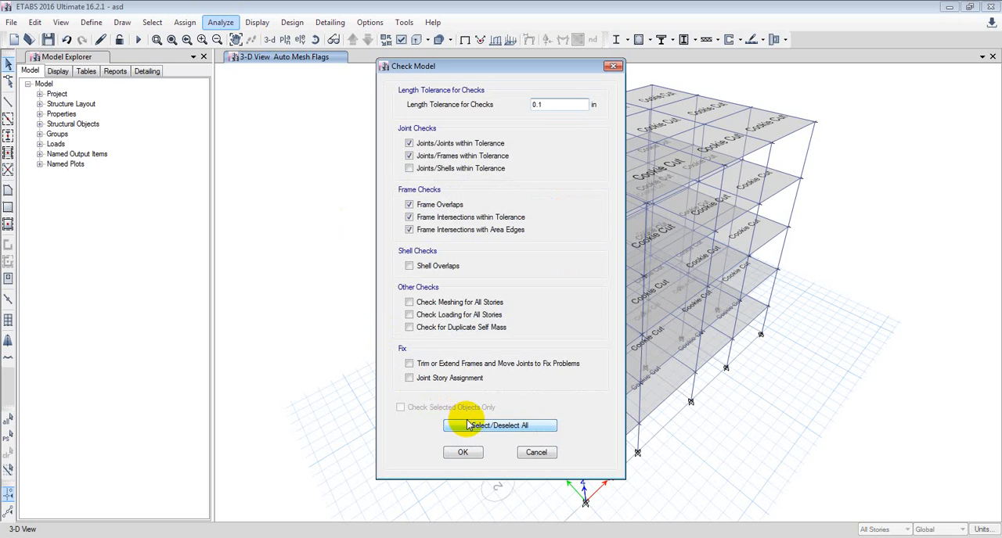
{"action": "left_click", "coordinate": [461, 453]}
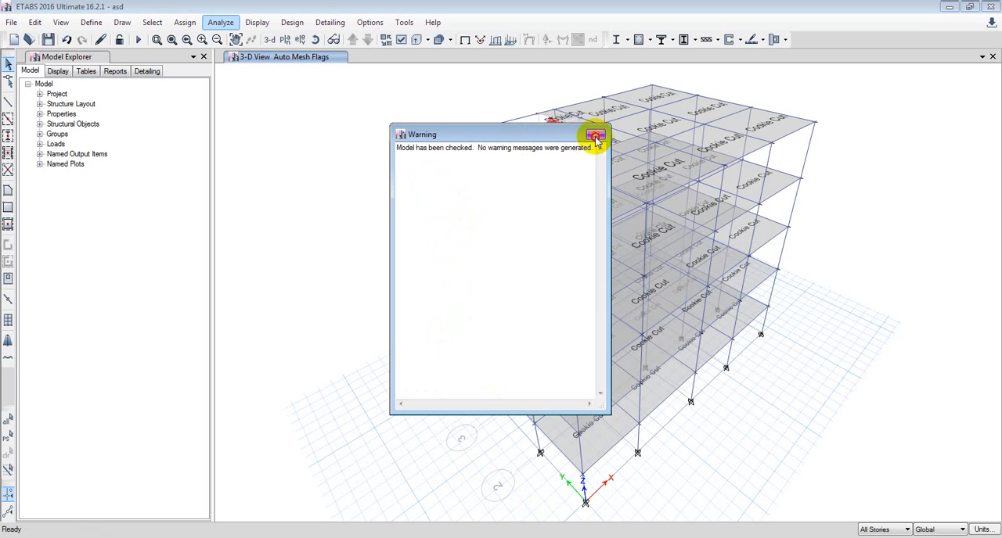
{"action": "left_click", "coordinate": [596, 138]}
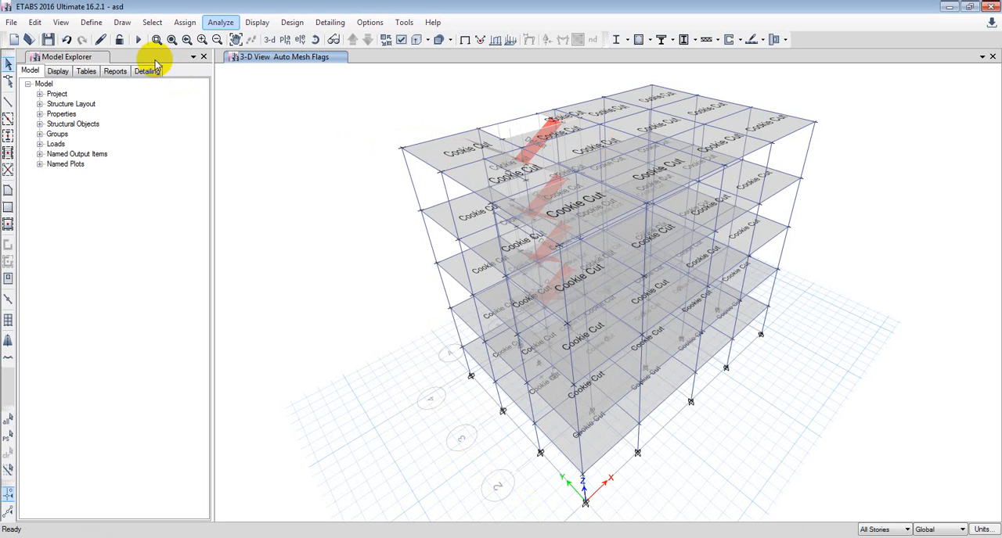
Run the analysis and inspect joint displacements on the deformed shape for the Dead load.
{"action": "left_click", "coordinate": [137, 41]}
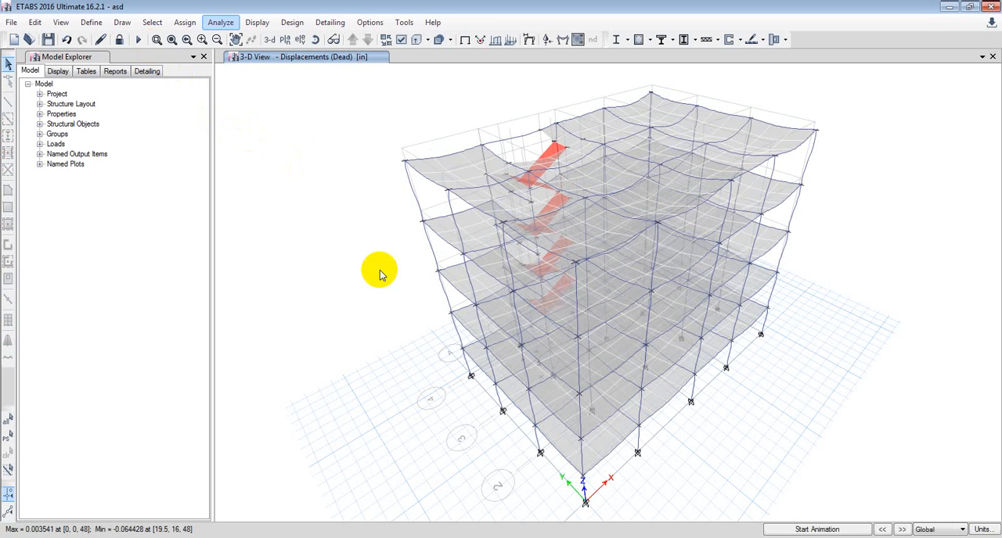
{"action": "mouse_move", "coordinate": [498, 174]}
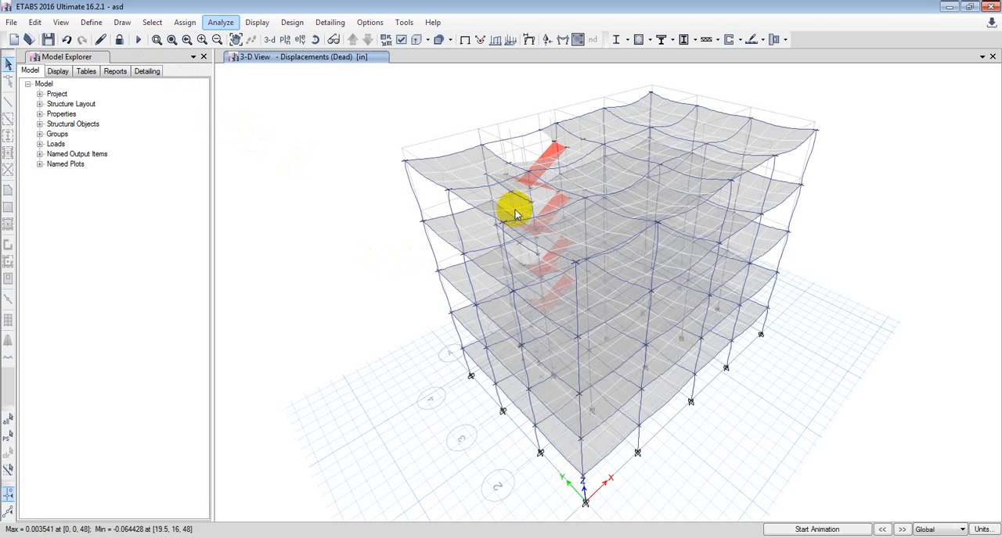
{"action": "mouse_move", "coordinate": [514, 214]}
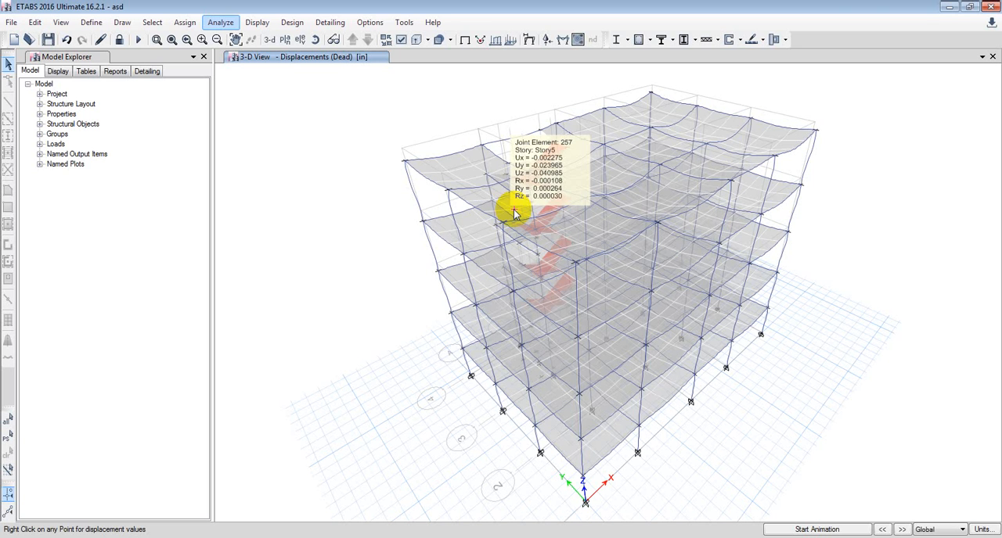
{"action": "mouse_move", "coordinate": [818, 134]}
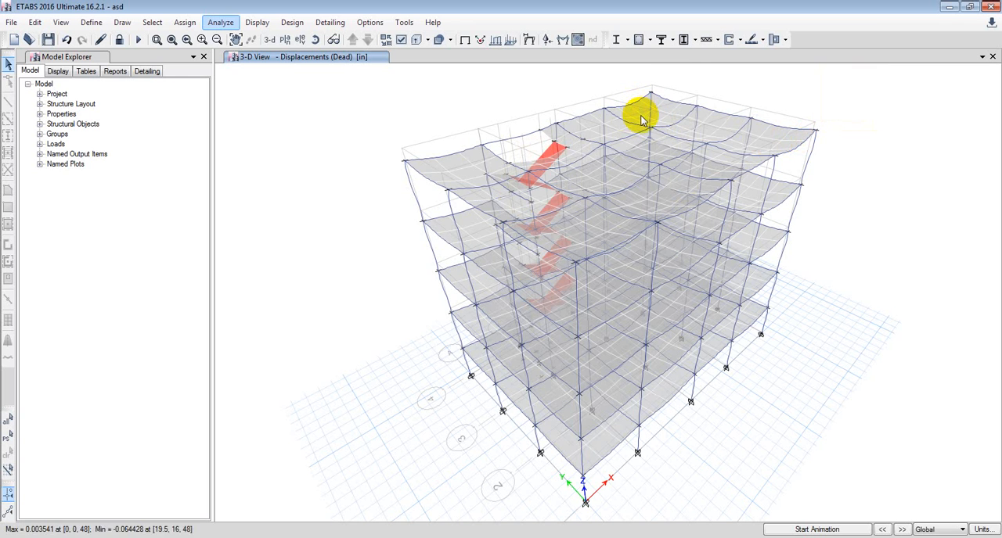
{"action": "mouse_move", "coordinate": [642, 118]}
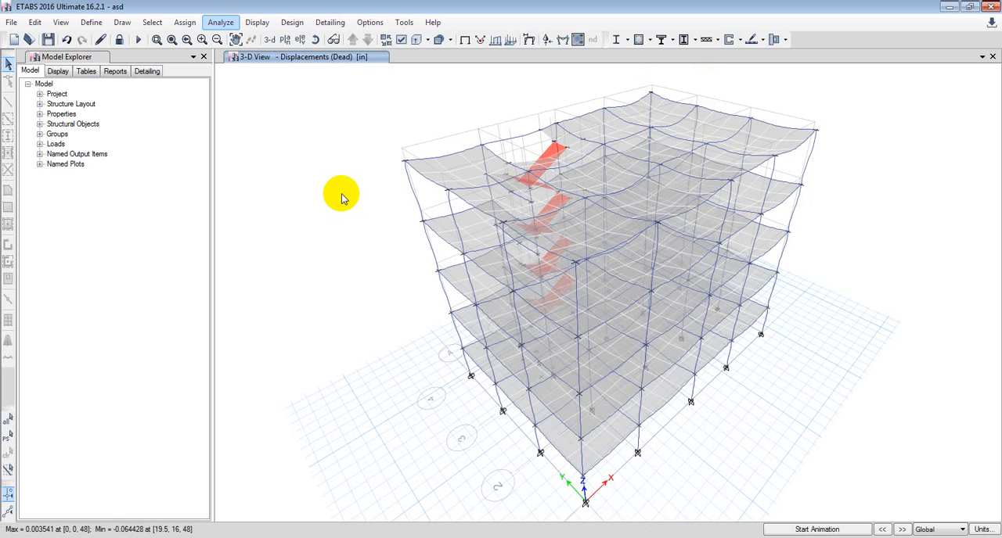
Review the design load combinations selected for concrete frame design without changing them.
{"action": "left_click", "coordinate": [292, 23]}
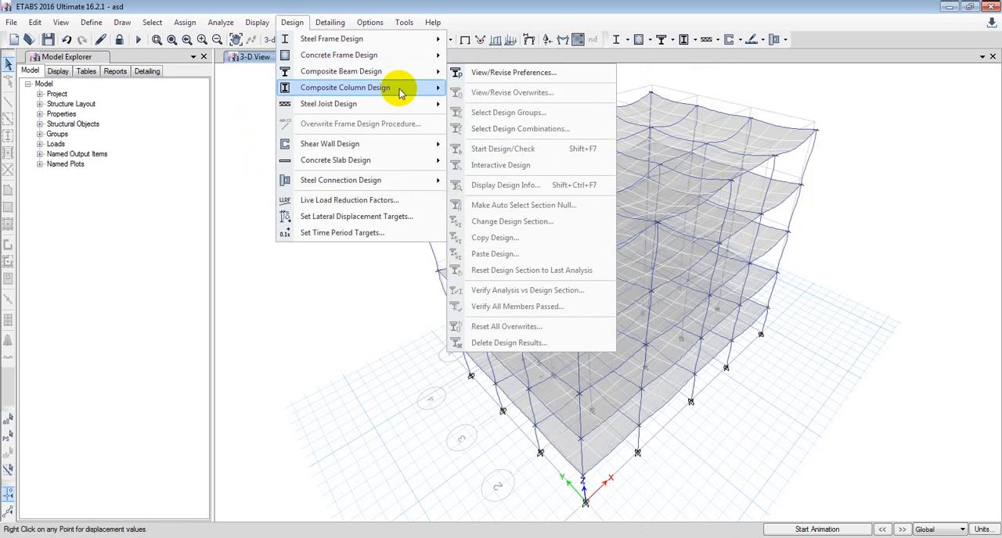
{"action": "mouse_move", "coordinate": [395, 57]}
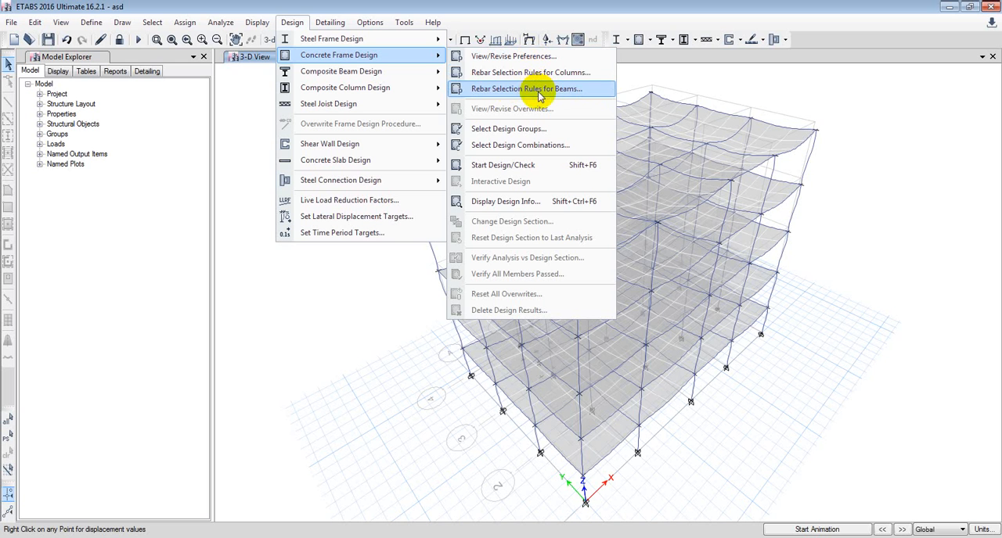
{"action": "left_click", "coordinate": [516, 147]}
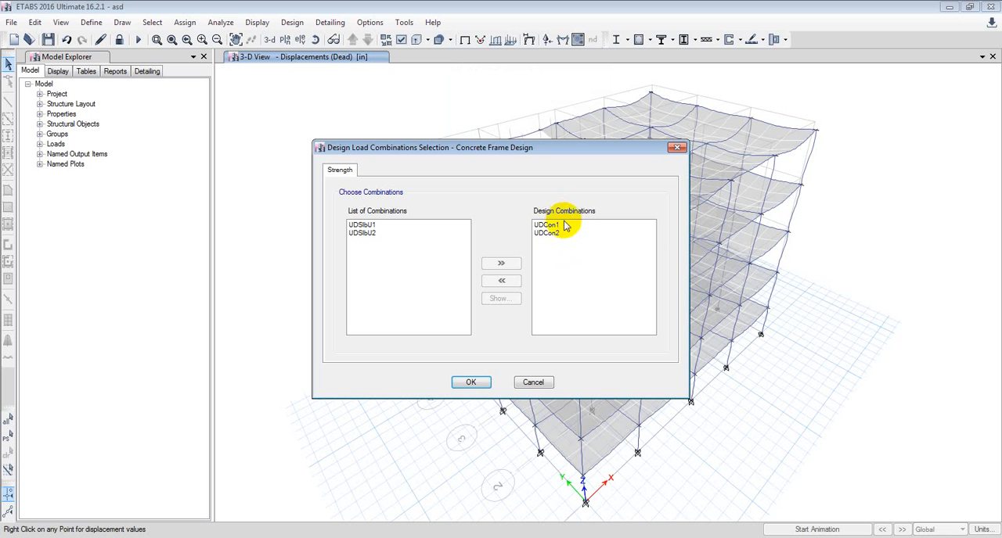
{"action": "left_click", "coordinate": [534, 383]}
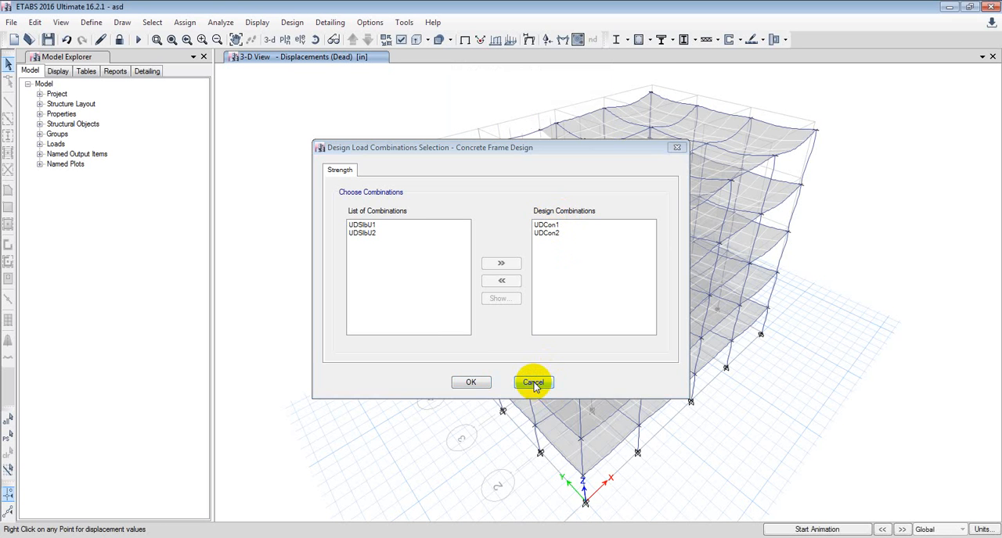
Run the concrete frame design check and verify whether all members passed.
{"action": "left_click", "coordinate": [650, 40]}
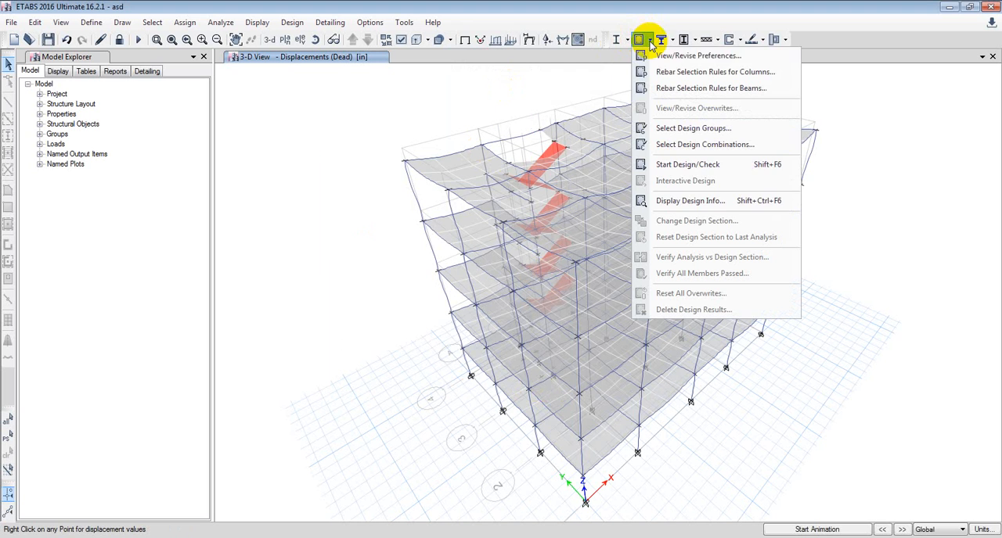
{"action": "left_click", "coordinate": [685, 171]}
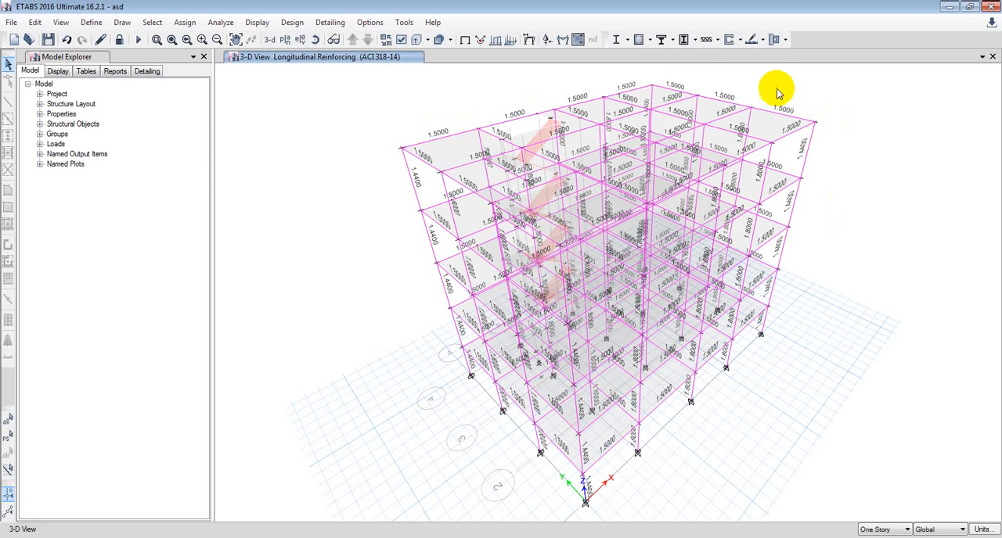
{"action": "left_click", "coordinate": [649, 40]}
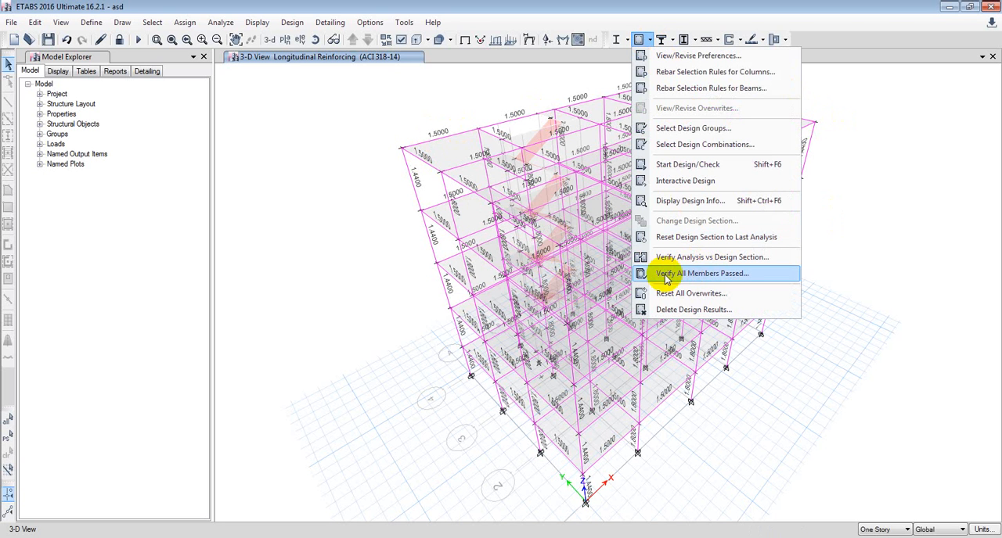
{"action": "left_click", "coordinate": [721, 281]}
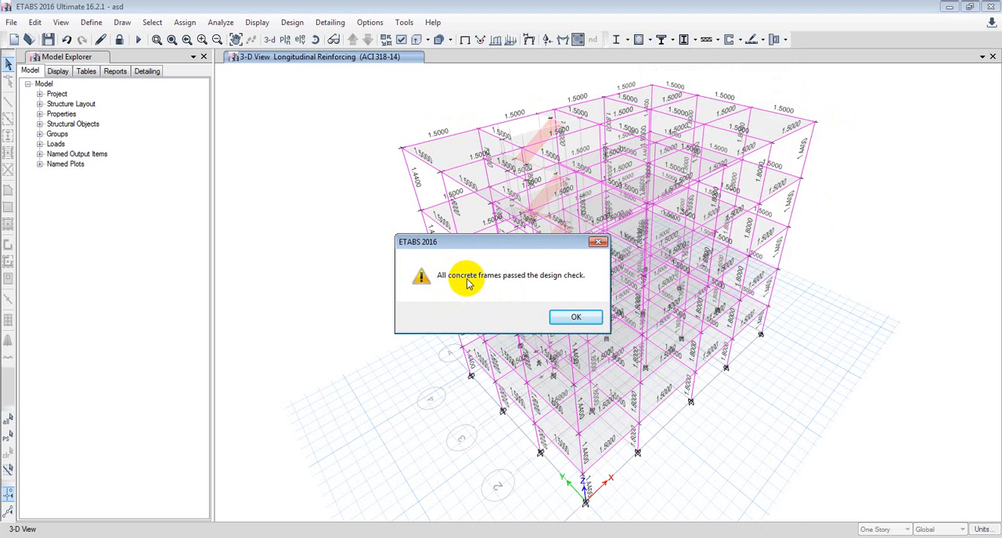
Dismiss the concrete frame design check message to return to the 3-D view of the building.
{"action": "left_click_drag", "start_coordinate": [534, 250], "coordinate": [430, 241]}
{"action": "left_click", "coordinate": [483, 318]}
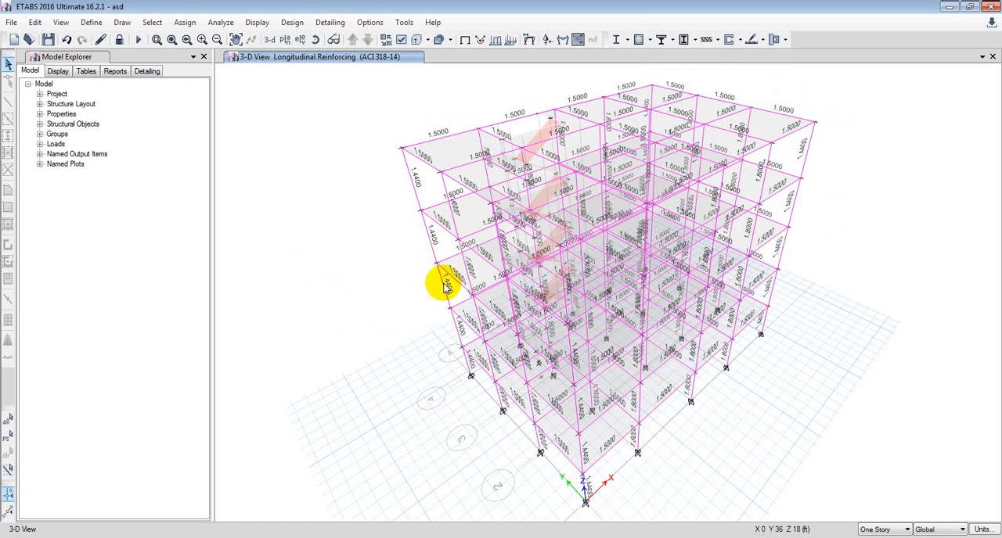
{"action": "middle_click_drag", "start_coordinate": [395, 318], "coordinate": [393, 317]}
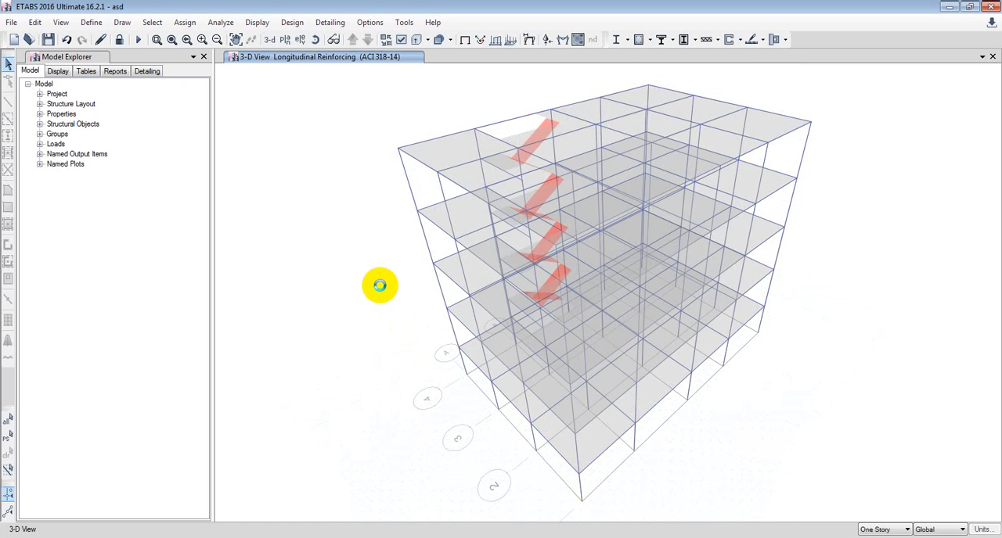
Display Rebar Percentage as the concrete frame design output on the 3-D view.
{"action": "left_click", "coordinate": [649, 39]}
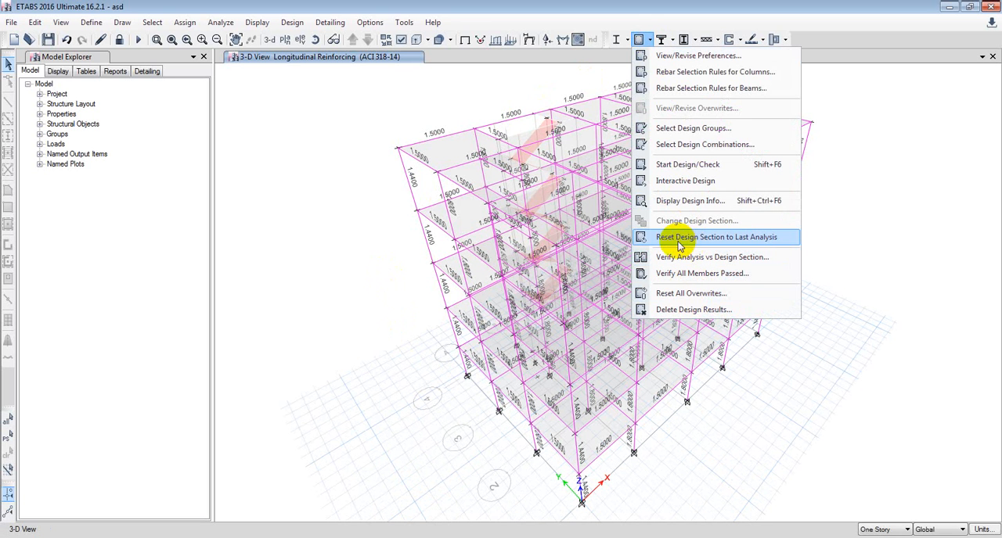
{"action": "left_click", "coordinate": [690, 201]}
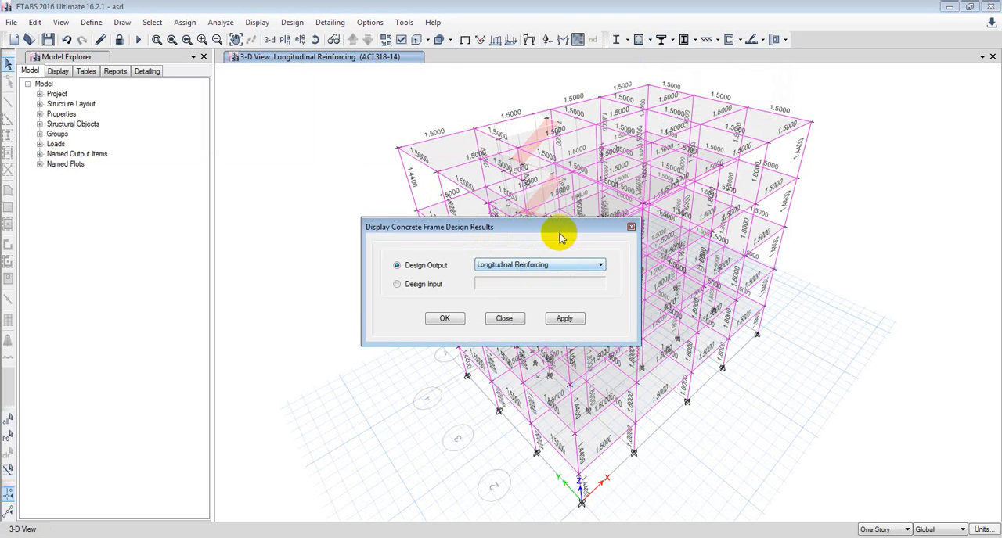
{"action": "left_click_drag", "start_coordinate": [560, 238], "coordinate": [310, 258]}
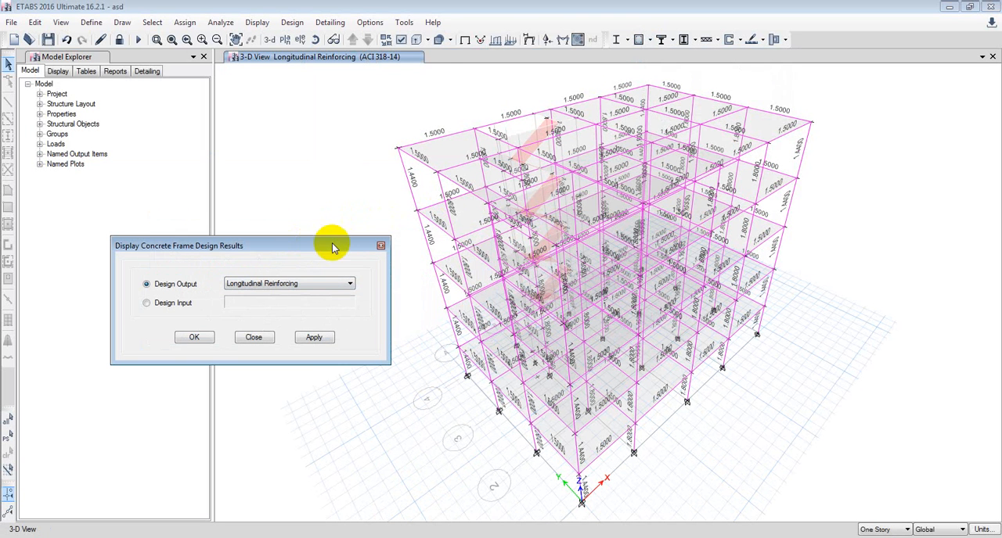
{"action": "left_click", "coordinate": [349, 285]}
{"action": "left_click", "coordinate": [283, 307]}
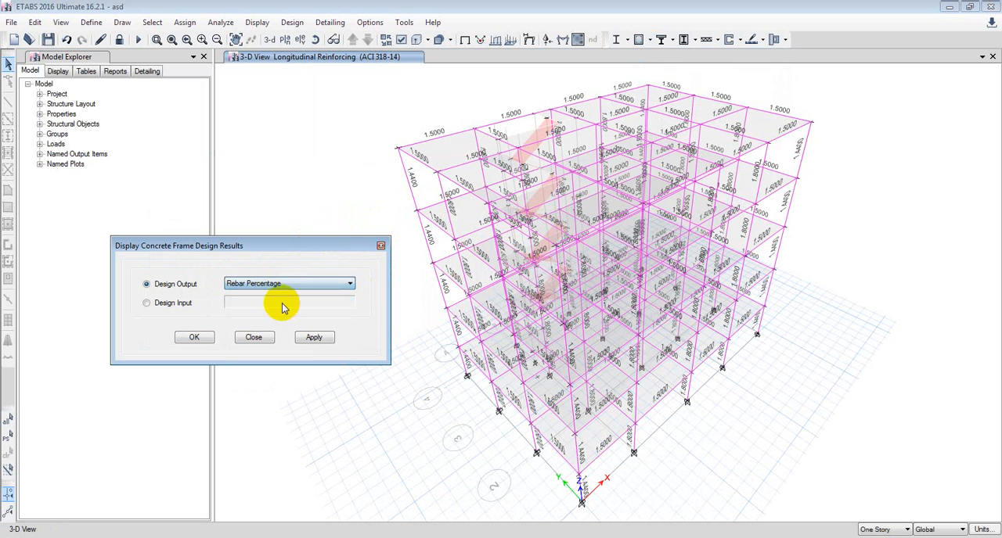
{"action": "left_click", "coordinate": [317, 337]}
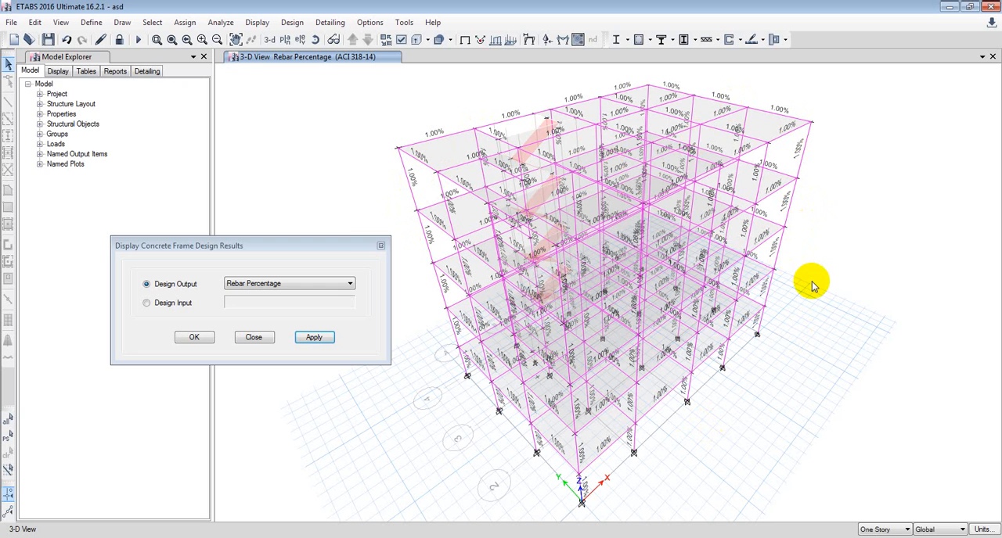
{"action": "left_click_drag", "start_coordinate": [310, 247], "coordinate": [316, 245]}
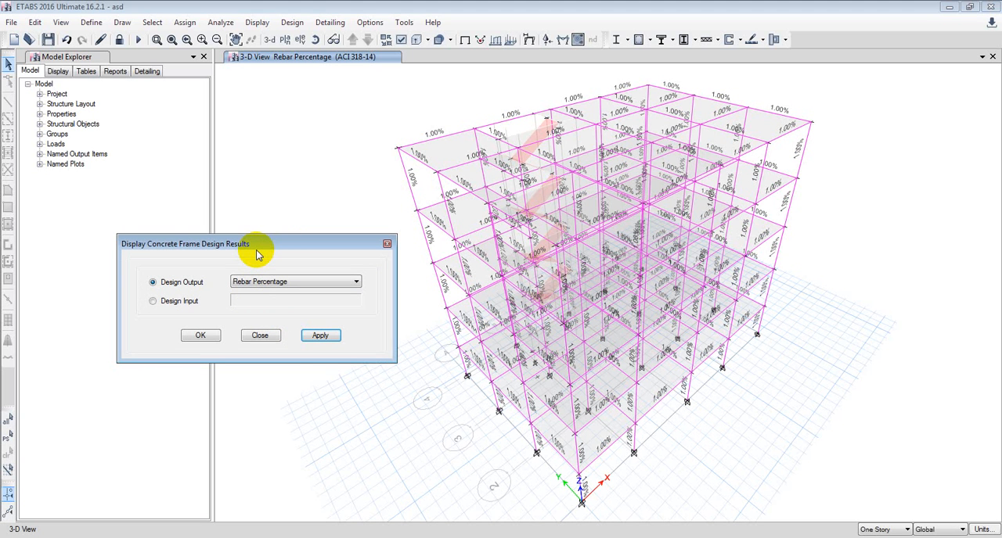
{"action": "left_click", "coordinate": [263, 336]}
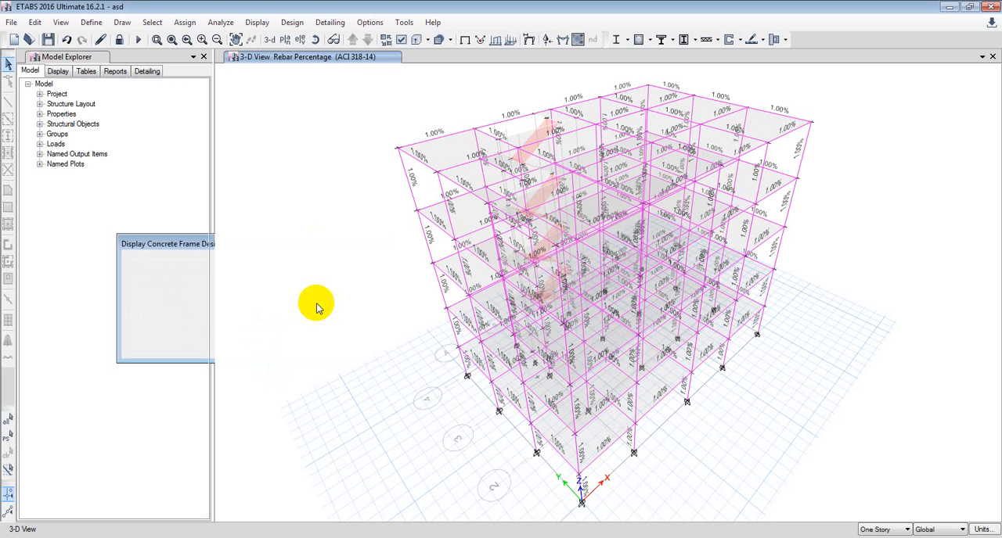
Run detailing on the designed building to generate its floor framing plan and drawing views.
{"action": "left_click", "coordinate": [332, 24]}
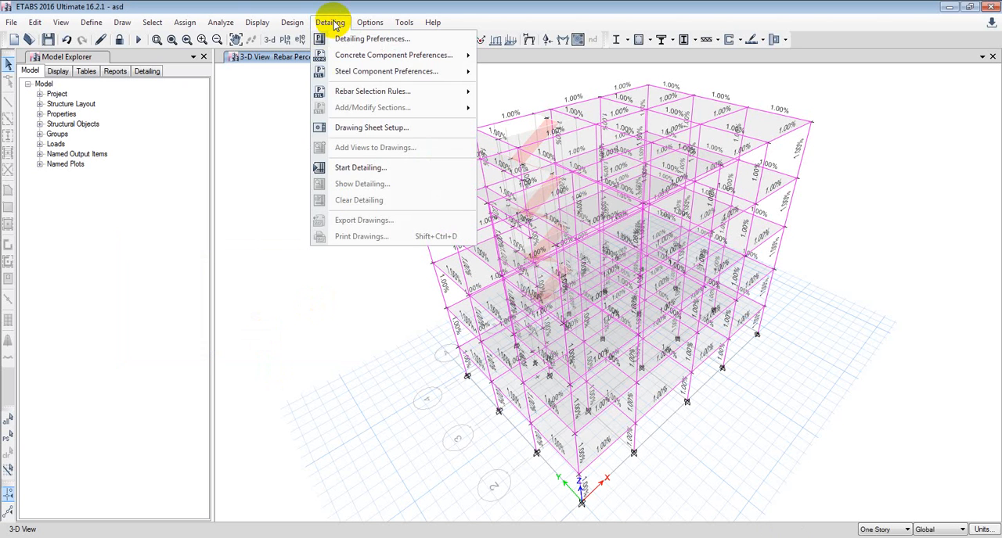
{"action": "left_click", "coordinate": [354, 169]}
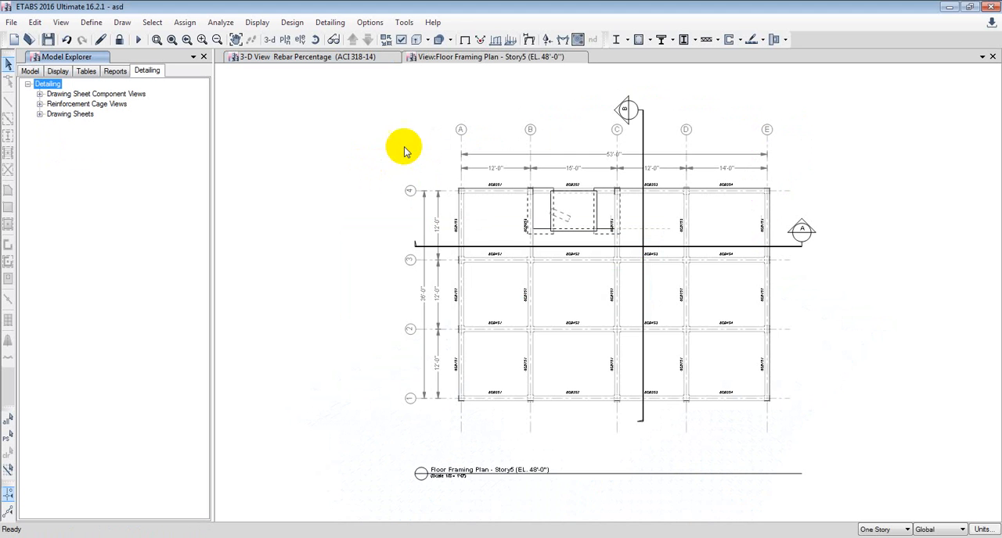
{"action": "middle_click_drag", "start_coordinate": [567, 358], "coordinate": [546, 329]}
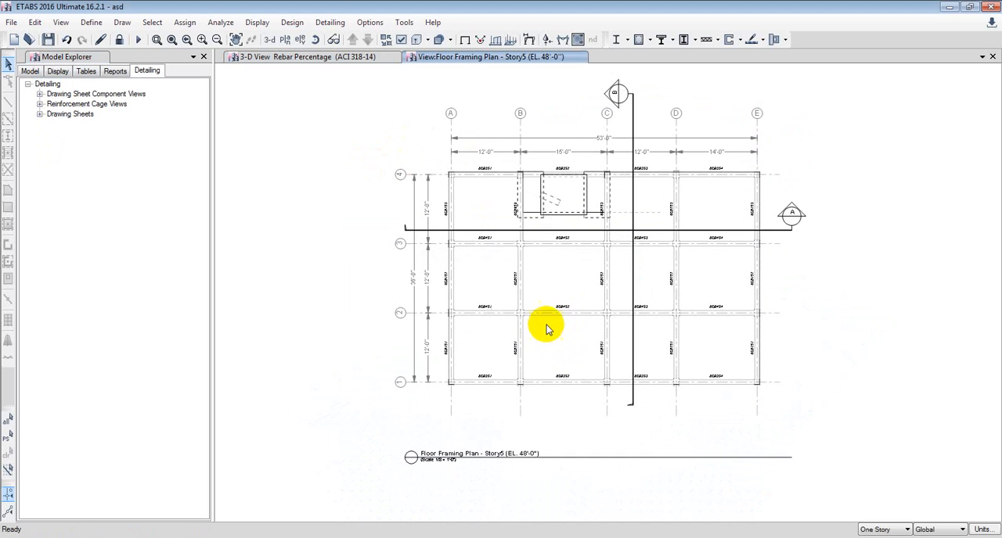
Expand the reinforcement cage views with their columns, the drawing sheet component views and the drawing sheets in the detailing tree.
{"action": "left_click", "coordinate": [39, 104]}
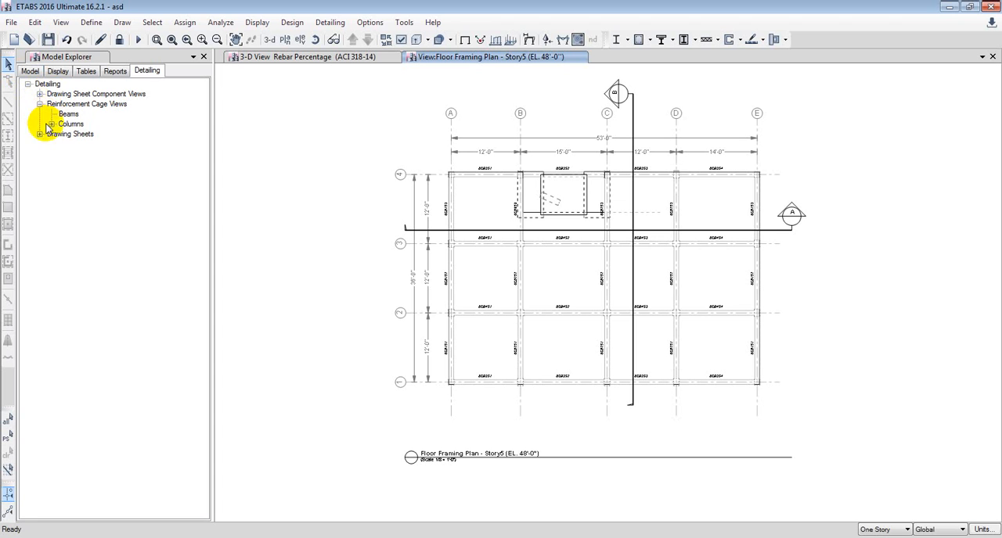
{"action": "left_click", "coordinate": [51, 123]}
{"action": "double_click", "coordinate": [70, 117]}
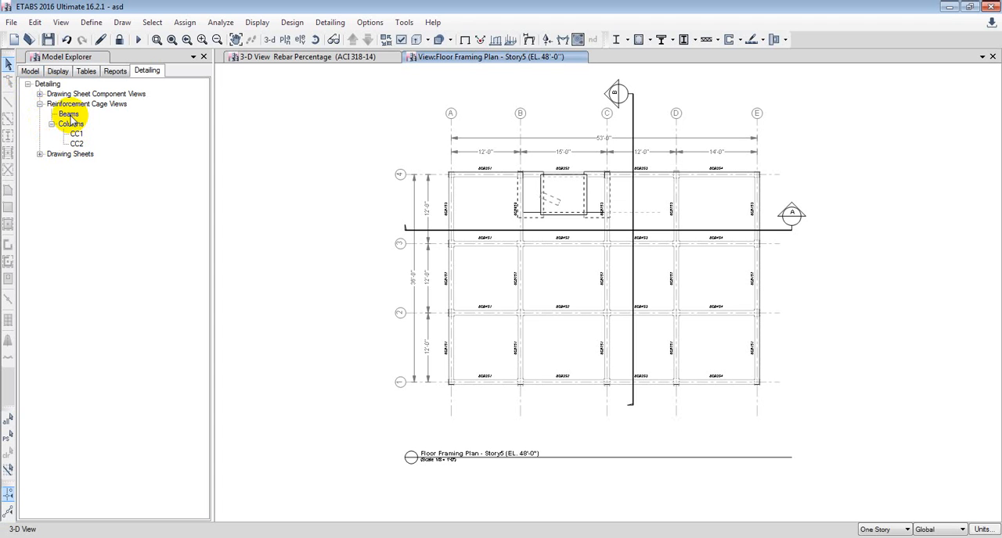
{"action": "left_click", "coordinate": [76, 135]}
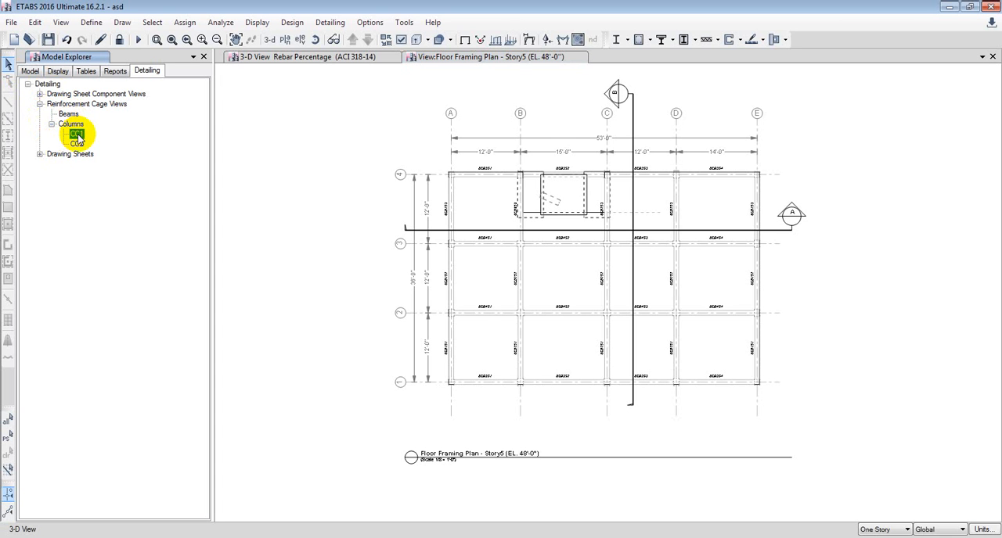
{"action": "left_click", "coordinate": [40, 95]}
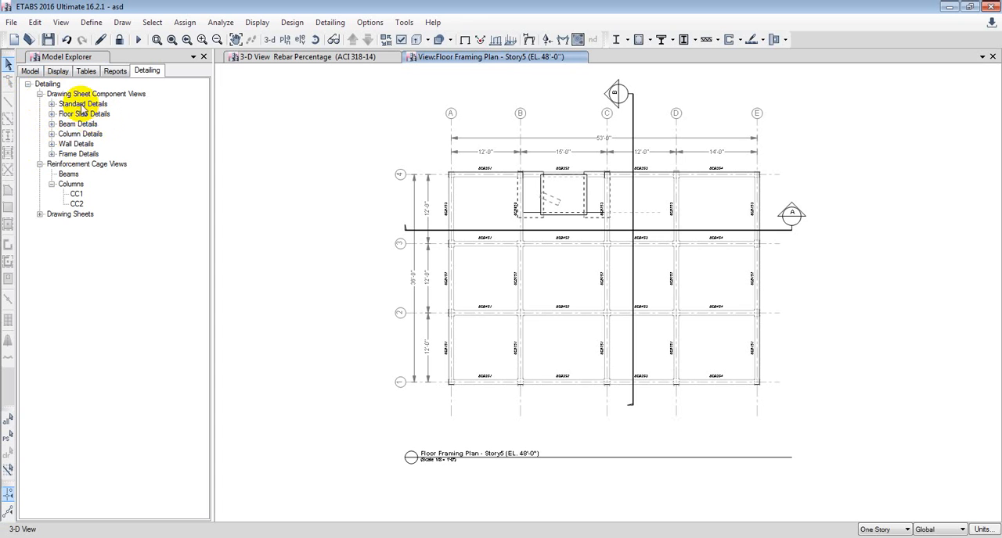
{"action": "left_click", "coordinate": [39, 214]}
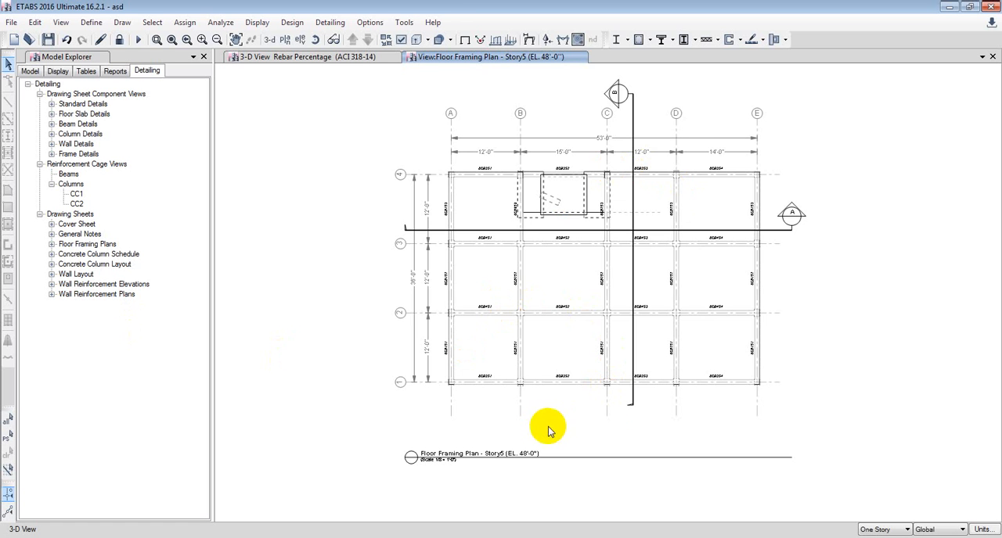
Examine the beam labels and grid dimensions on the Story5 floor framing plan.
{"action": "scroll", "coordinate": [661, 362], "scroll_direction": "up", "scroll_amount": 3}
{"action": "scroll", "coordinate": [661, 365], "scroll_direction": "up", "scroll_amount": 2}
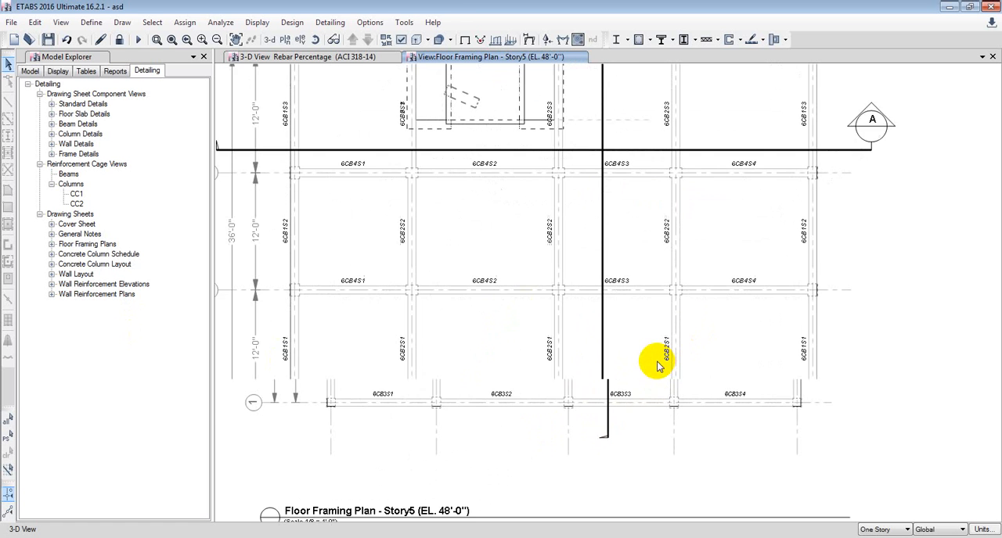
{"action": "scroll", "coordinate": [671, 367], "scroll_direction": "down", "scroll_amount": 4}
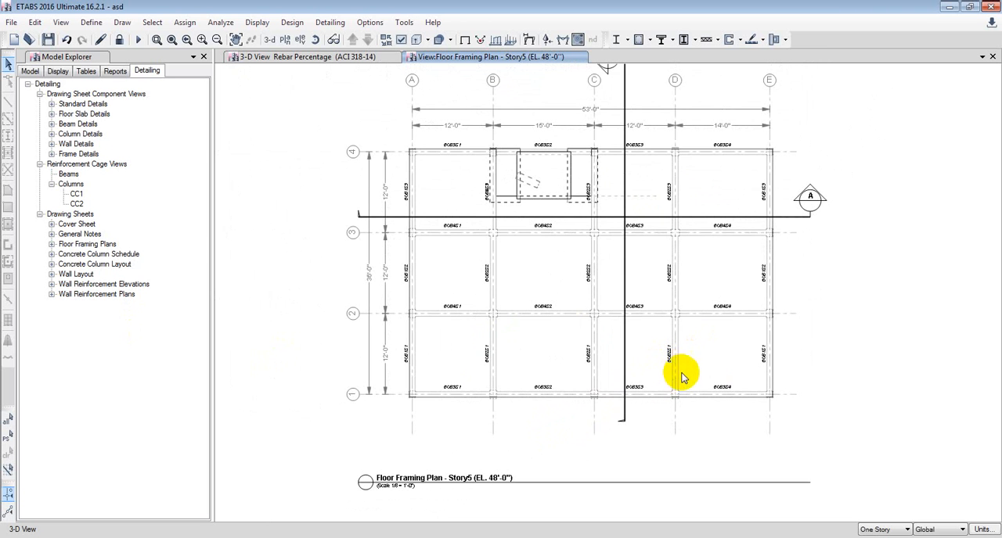
{"action": "middle_click_drag", "start_coordinate": [781, 320], "coordinate": [771, 336]}
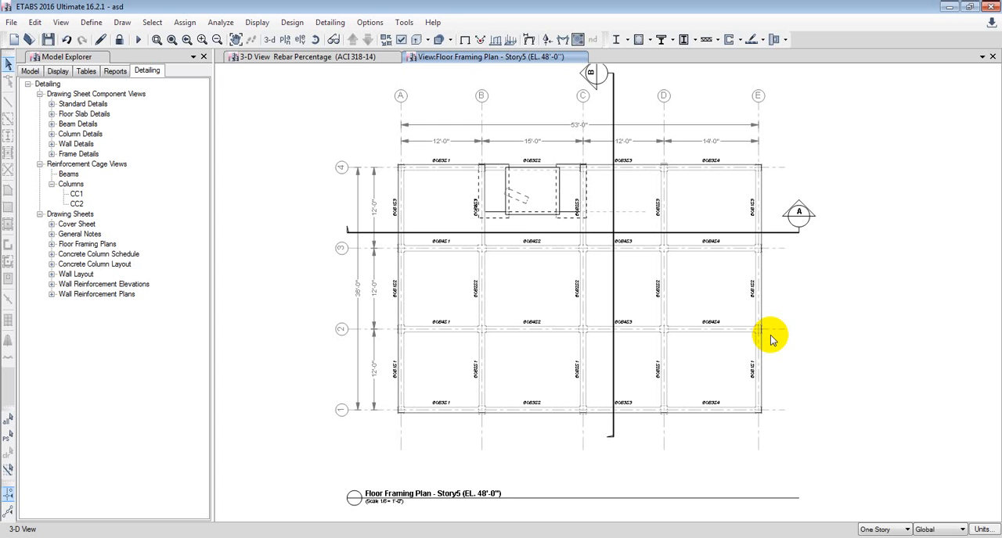
Open the 3D rendered reinforcement cage of column CC1, examine its bars and ties, and close it.
{"action": "left_click", "coordinate": [79, 195]}
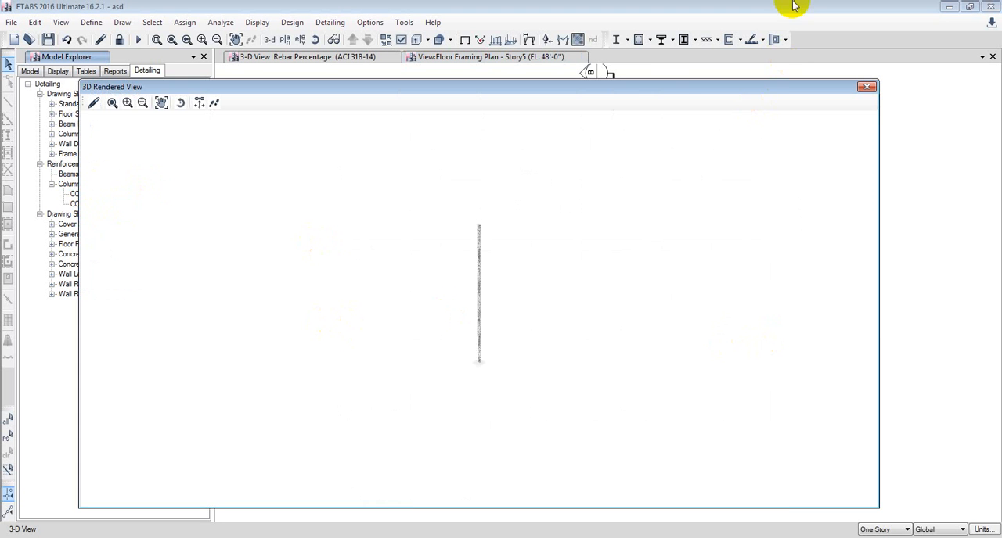
{"action": "scroll", "coordinate": [488, 289], "scroll_direction": "up", "scroll_amount": 2}
{"action": "scroll", "coordinate": [486, 291], "scroll_direction": "up", "scroll_amount": 5}
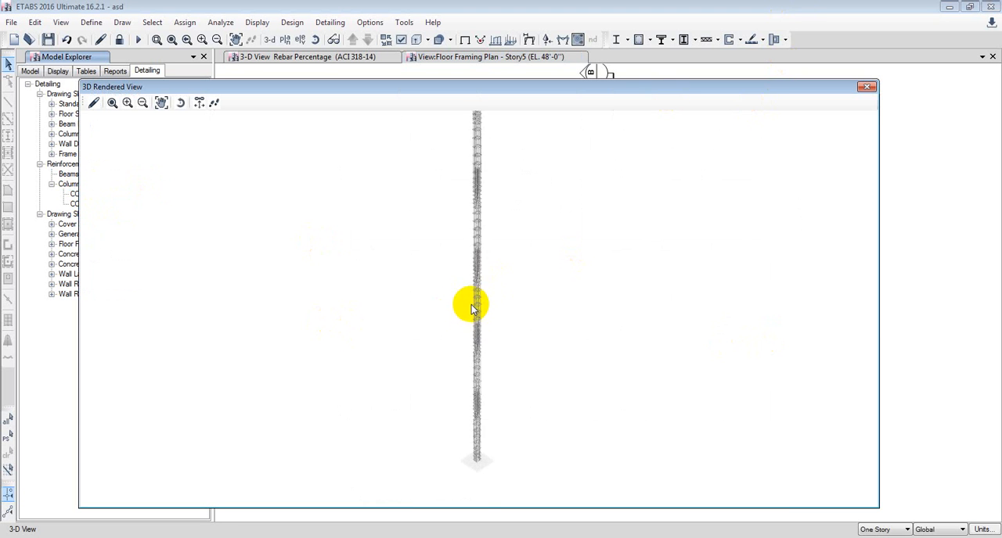
{"action": "scroll", "coordinate": [478, 299], "scroll_direction": "up", "scroll_amount": 4}
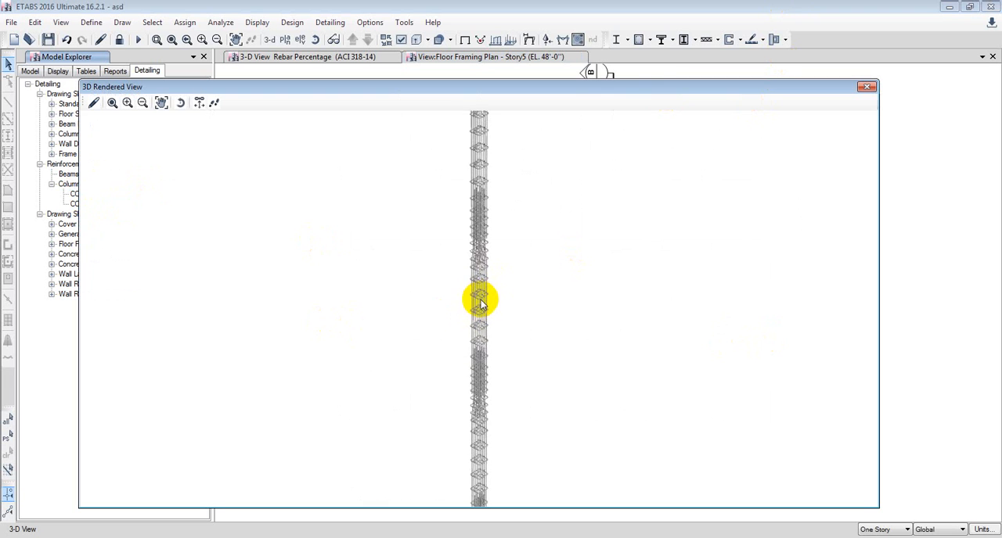
{"action": "scroll", "coordinate": [487, 344], "scroll_direction": "down", "scroll_amount": 2}
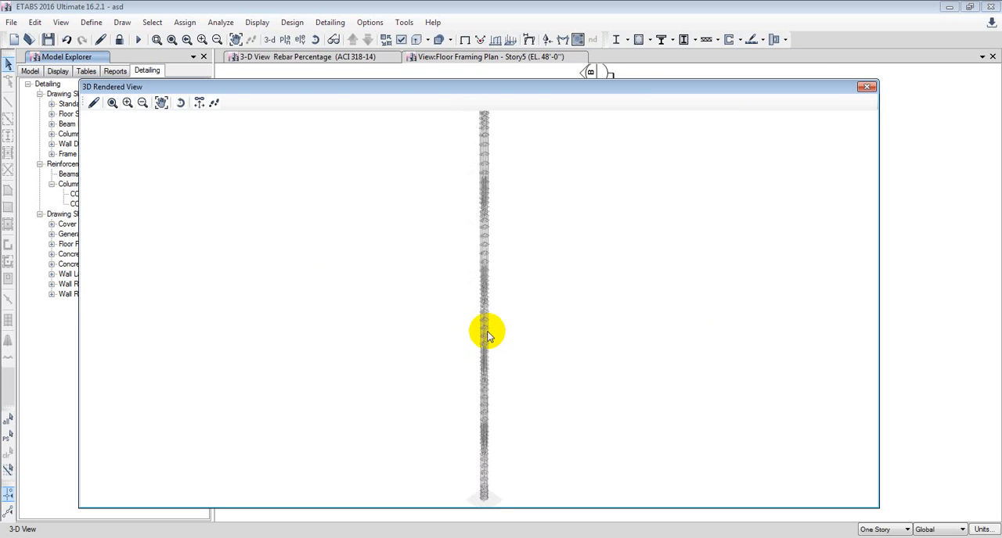
{"action": "left_click", "coordinate": [868, 87]}
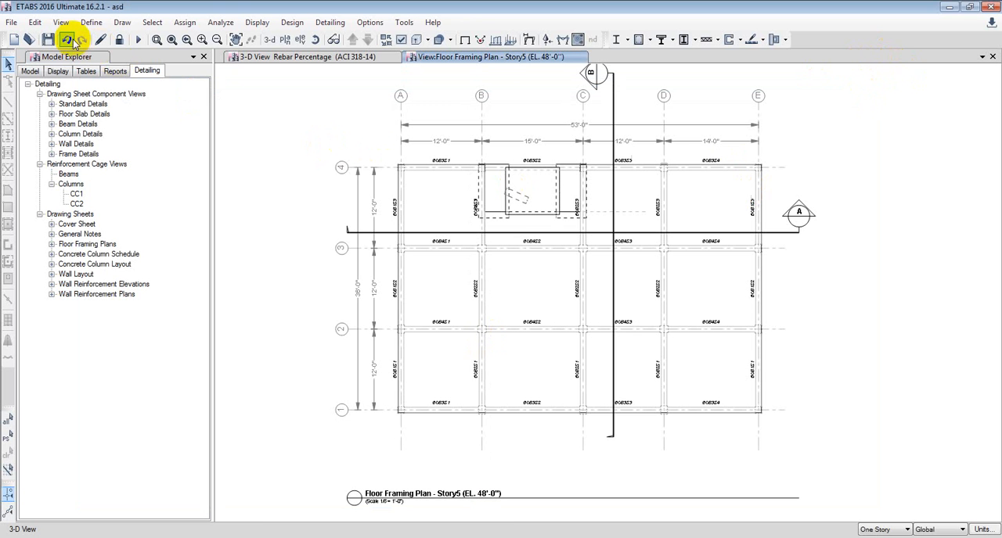
Save the model with its design and detailing results.
{"action": "left_click", "coordinate": [48, 36]}
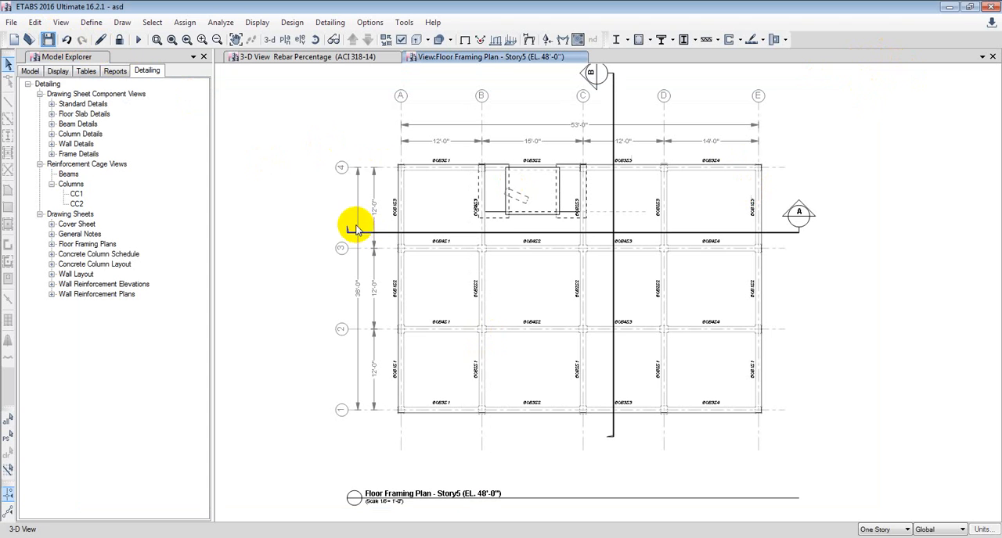